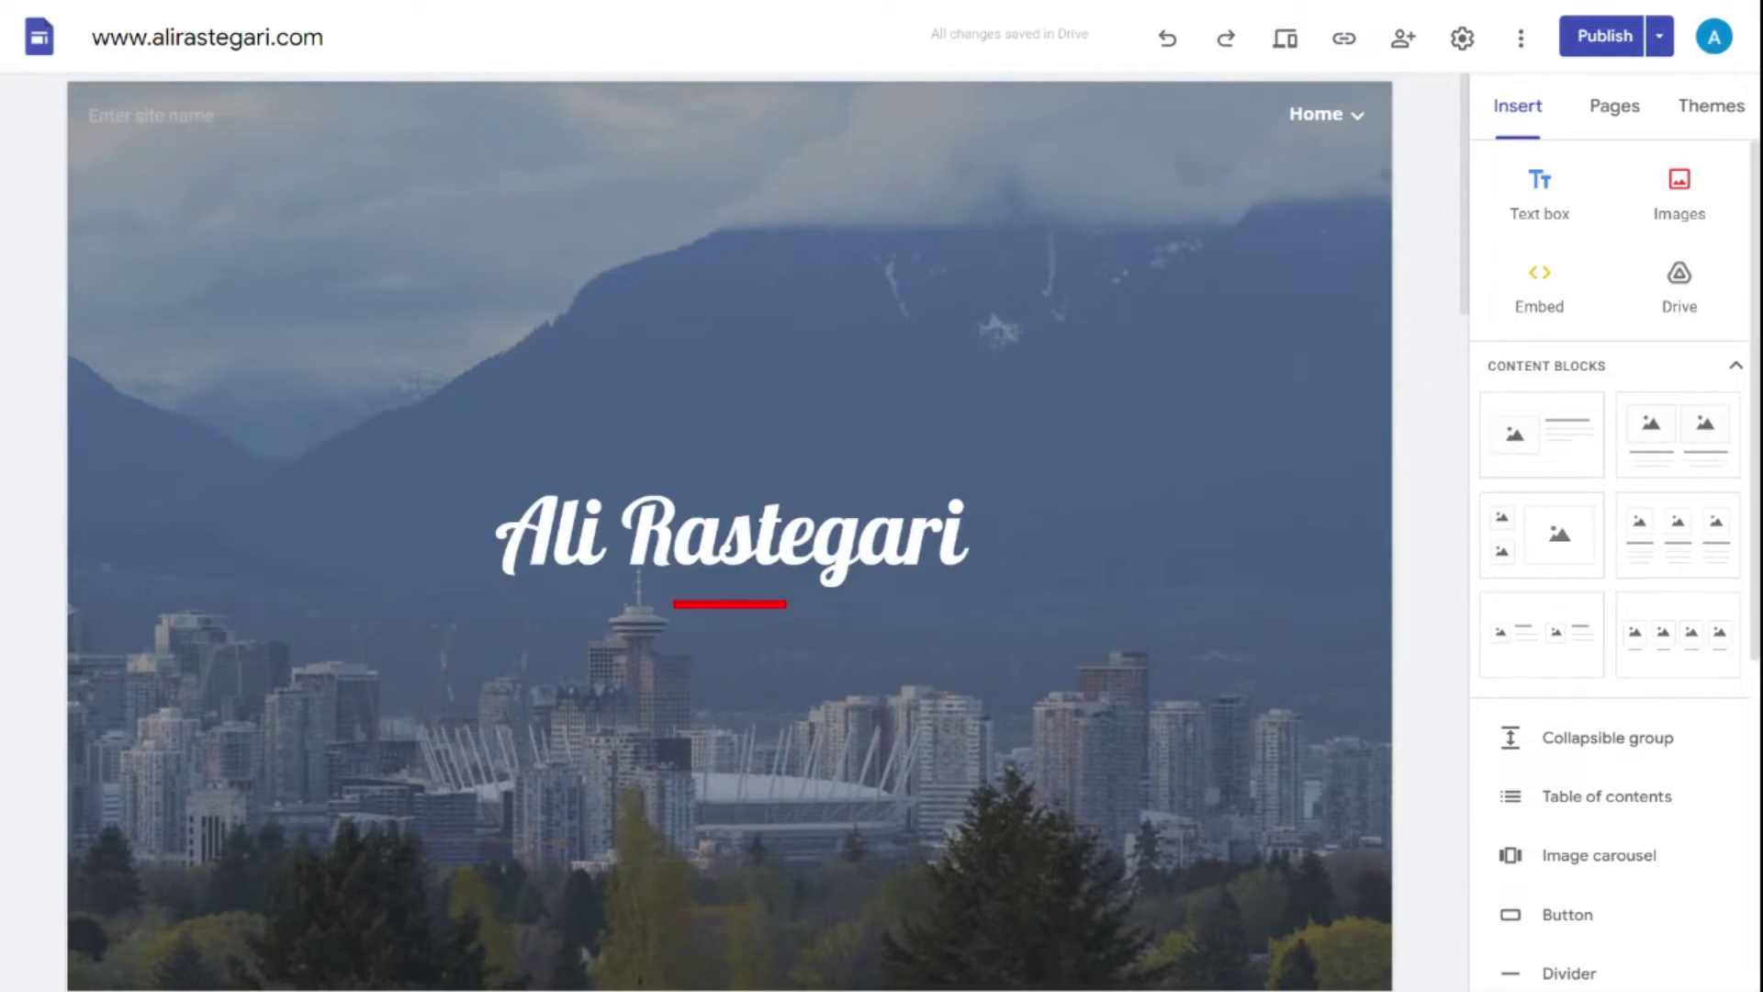
- Go to sites.google.com and sign in with the first listed account to reach the Sites home
scroll(730, 533, "down", 15)
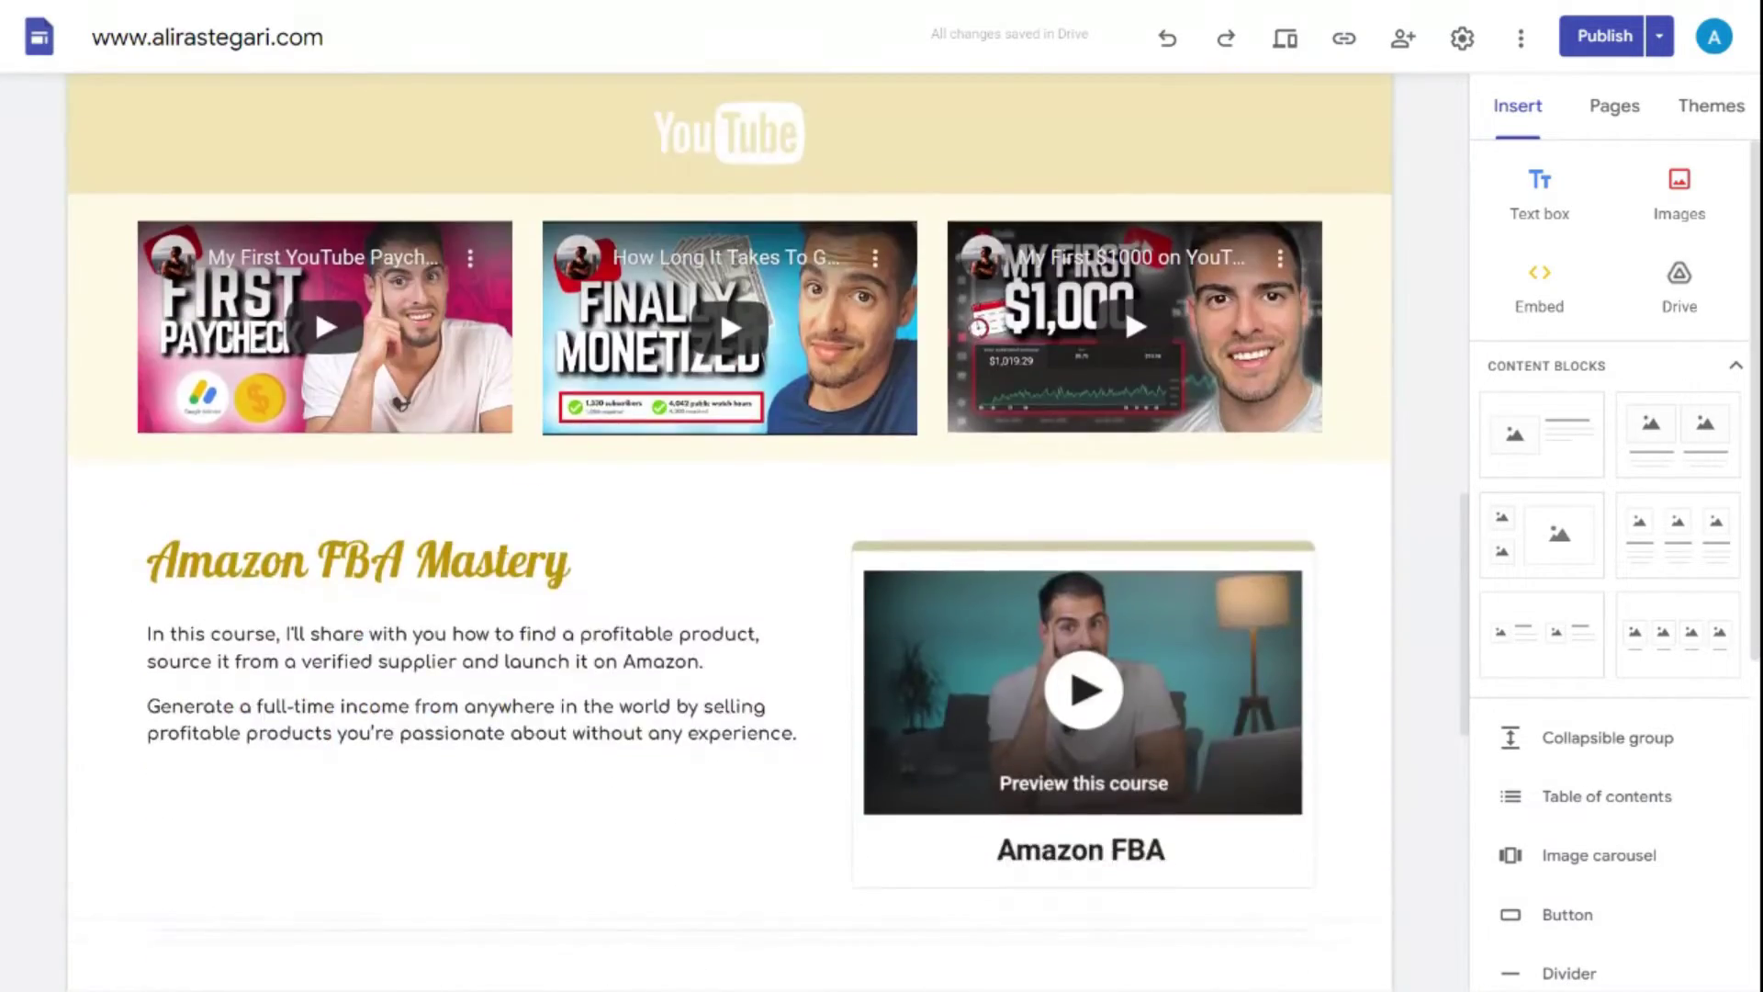
scroll(730, 532, "down", 10)
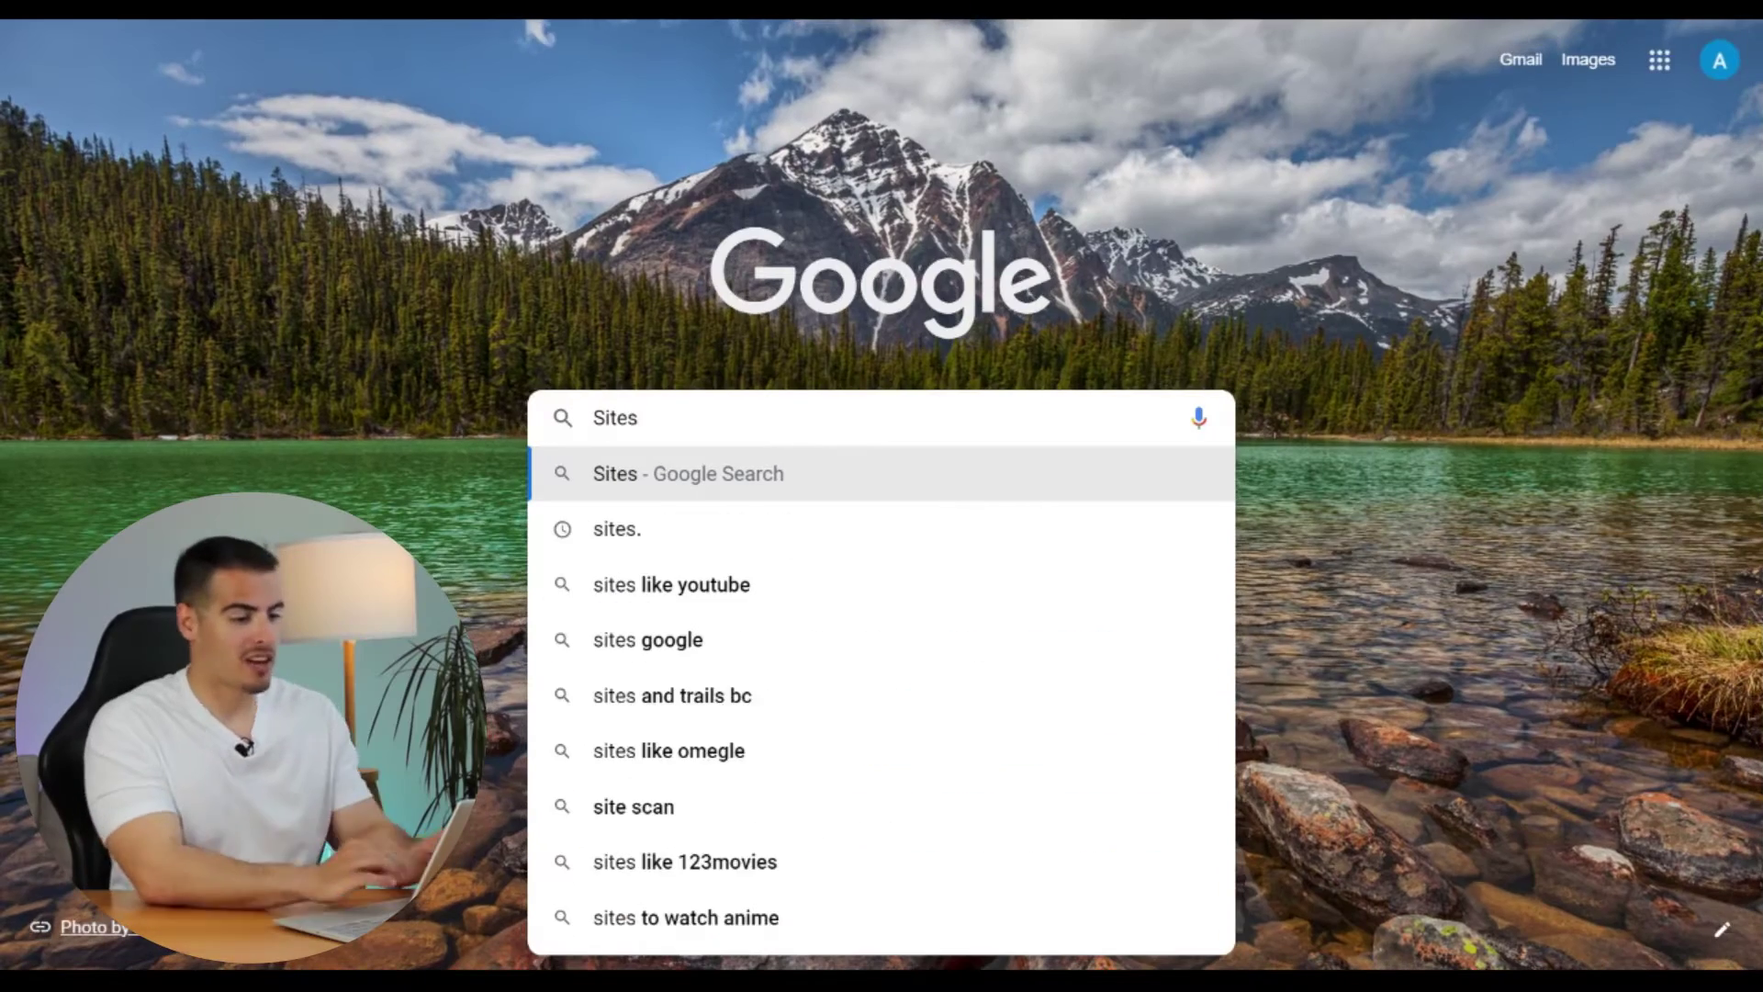
type(".")
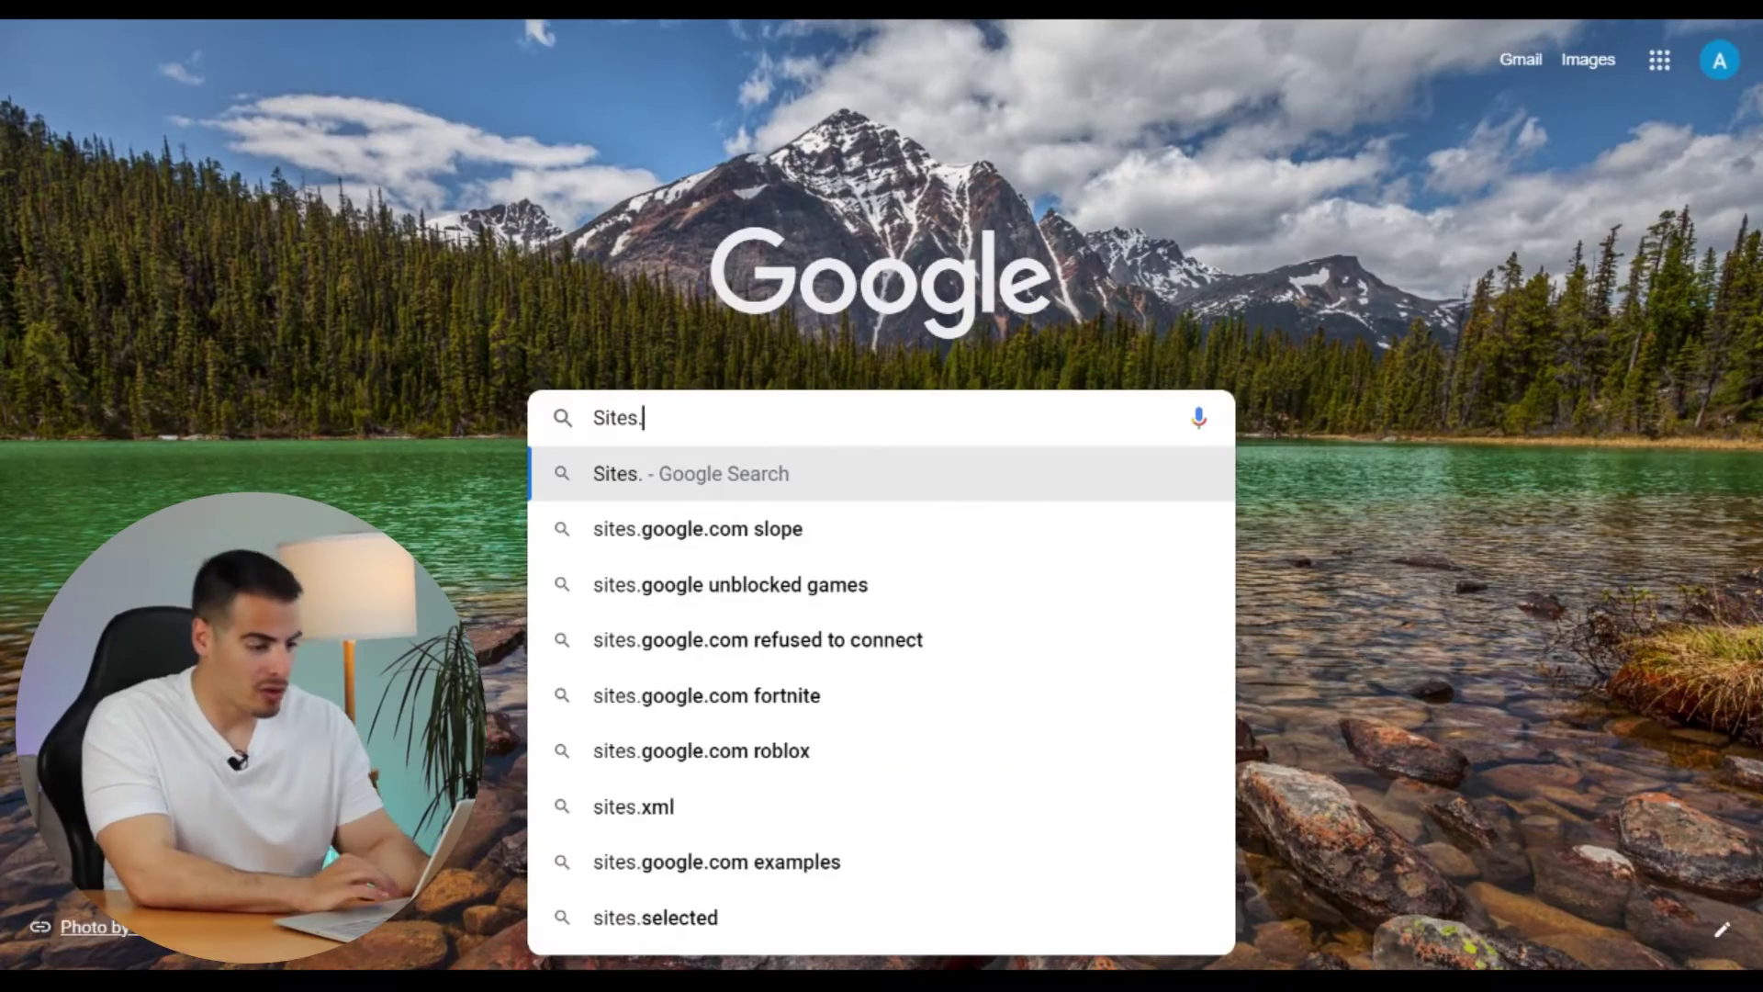
type("google.com")
key("BackSpace")
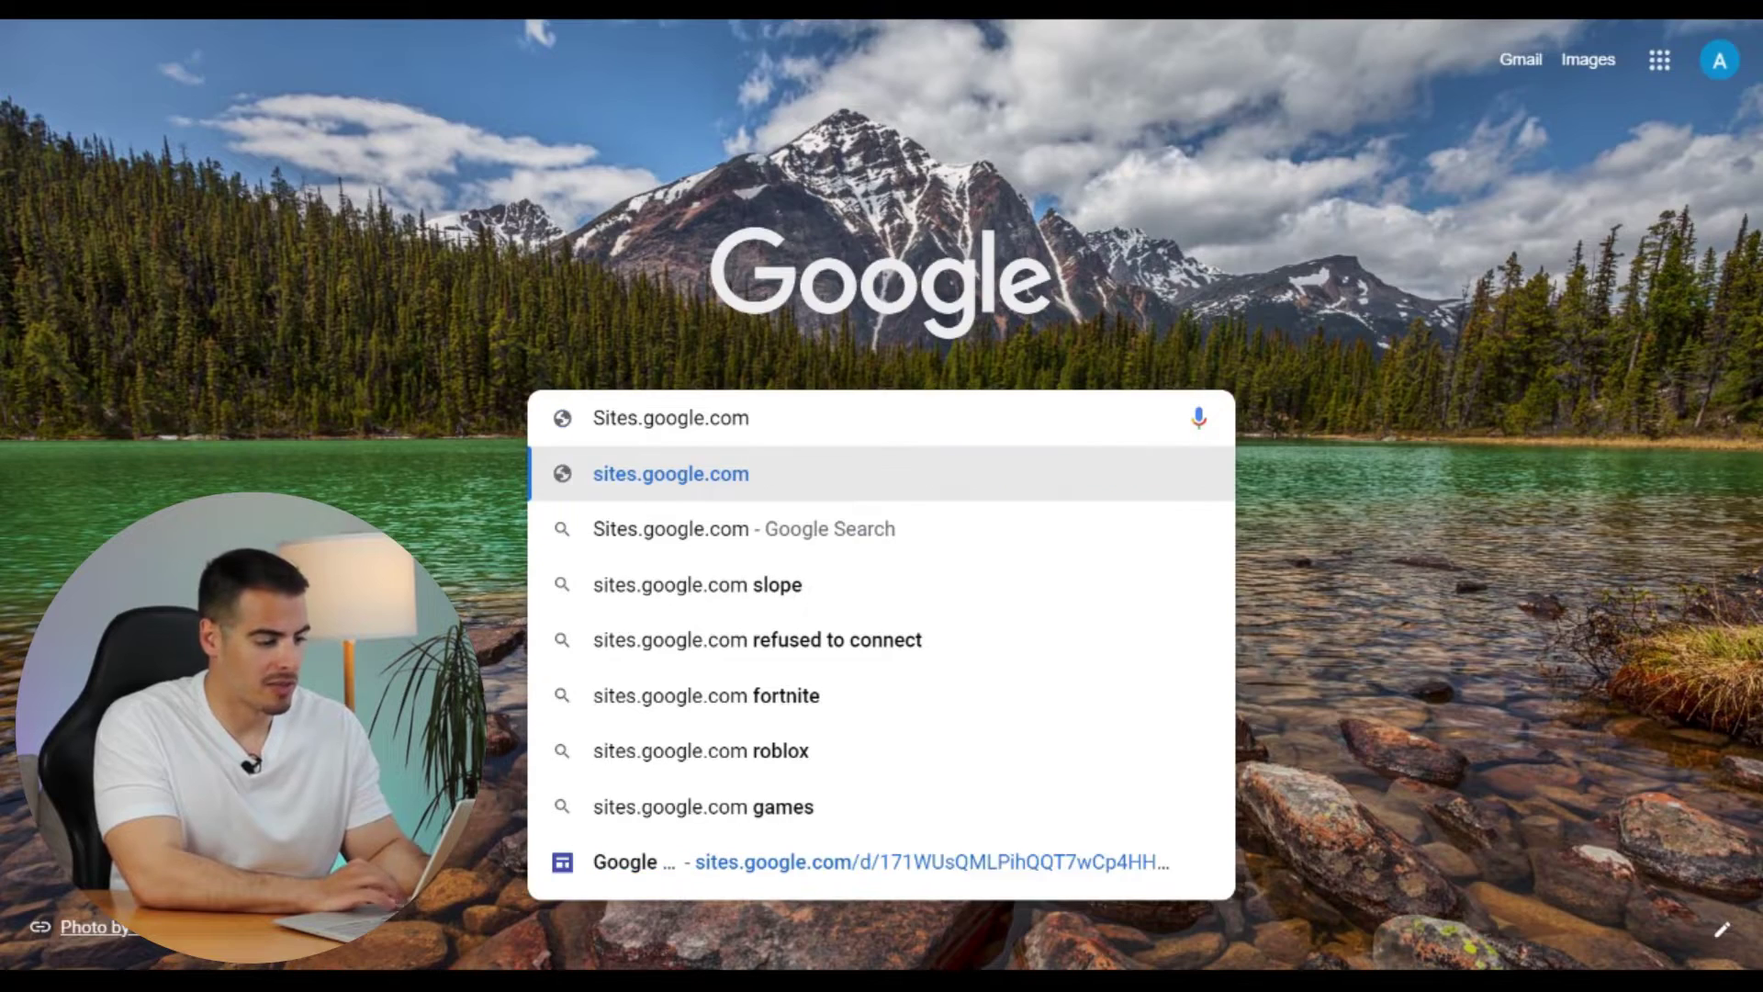
key("Return")
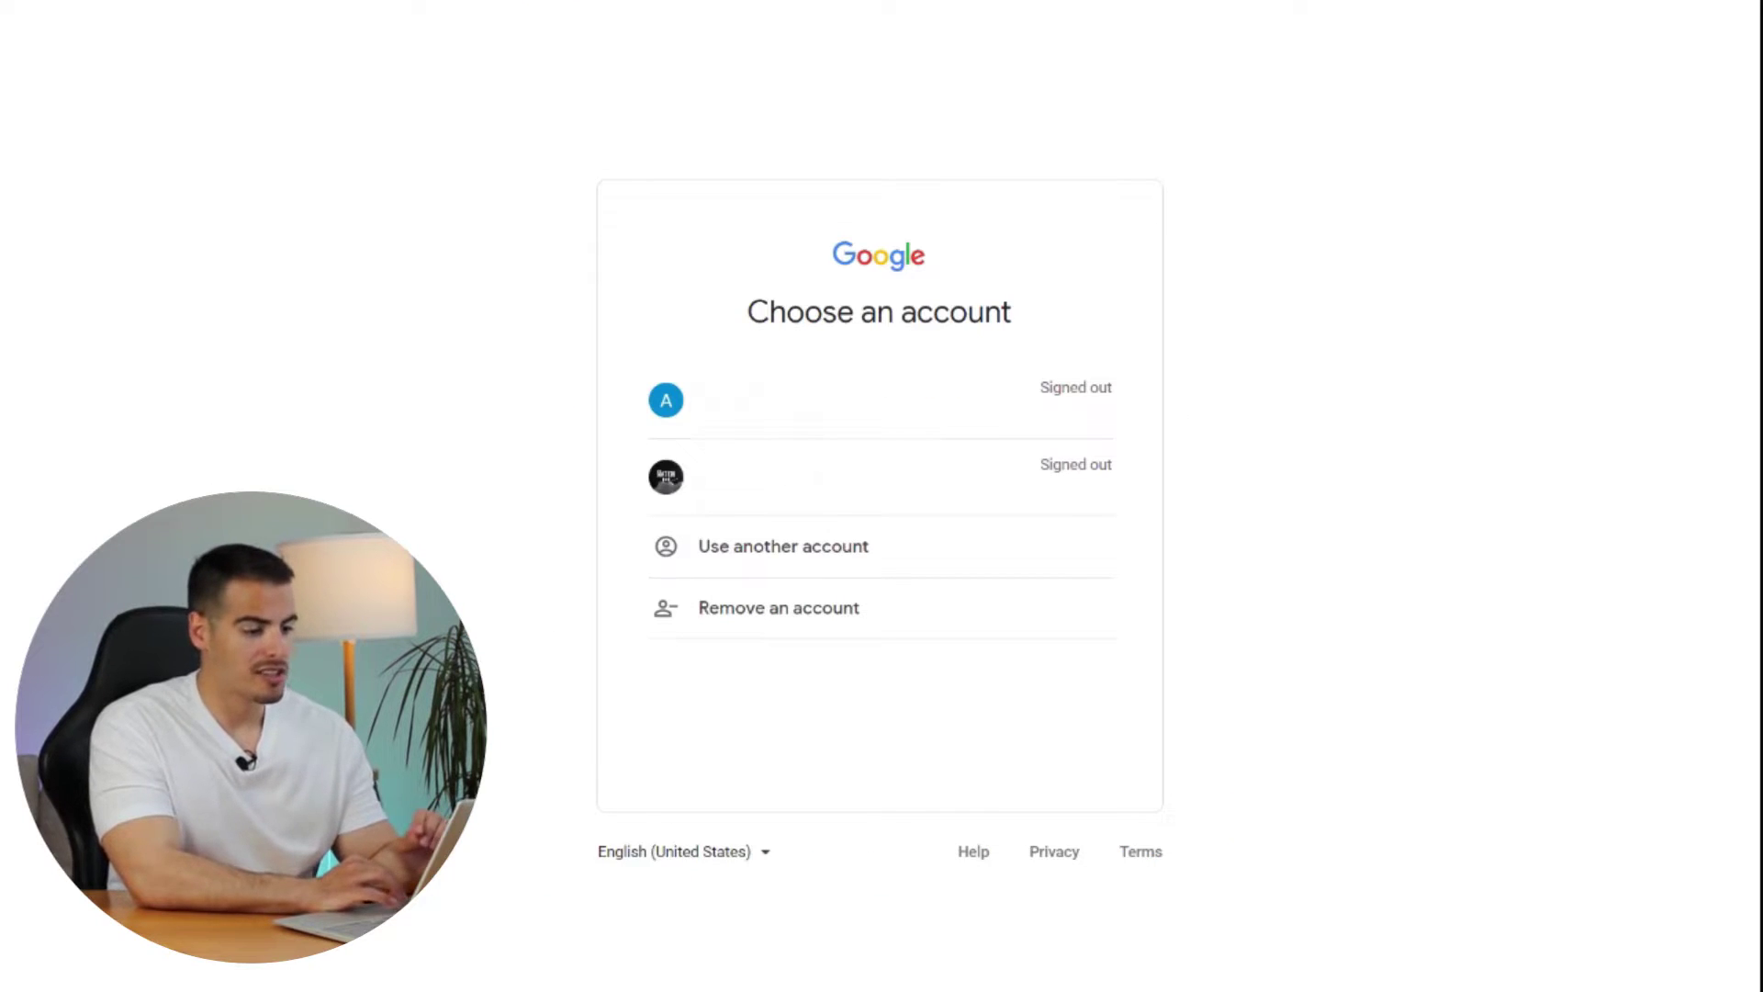
left_click(947, 414)
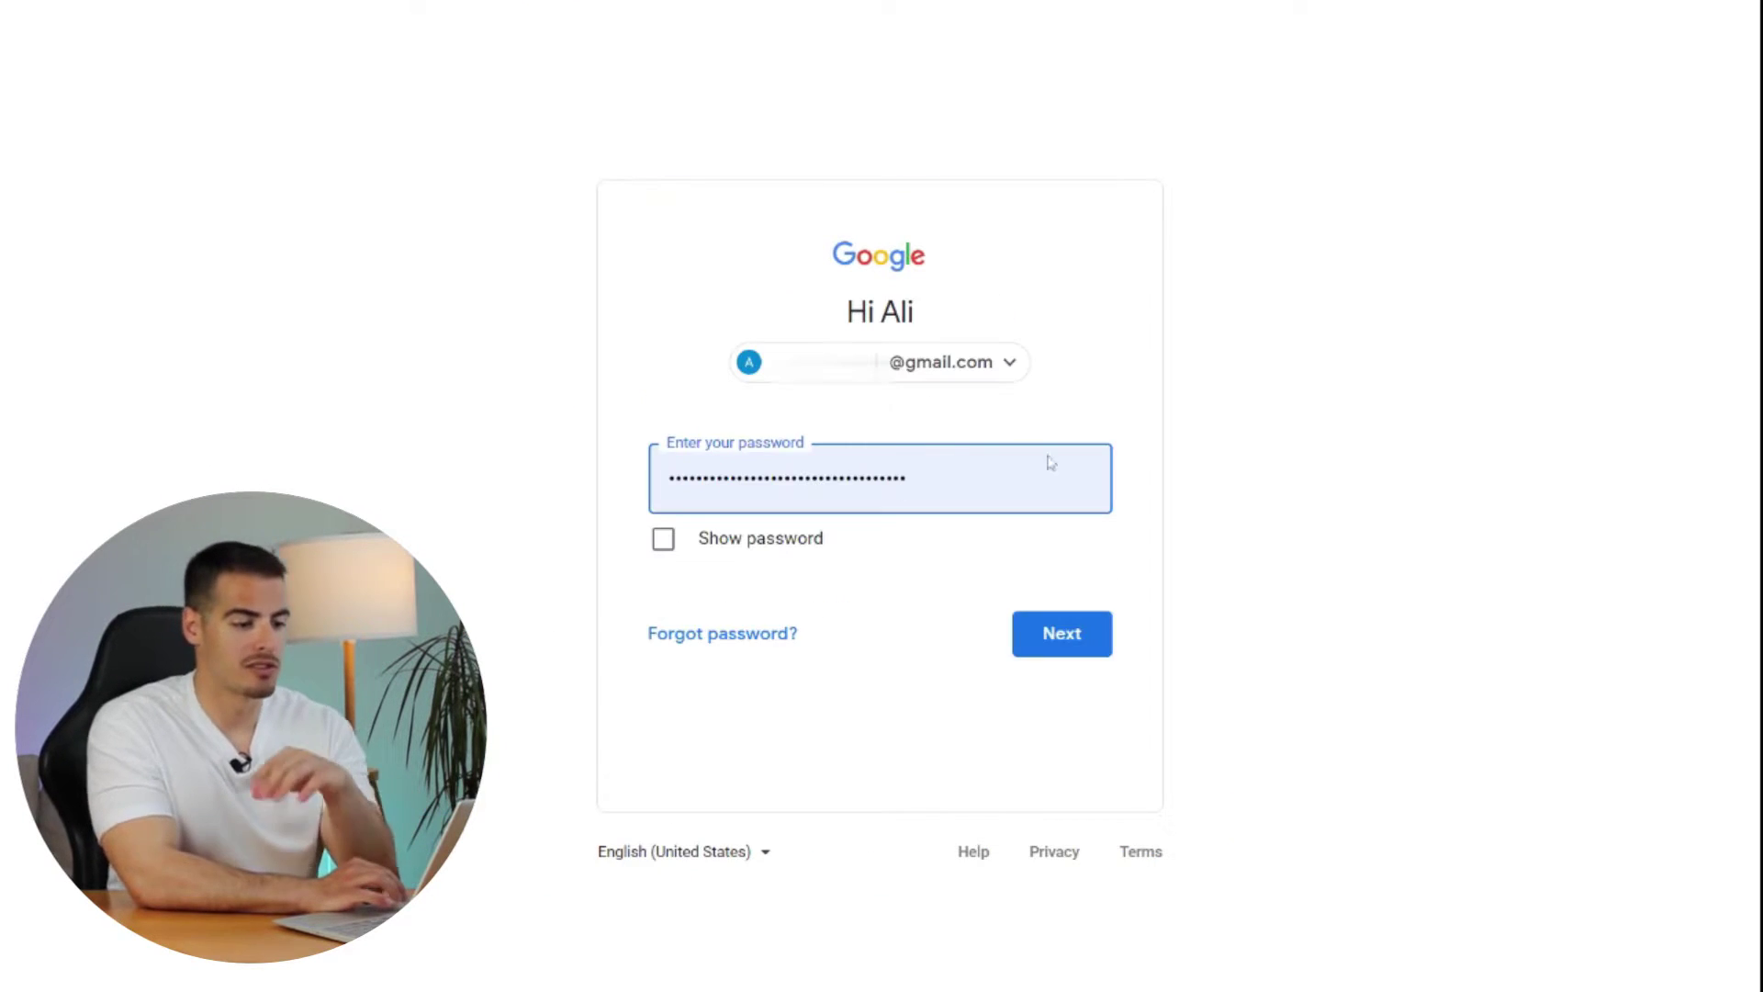
left_click(1074, 635)
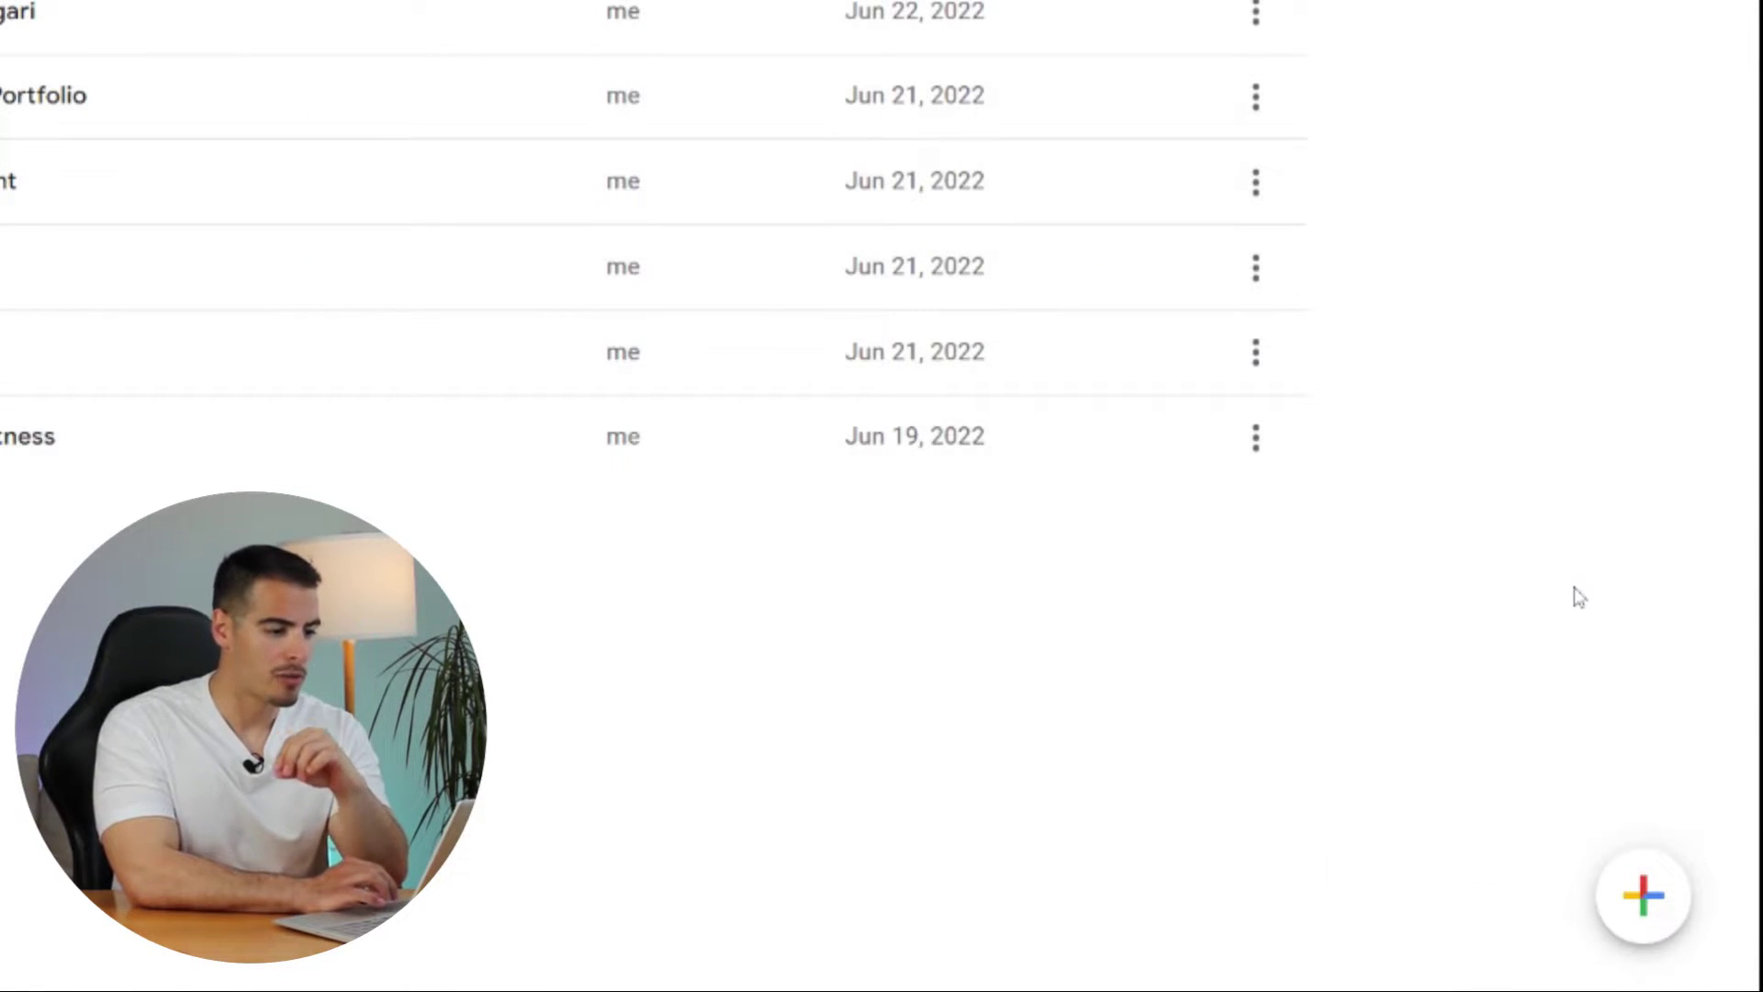
- Open the template gallery from the + button and browse the templates to start a Portfolio site
mouse_move(1658, 896)
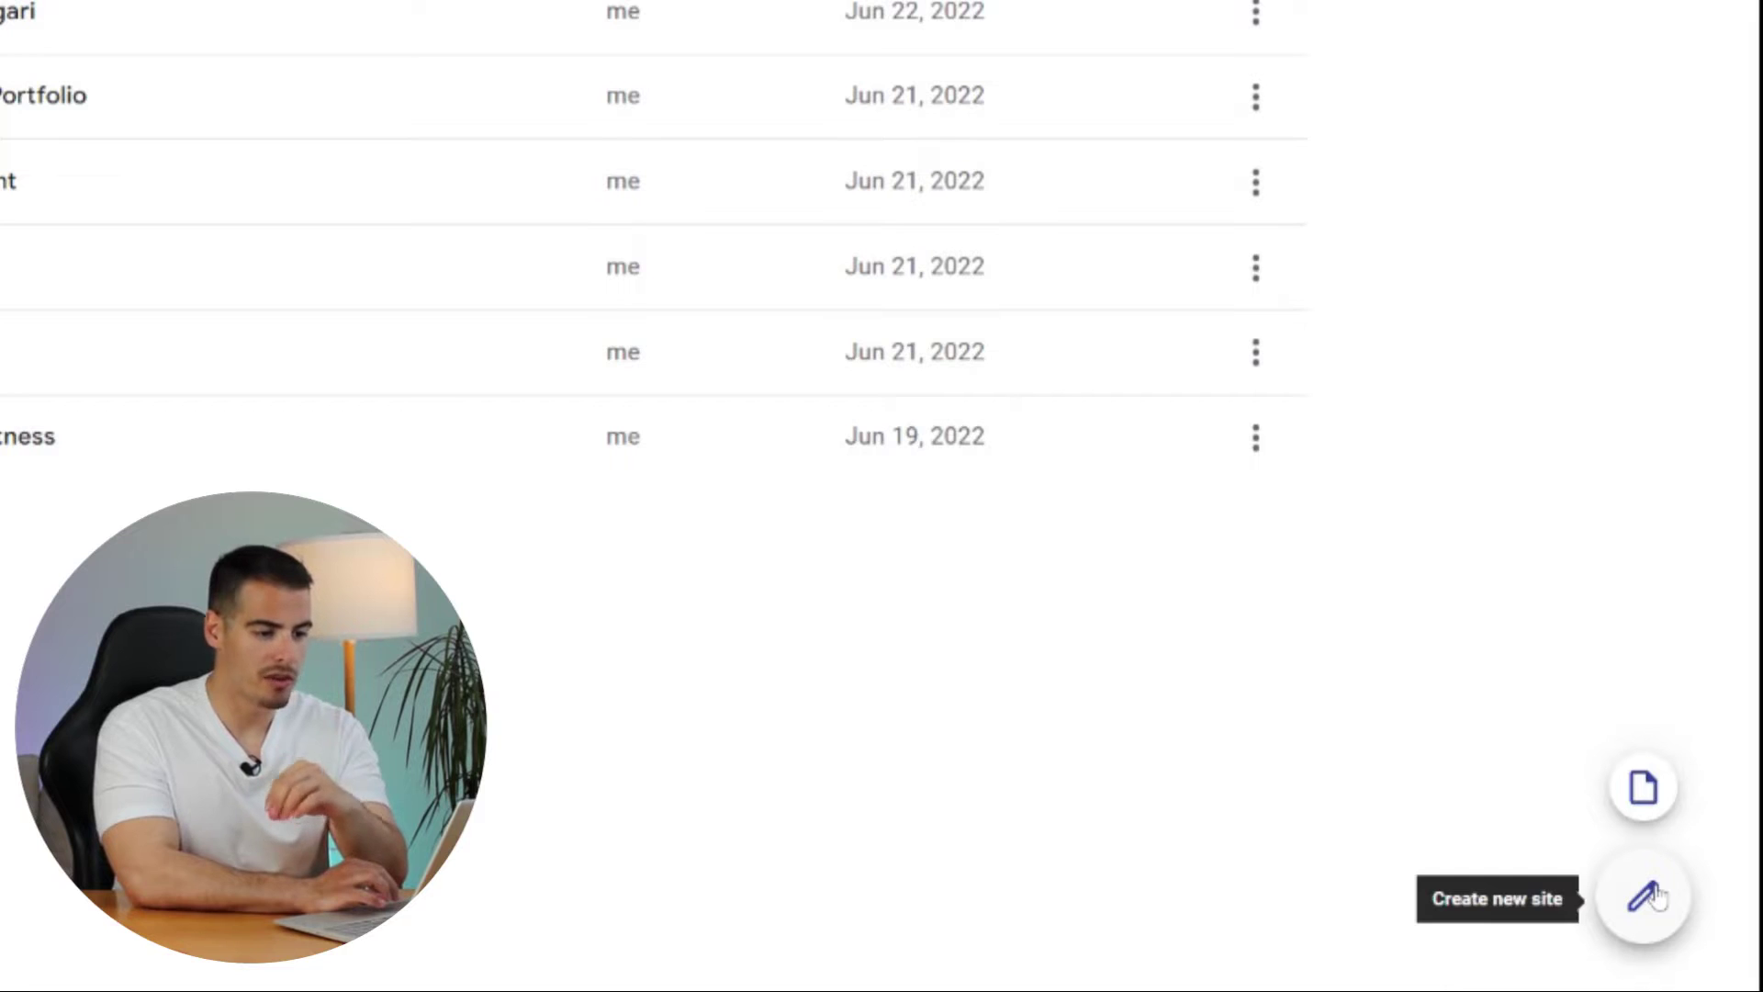
left_click(1643, 788)
scroll(244, 440, "down", 5)
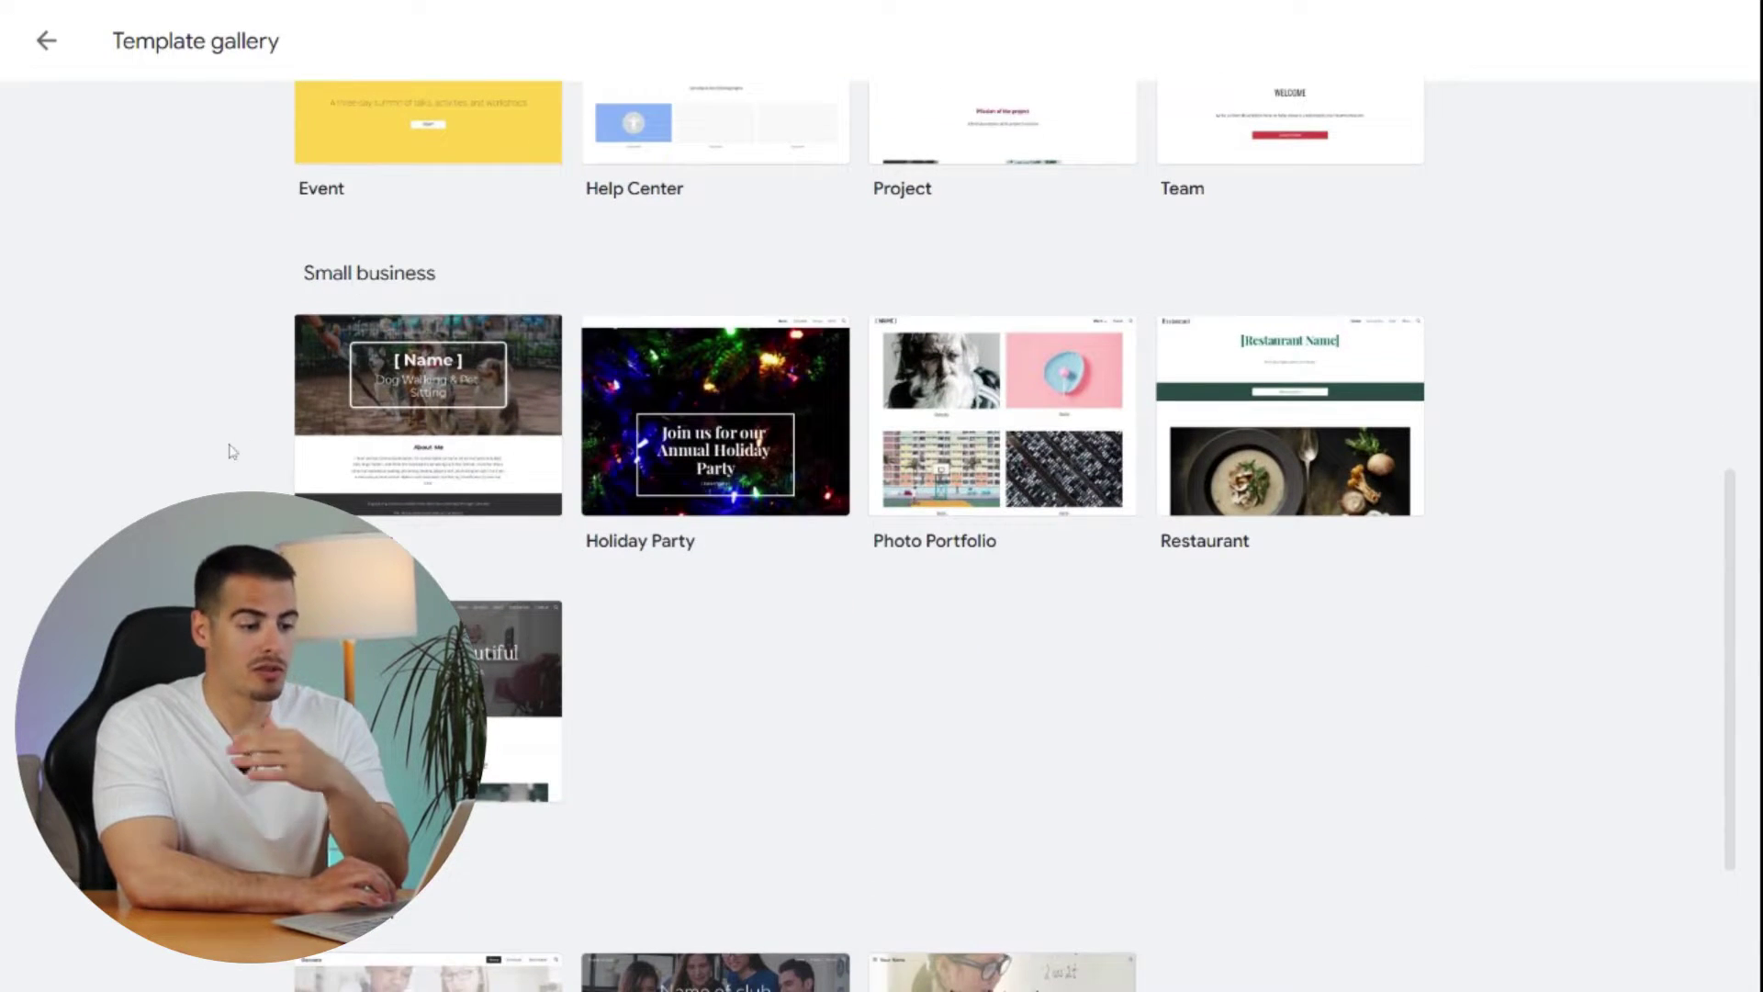
scroll(232, 450, "down", 3)
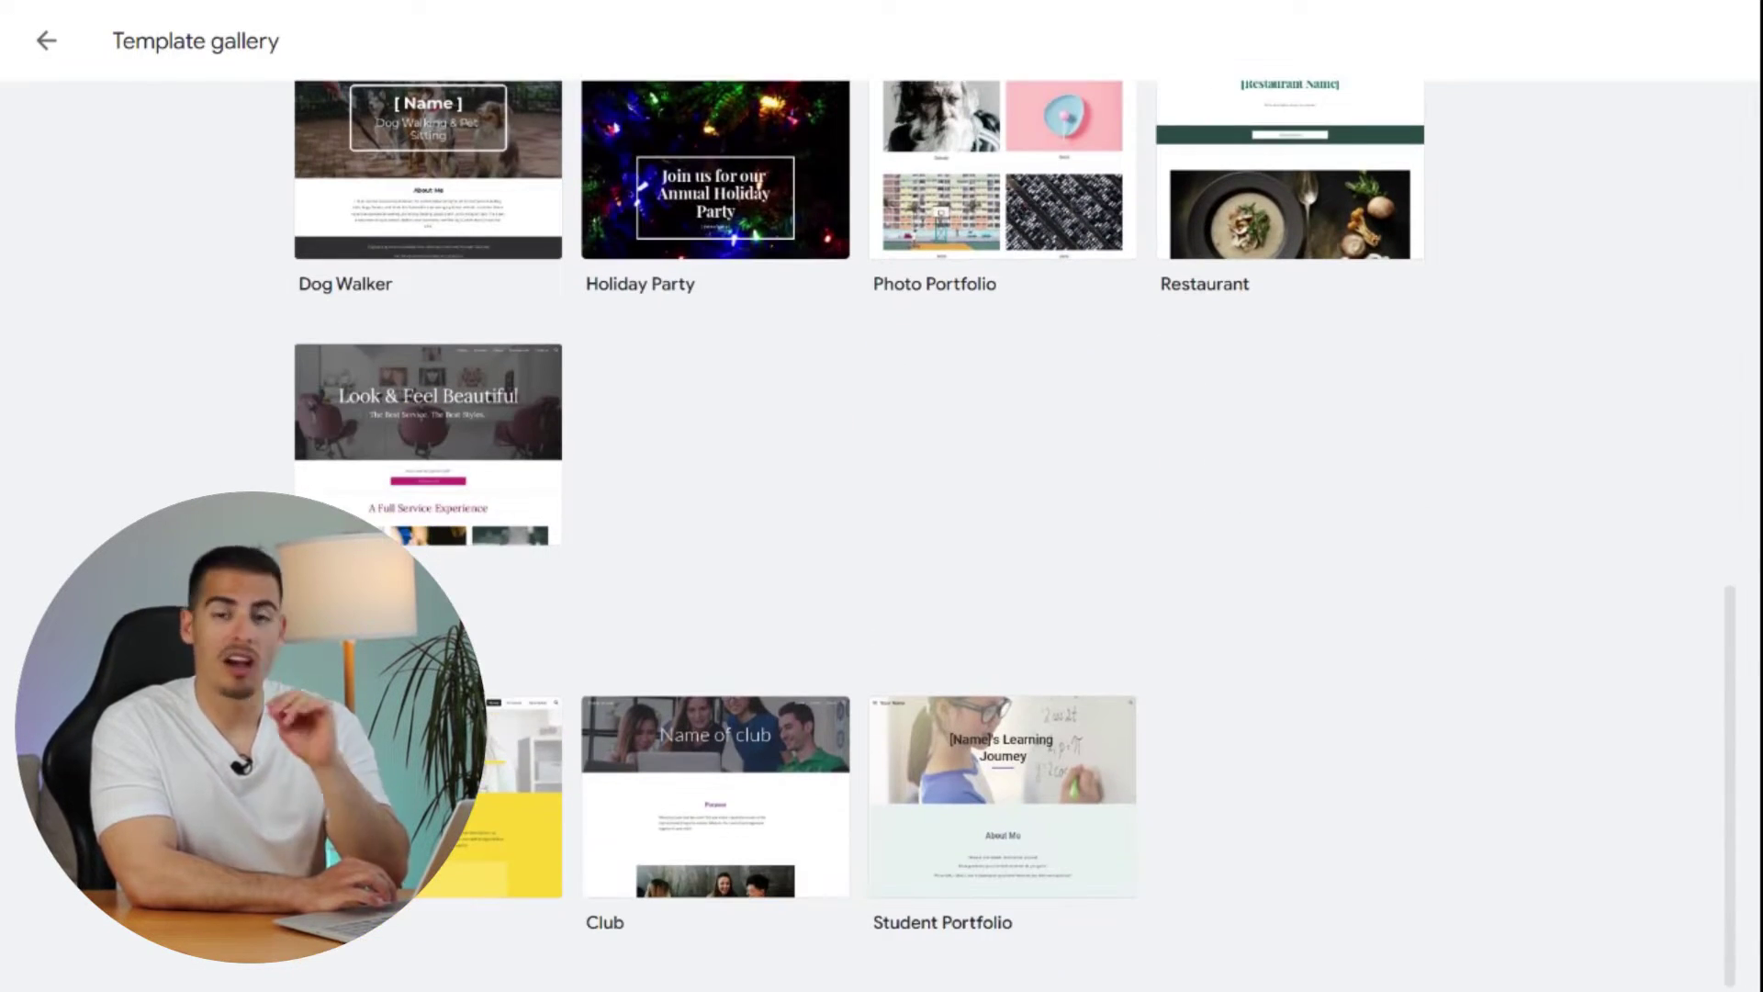
scroll(204, 468, "up", 10)
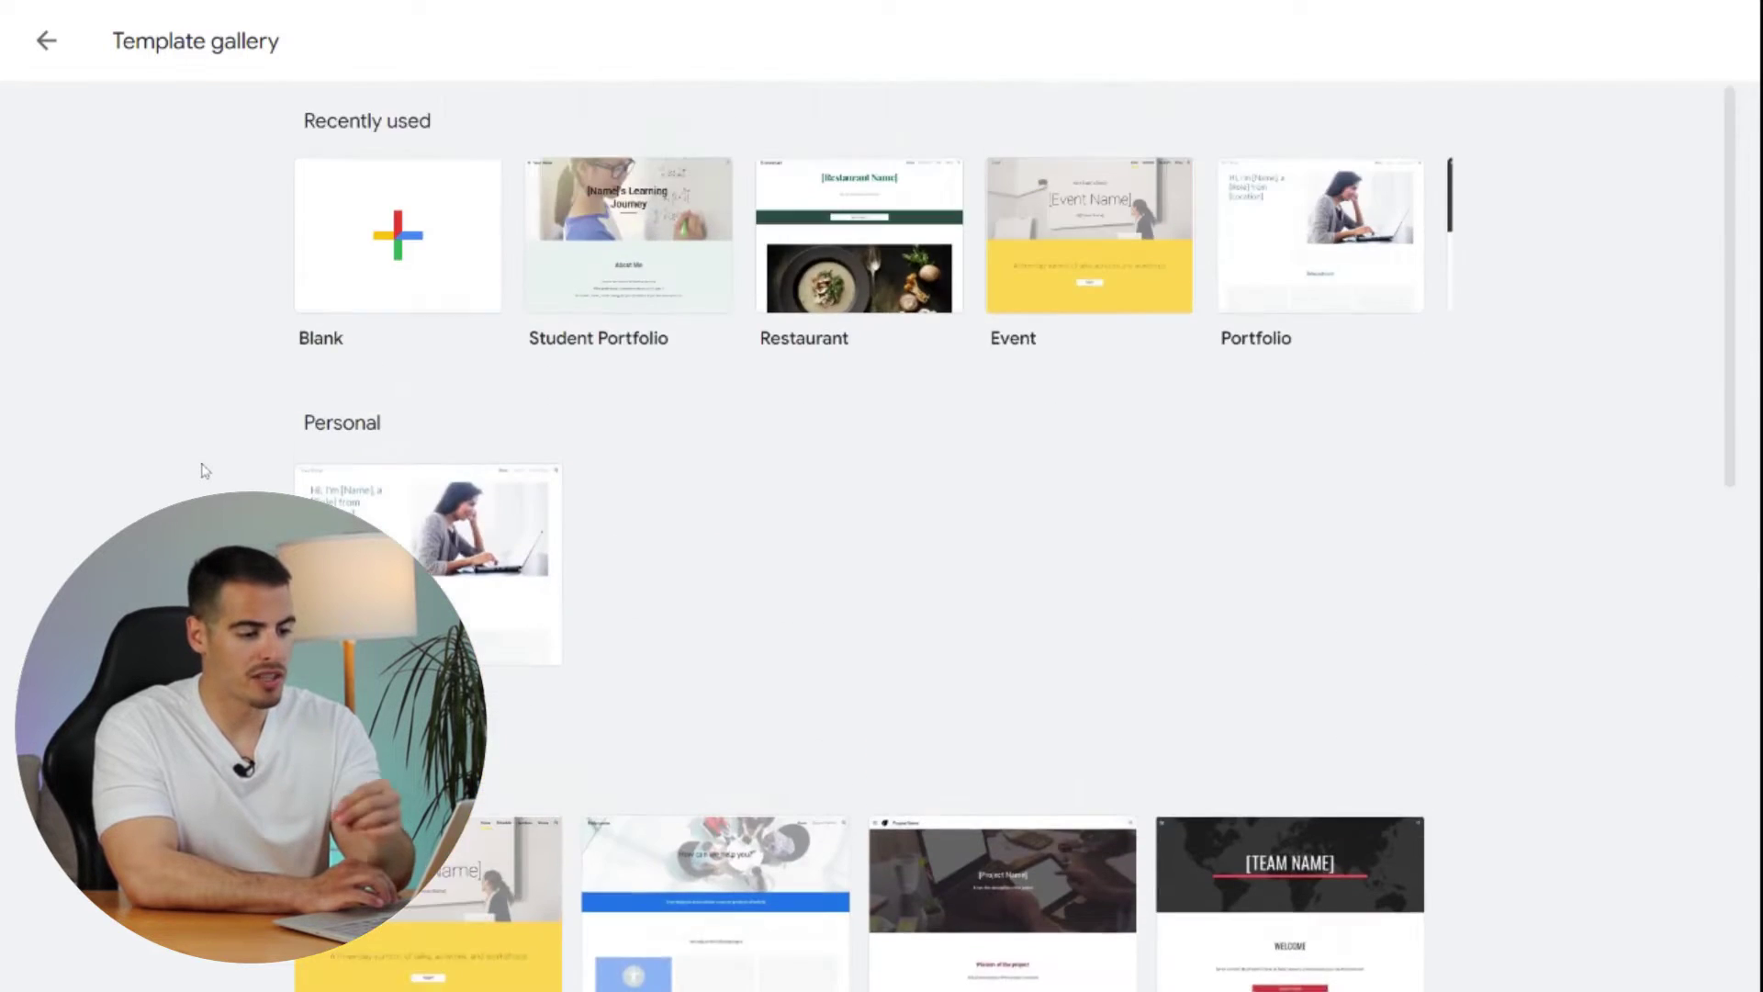
scroll(205, 464, "down", 3)
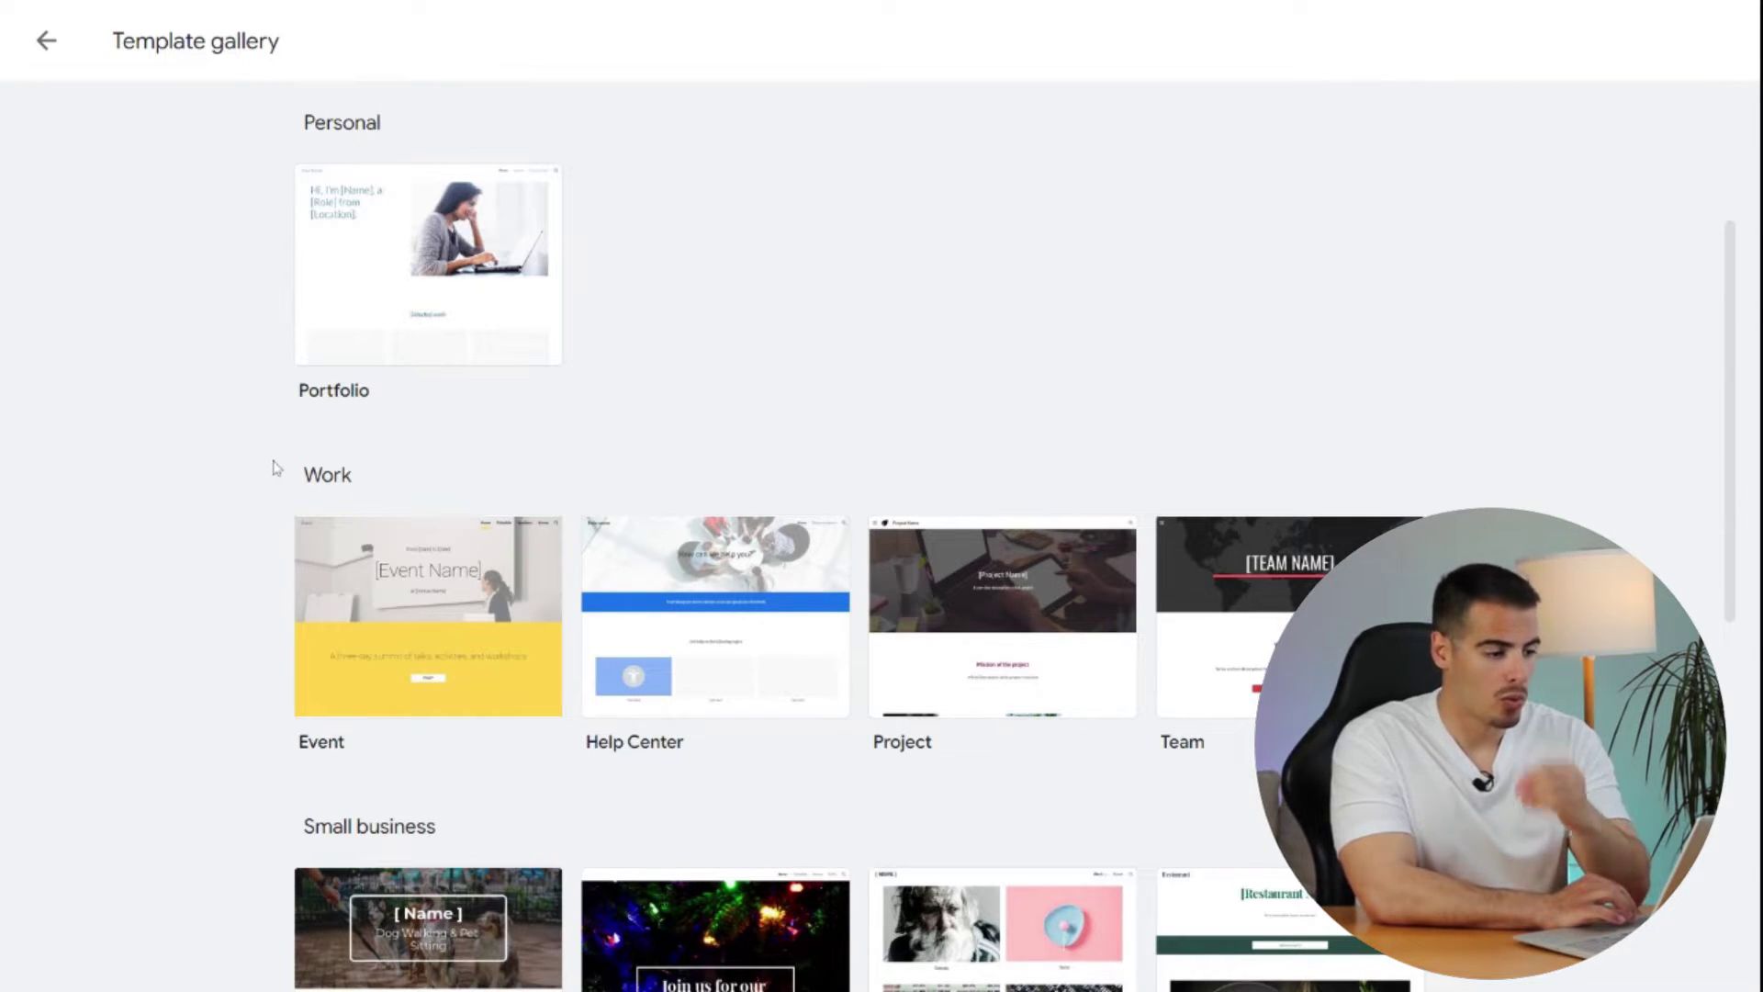
scroll(206, 661, "down", 8)
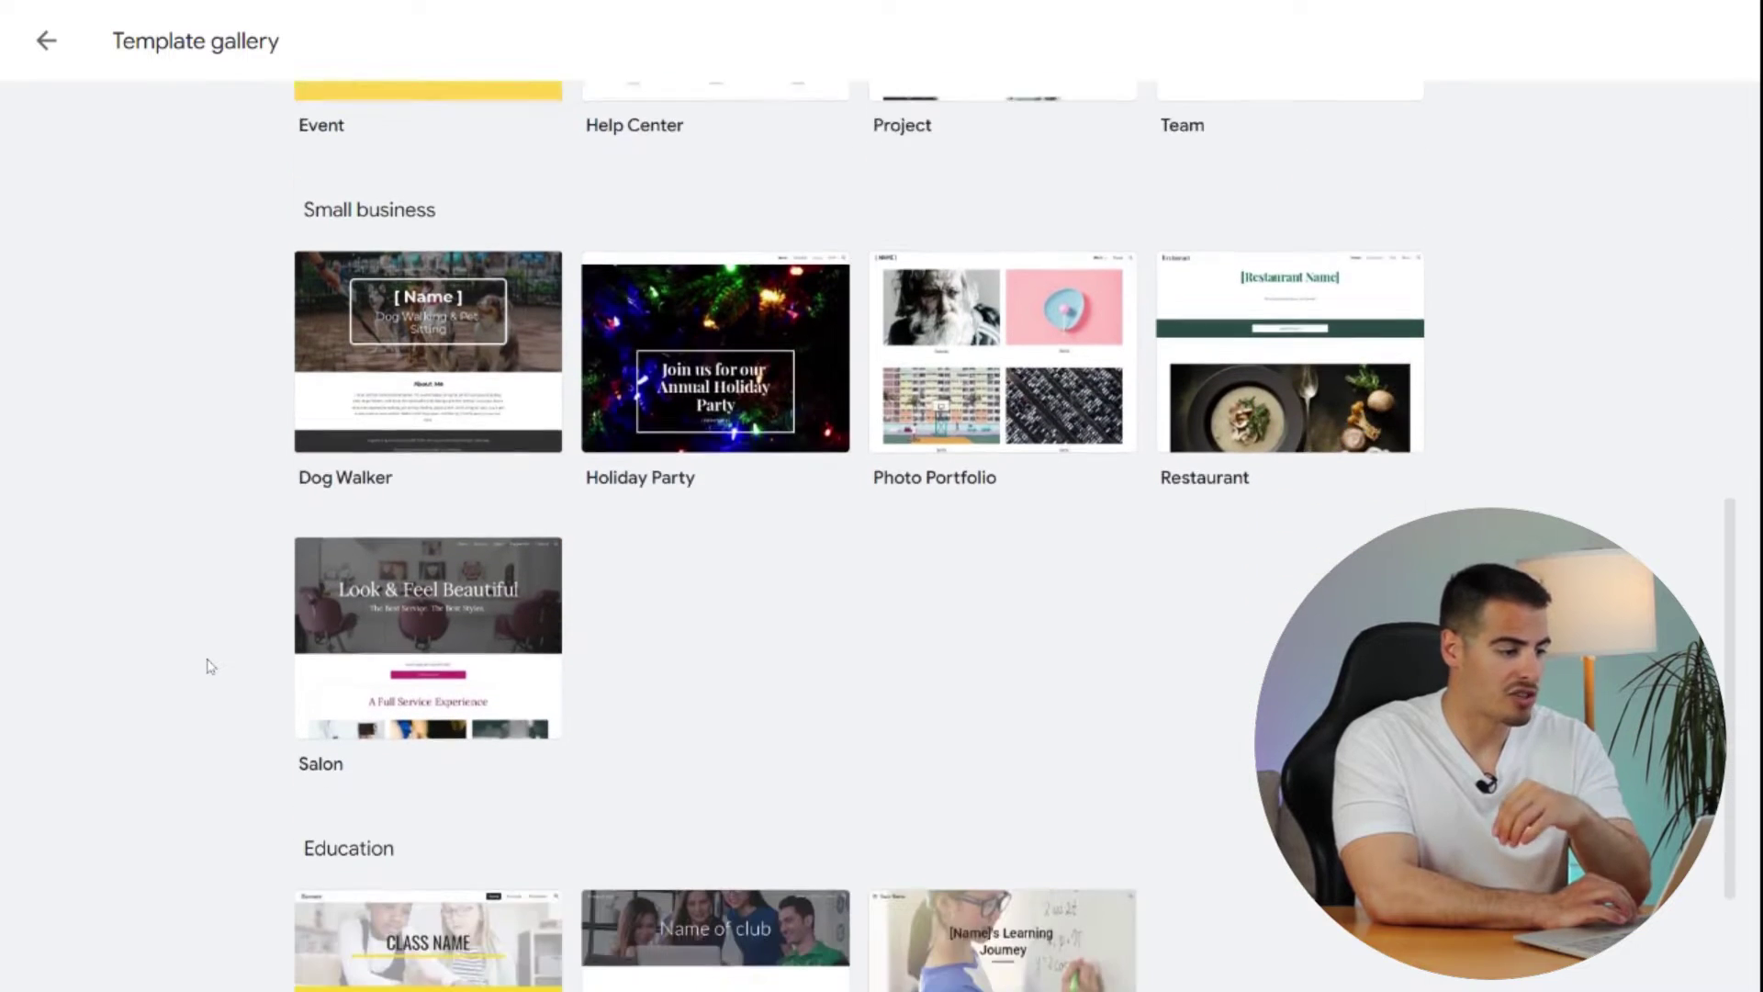
scroll(217, 618, "up", 1)
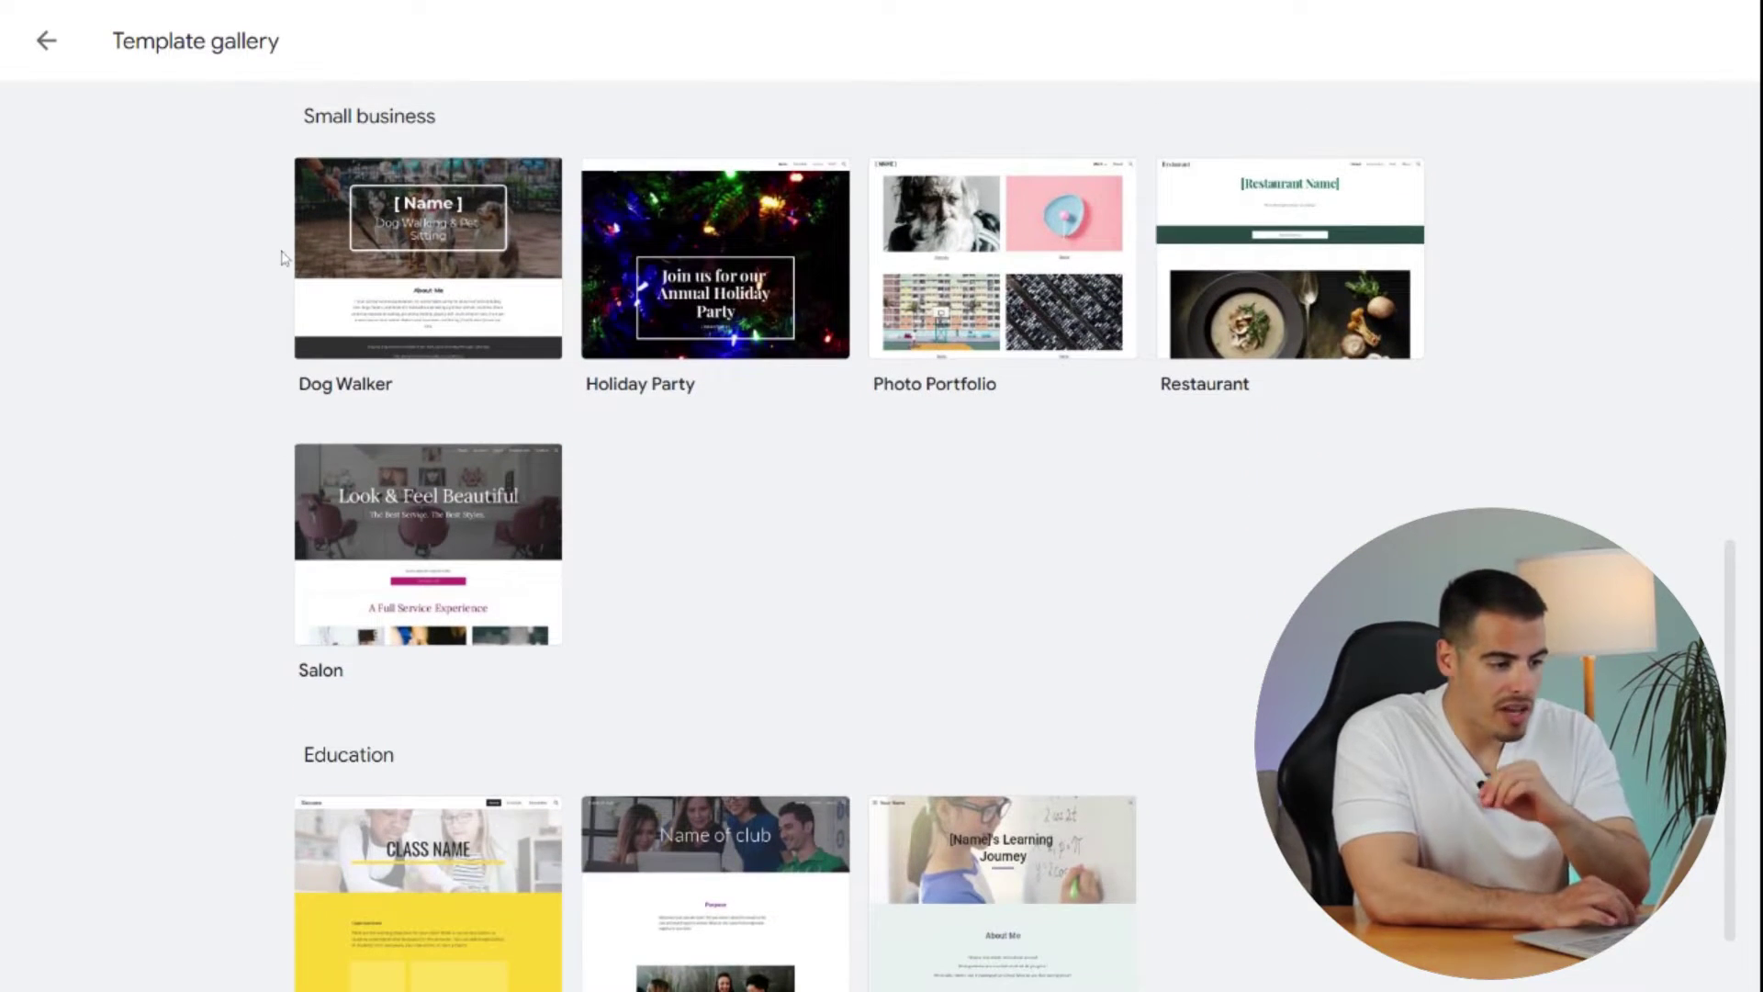
scroll(220, 642, "down", 1)
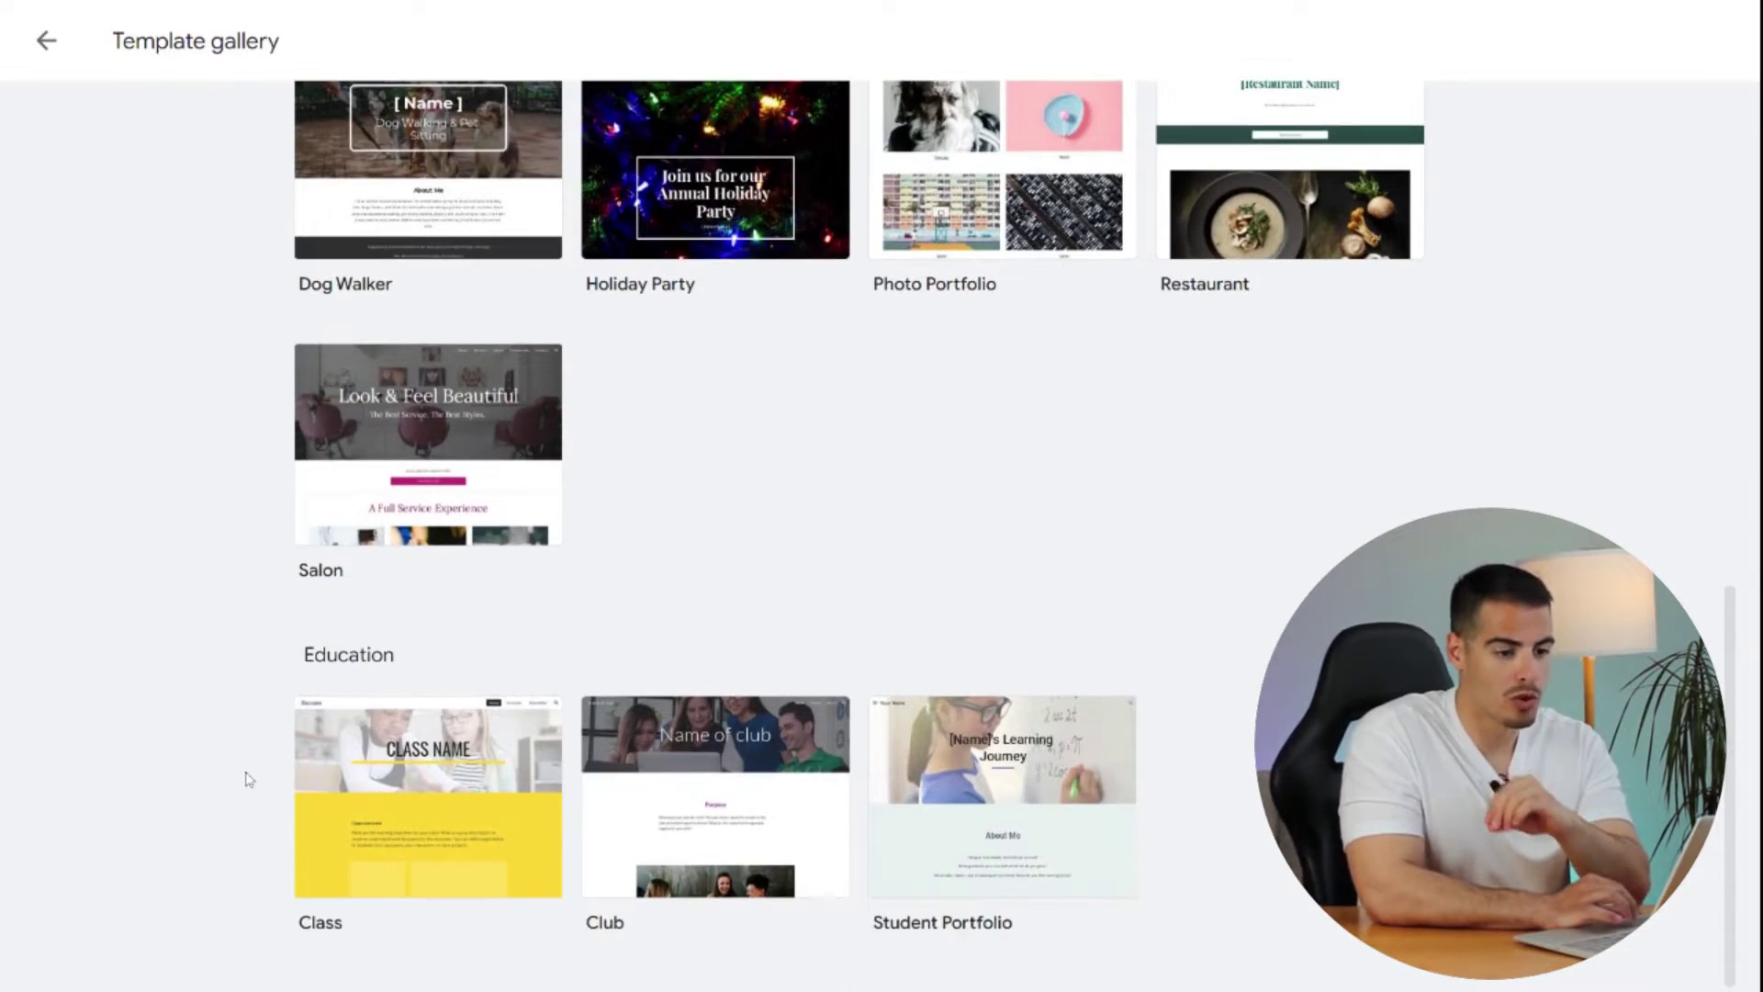
scroll(248, 778, "up", 15)
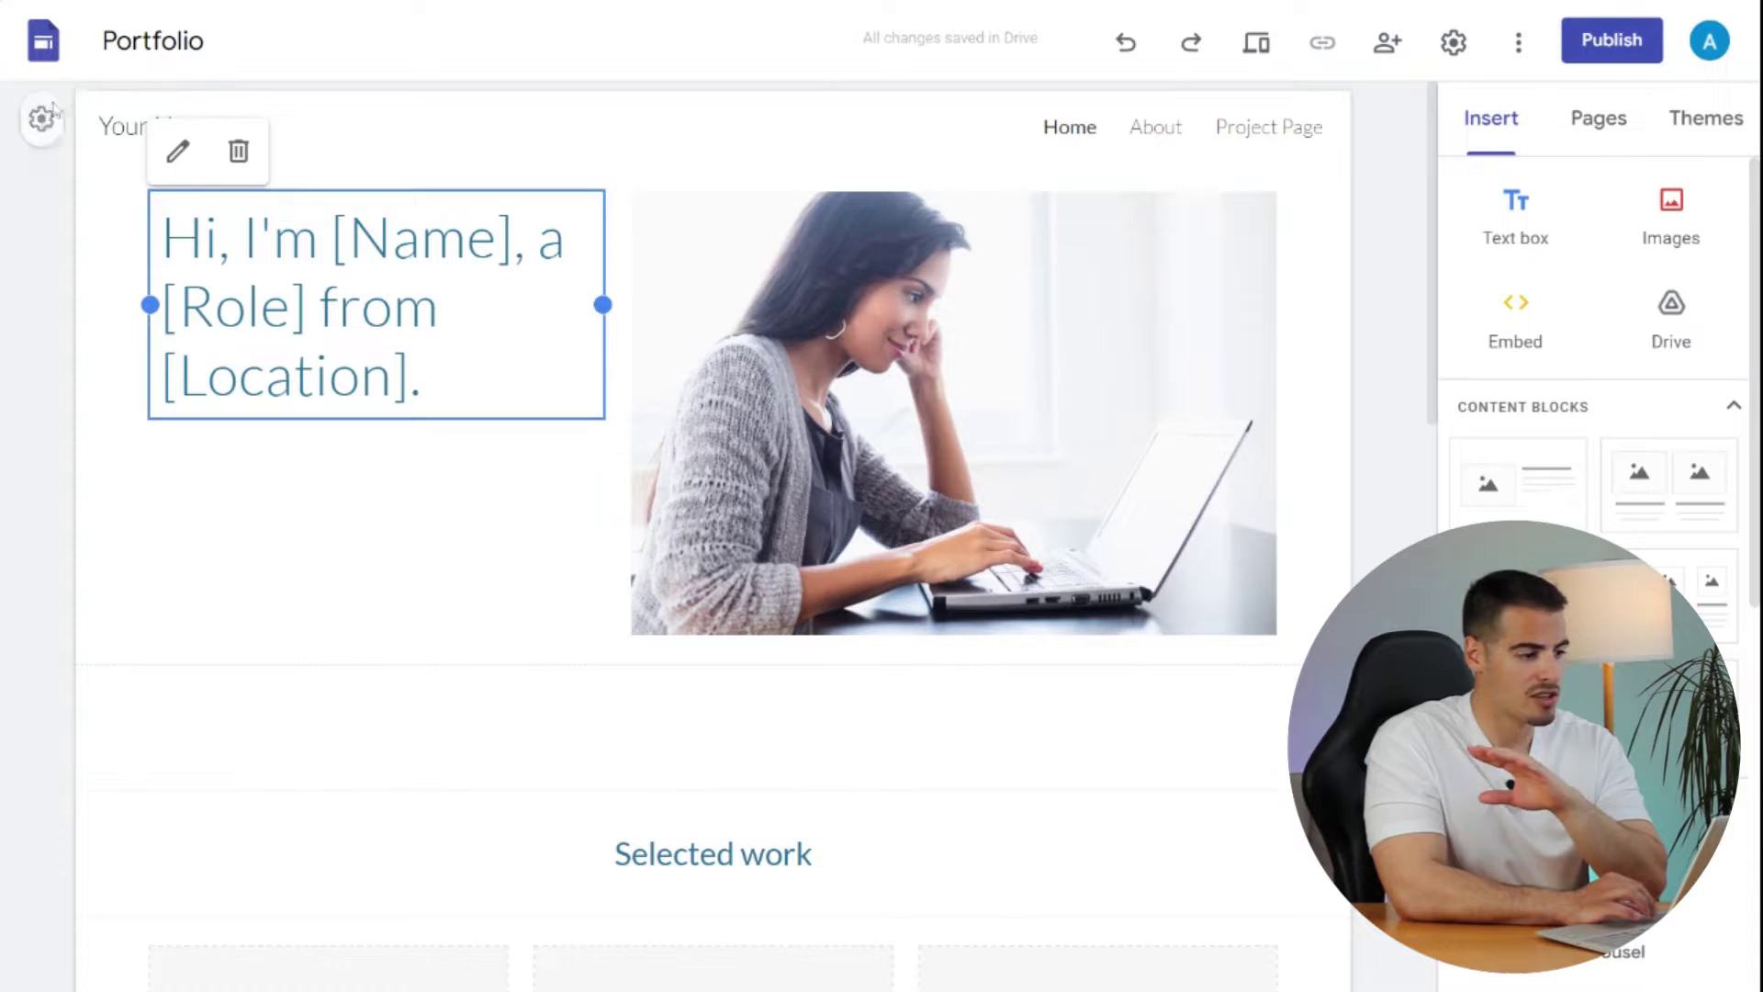
- Select the Portfolio home page's hero section, then look over the template's About page
left_click(49, 217)
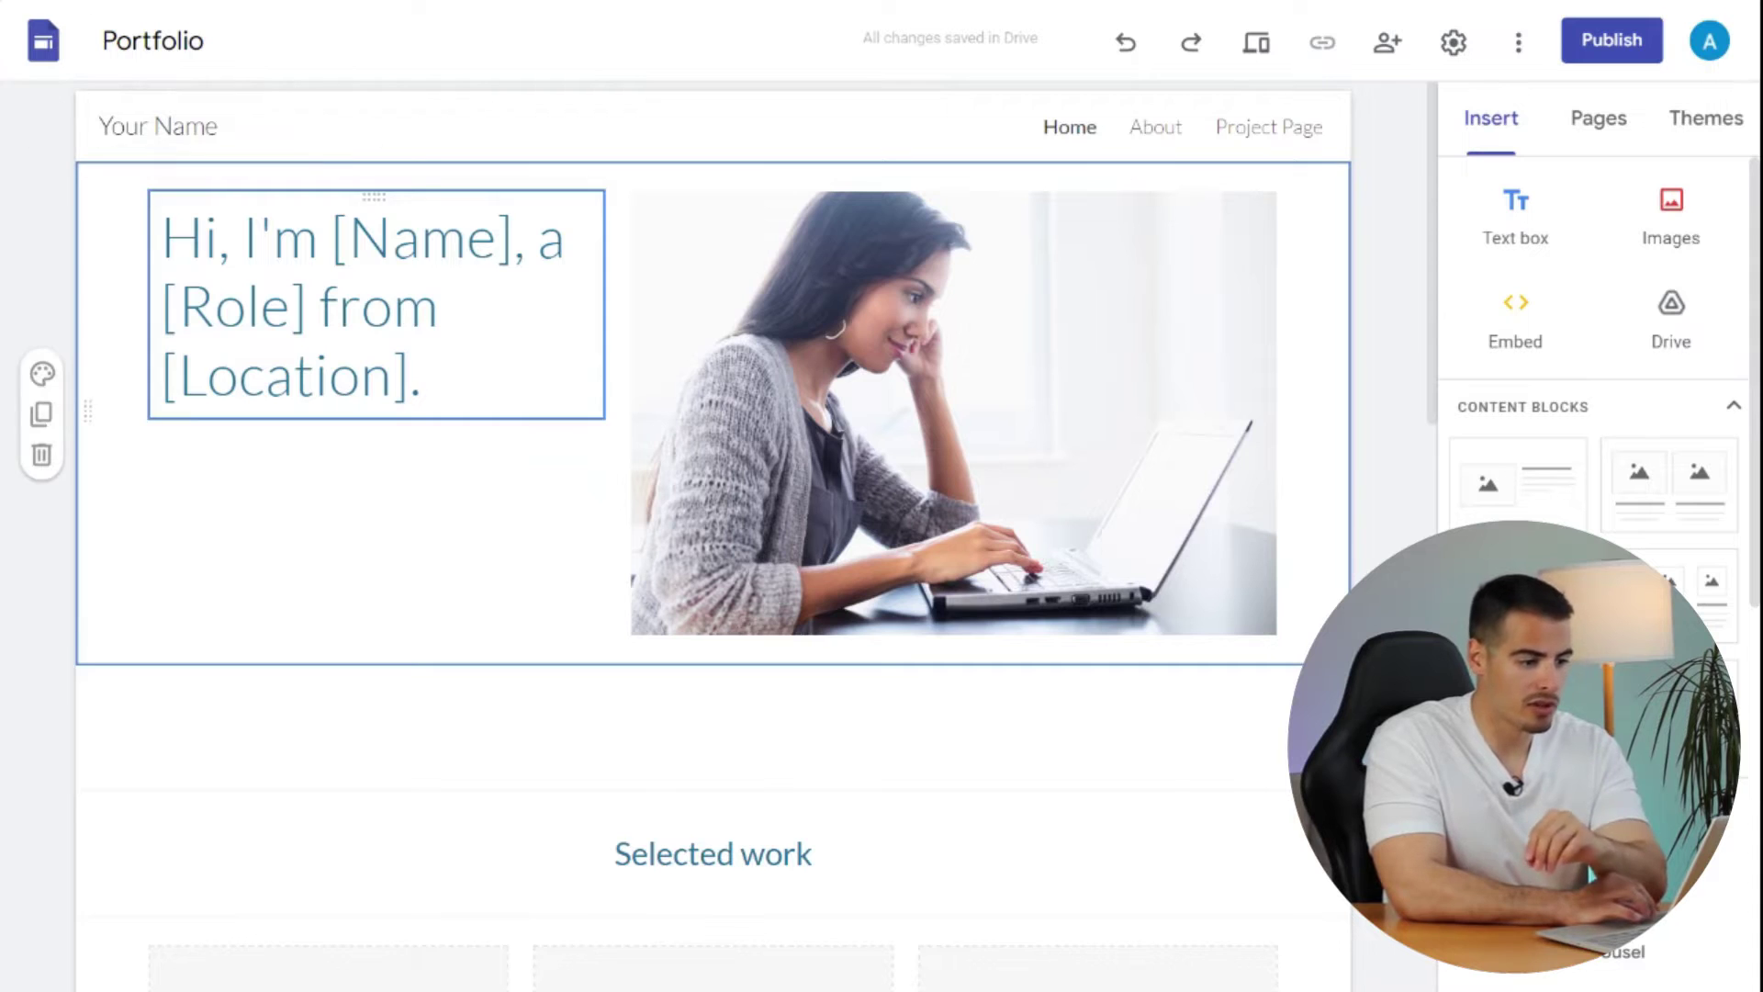
scroll(327, 165, "down", 12)
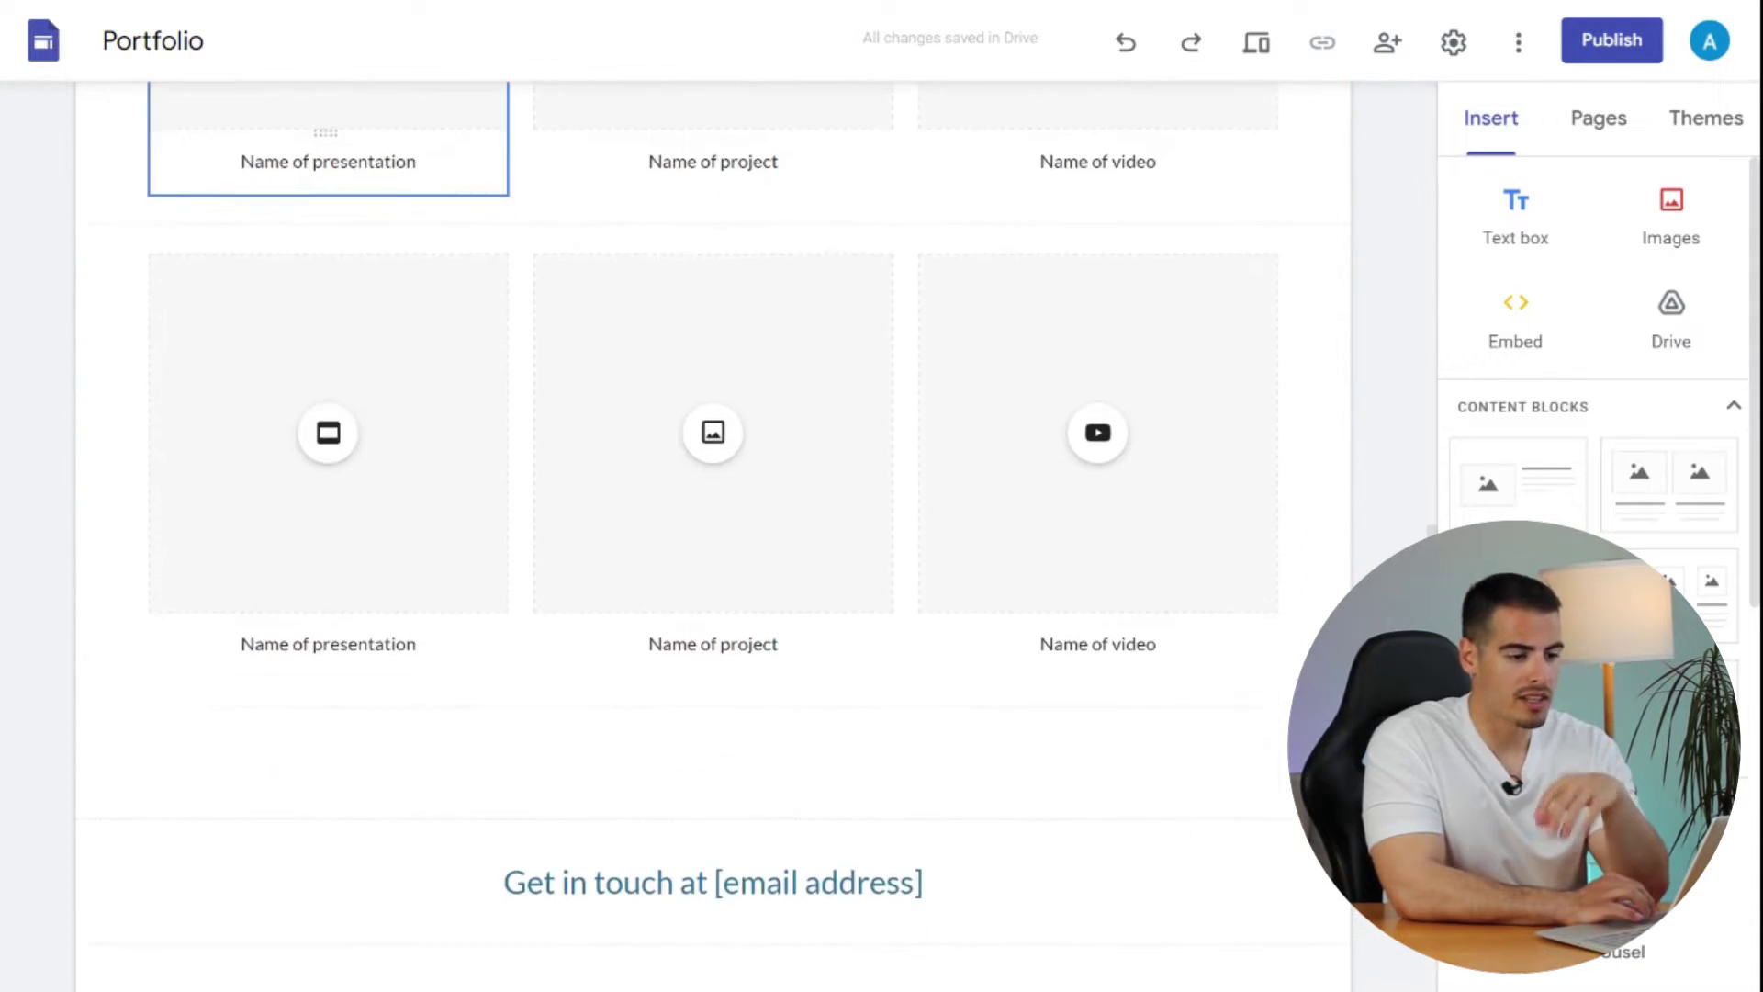
left_click(1159, 138)
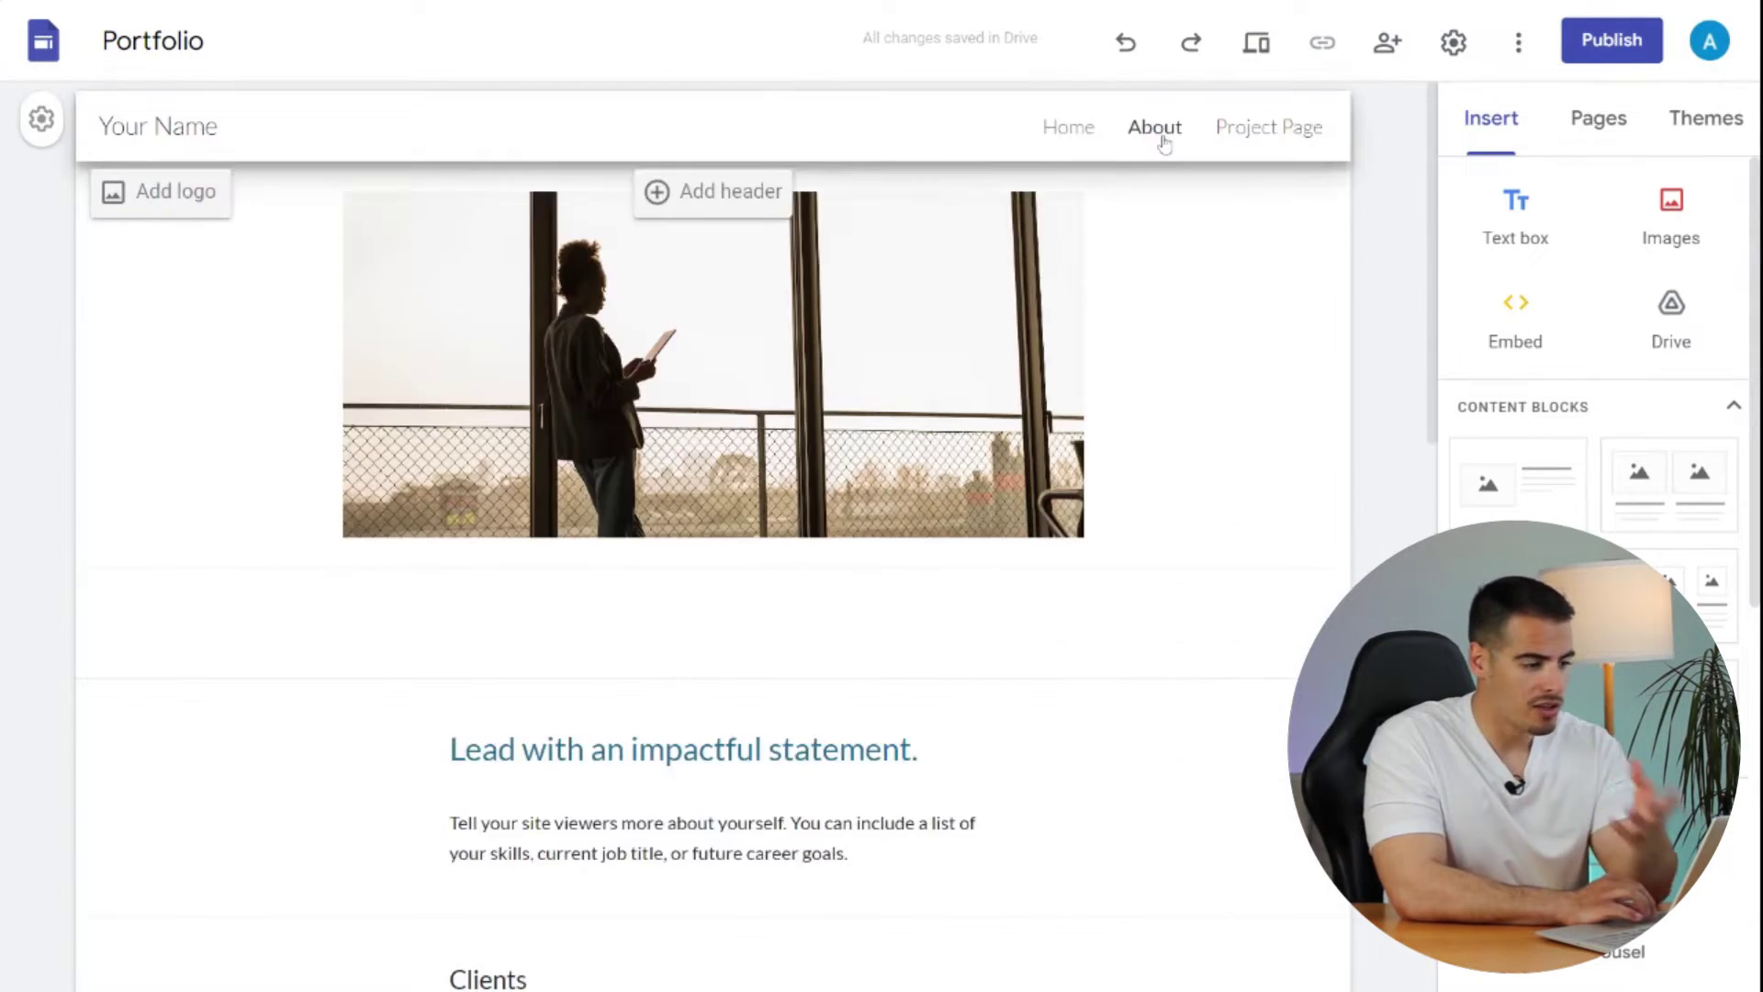
scroll(643, 625, "down", 12)
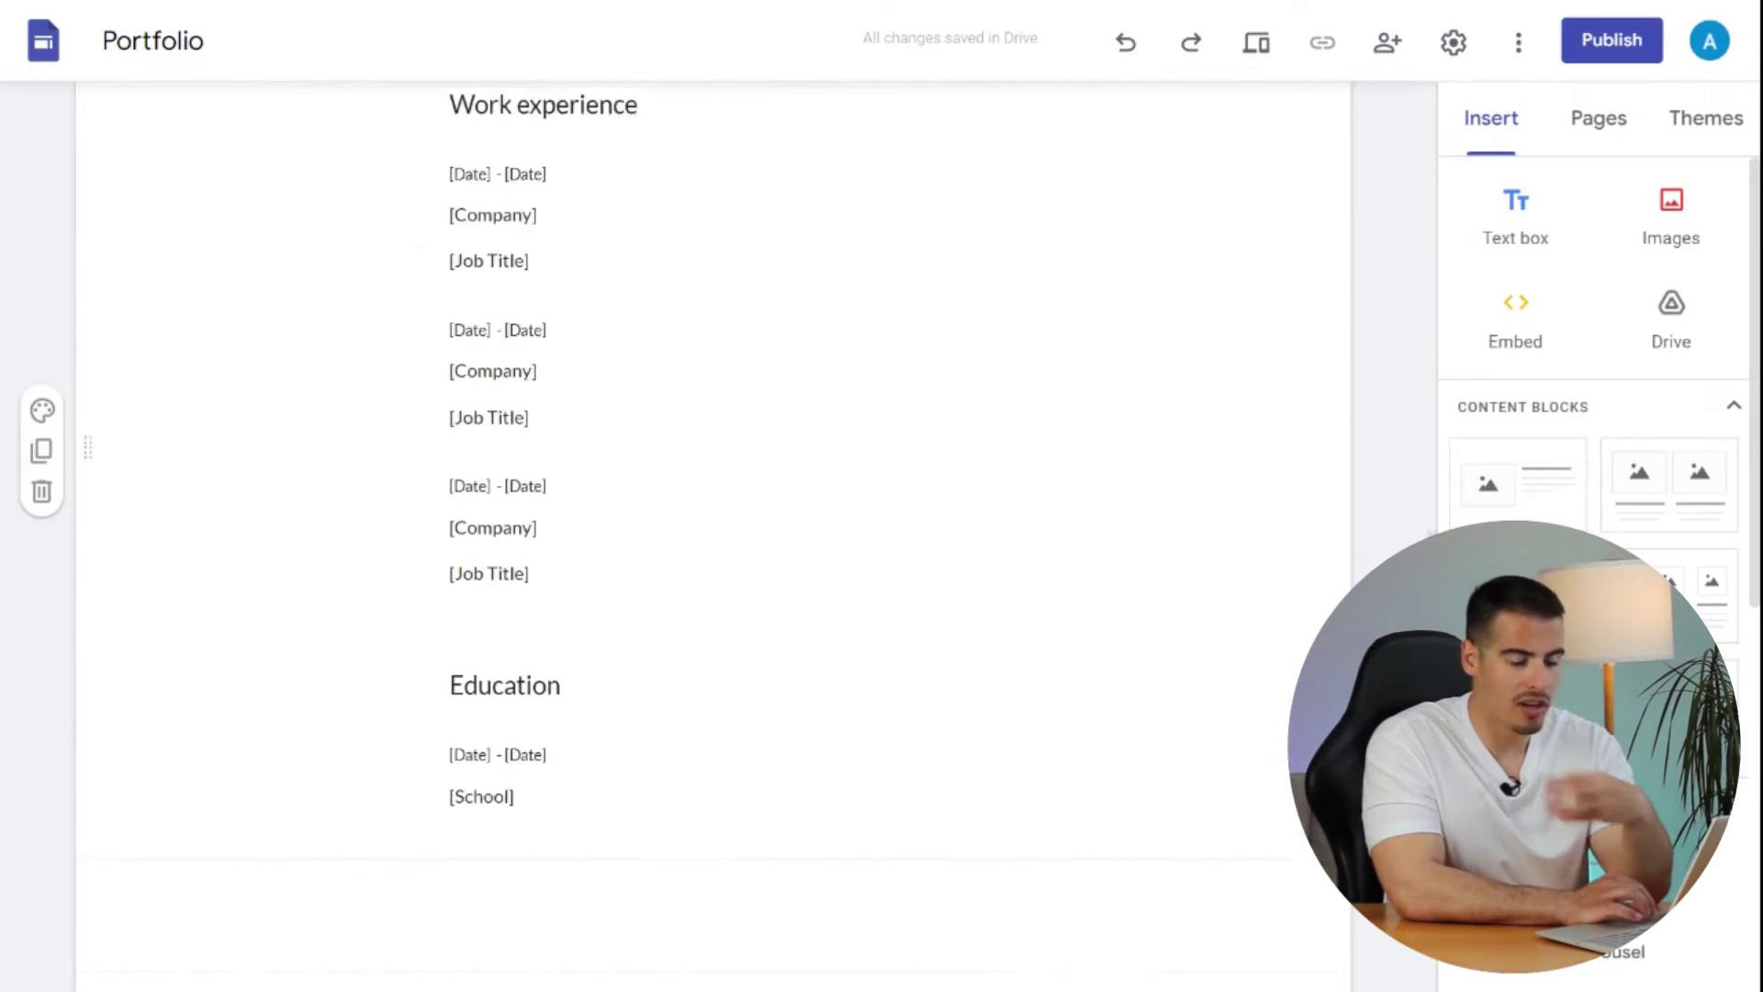
scroll(1320, 279, "up", 15)
- Scroll through the whole Project Page of the template
left_click(1264, 128)
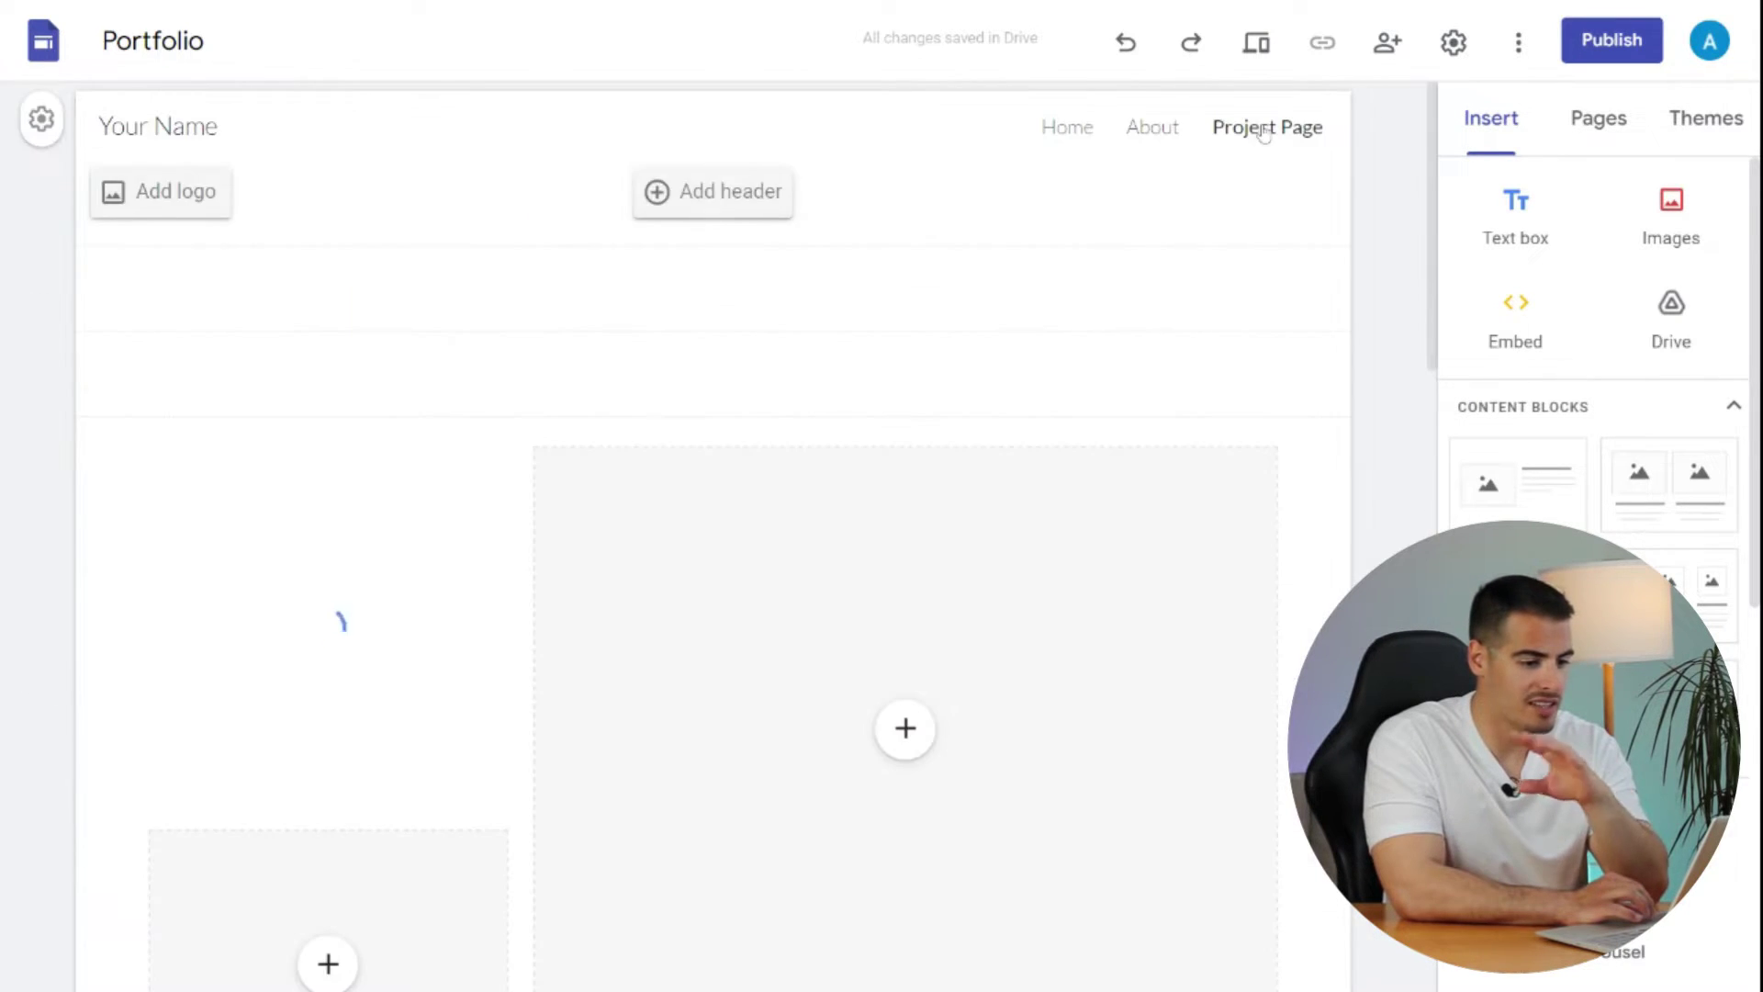
scroll(1334, 446, "down", 12)
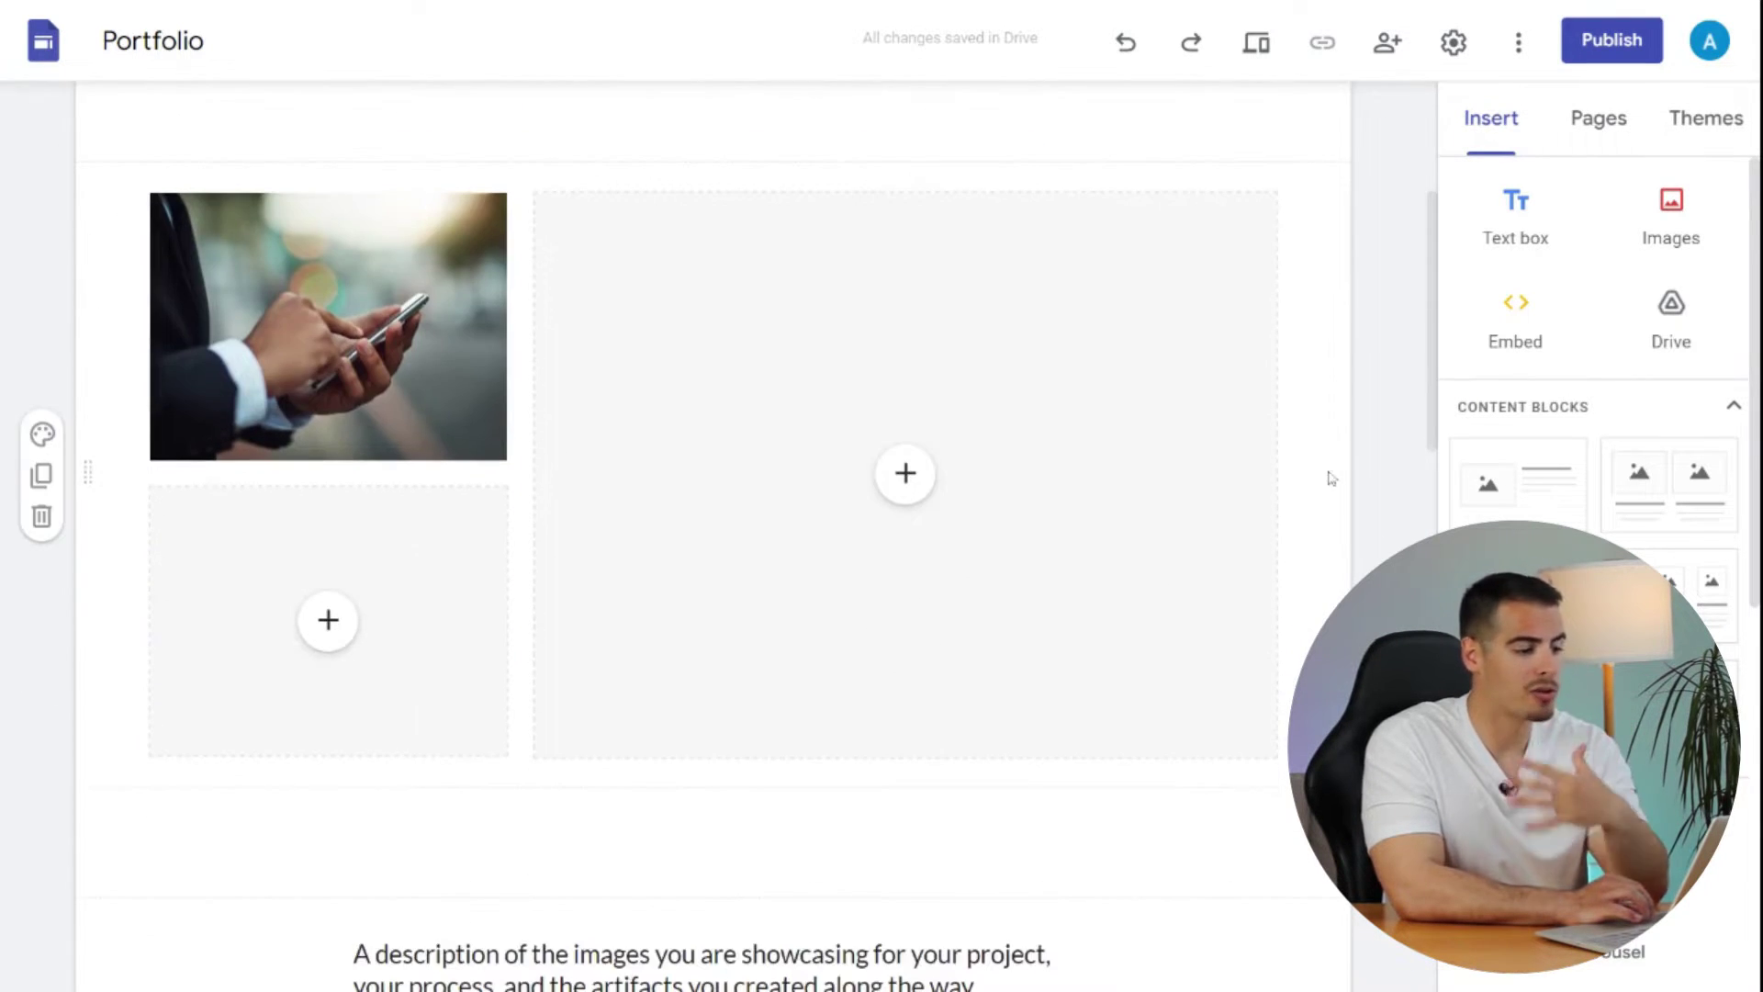
scroll(1332, 485, "down", 5)
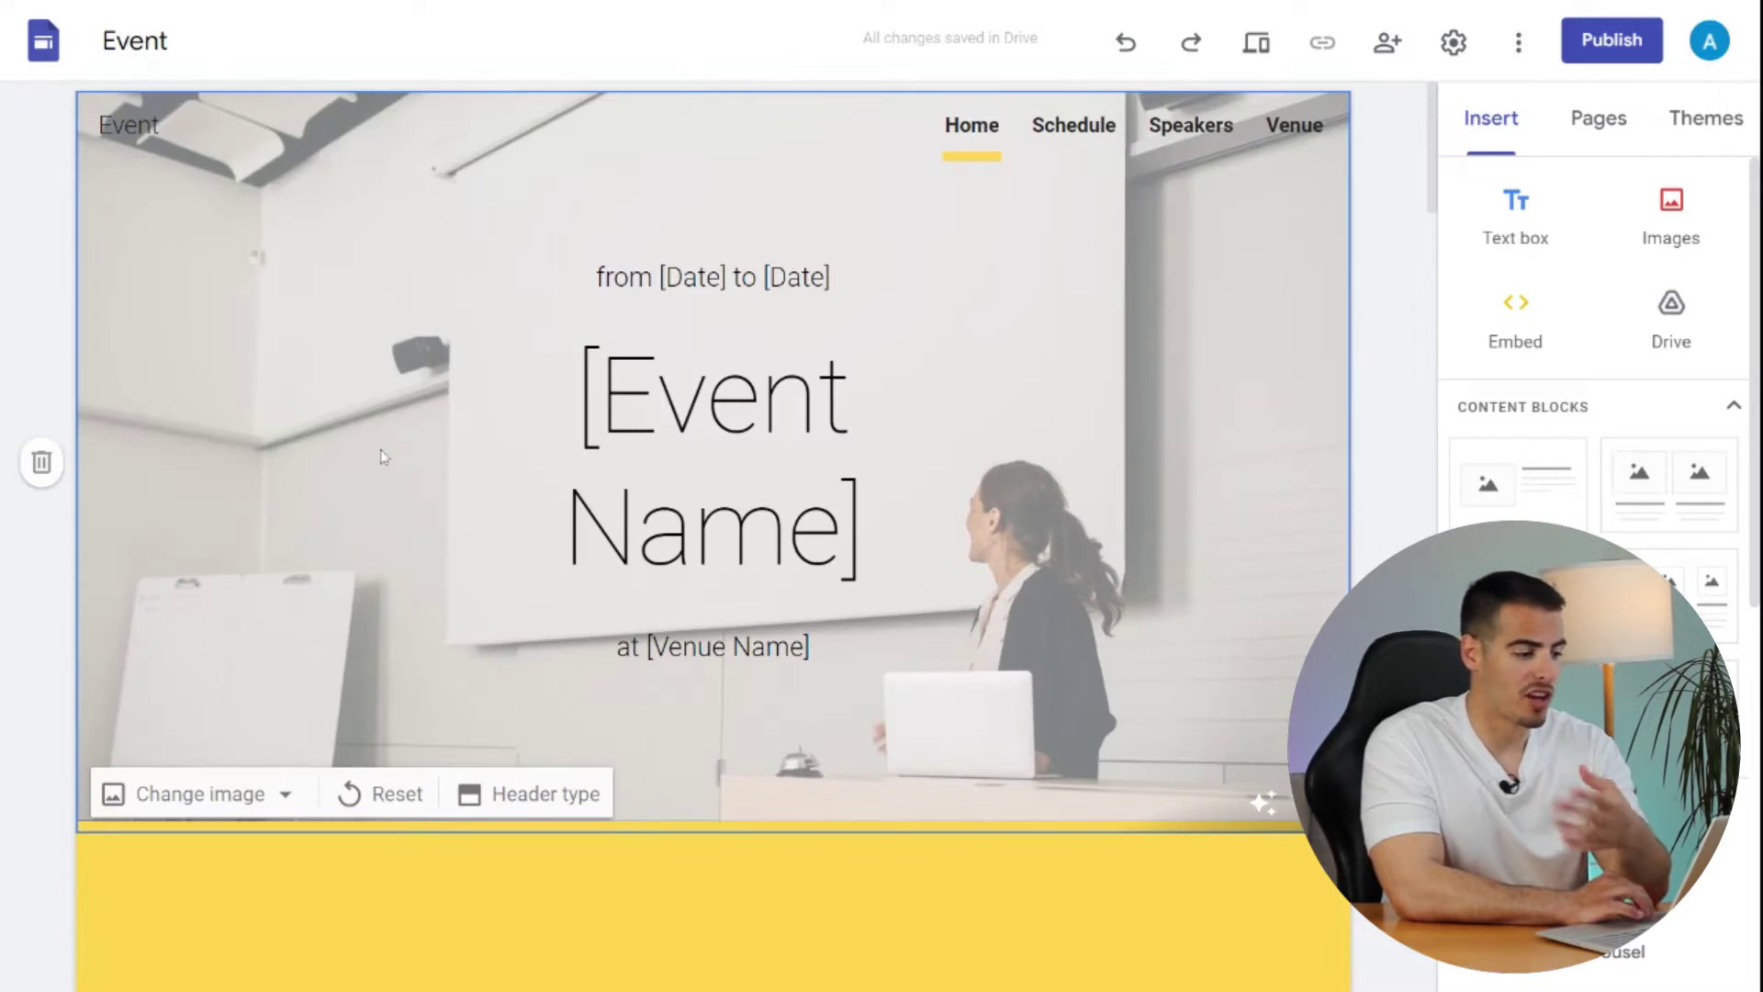
scroll(322, 453, "down", 8)
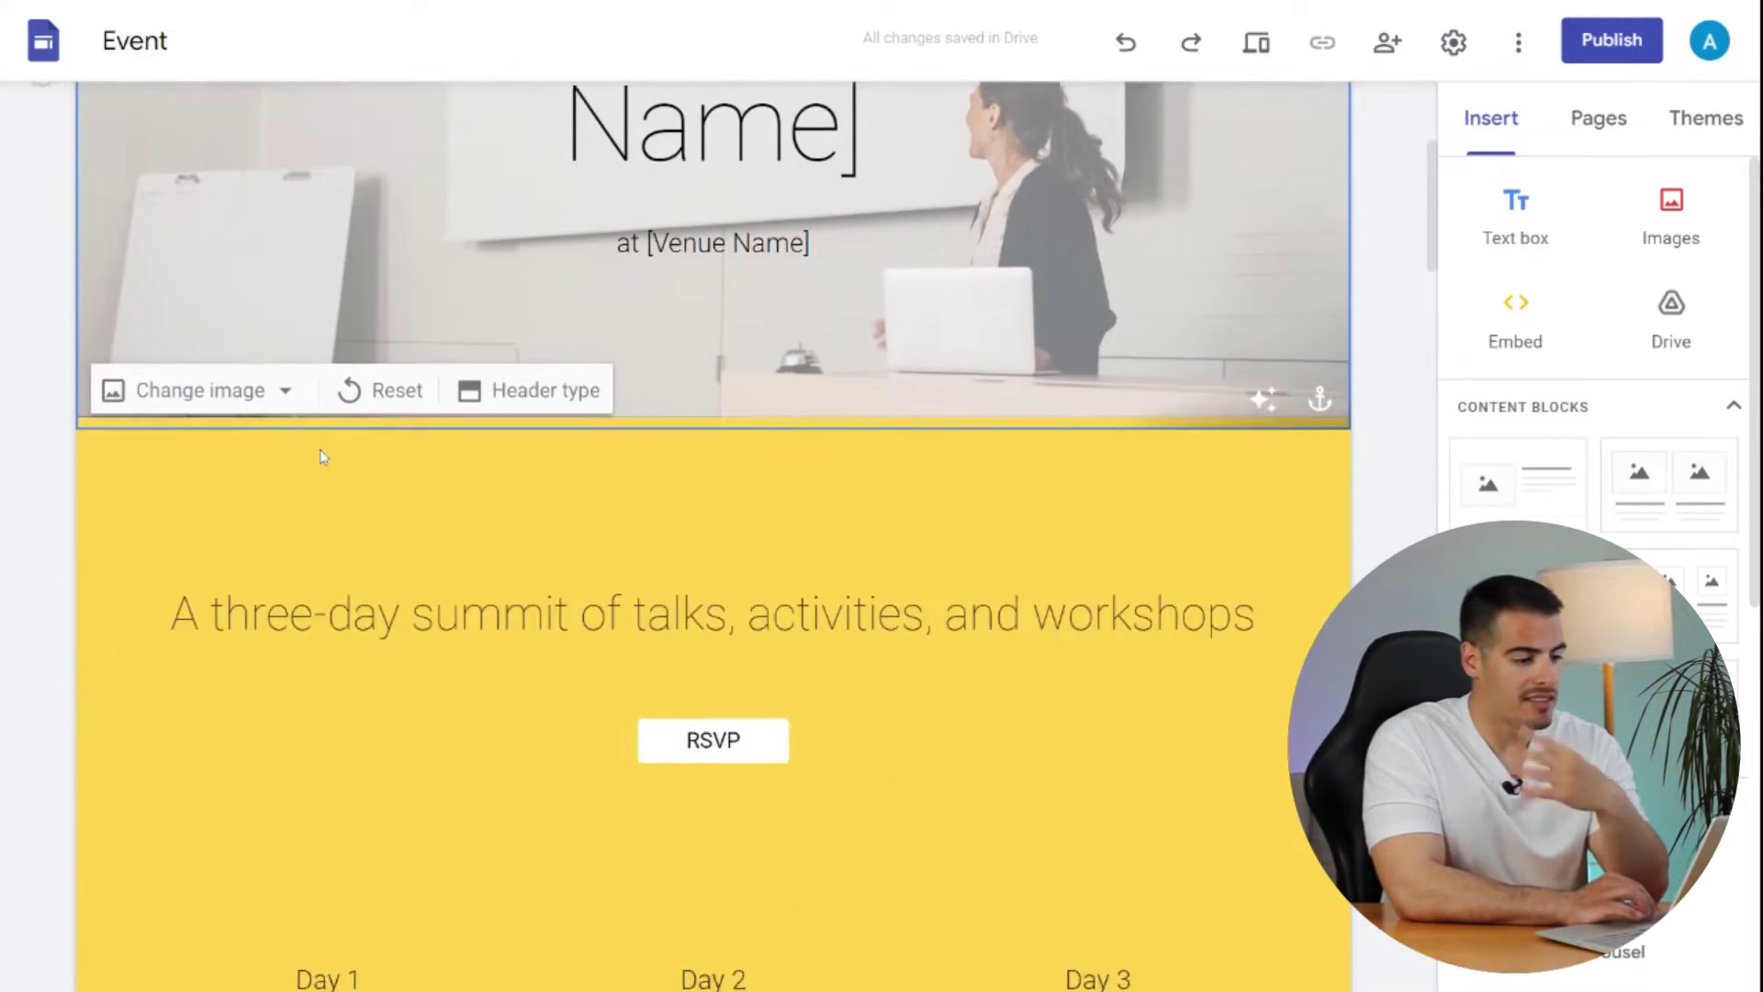
scroll(322, 551, "down", 10)
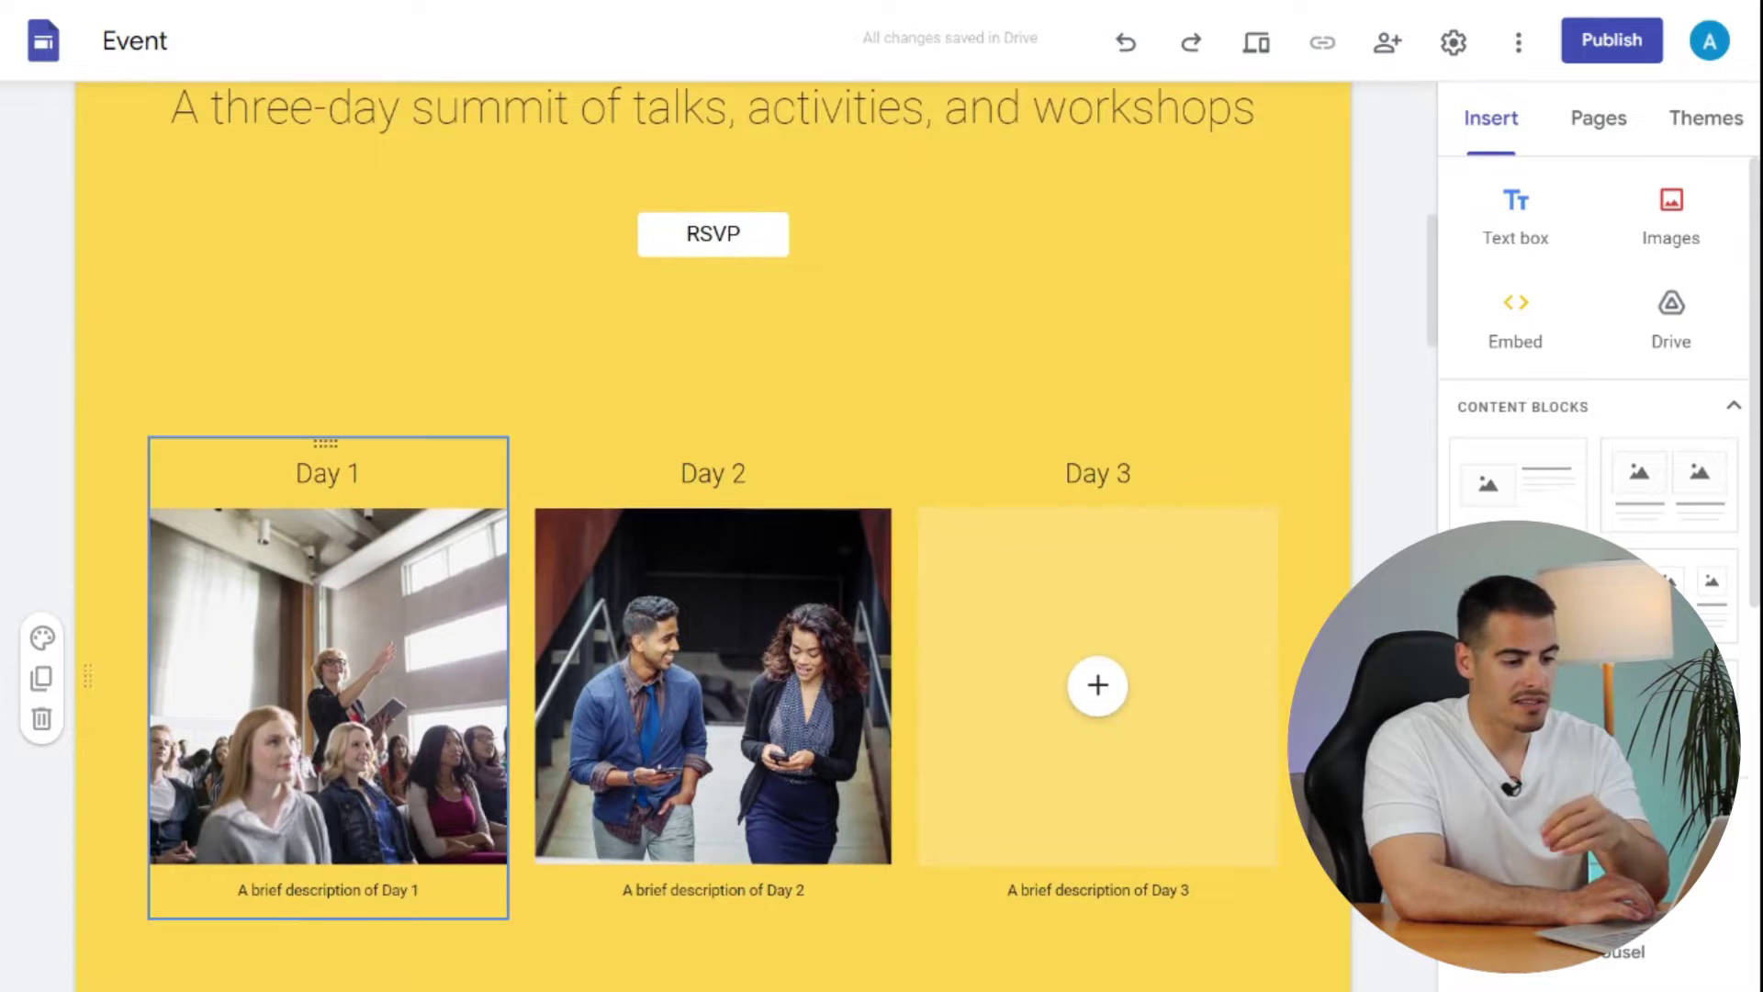
scroll(323, 551, "down", 15)
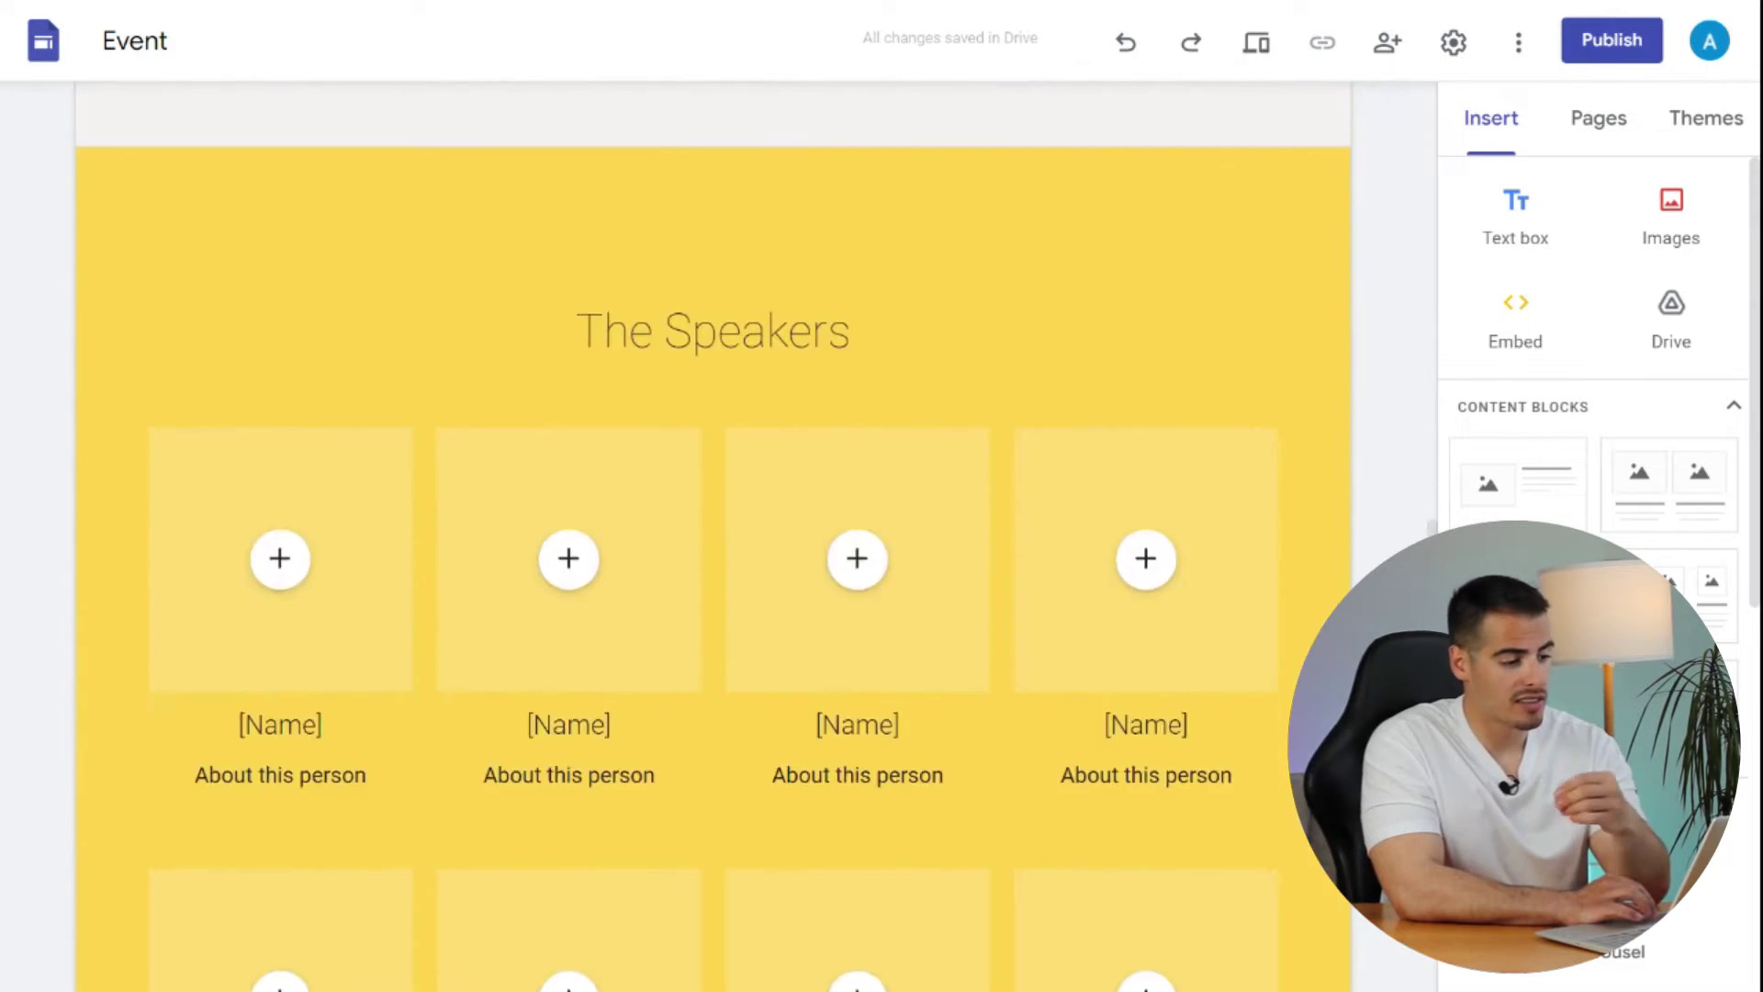
scroll(322, 441, "down", 20)
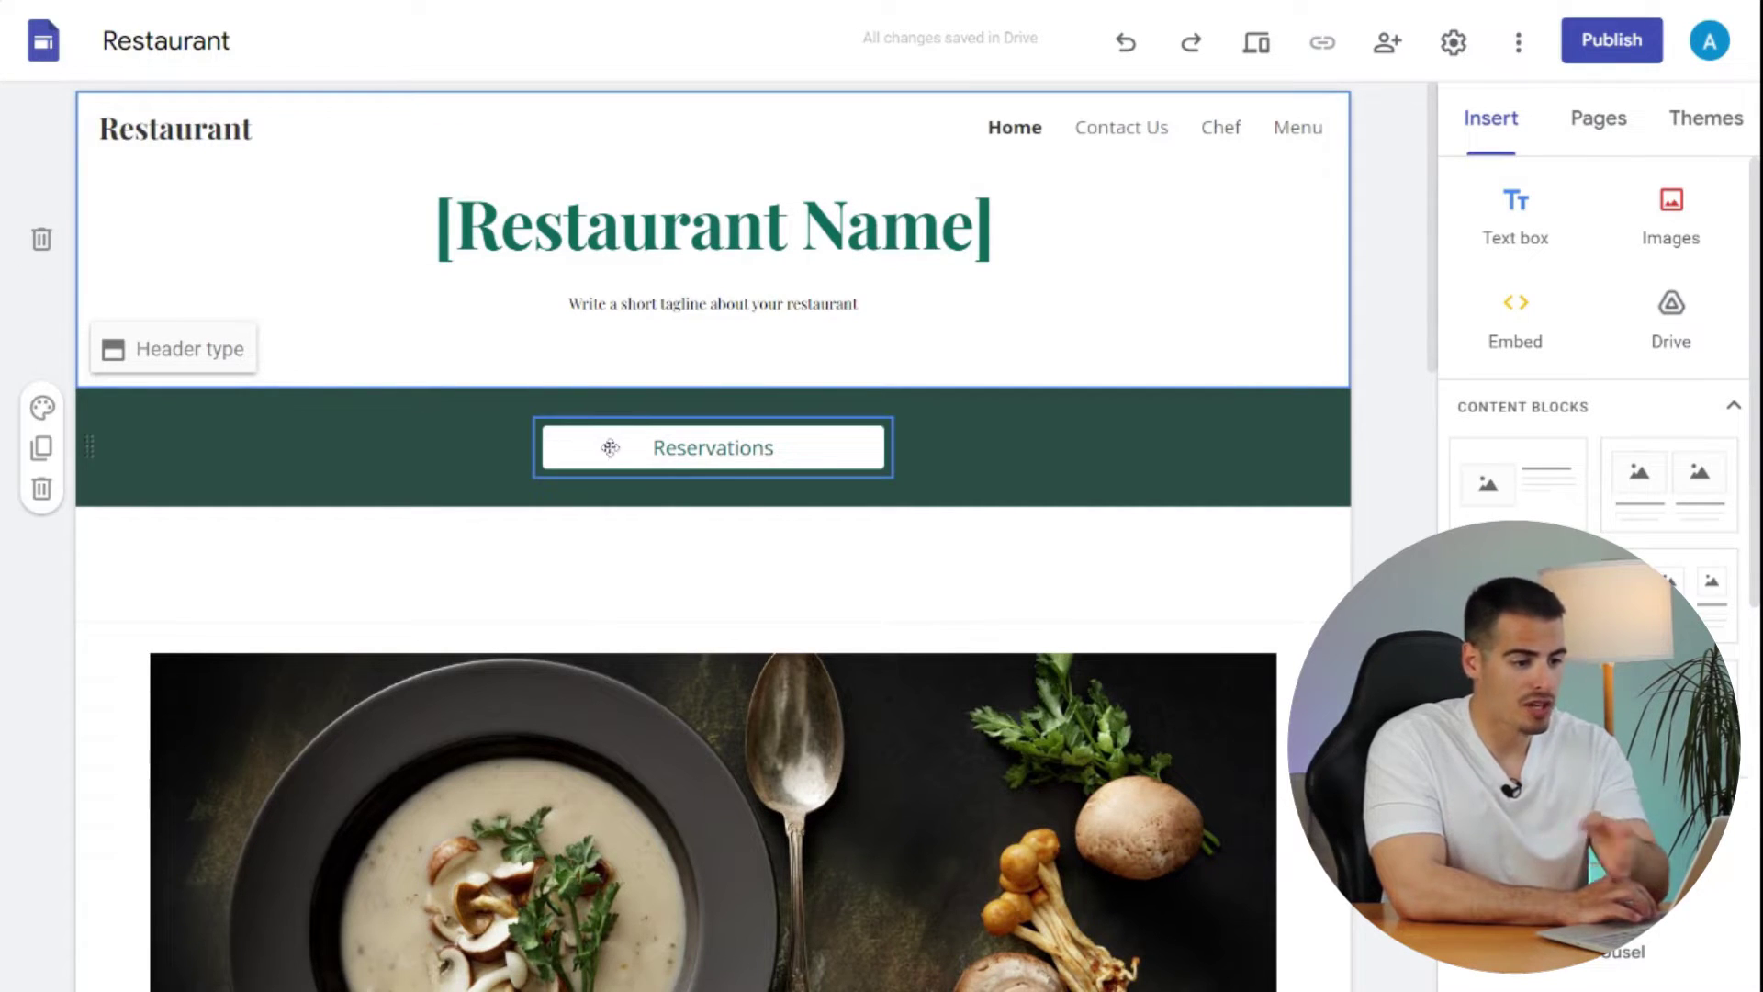
- Visit the template's Contact Us, Chef and Menu pages
left_click(1115, 128)
left_click(1219, 129)
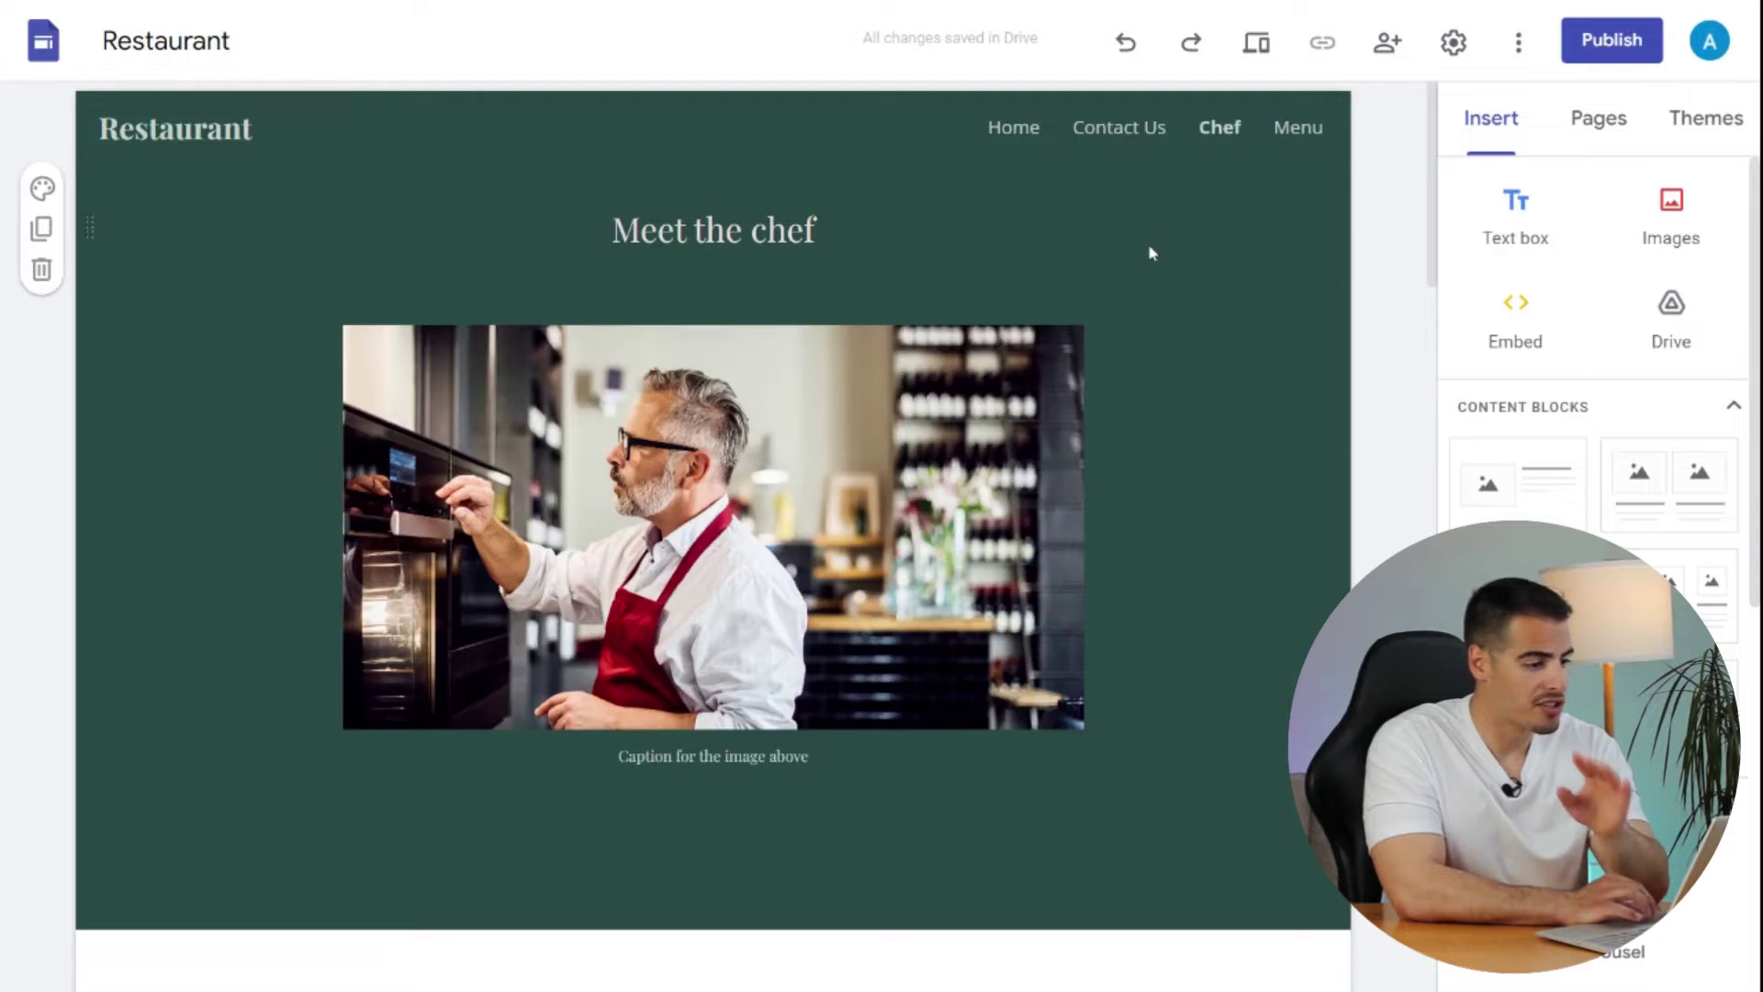
left_click(1295, 128)
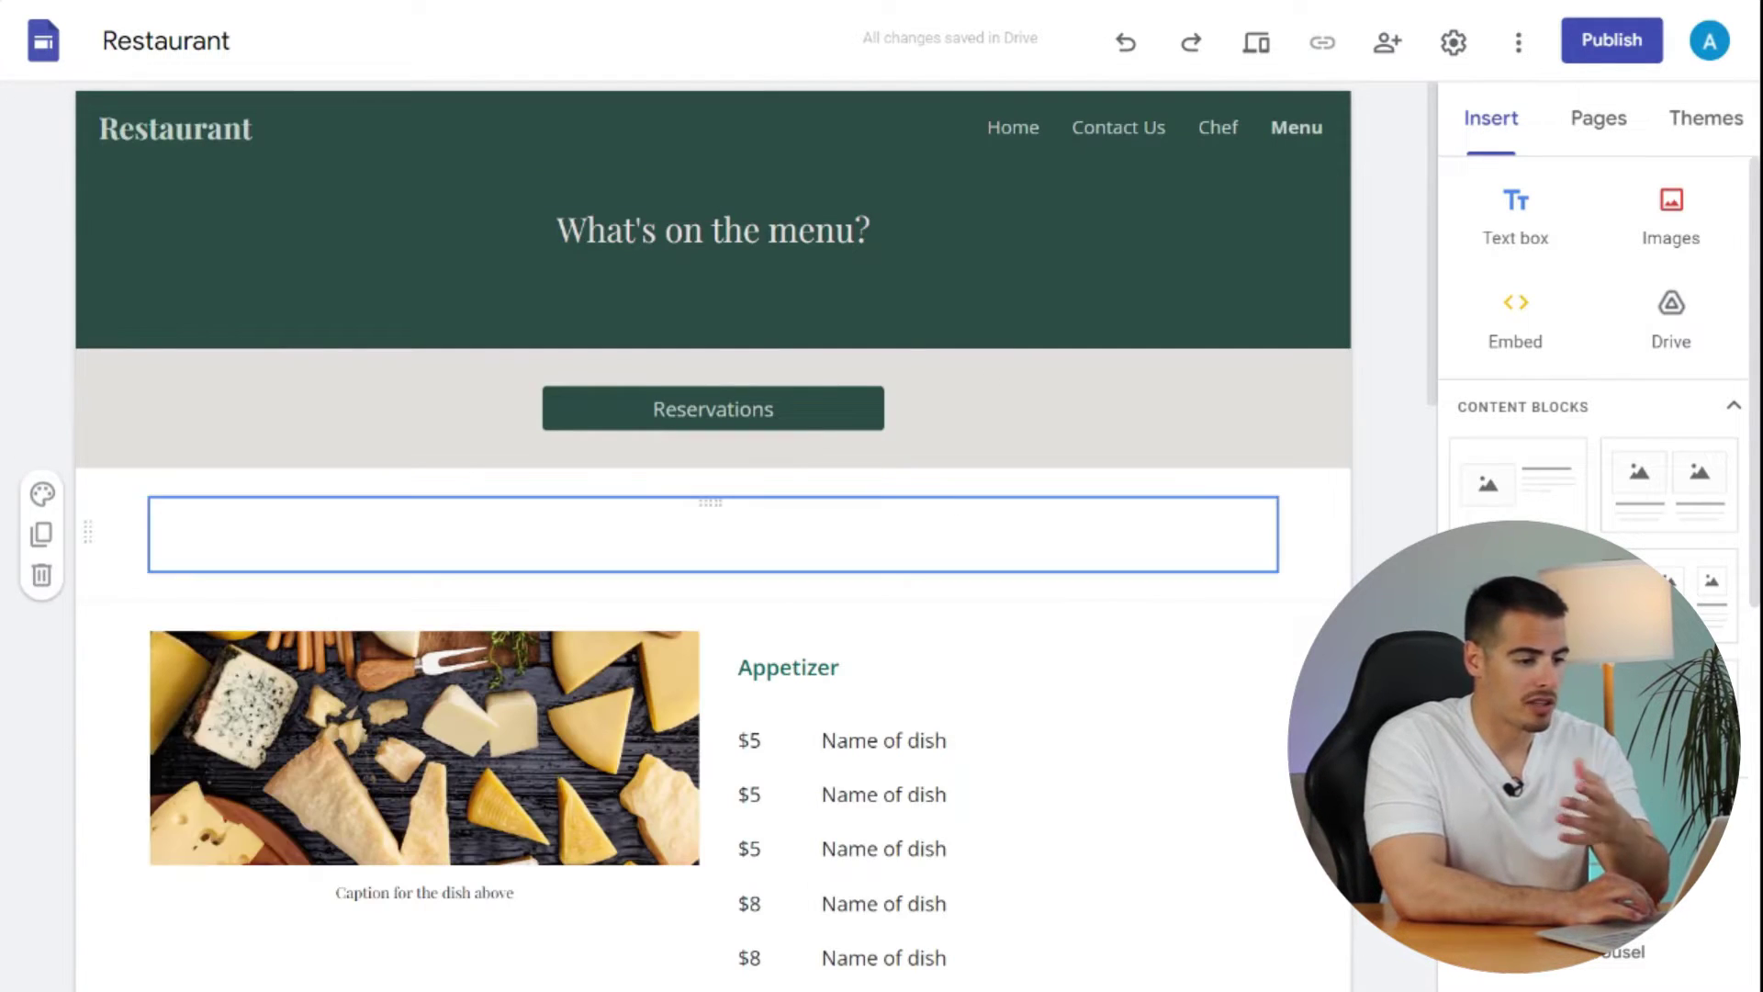
- Give the Menu page's dish image section Style 2, then the dark green Style 3 colours
left_click(43, 772)
left_click(197, 872)
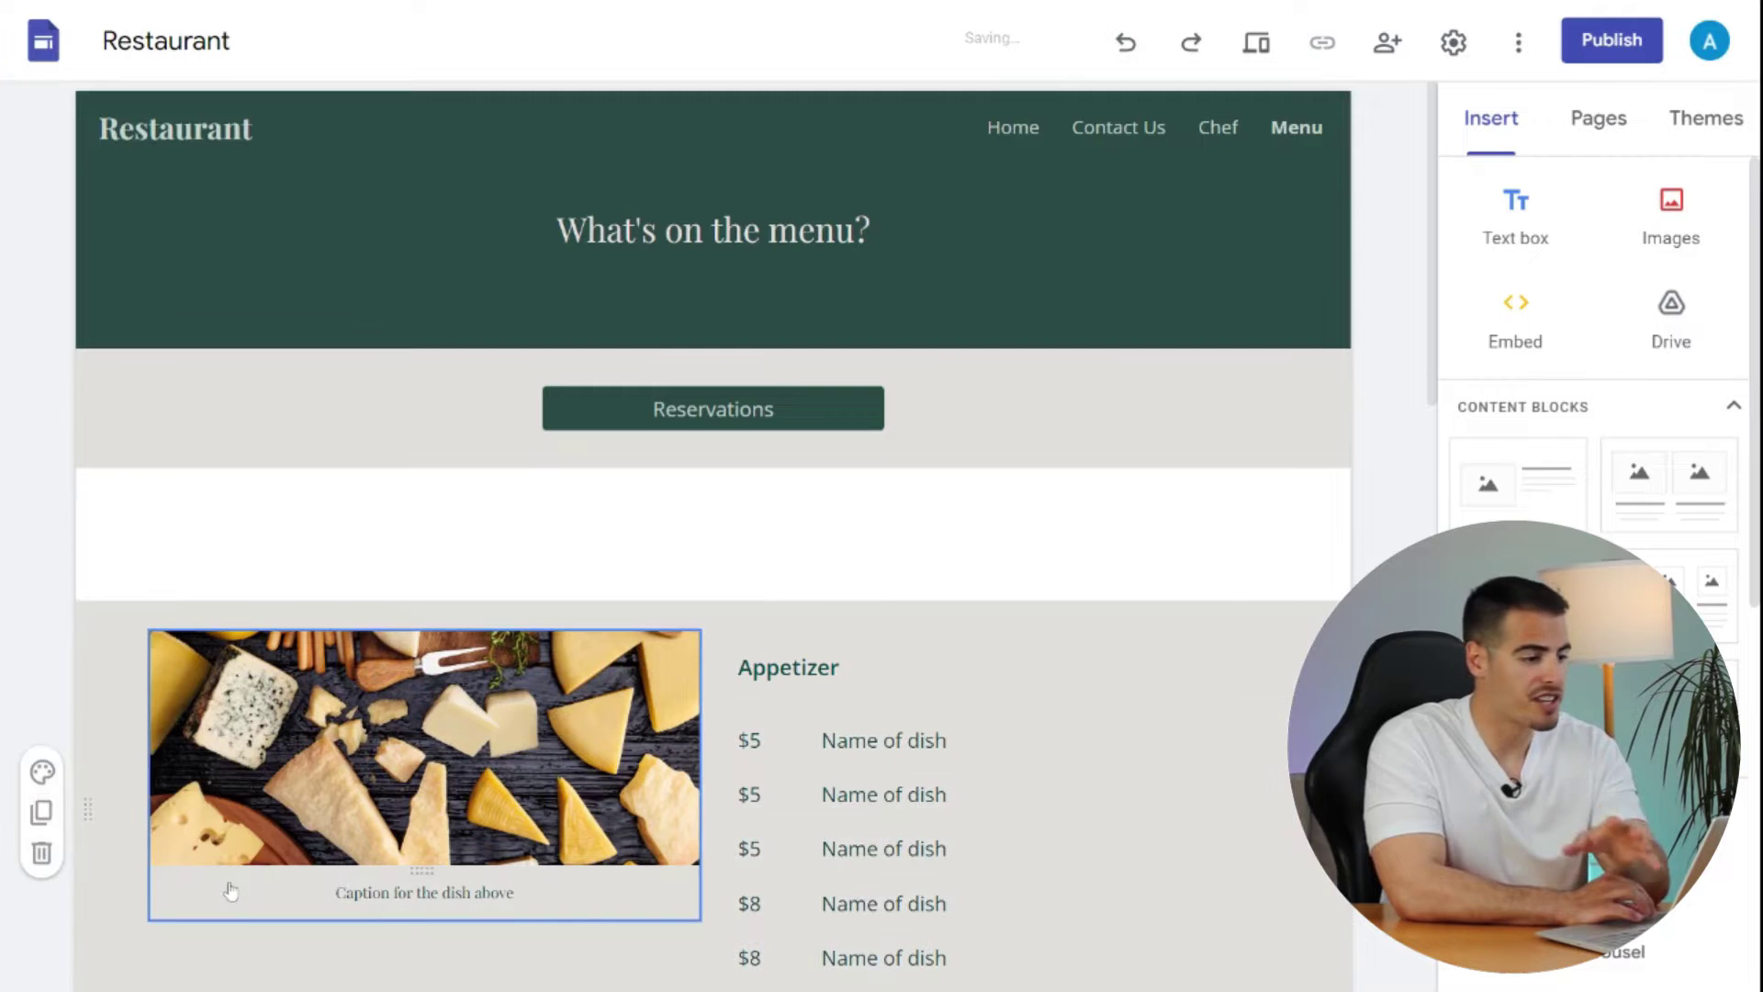
left_click(40, 774)
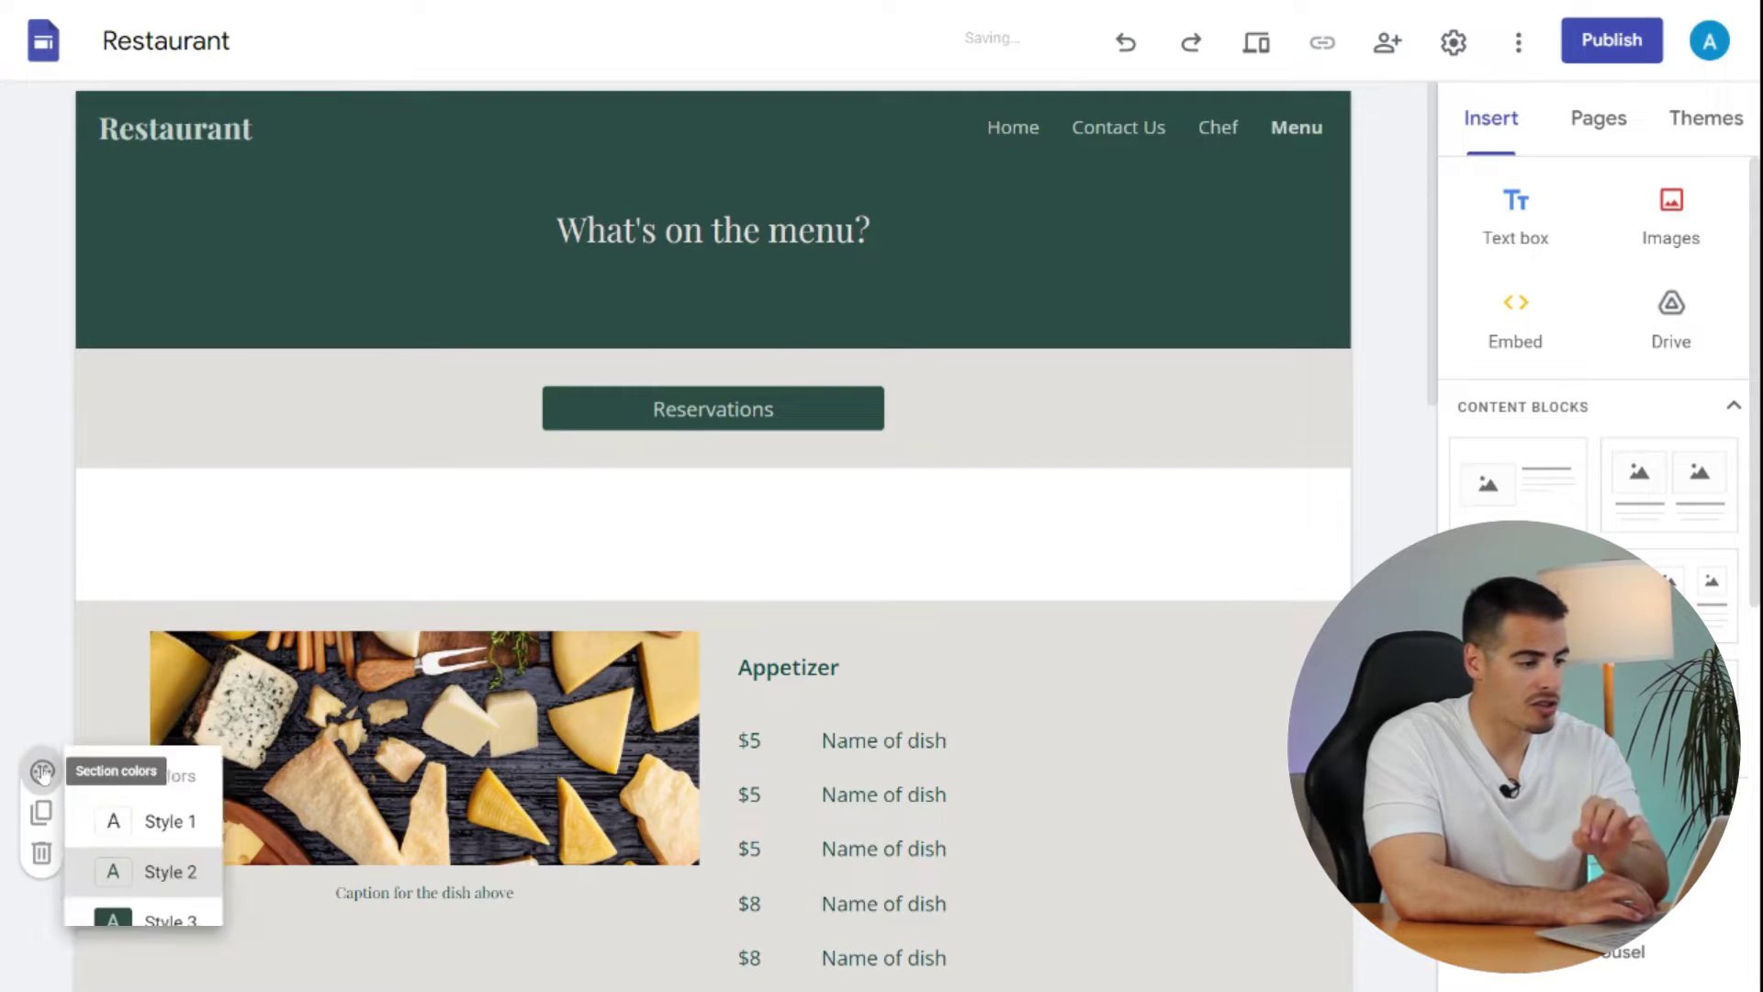
left_click(183, 919)
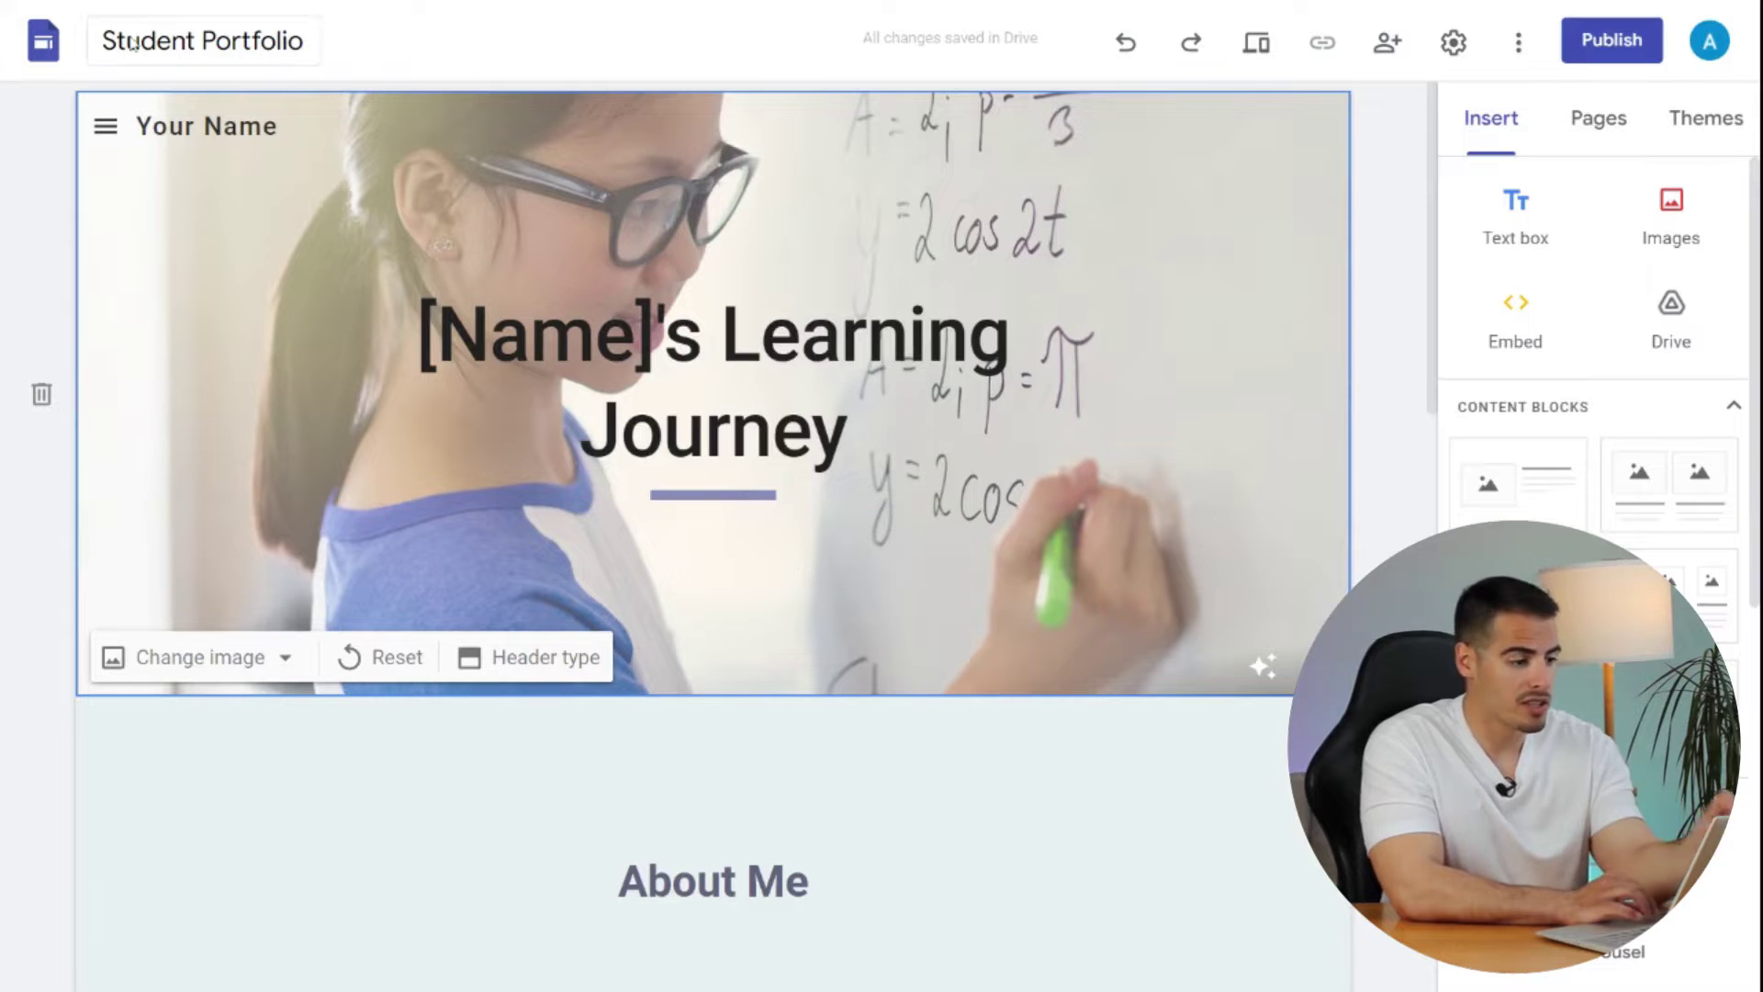
- Scroll down the Menu page, then leave the template for the Google Sites home list
scroll(816, 699, "down", 5)
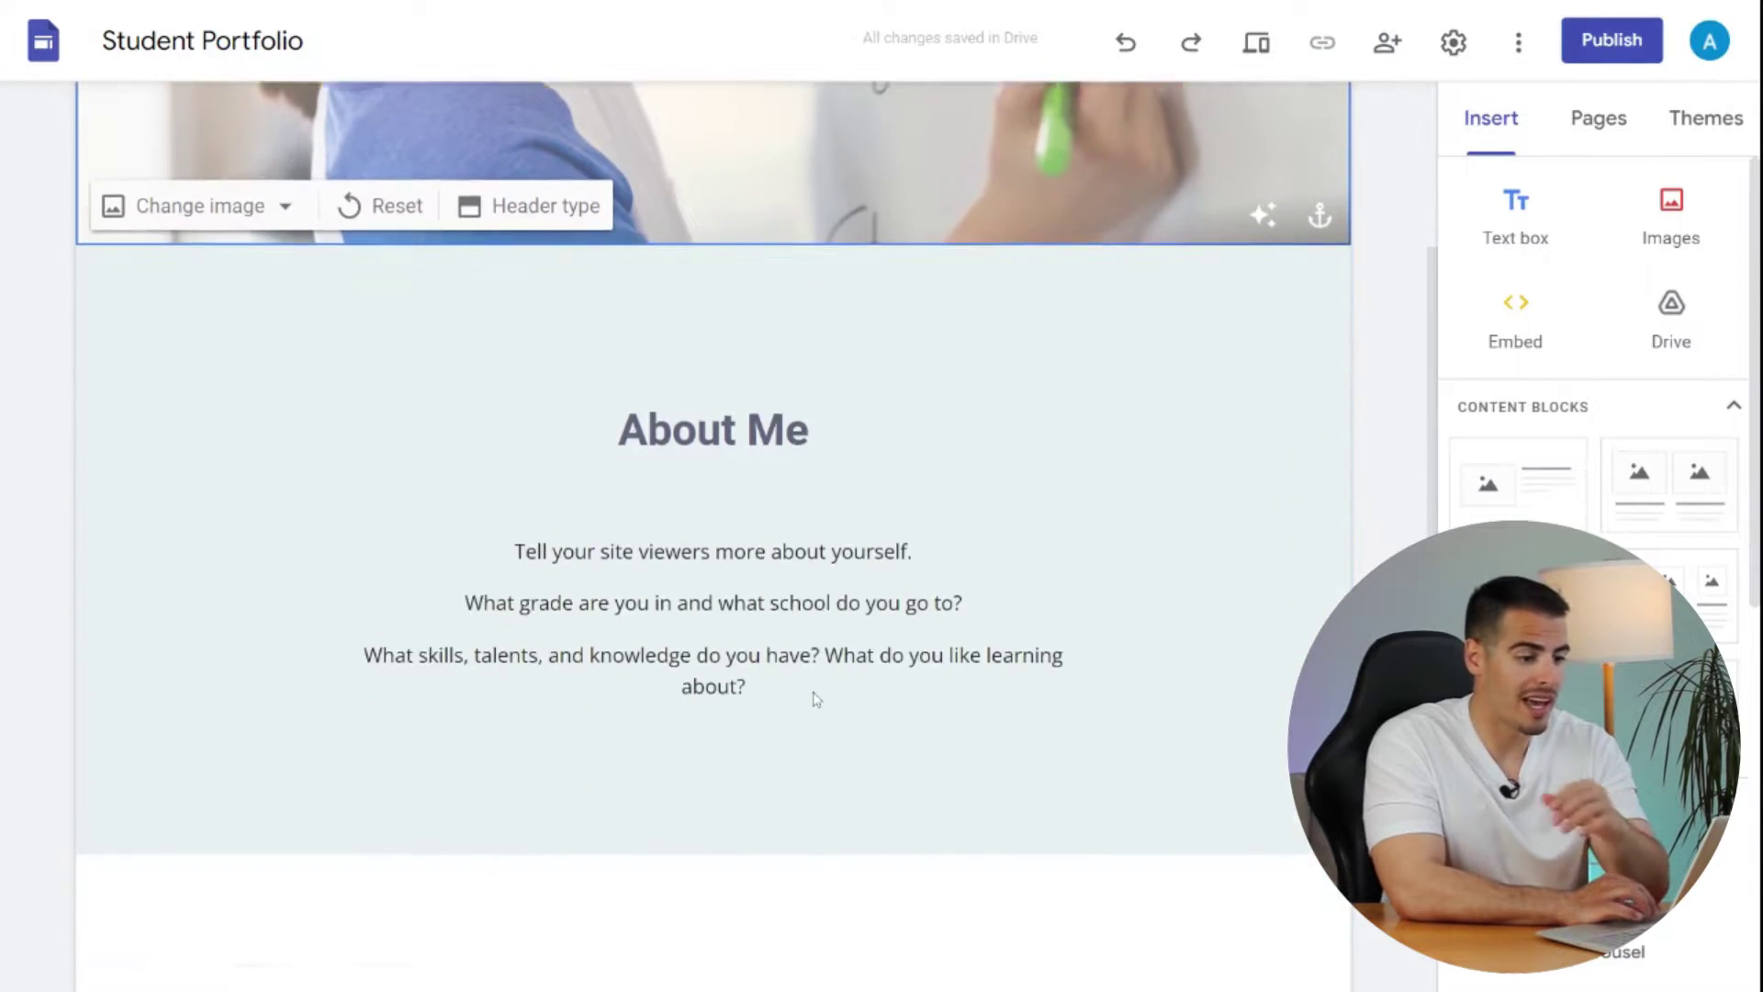
scroll(816, 700, "down", 8)
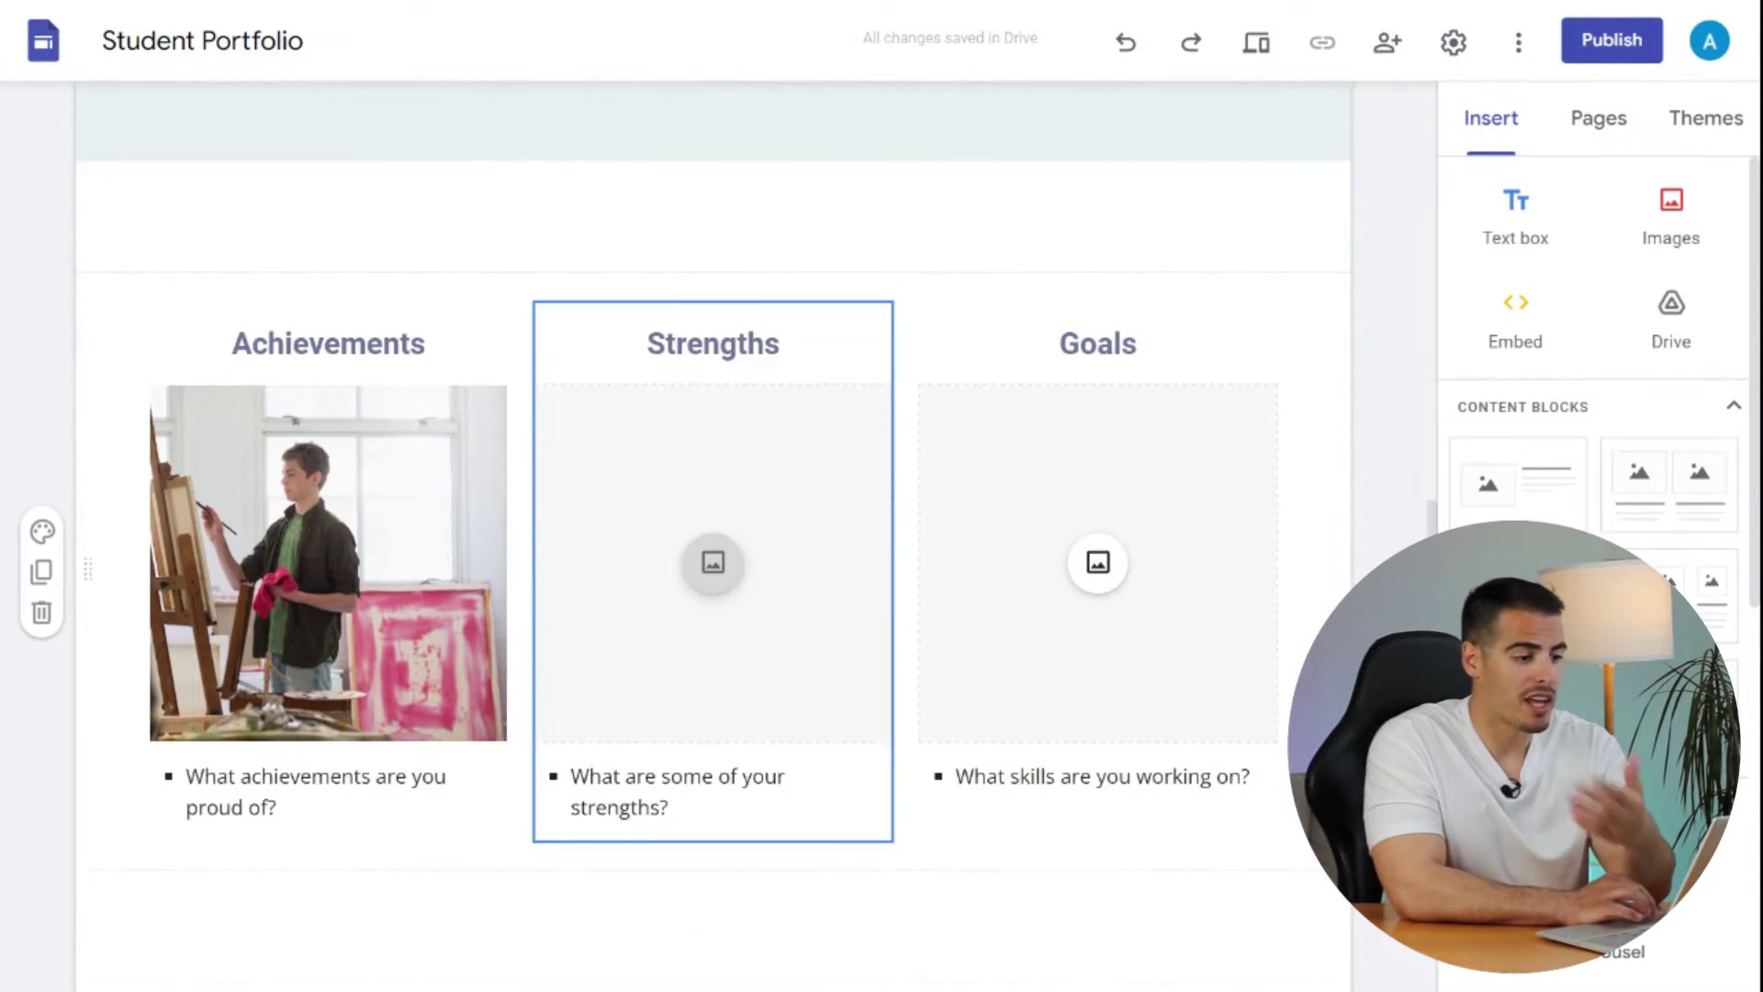
left_click(643, 818)
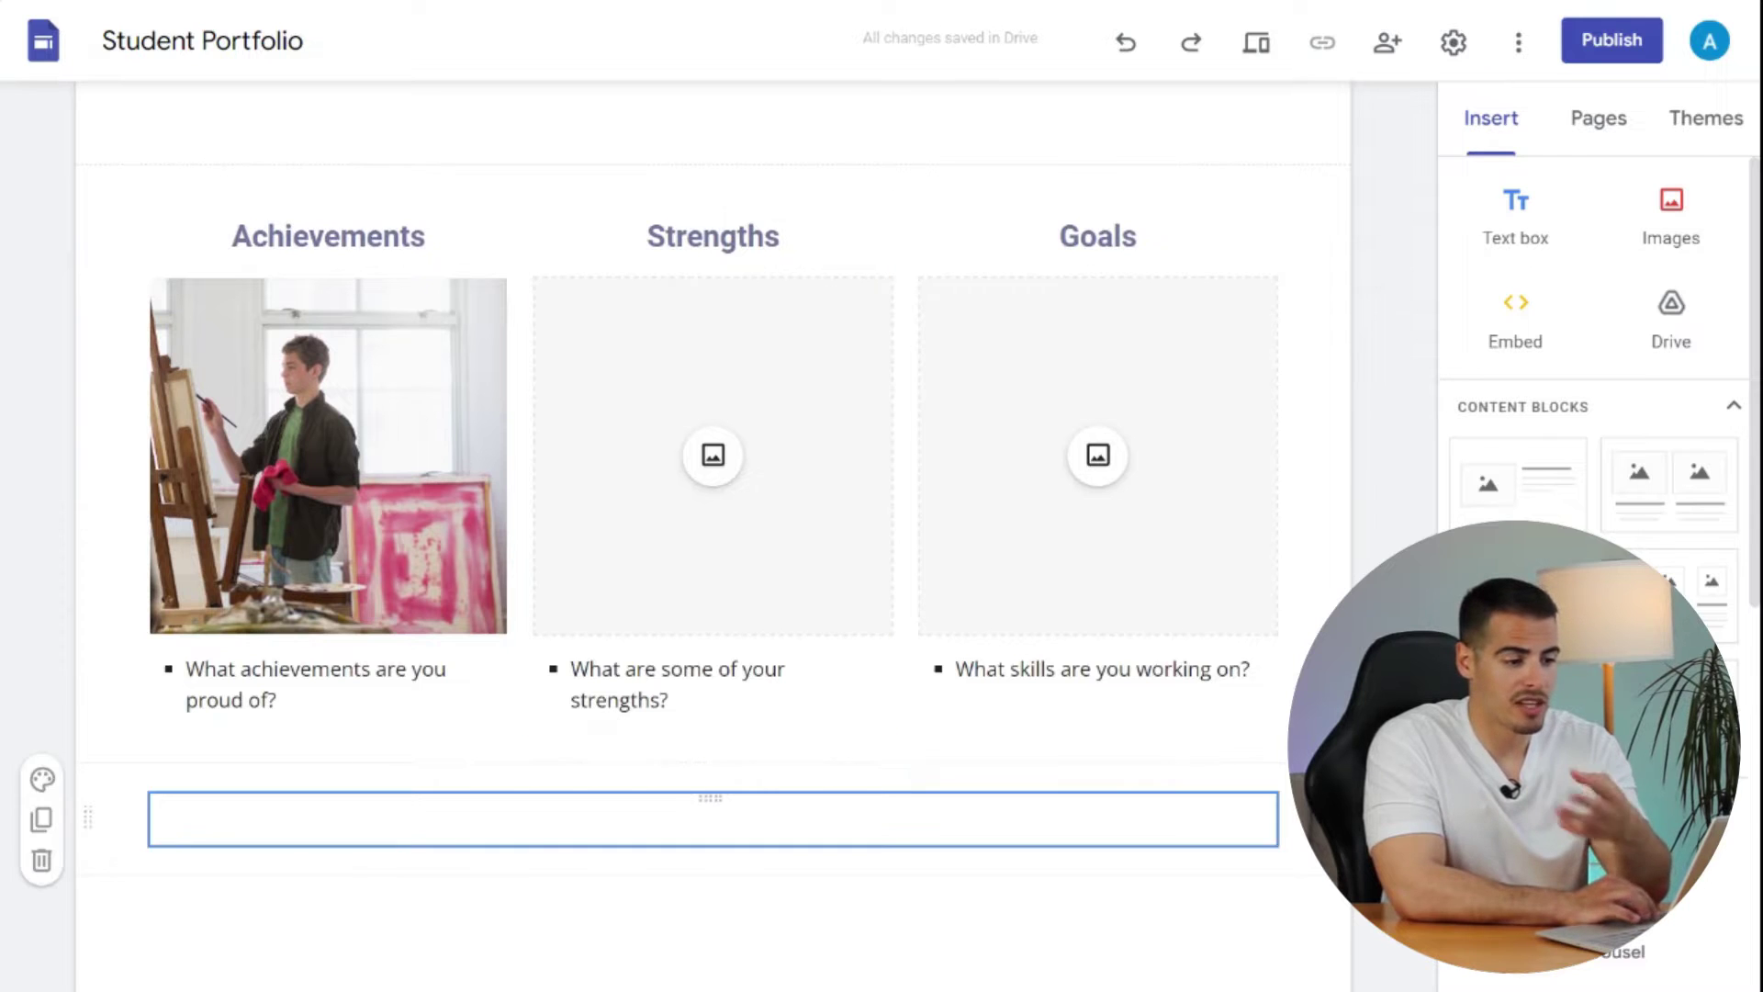
left_click(959, 778)
scroll(959, 779, "down", 4)
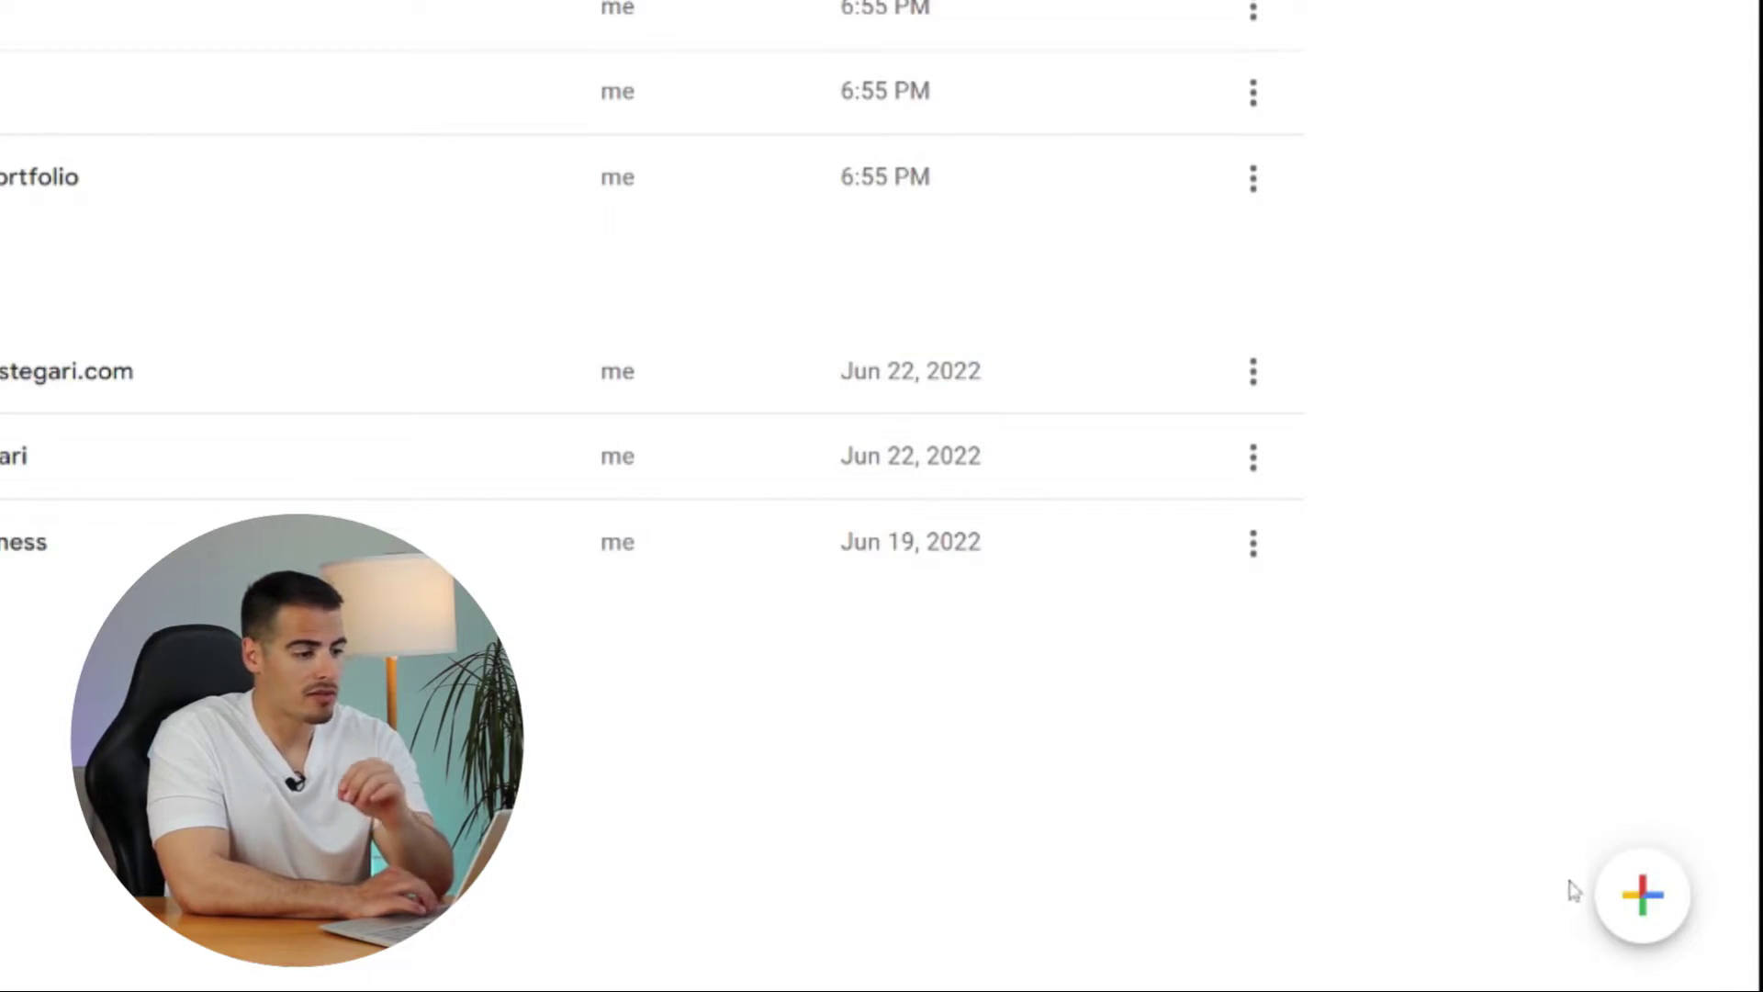
- Create a blank site titled with the owner's full name and clear the header's site name
left_click(1640, 901)
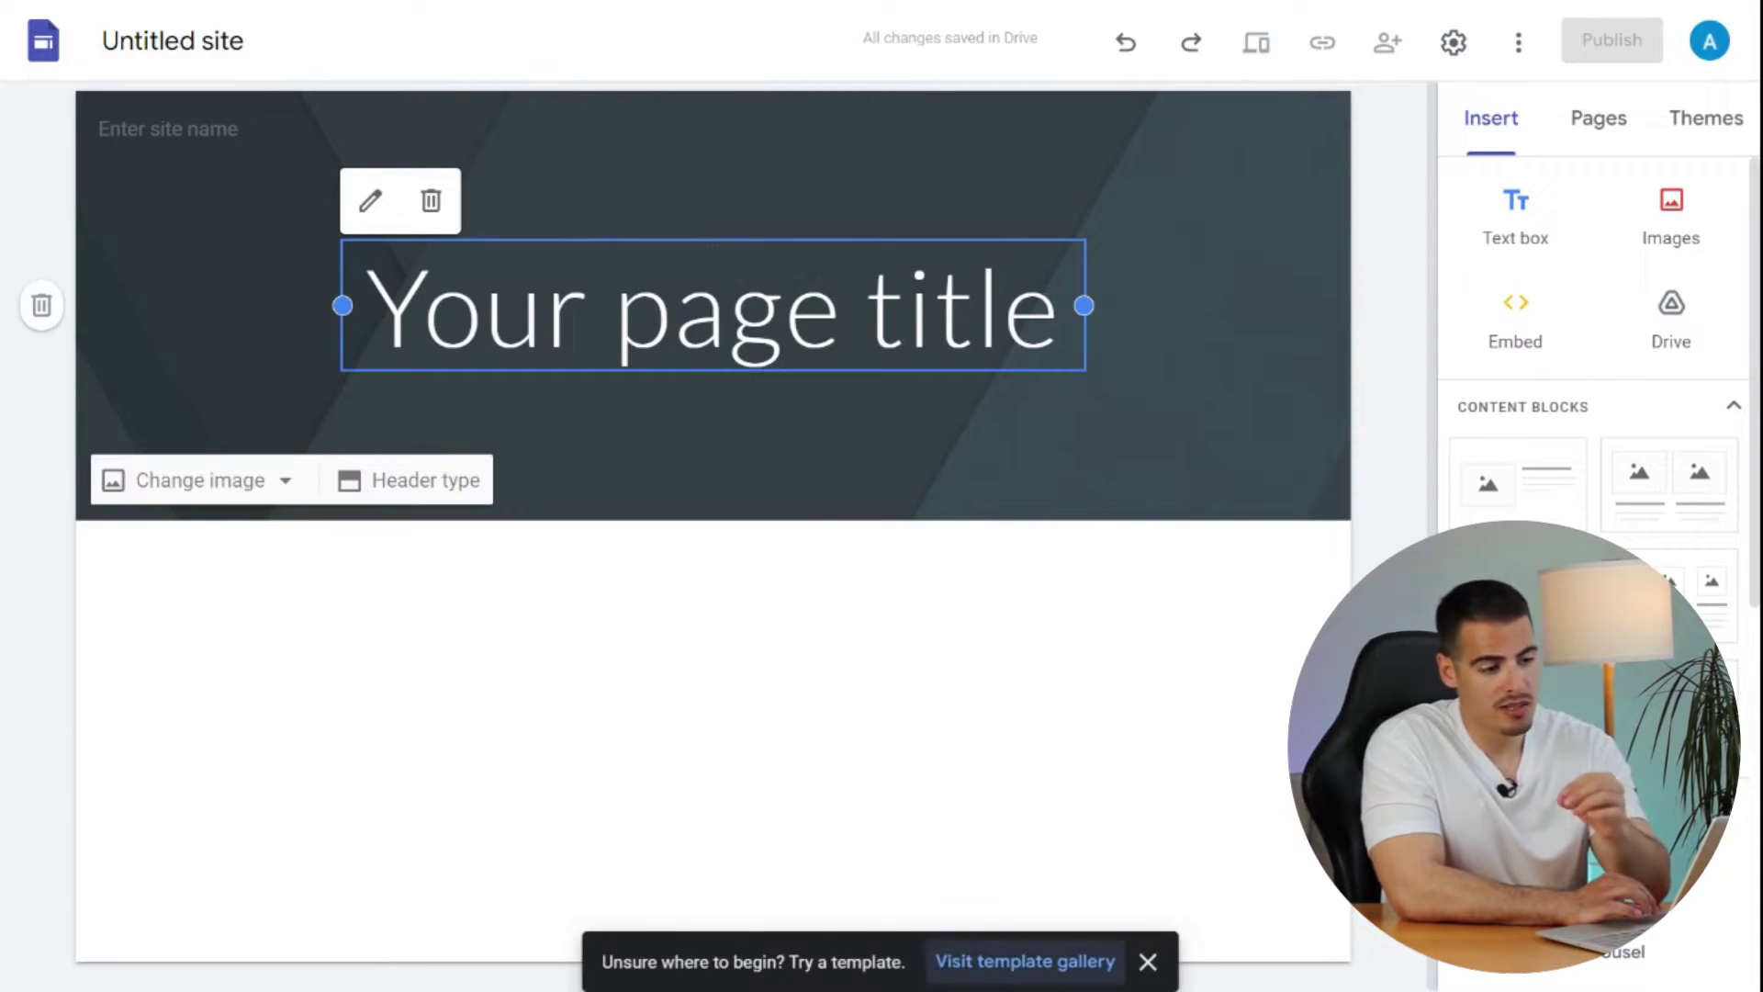
left_click(173, 40)
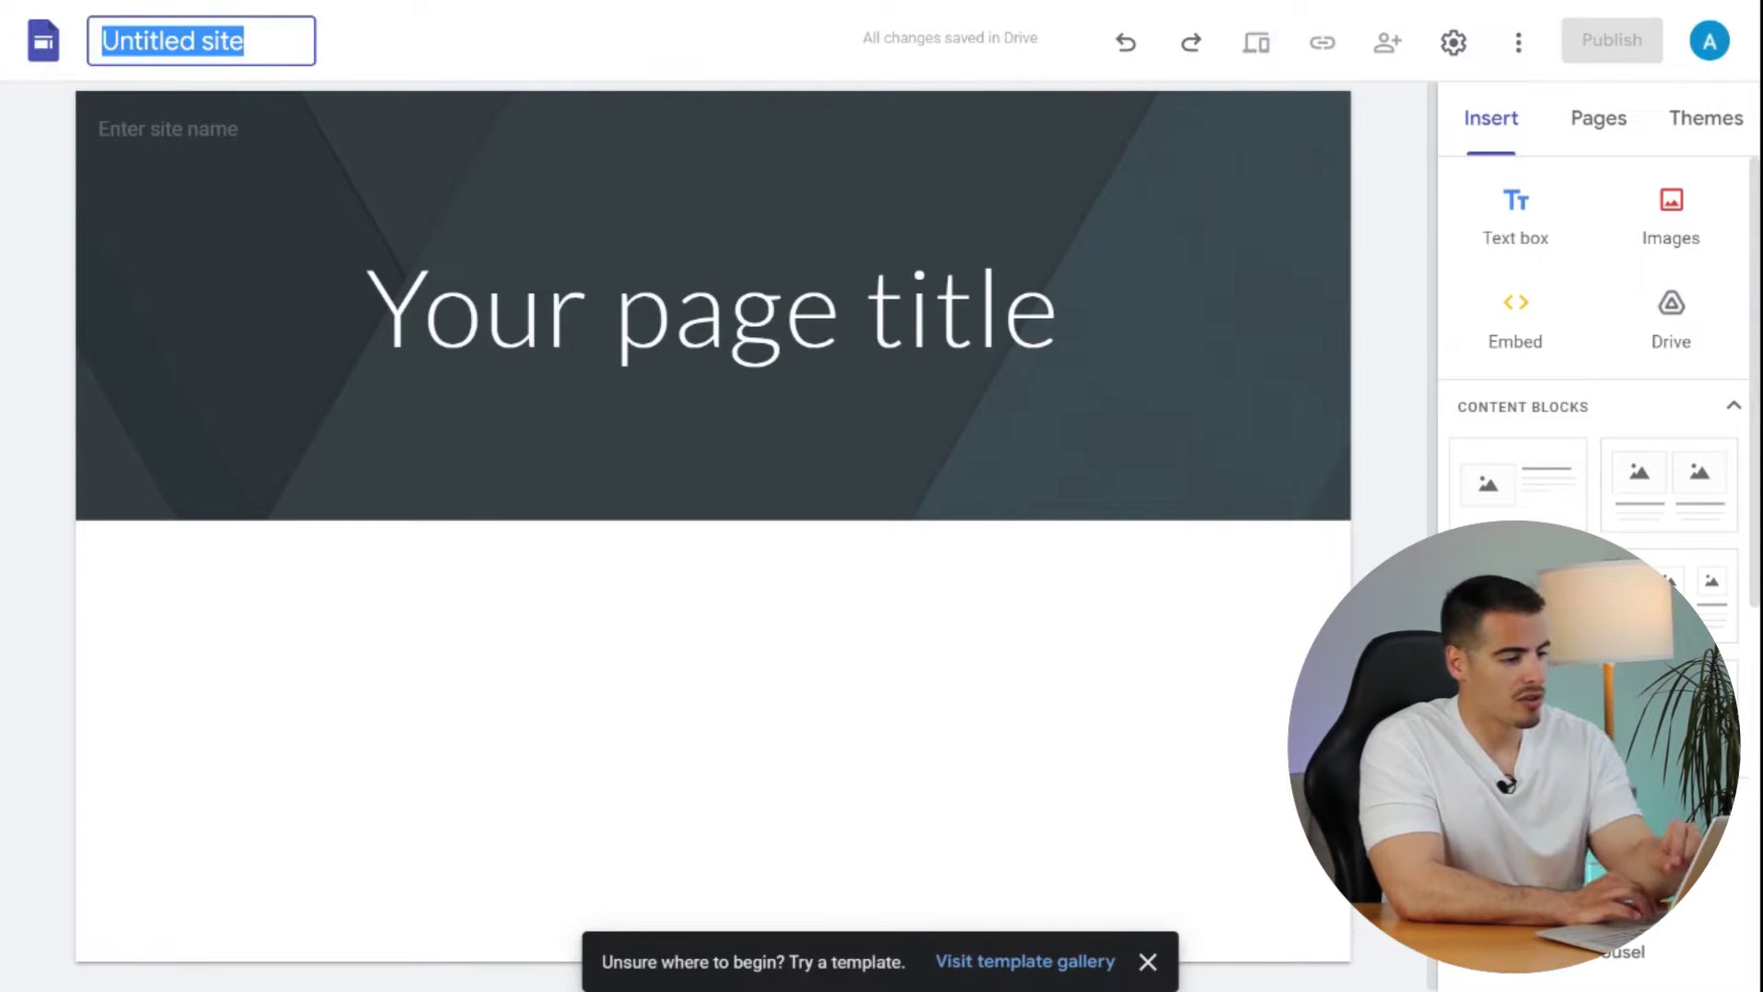
type("Ali ")
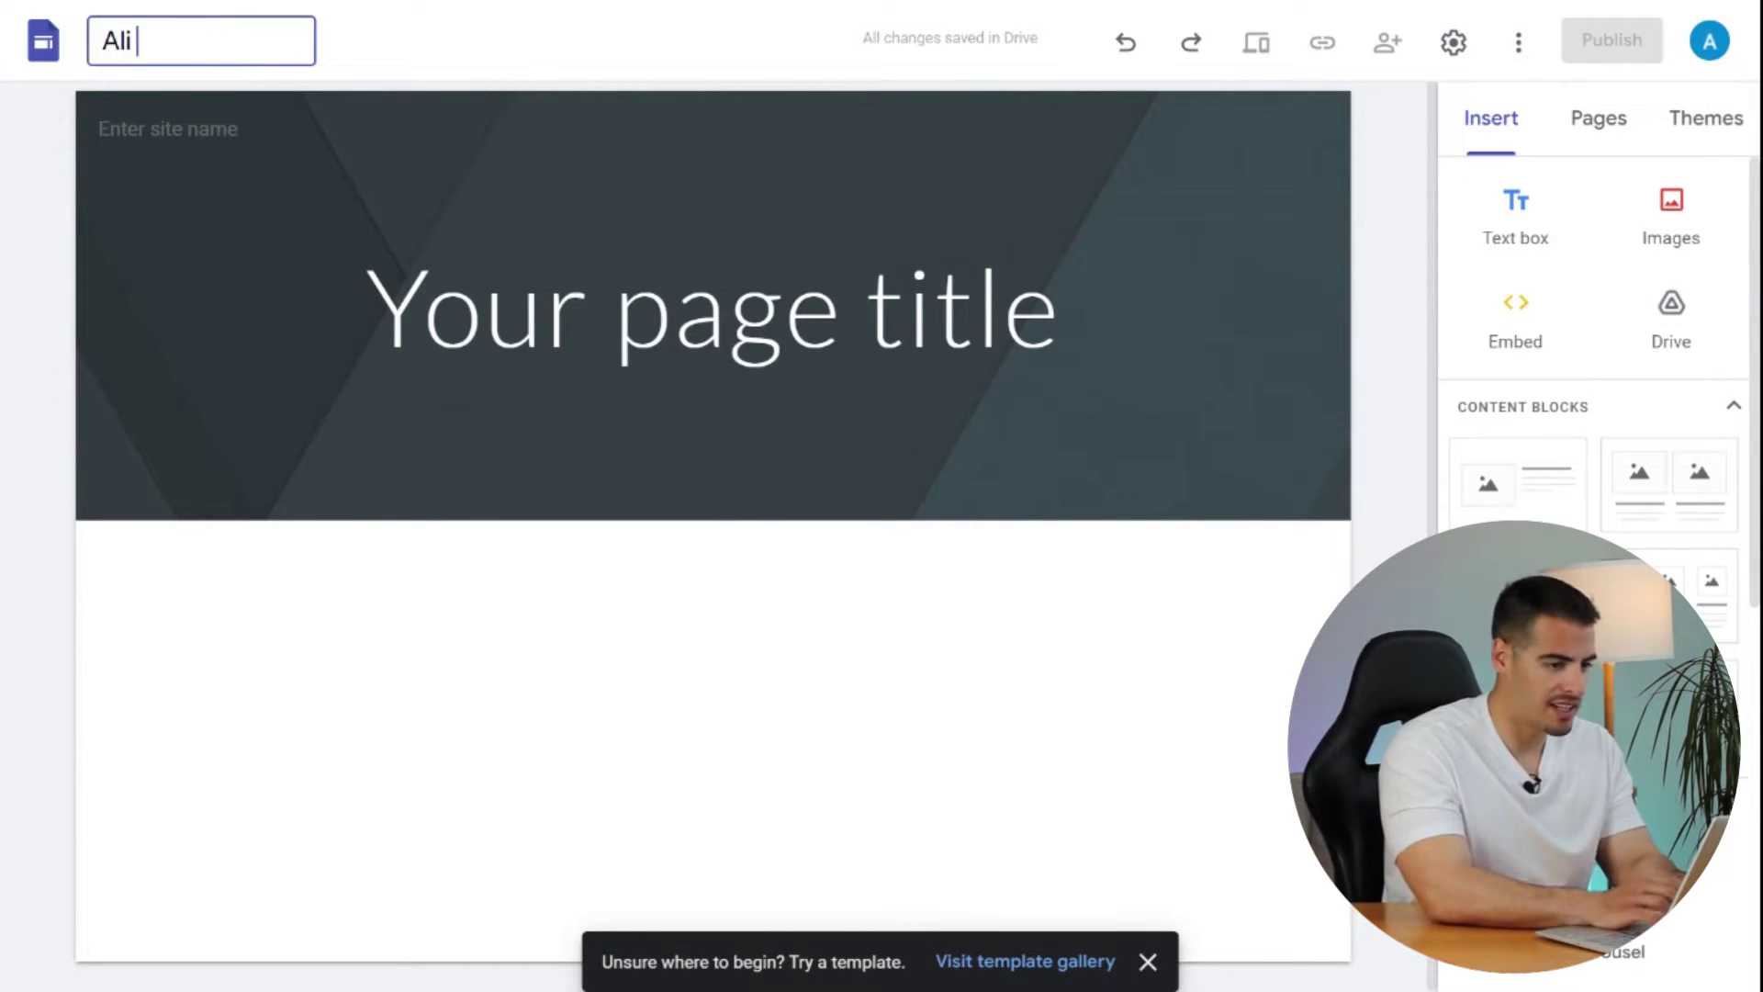
type("Ras")
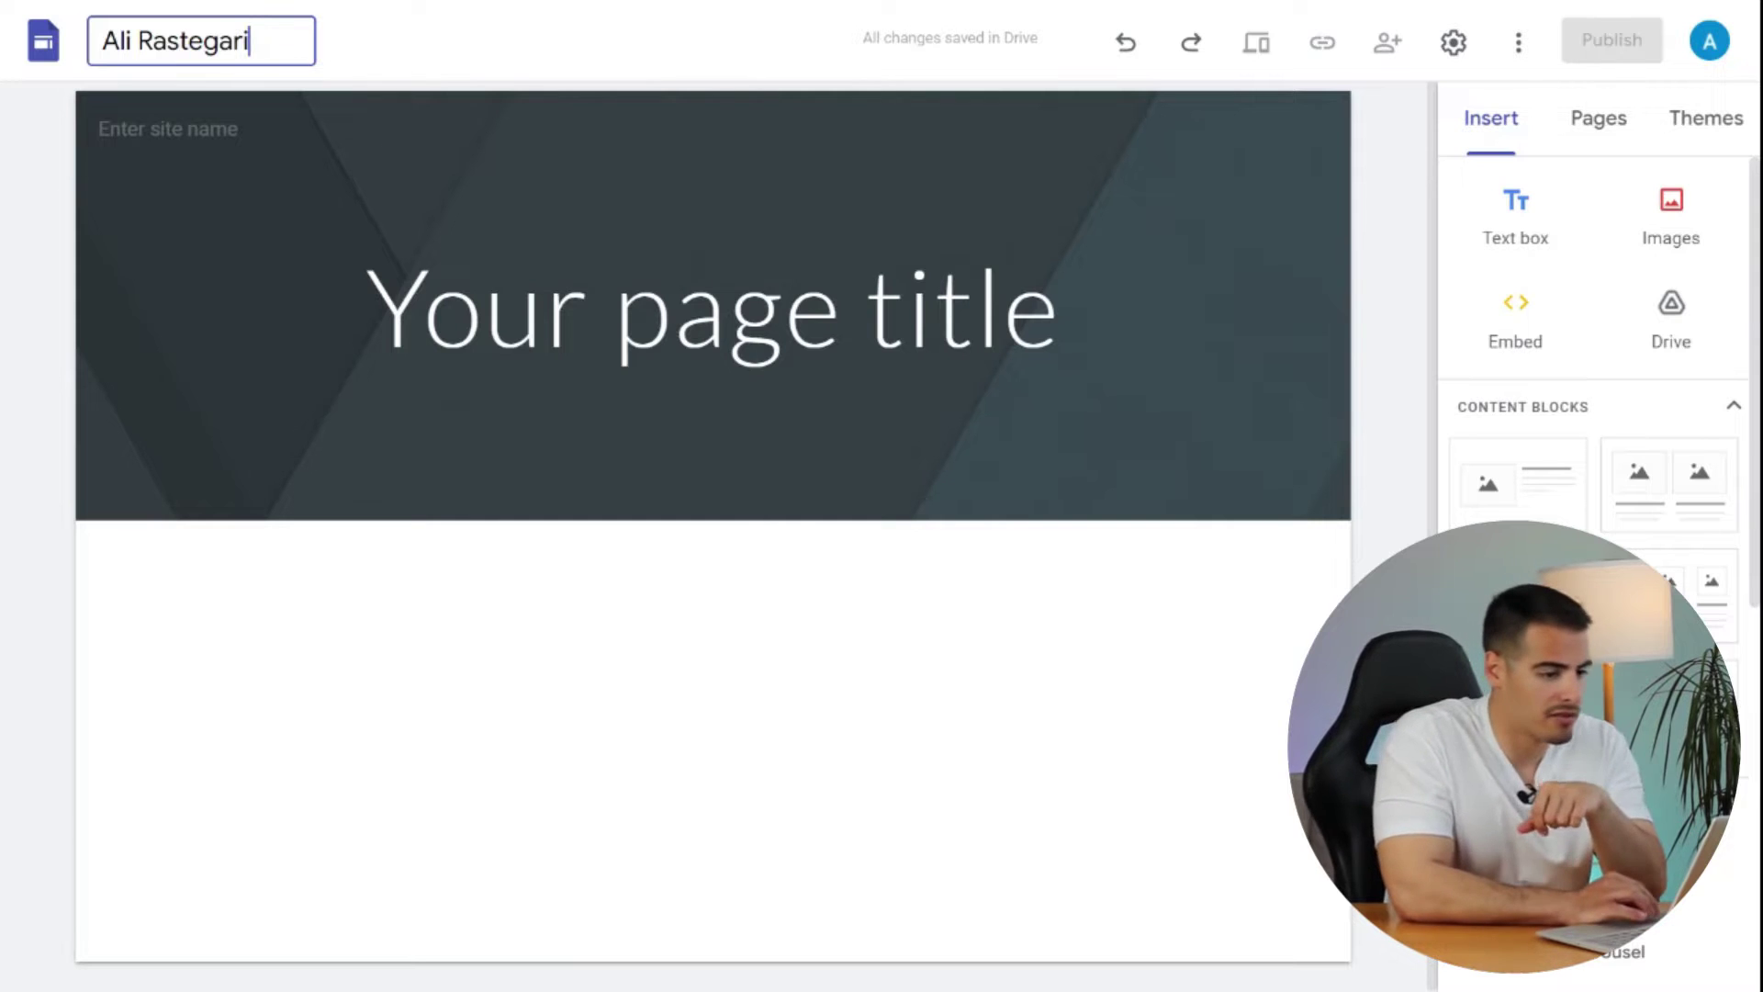
type("tegari")
left_click(229, 272)
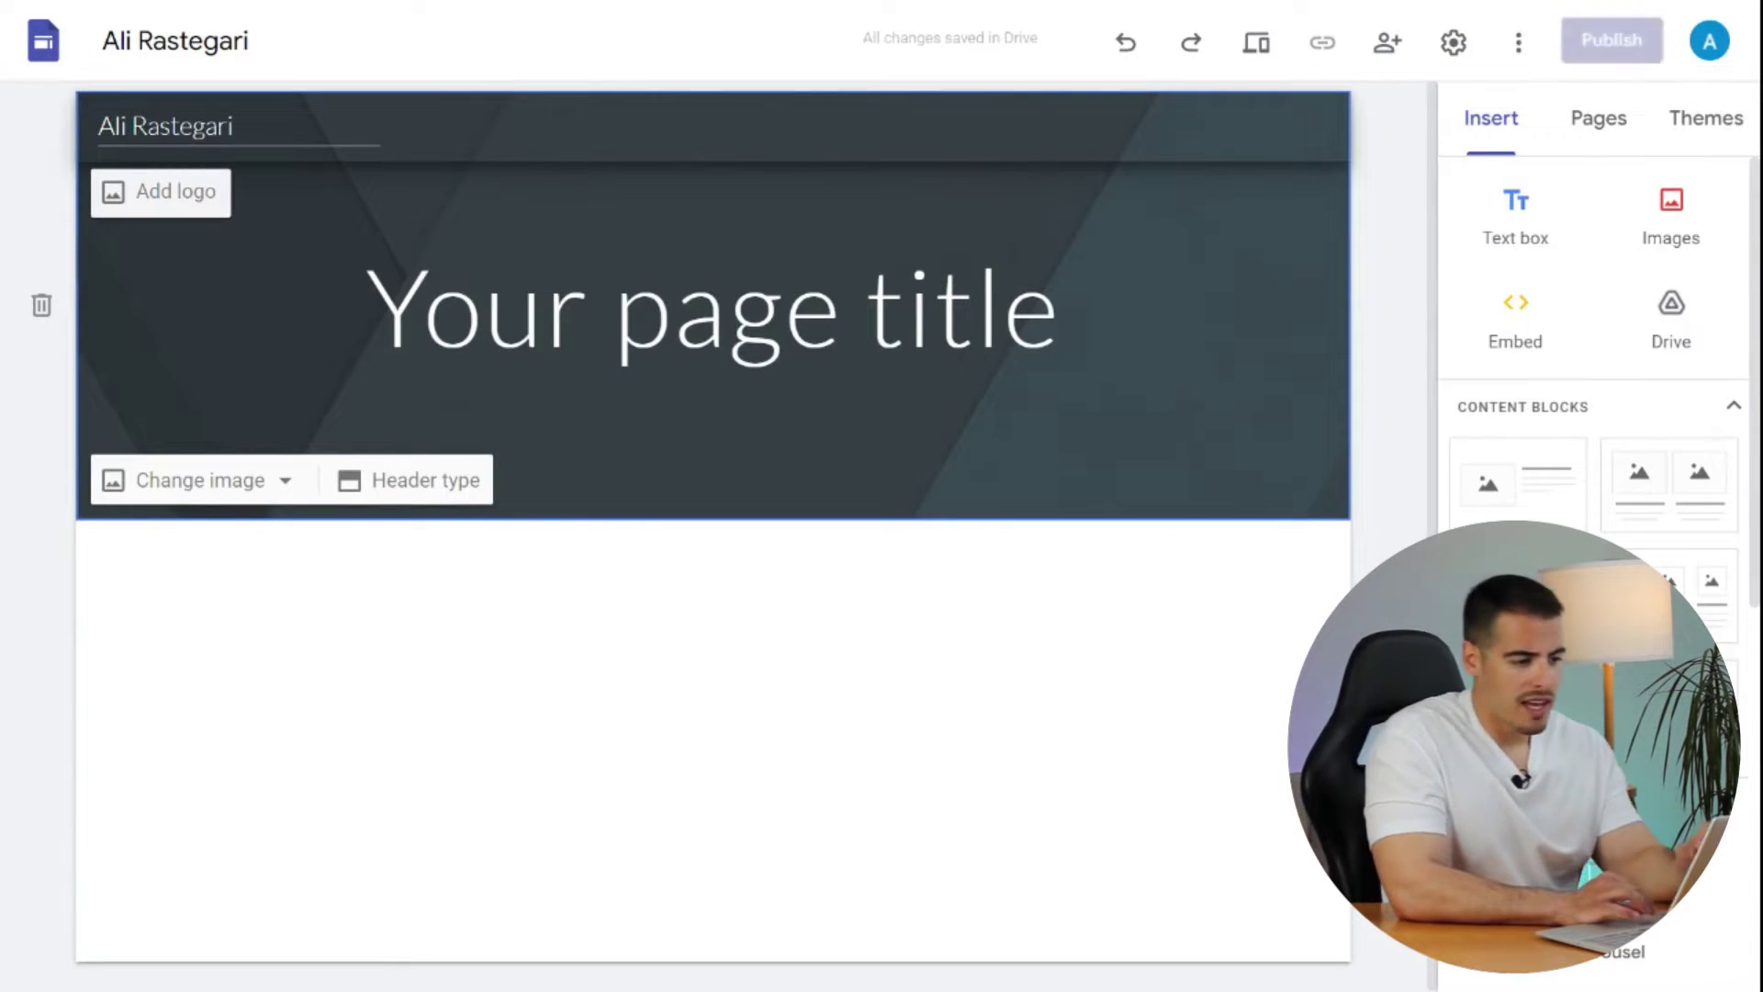
left_click_drag(236, 125, 113, 126)
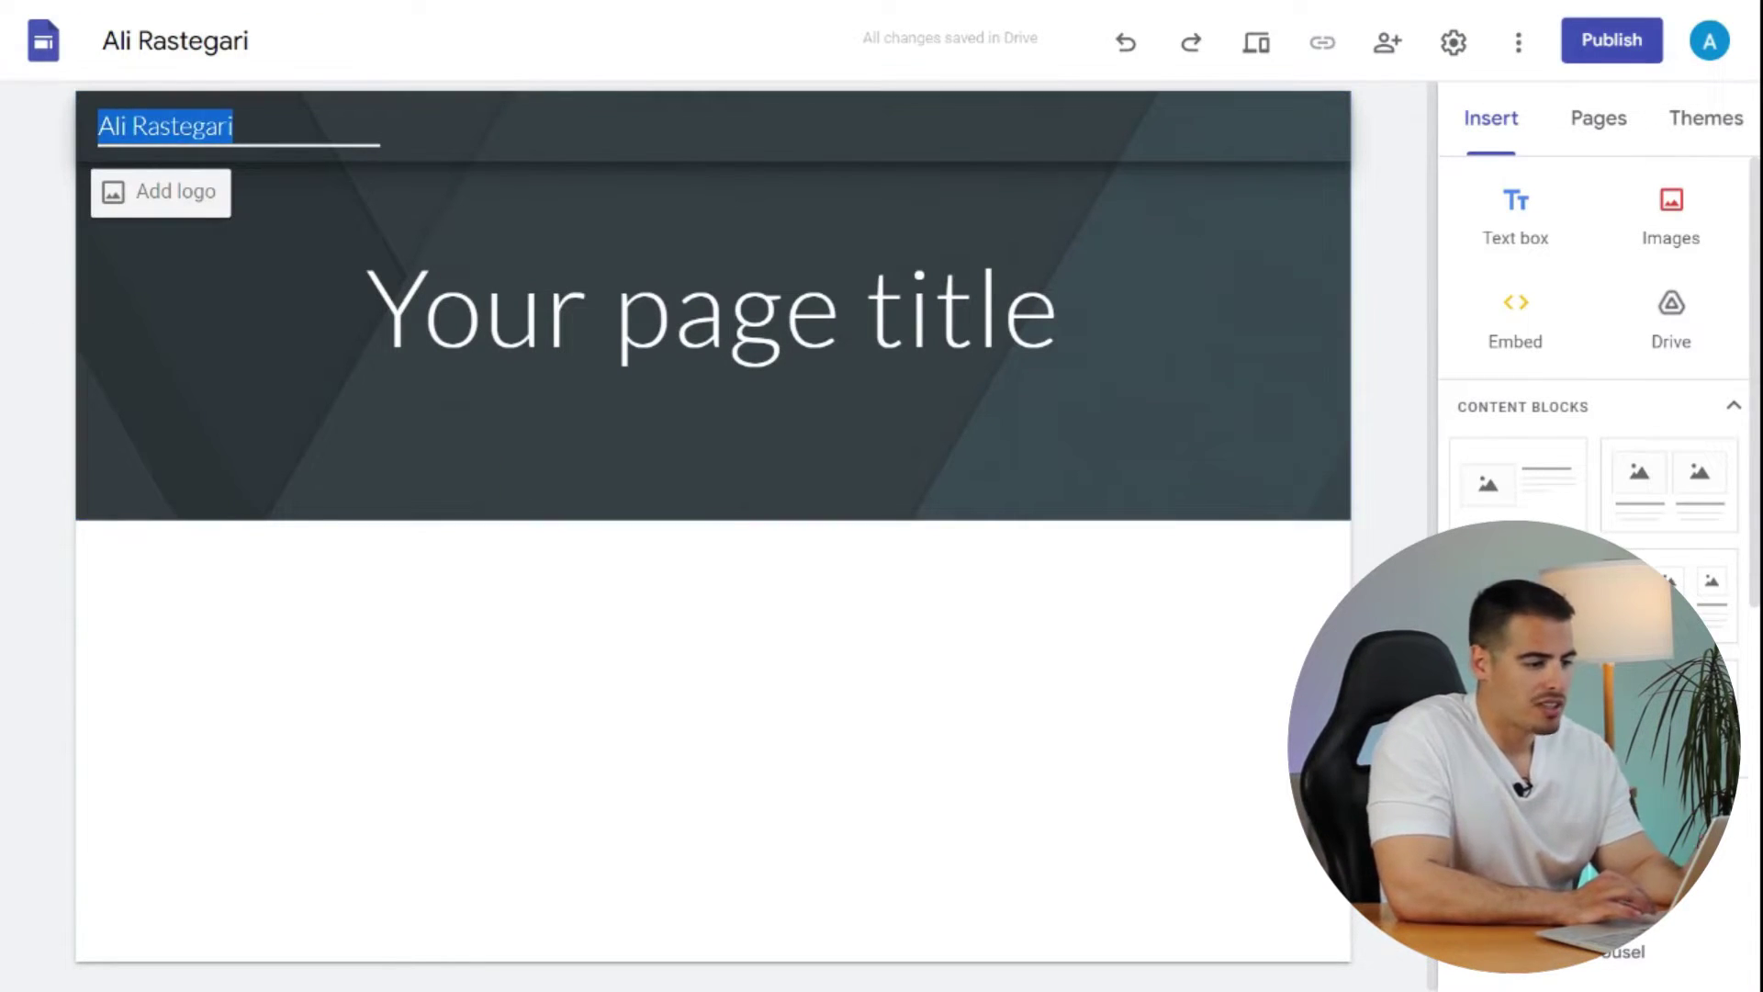
left_click(235, 126)
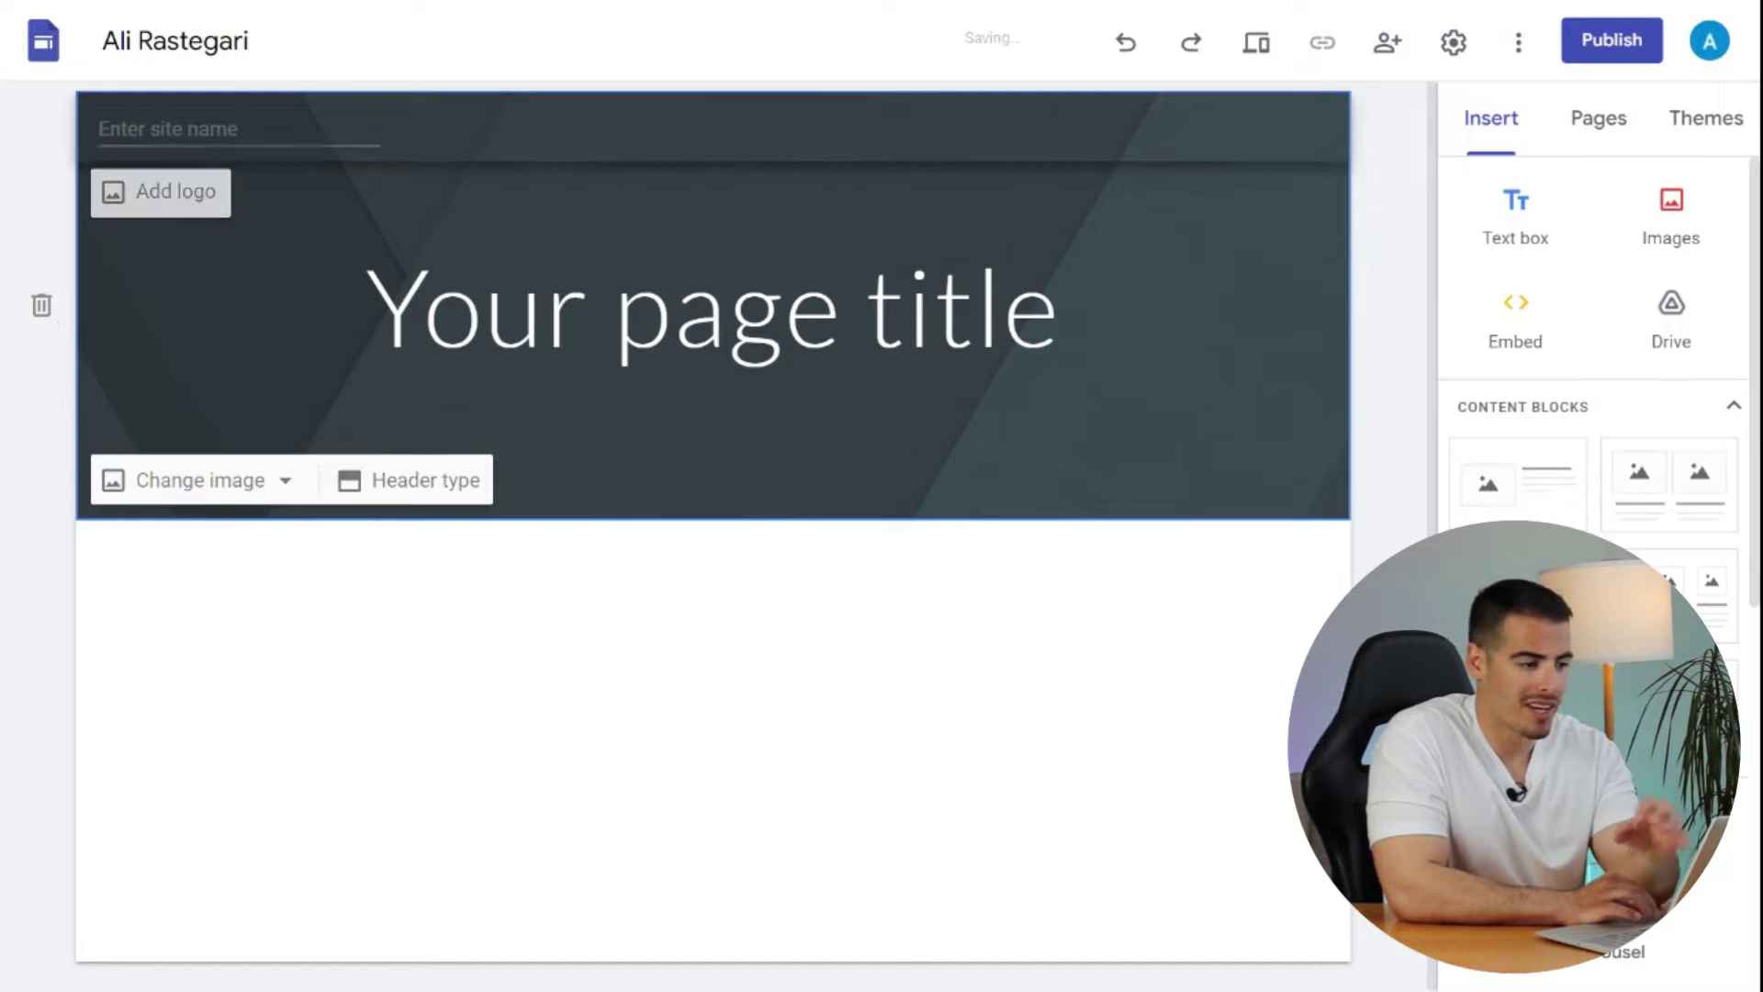
- Set the site logo to the LEGO image found by a Google Images search for 'logo'
left_click(170, 197)
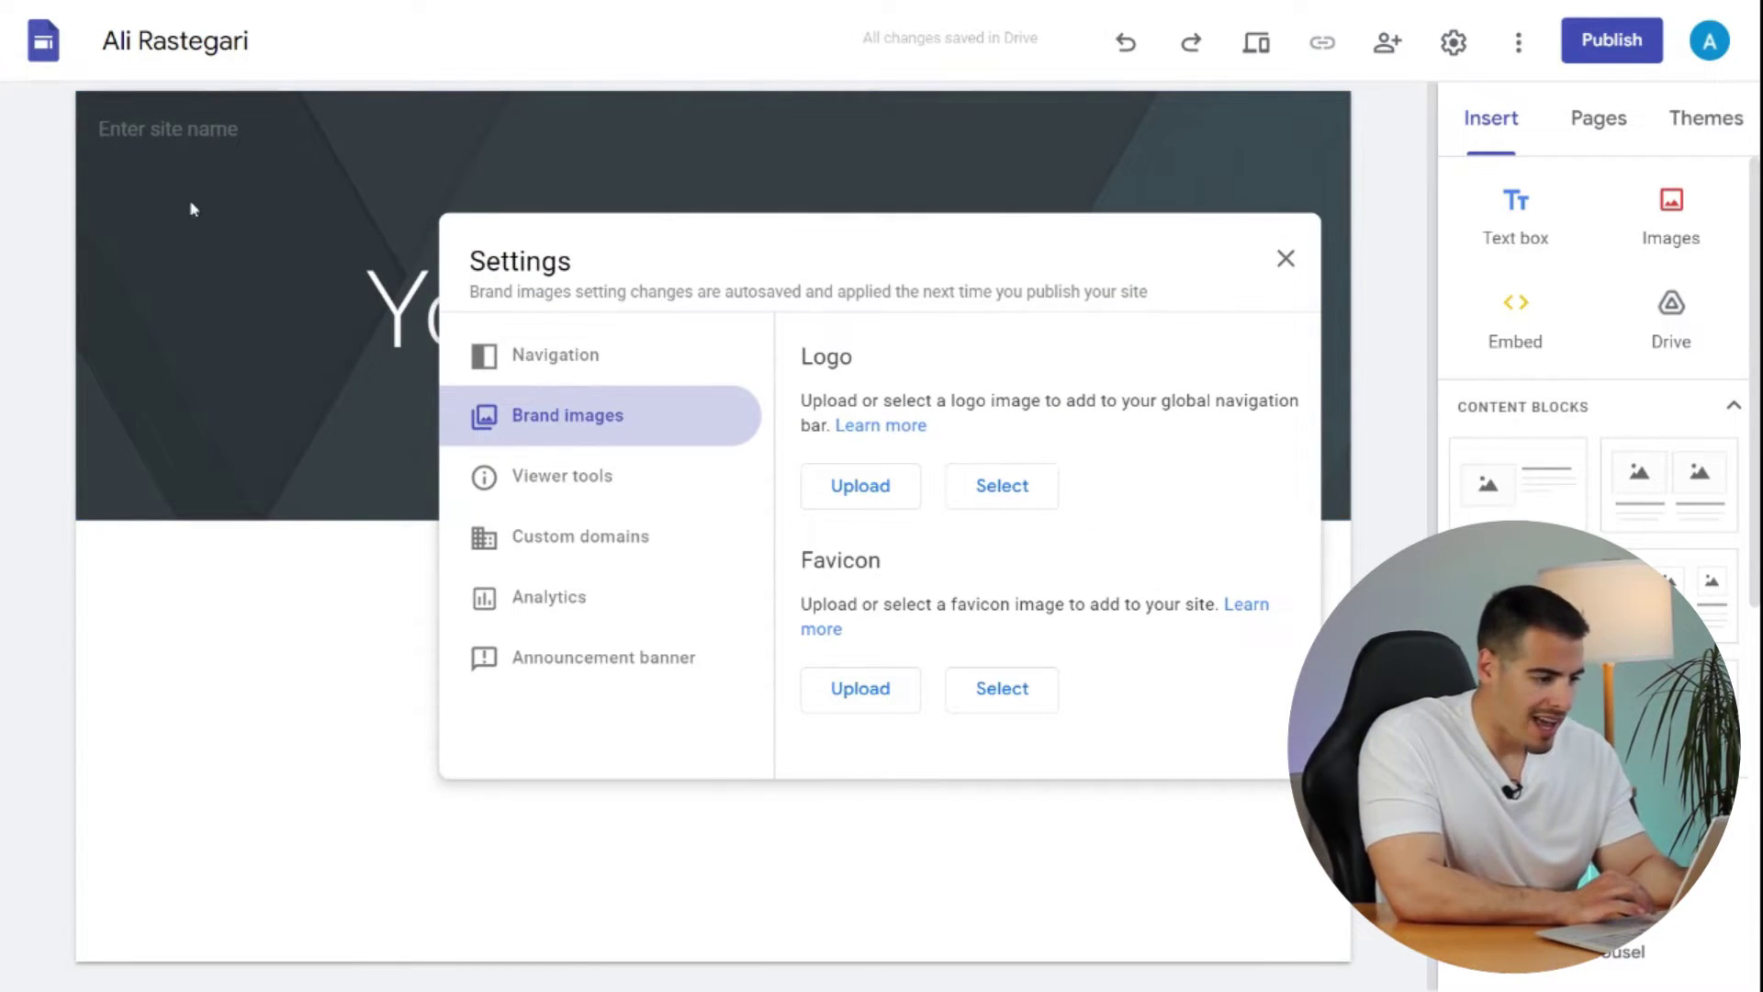
left_click(1001, 485)
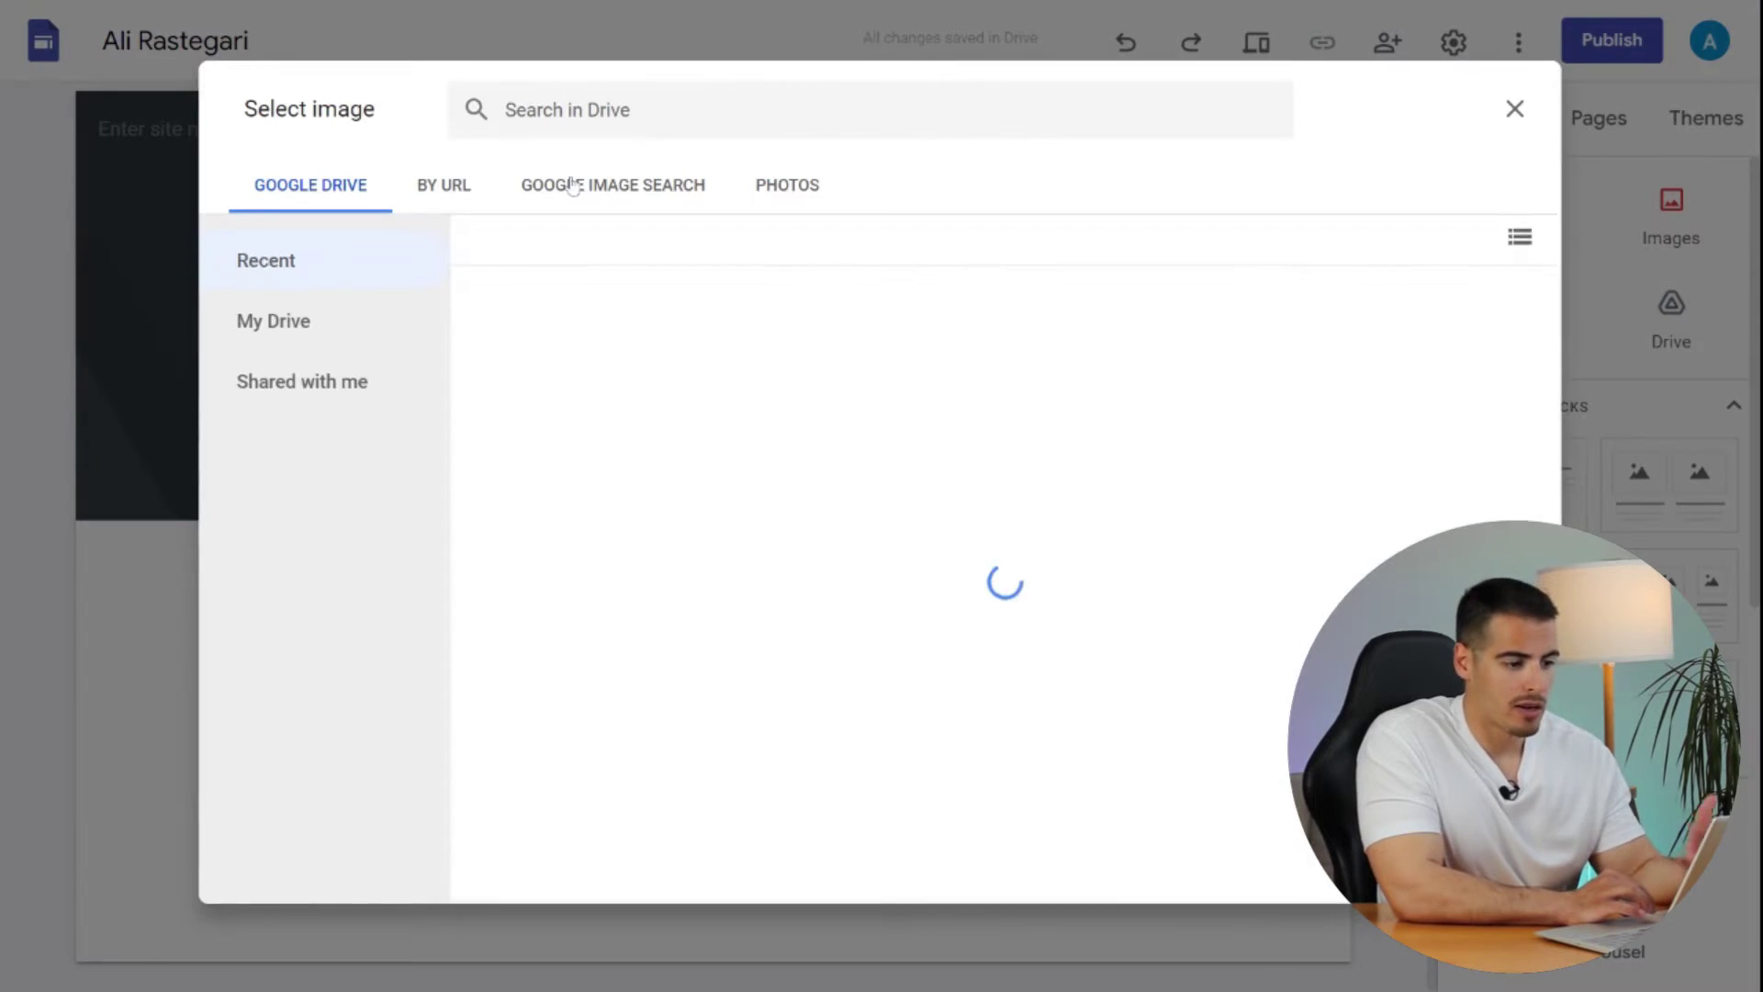
left_click(572, 187)
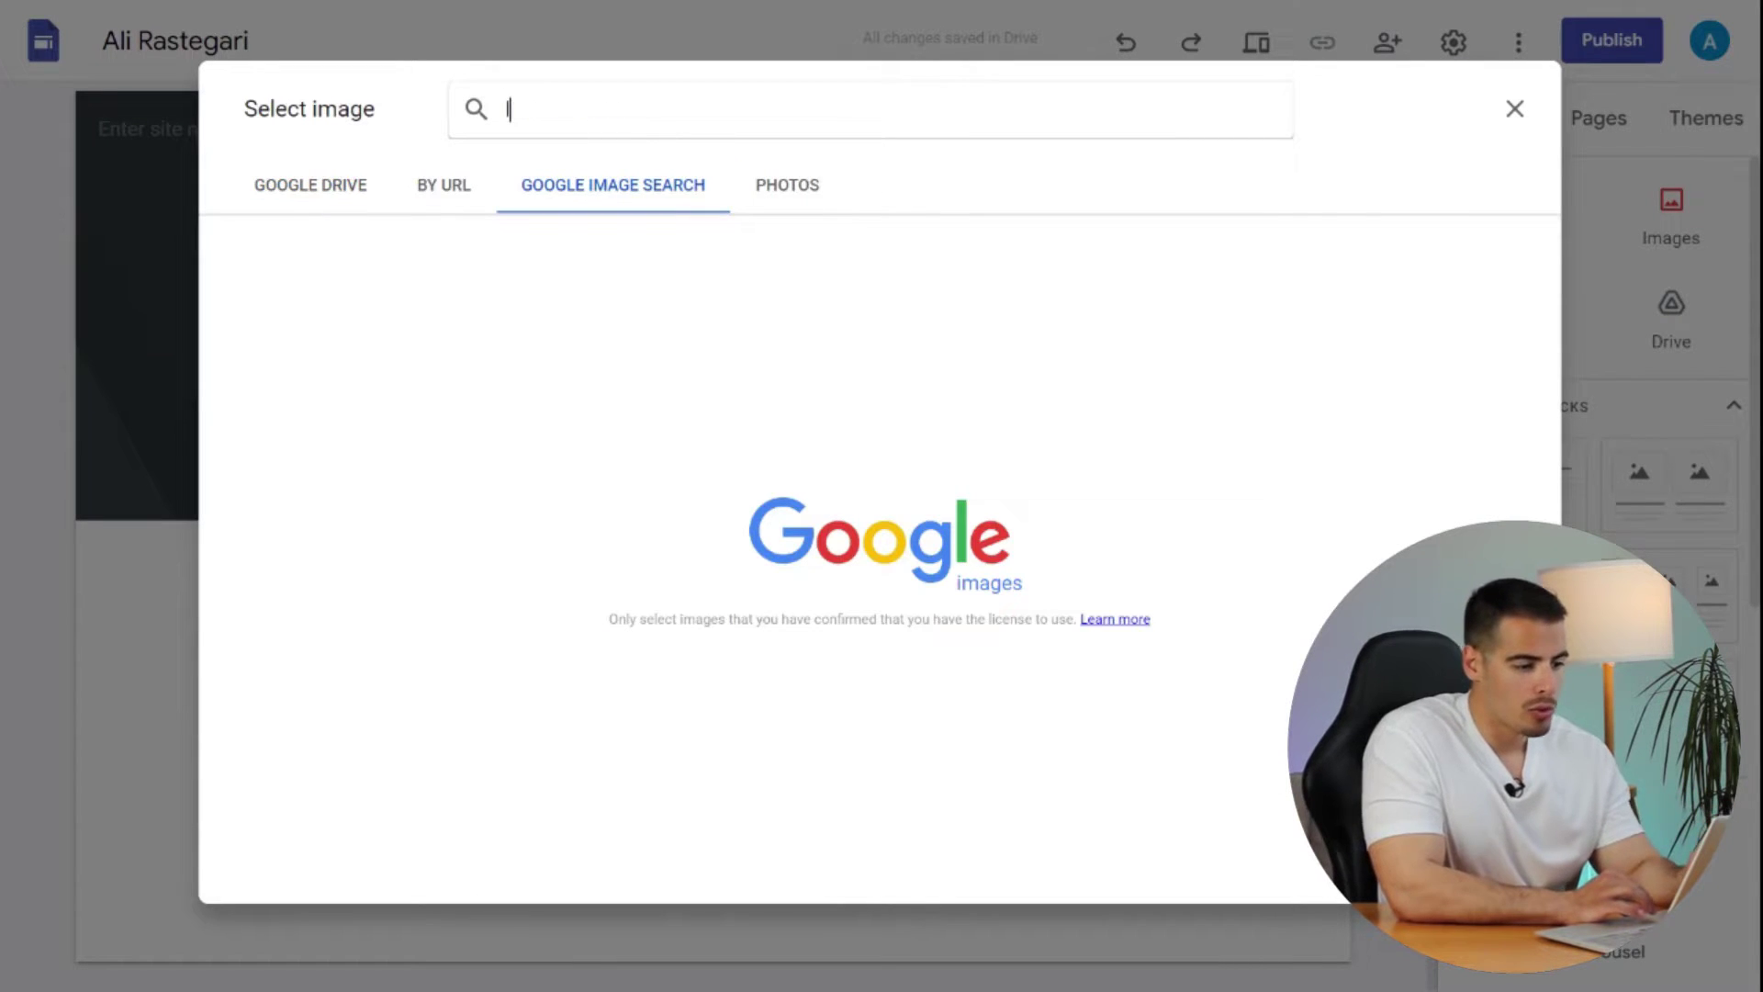
type("logo")
key("Return")
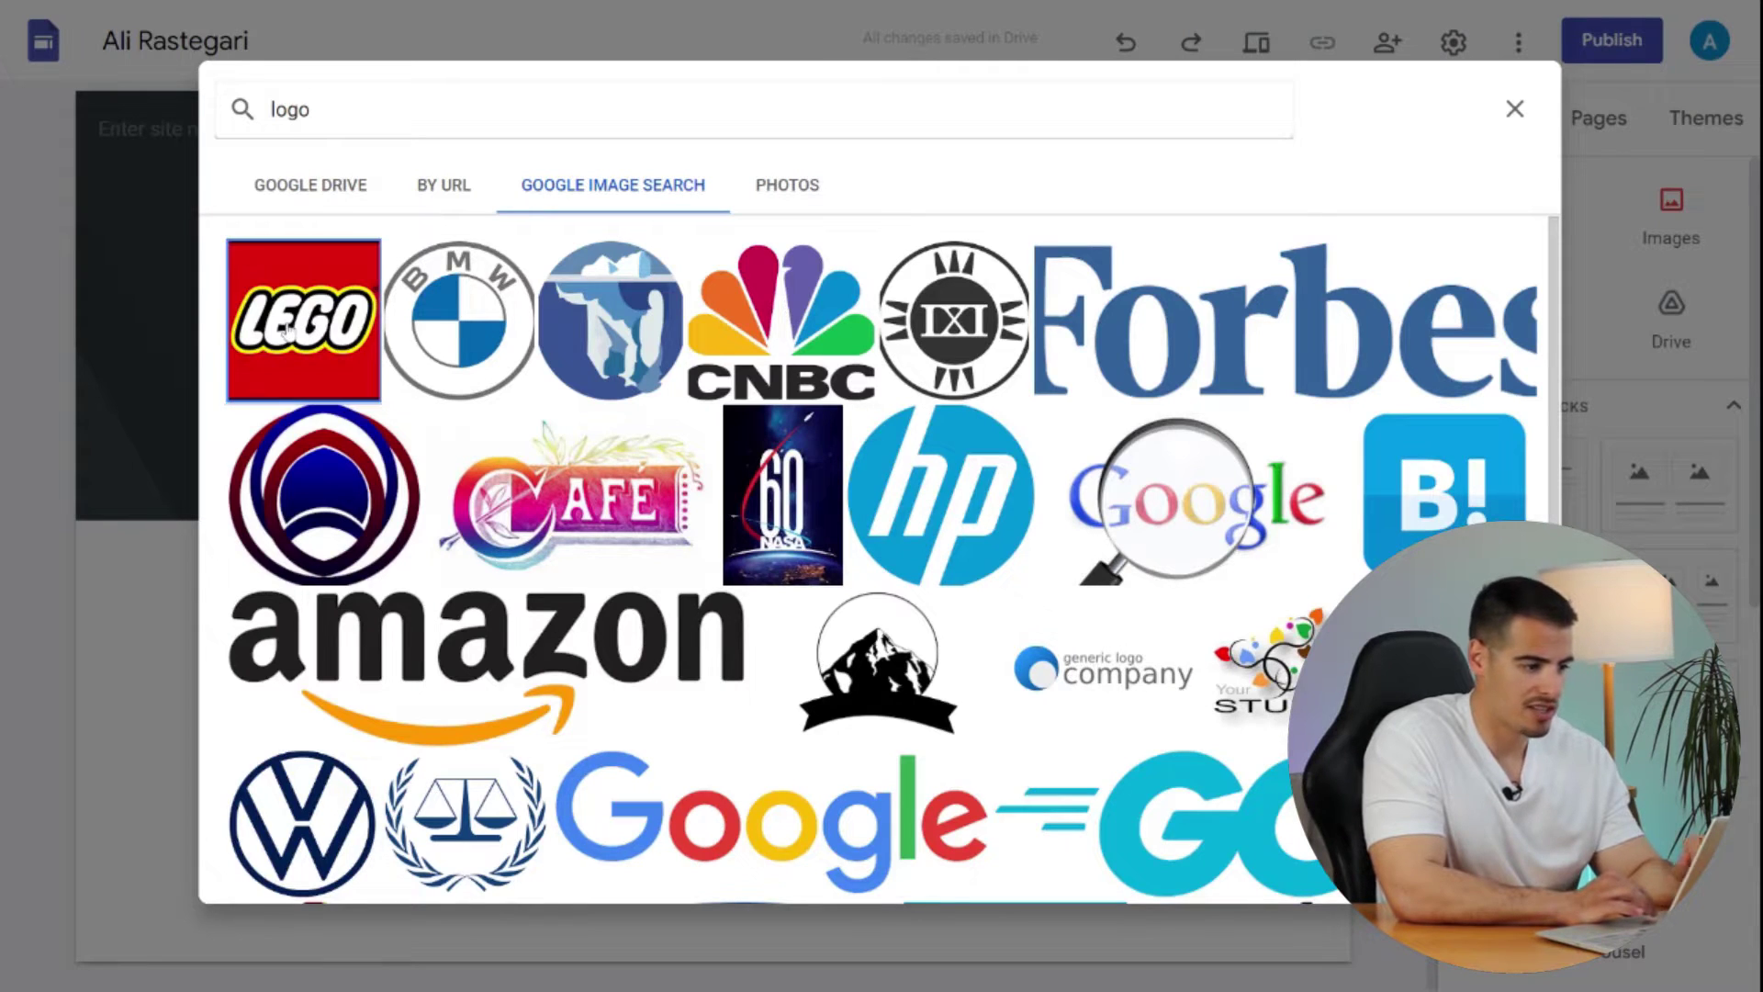
double_click(287, 329)
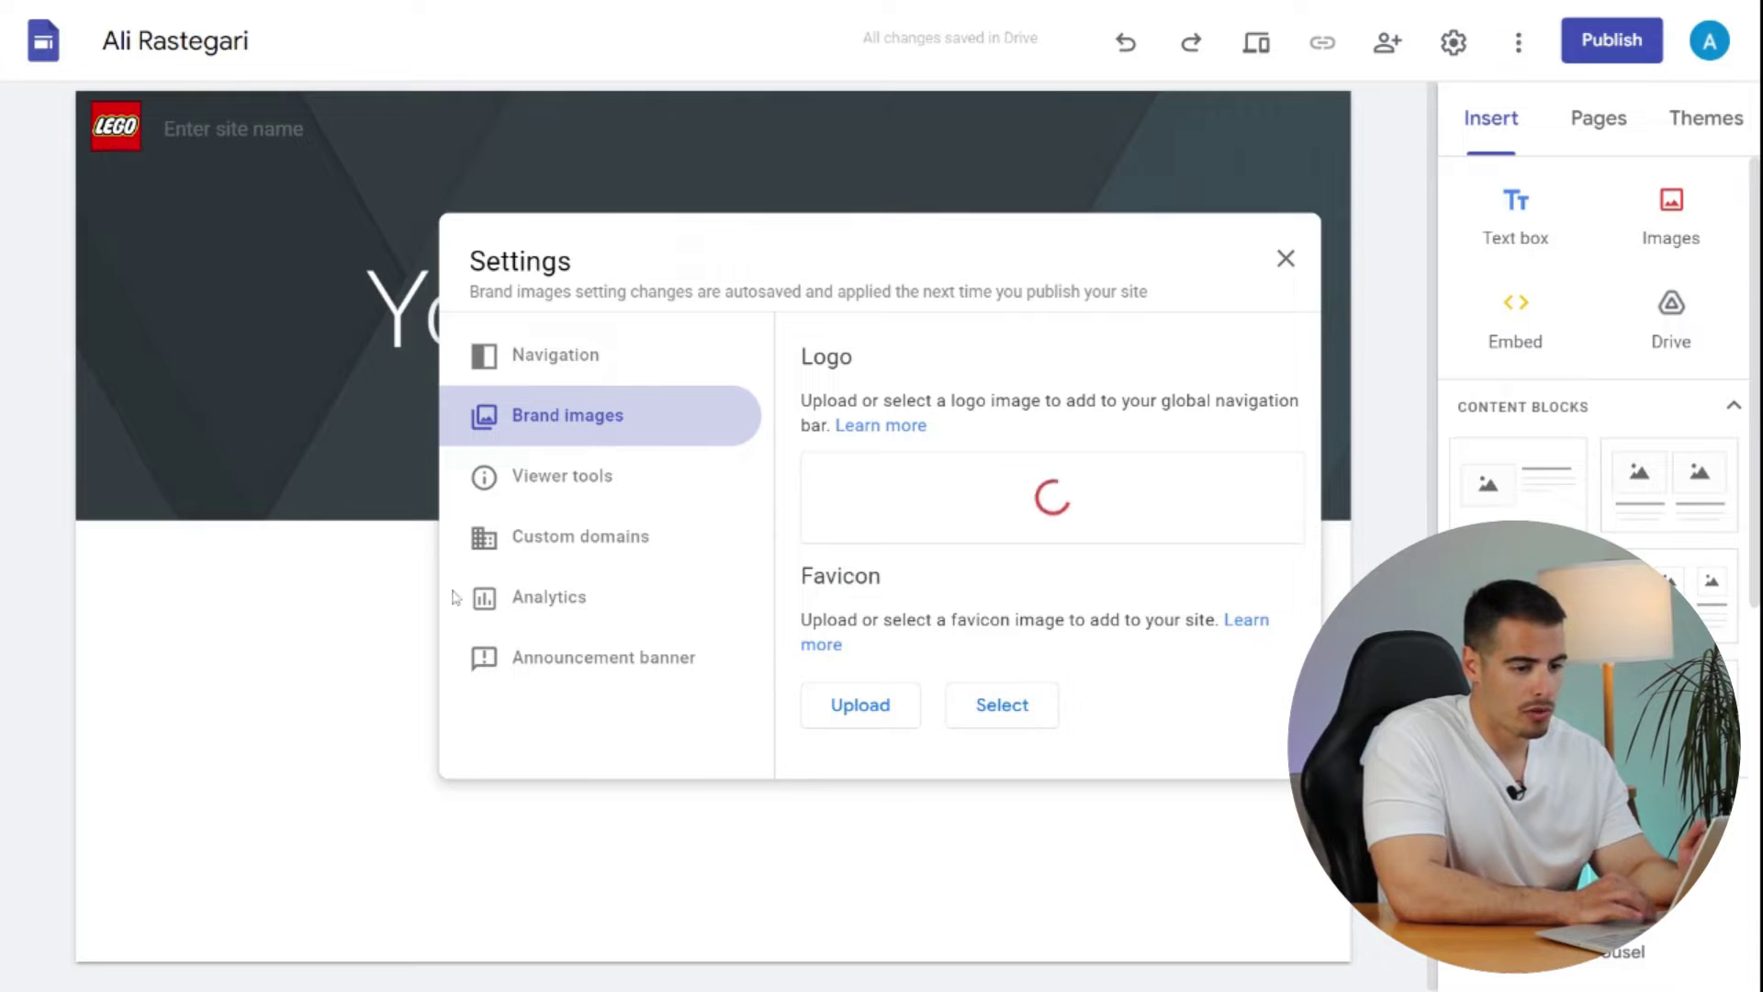
key("Escape")
- Check sharing access, leaving the draft Restricted and the published site Public
left_click(1387, 44)
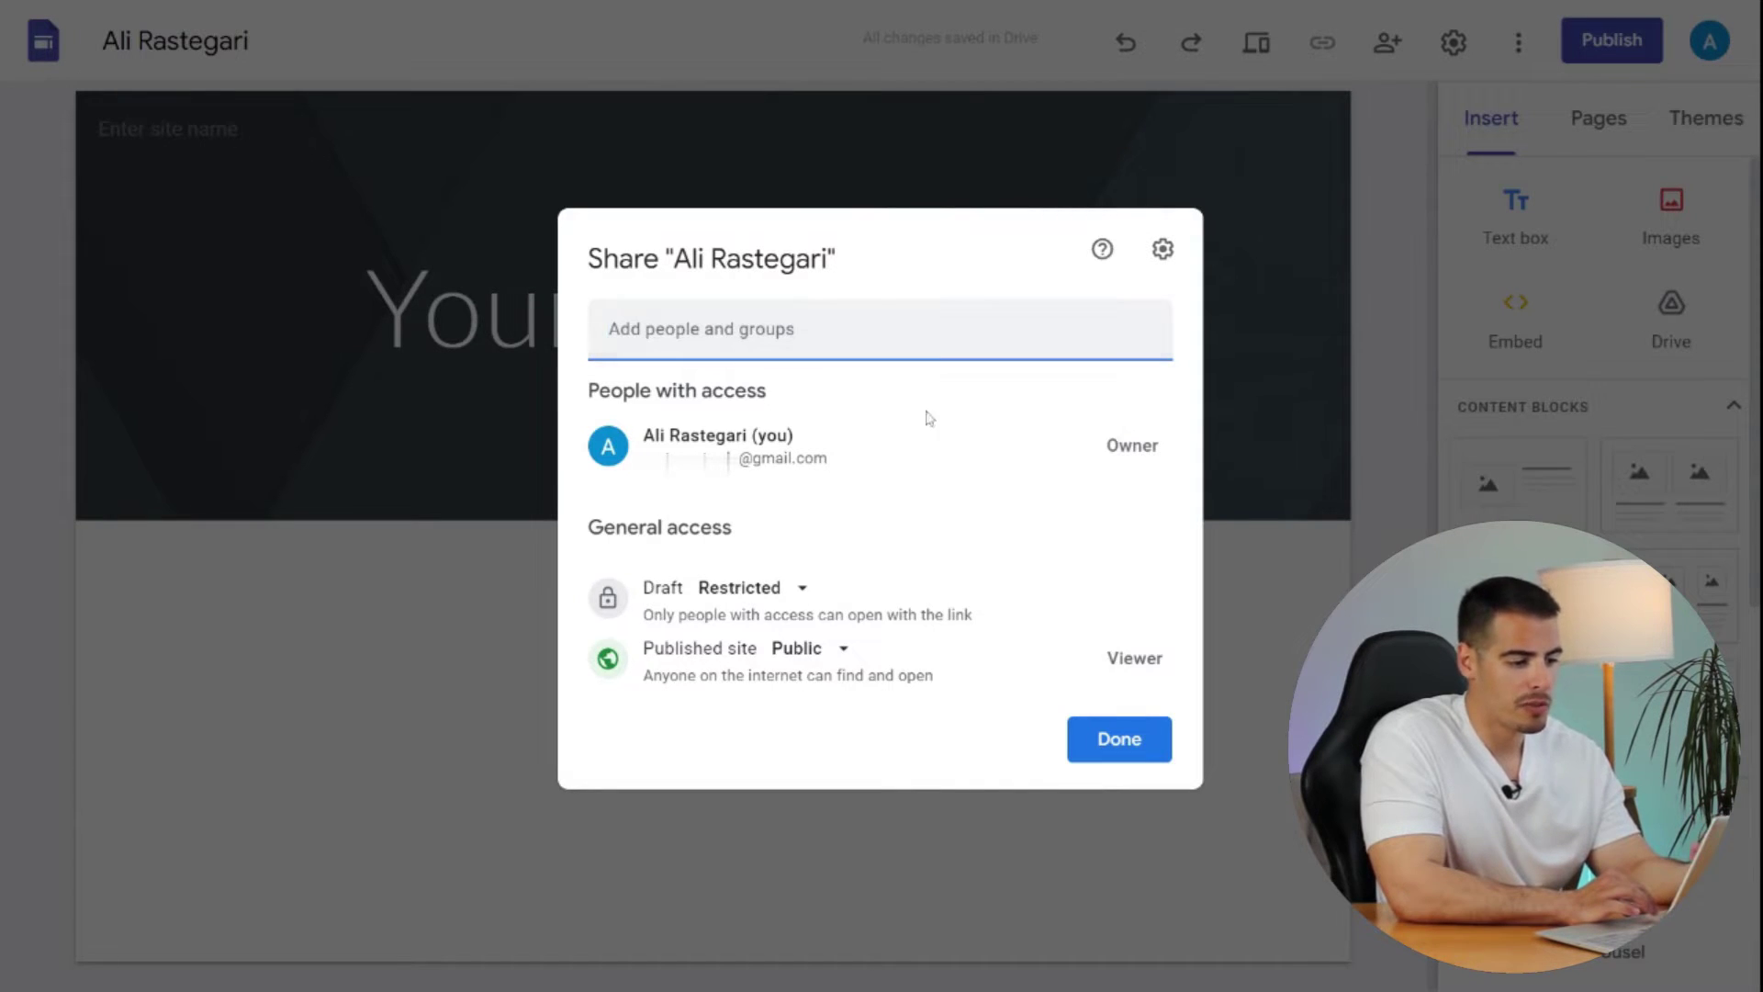
left_click(1095, 742)
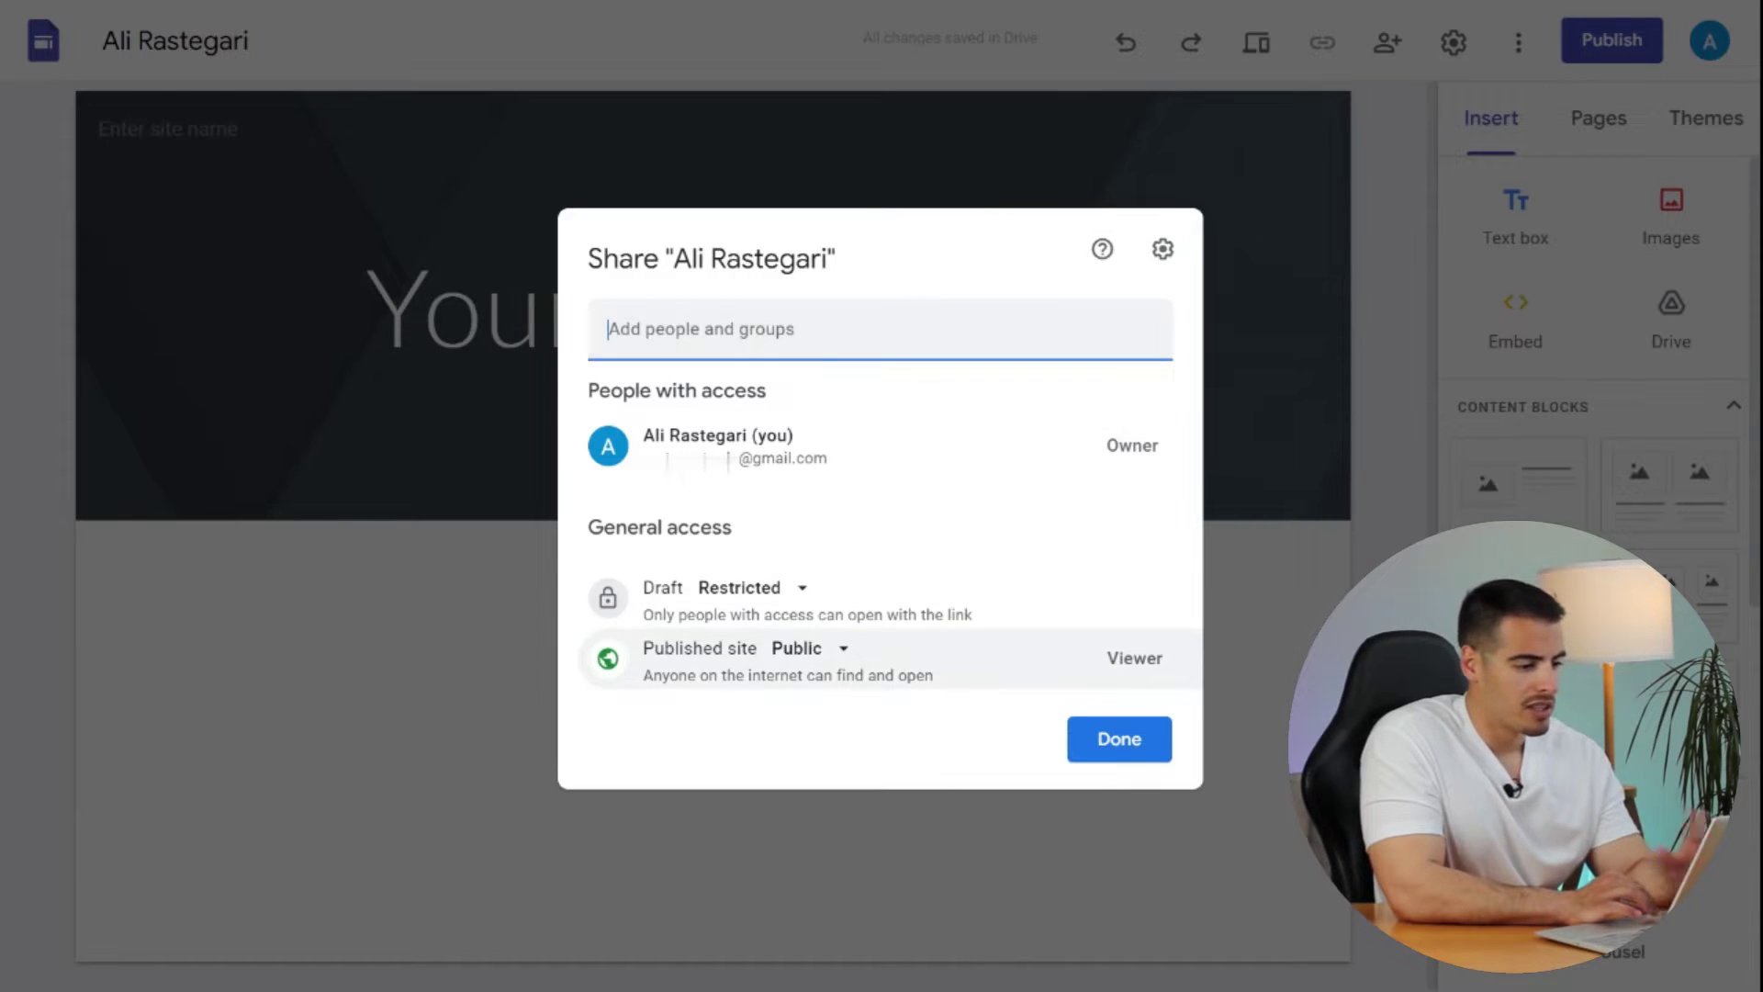
left_click(1122, 745)
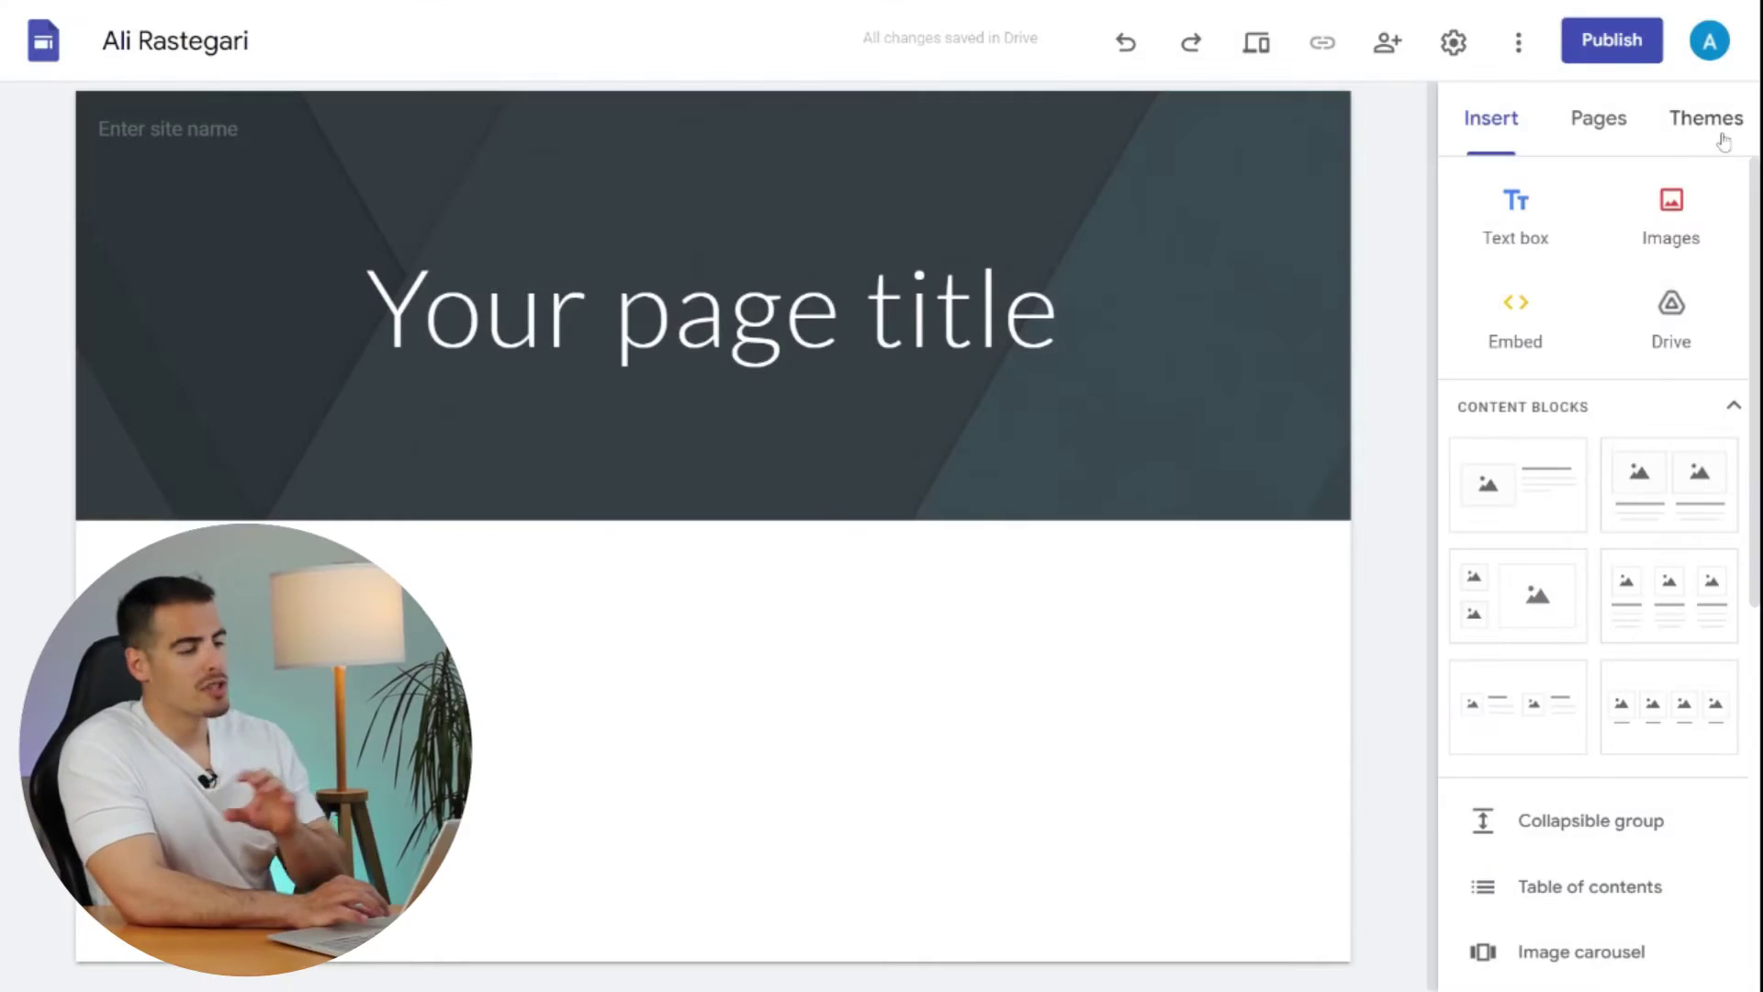
- Look over the Themes, Insert and Pages panels, then return to the theme list
left_click(1723, 141)
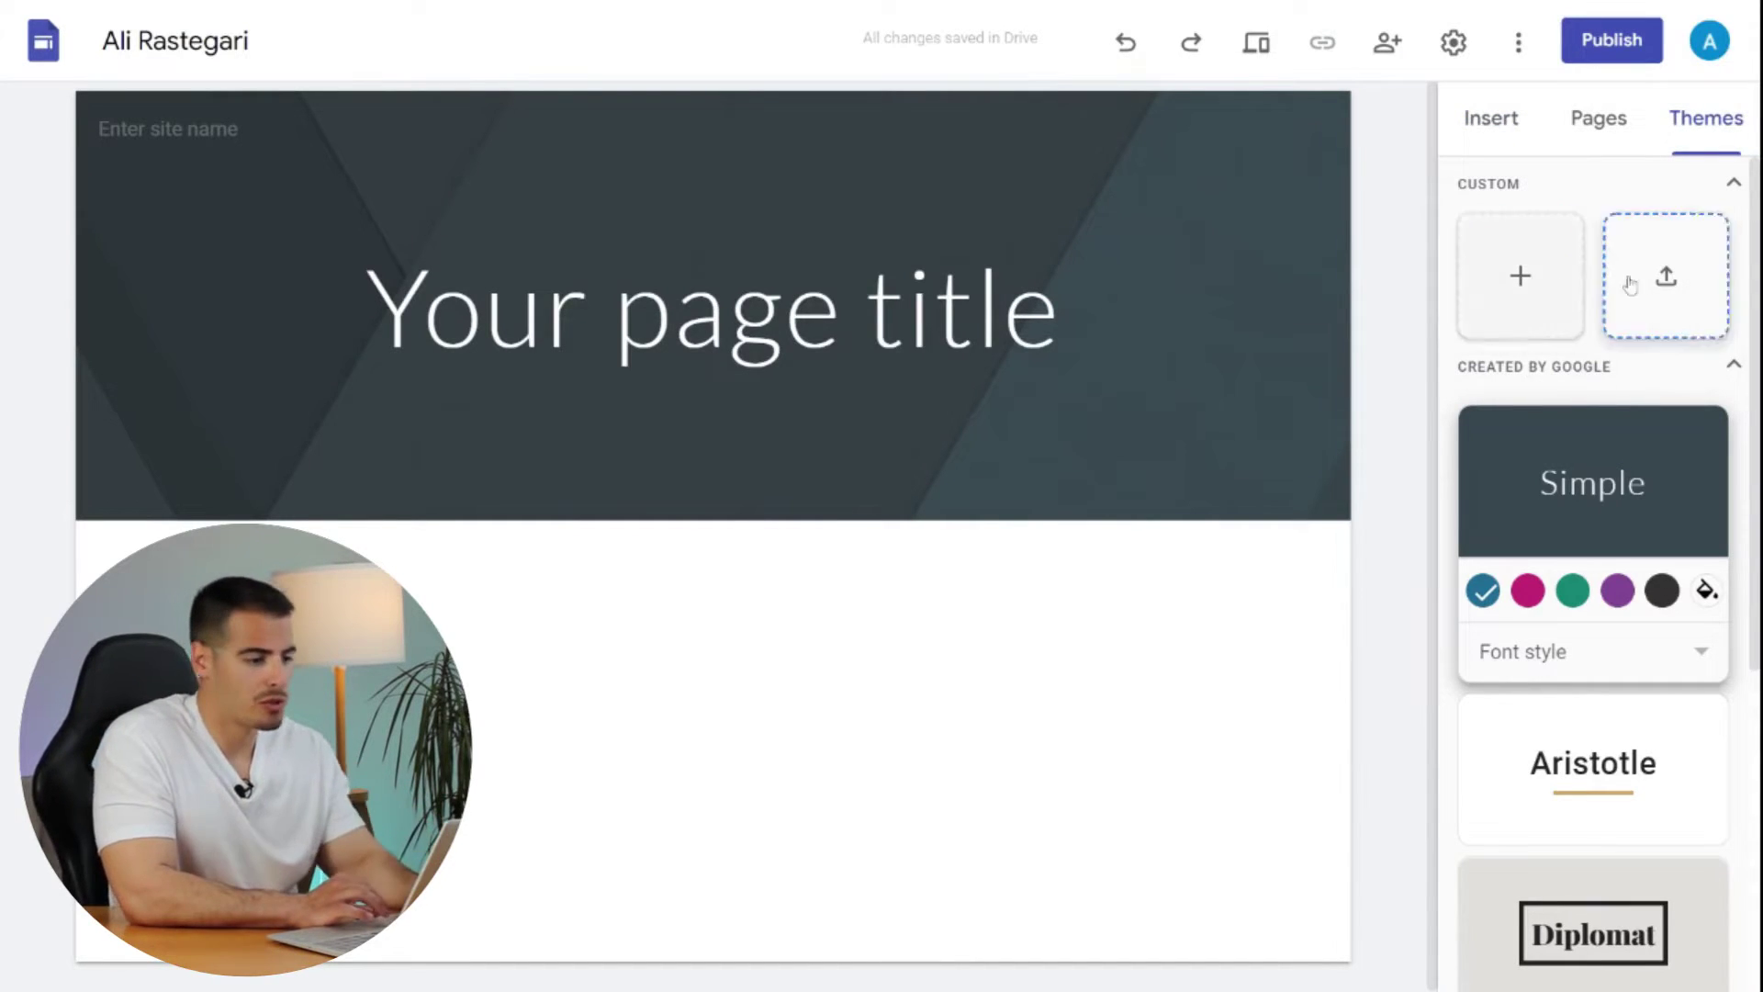
left_click(1494, 110)
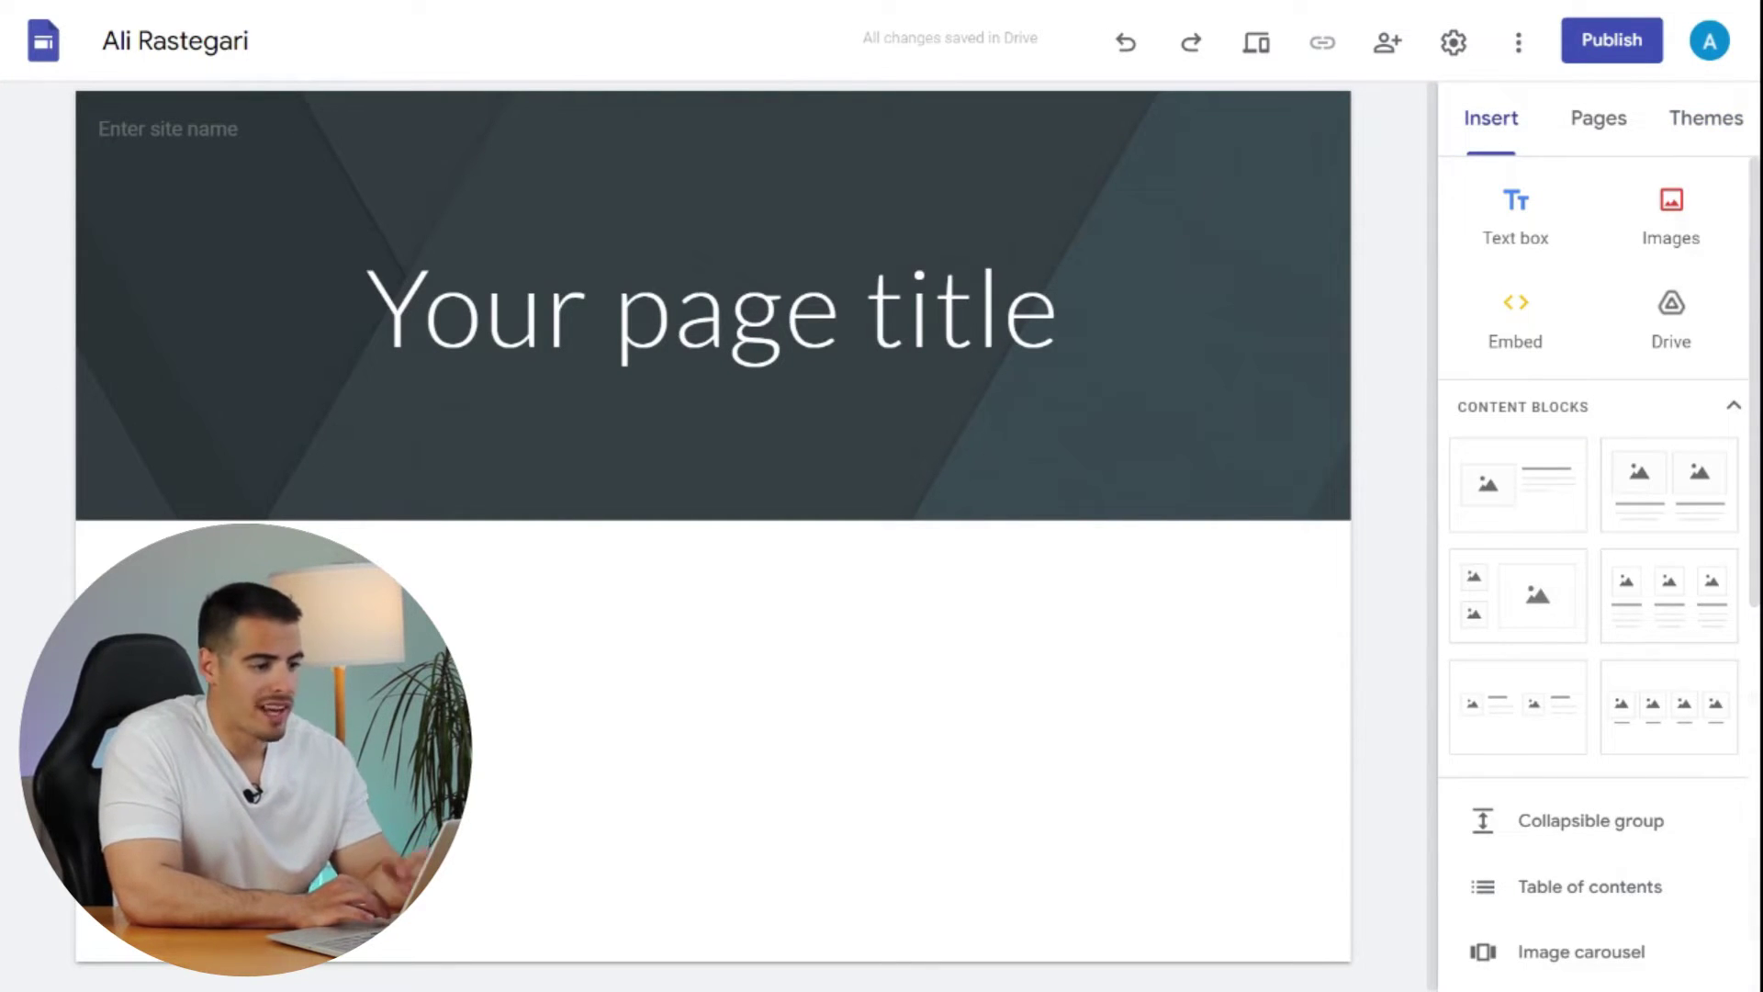
left_click(1597, 118)
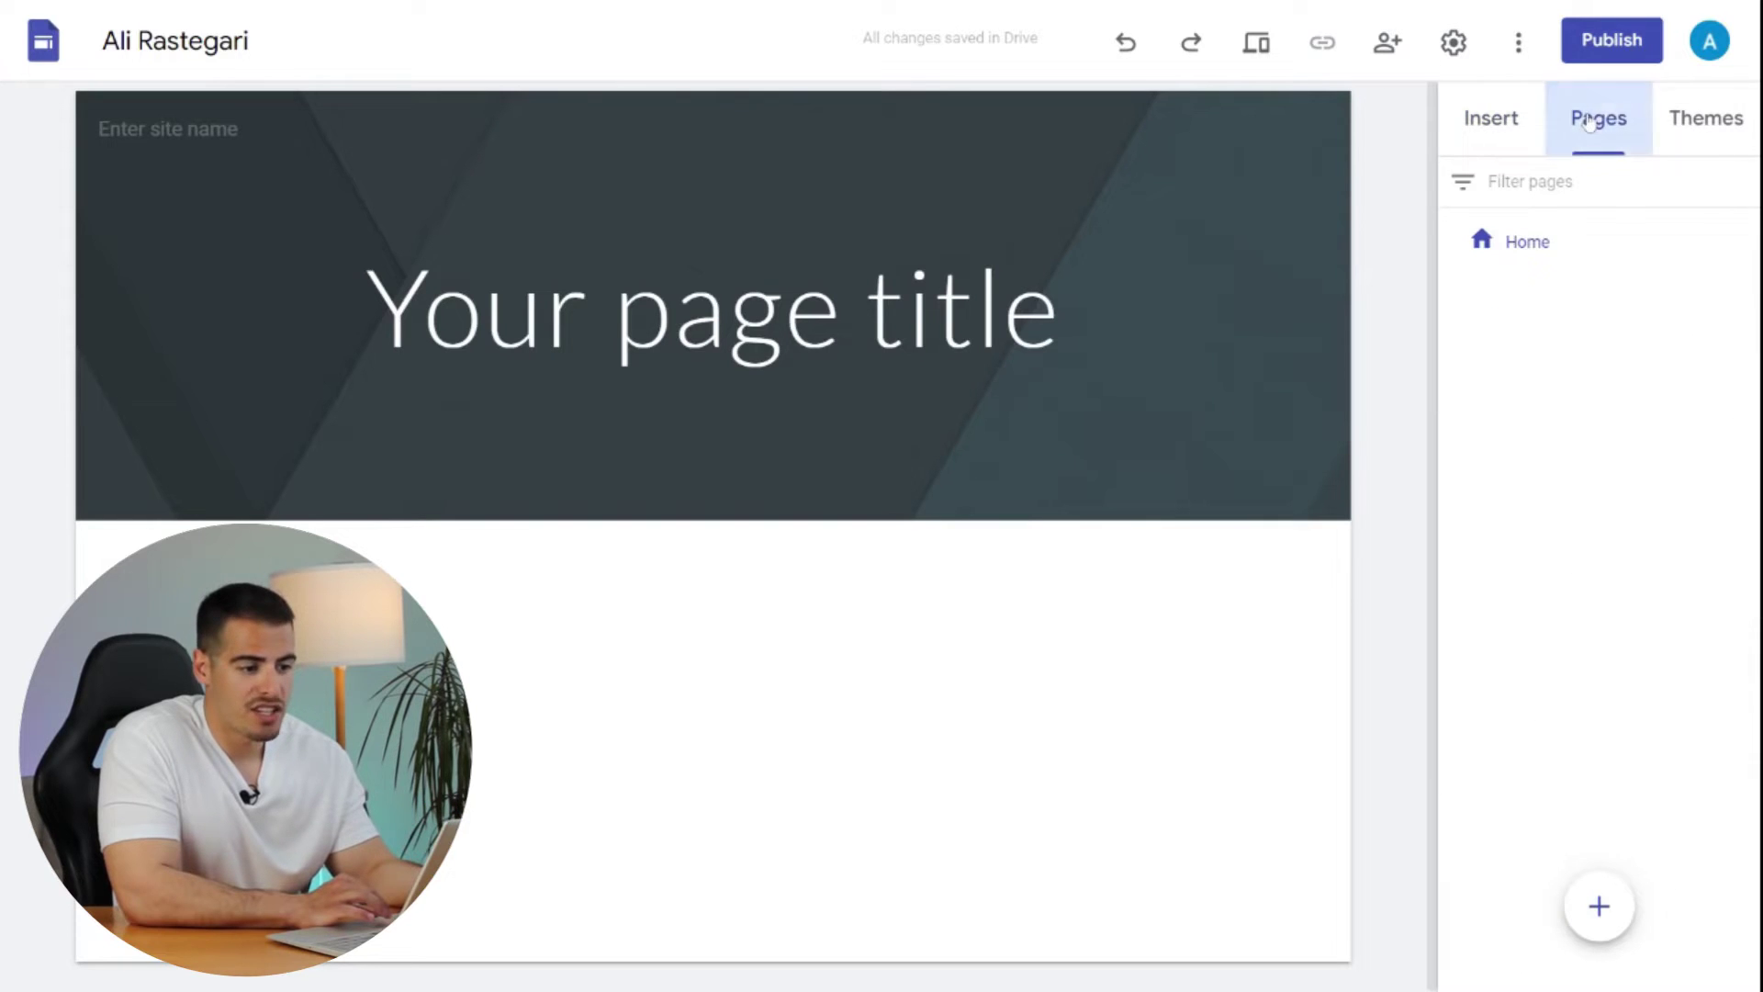
left_click(1701, 122)
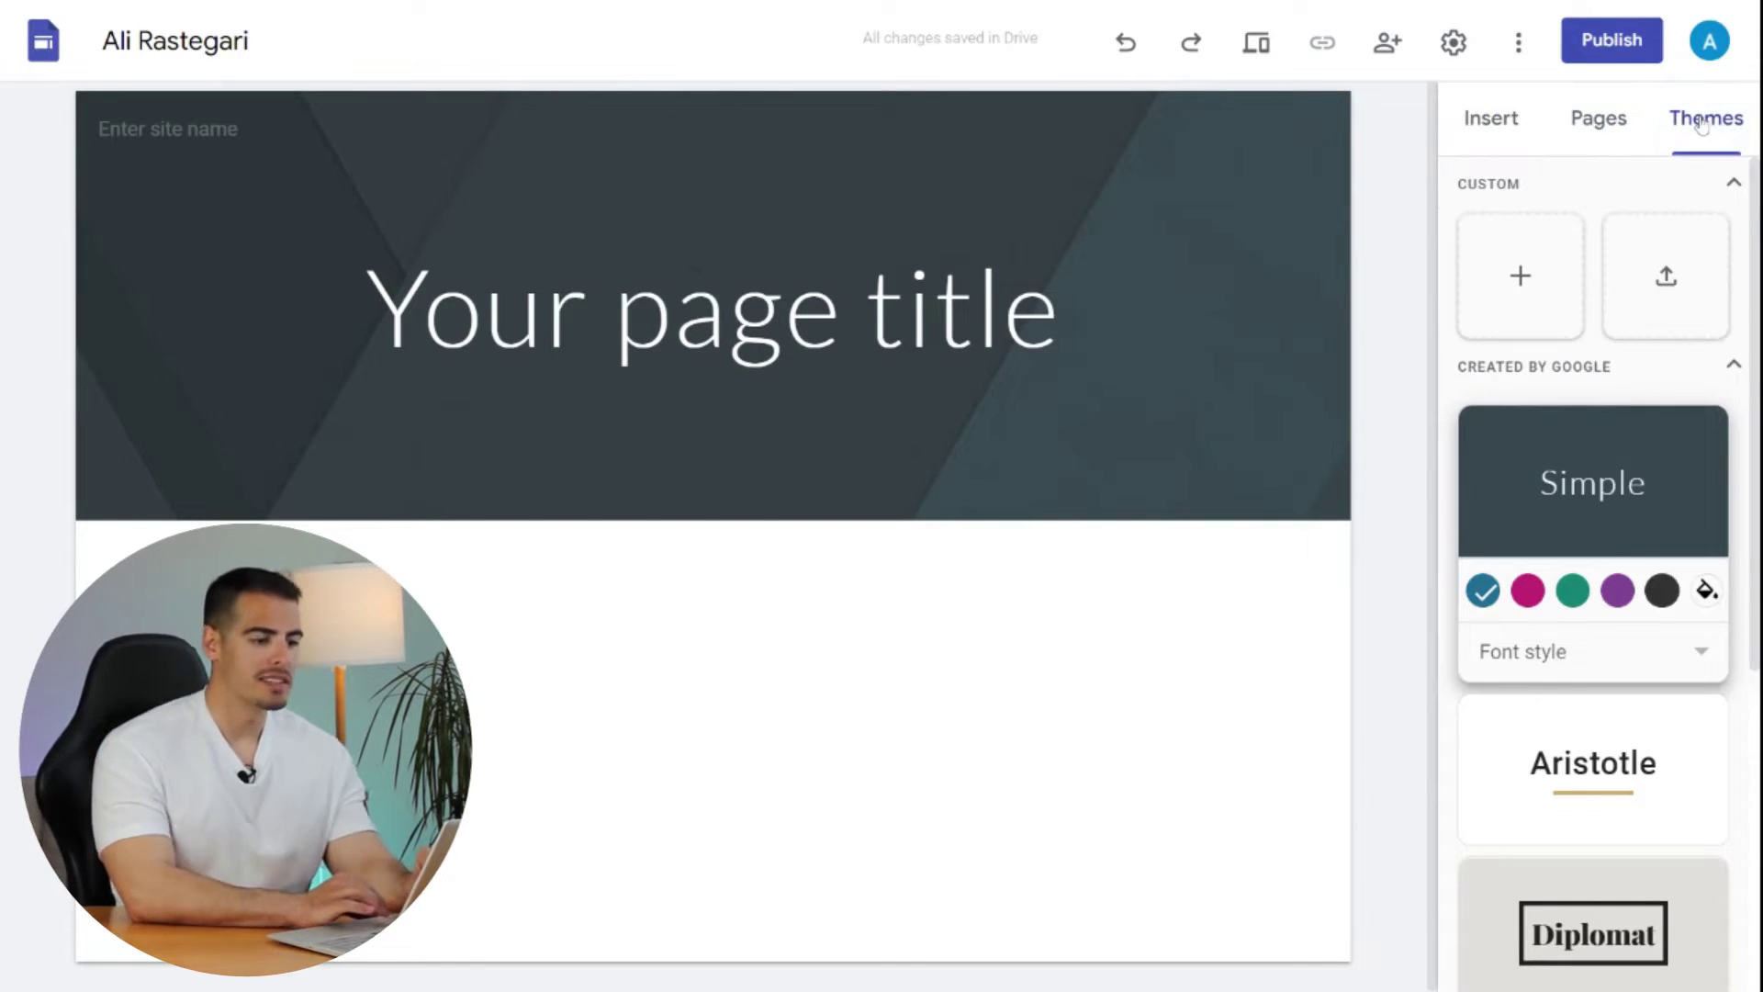
scroll(1595, 401, "down", 5)
scroll(1594, 402, "up", 4)
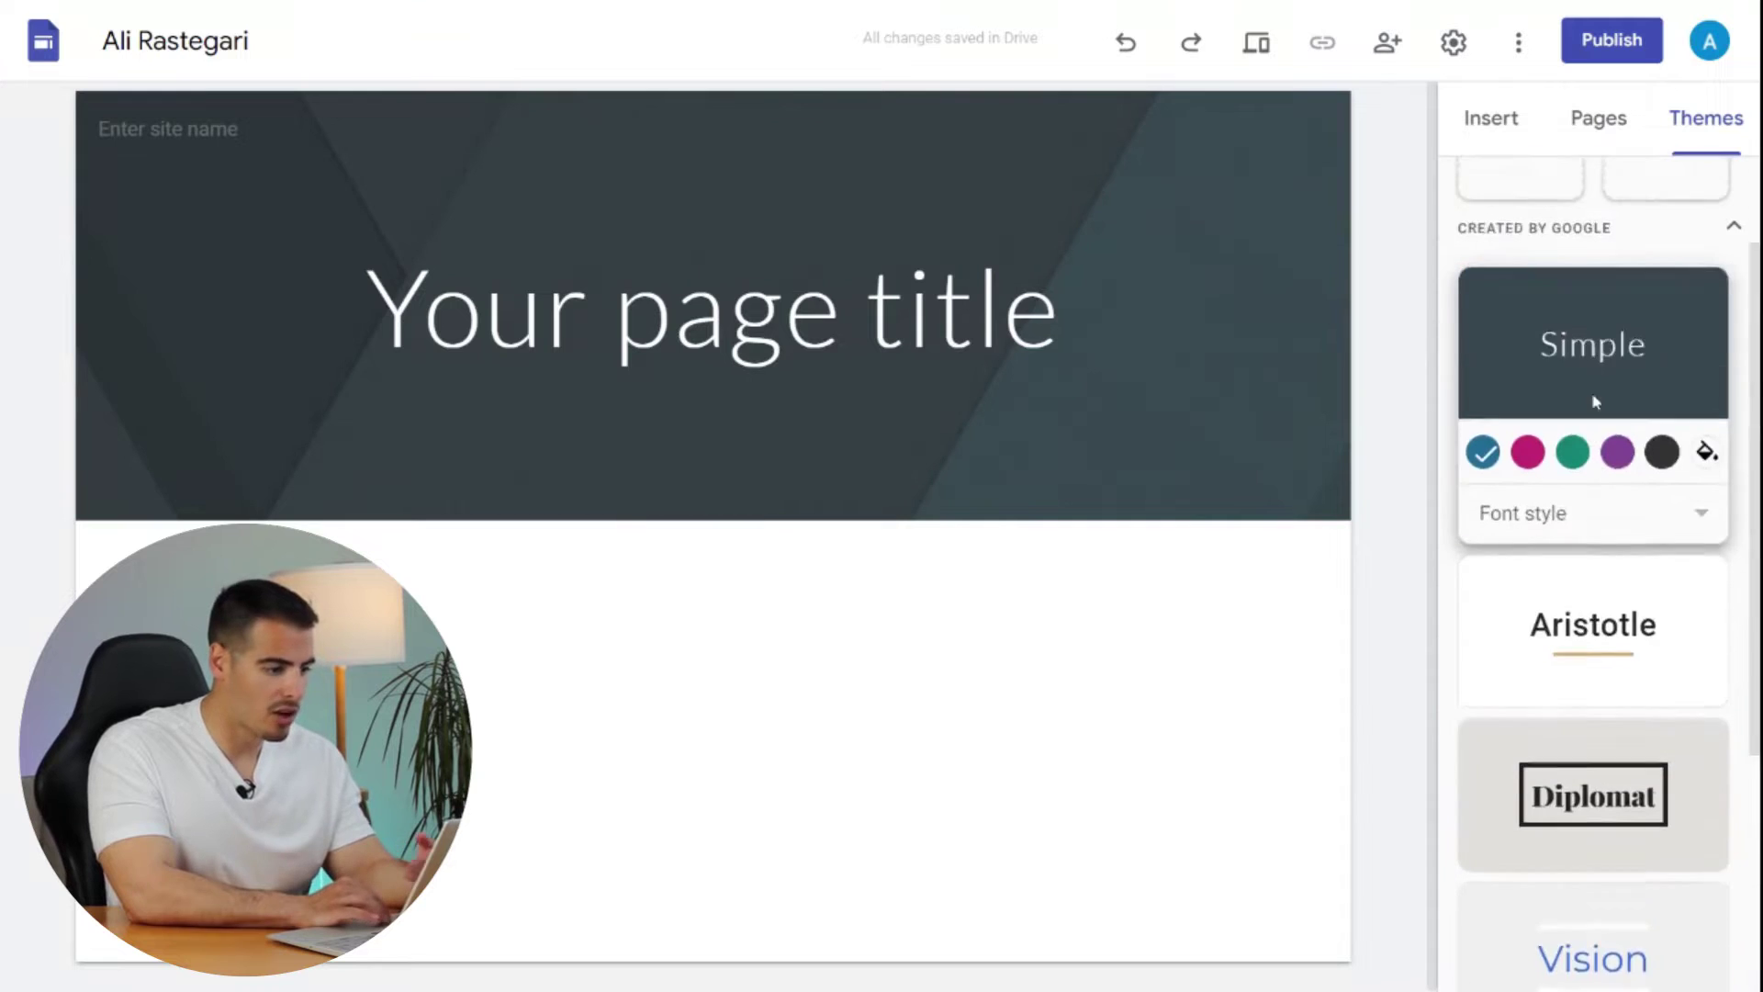
scroll(1594, 401, "up", 1)
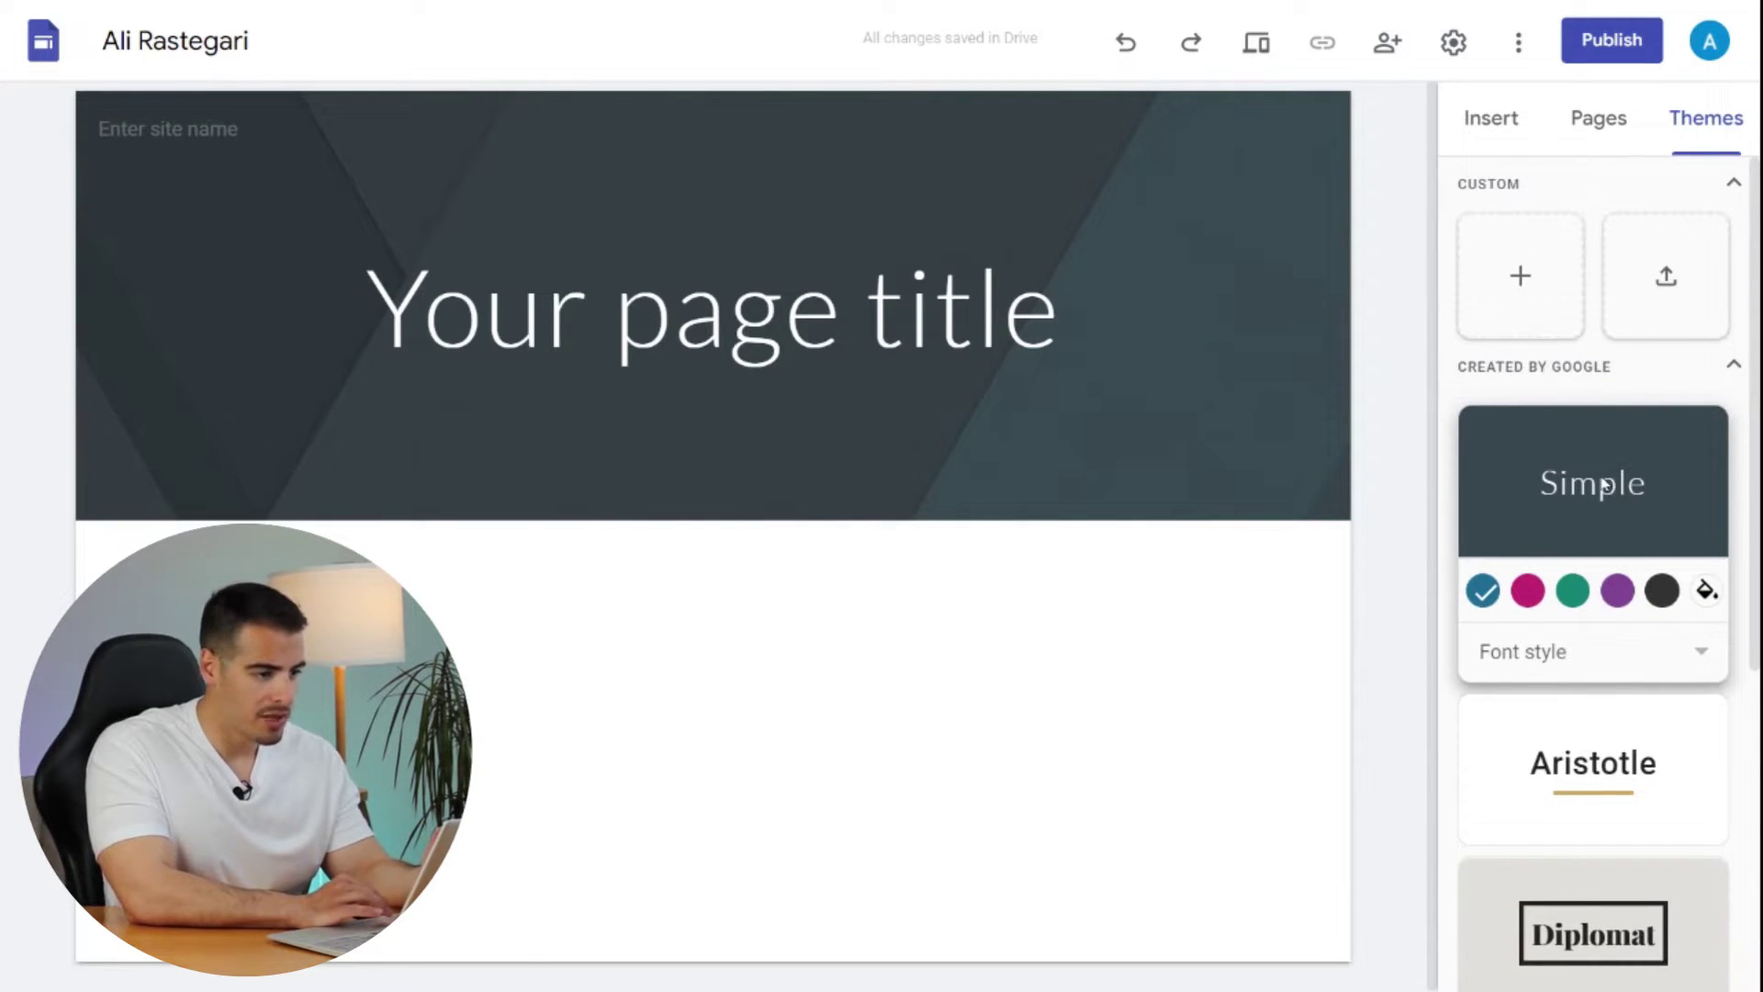
- Try Simple in pink and green, Aristotle, Diplomat, Vision and Level, then apply Impression
left_click(1529, 590)
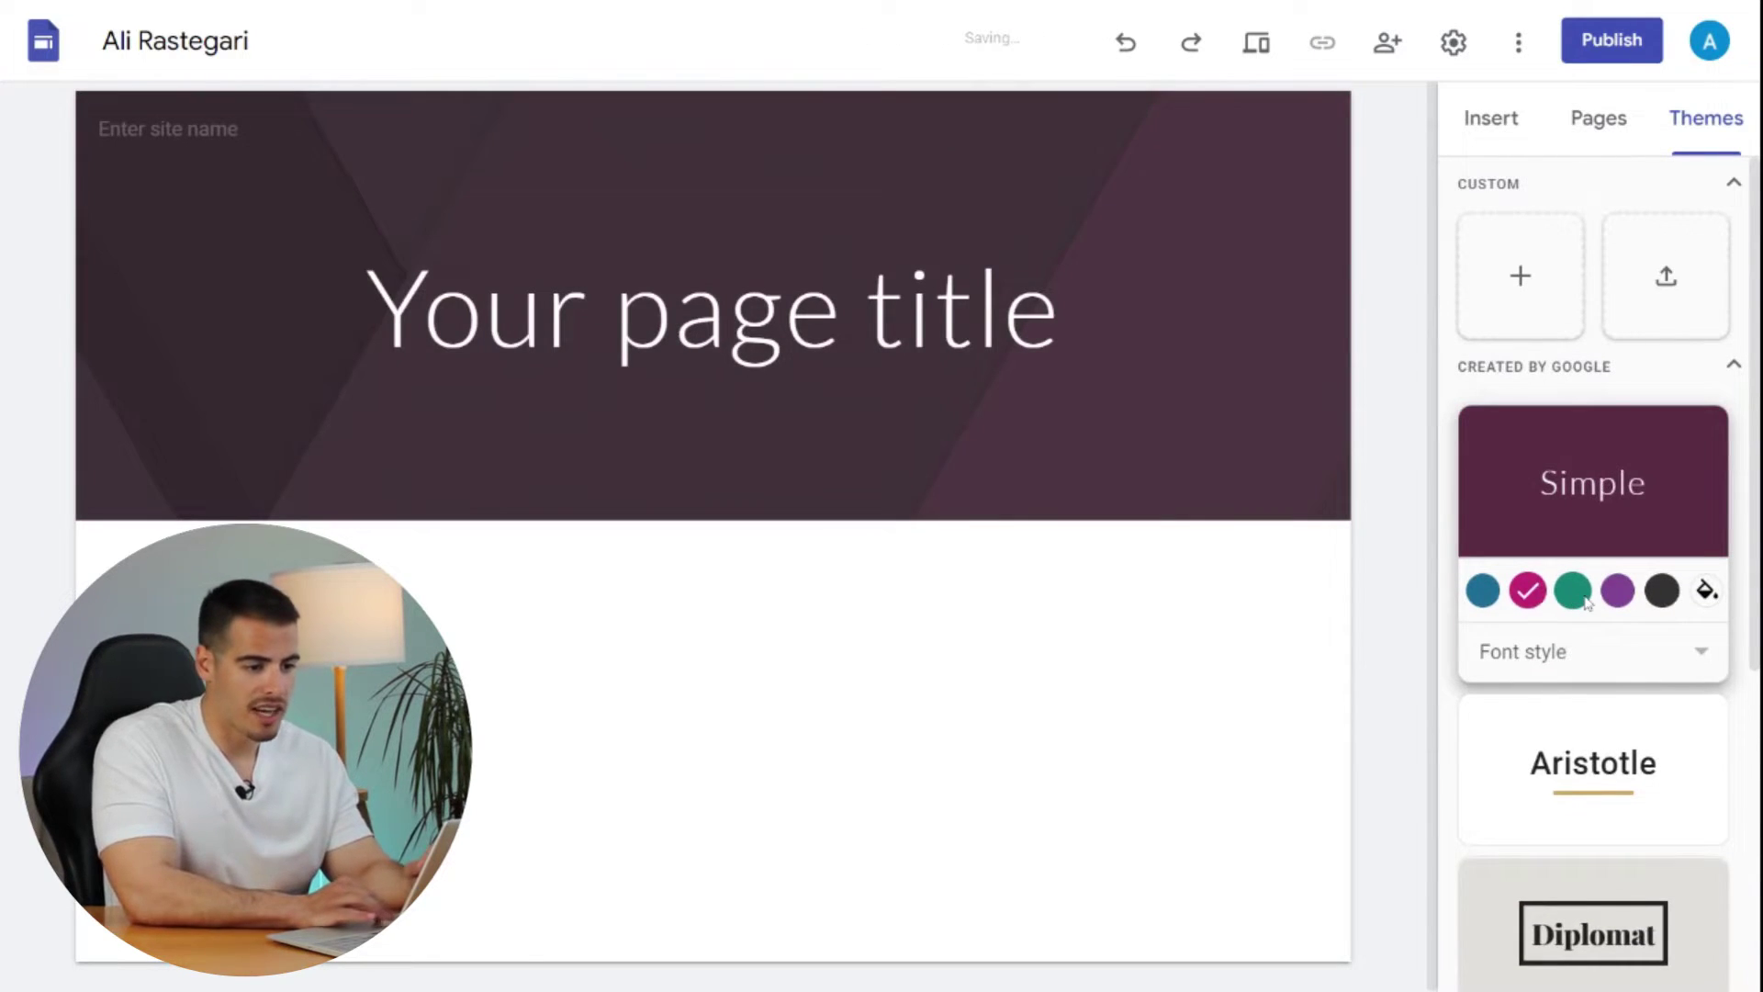
left_click(1573, 590)
scroll(1597, 569, "down", 3)
left_click(1610, 542)
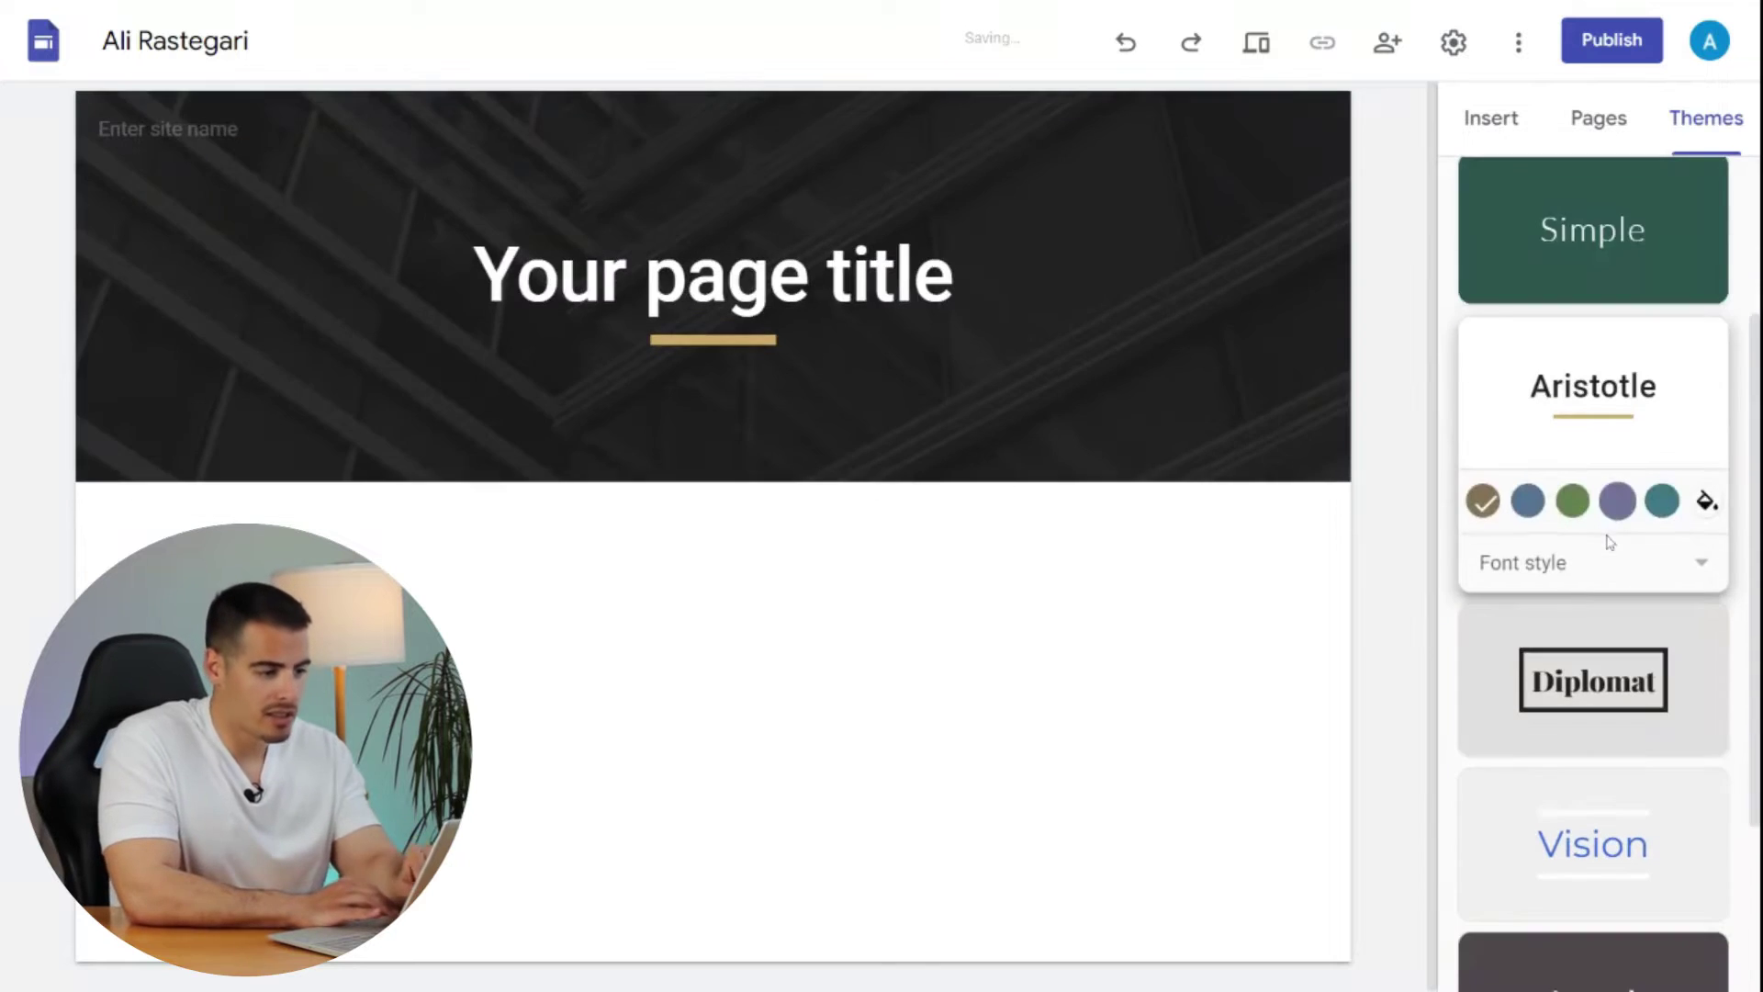
scroll(1610, 542, "down", 1)
left_click(1609, 542)
left_click(1608, 542)
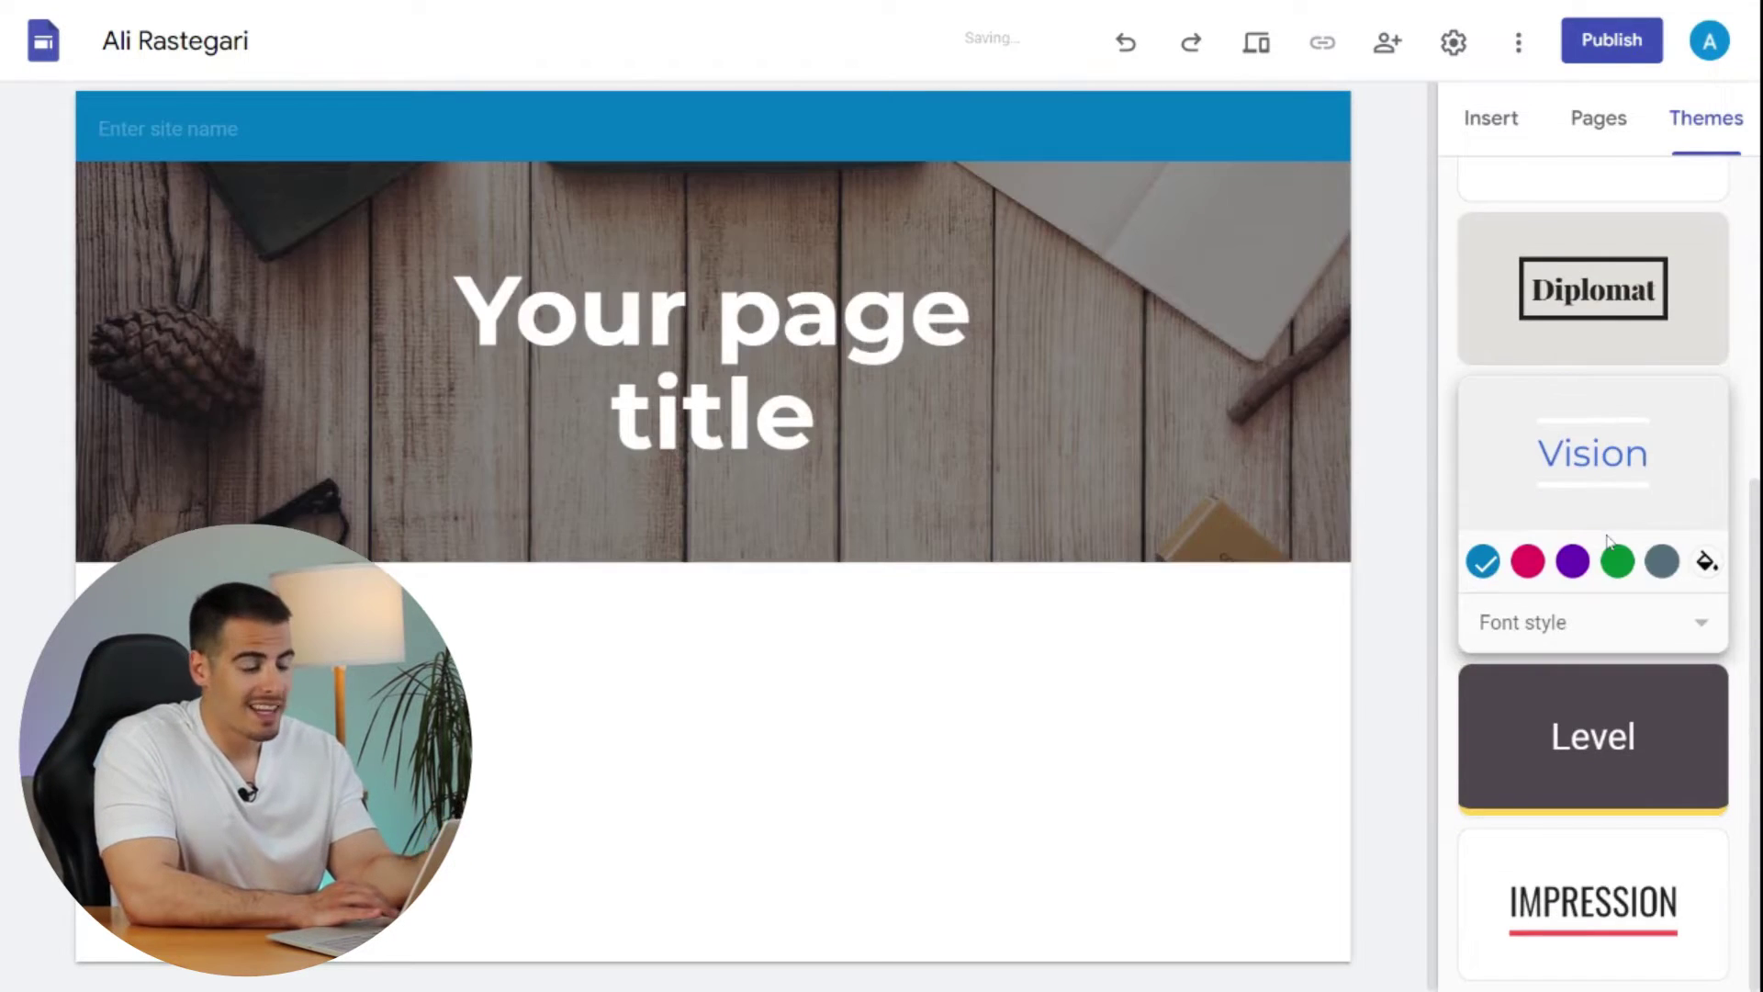
left_click(1606, 727)
left_click(1529, 920)
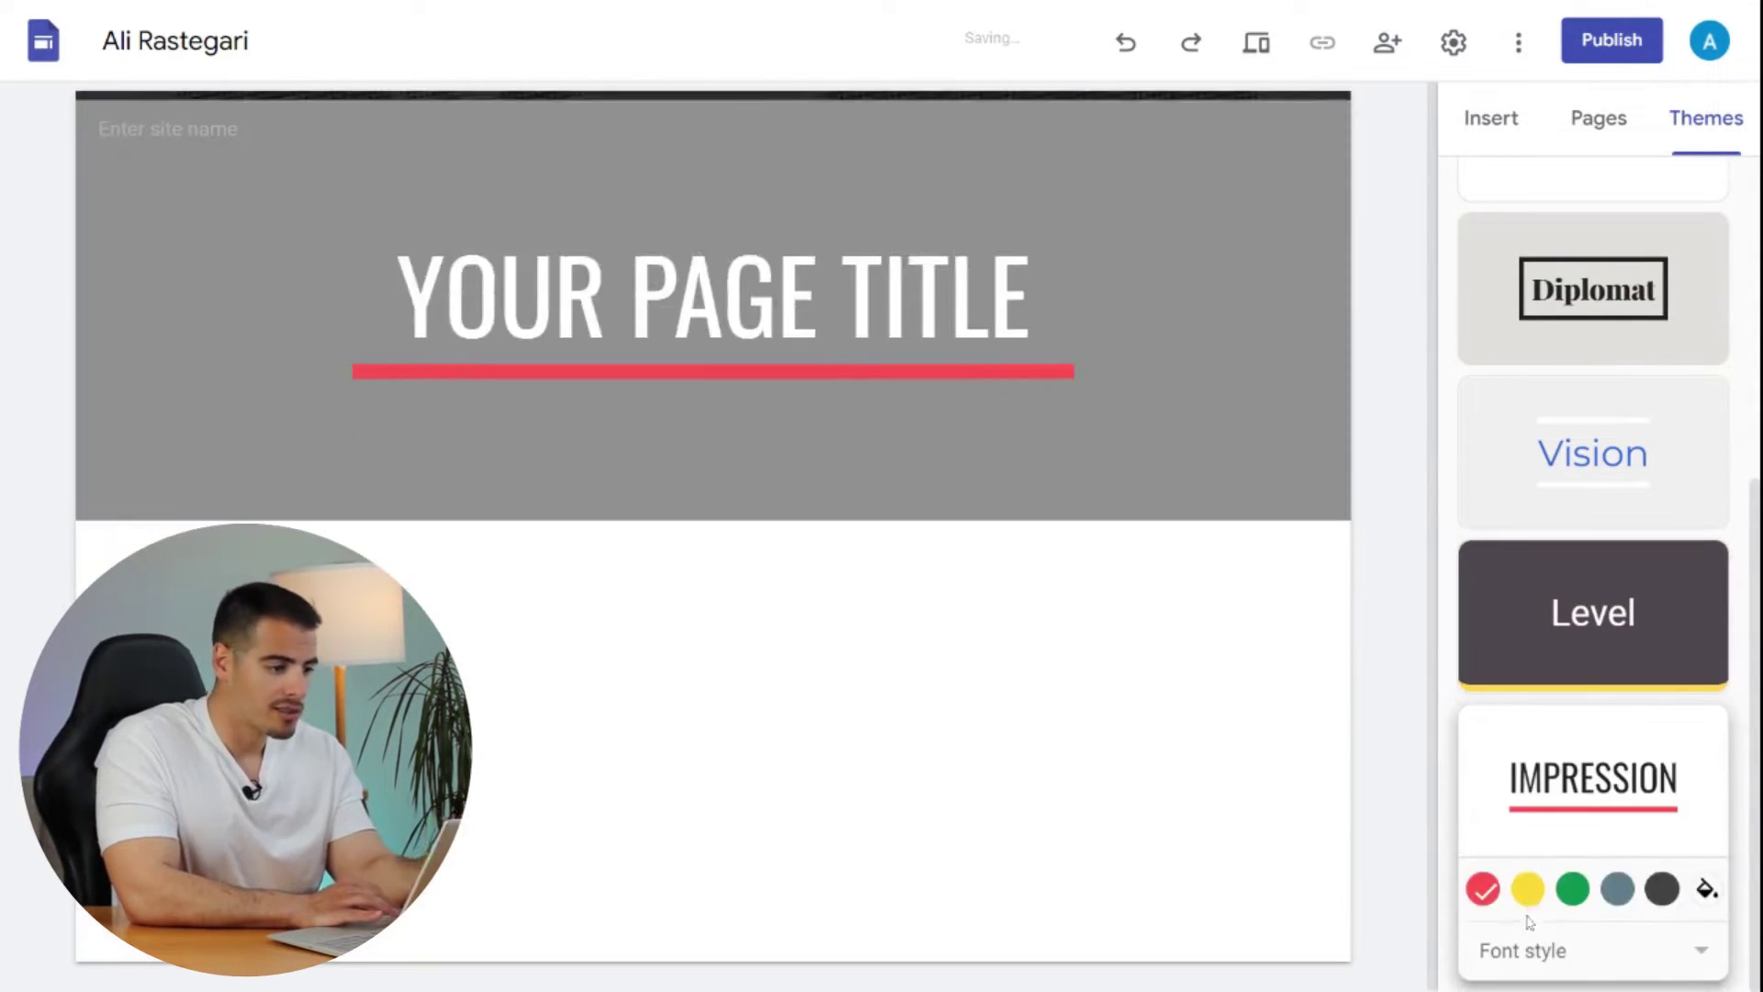
scroll(1524, 284, "up", 6)
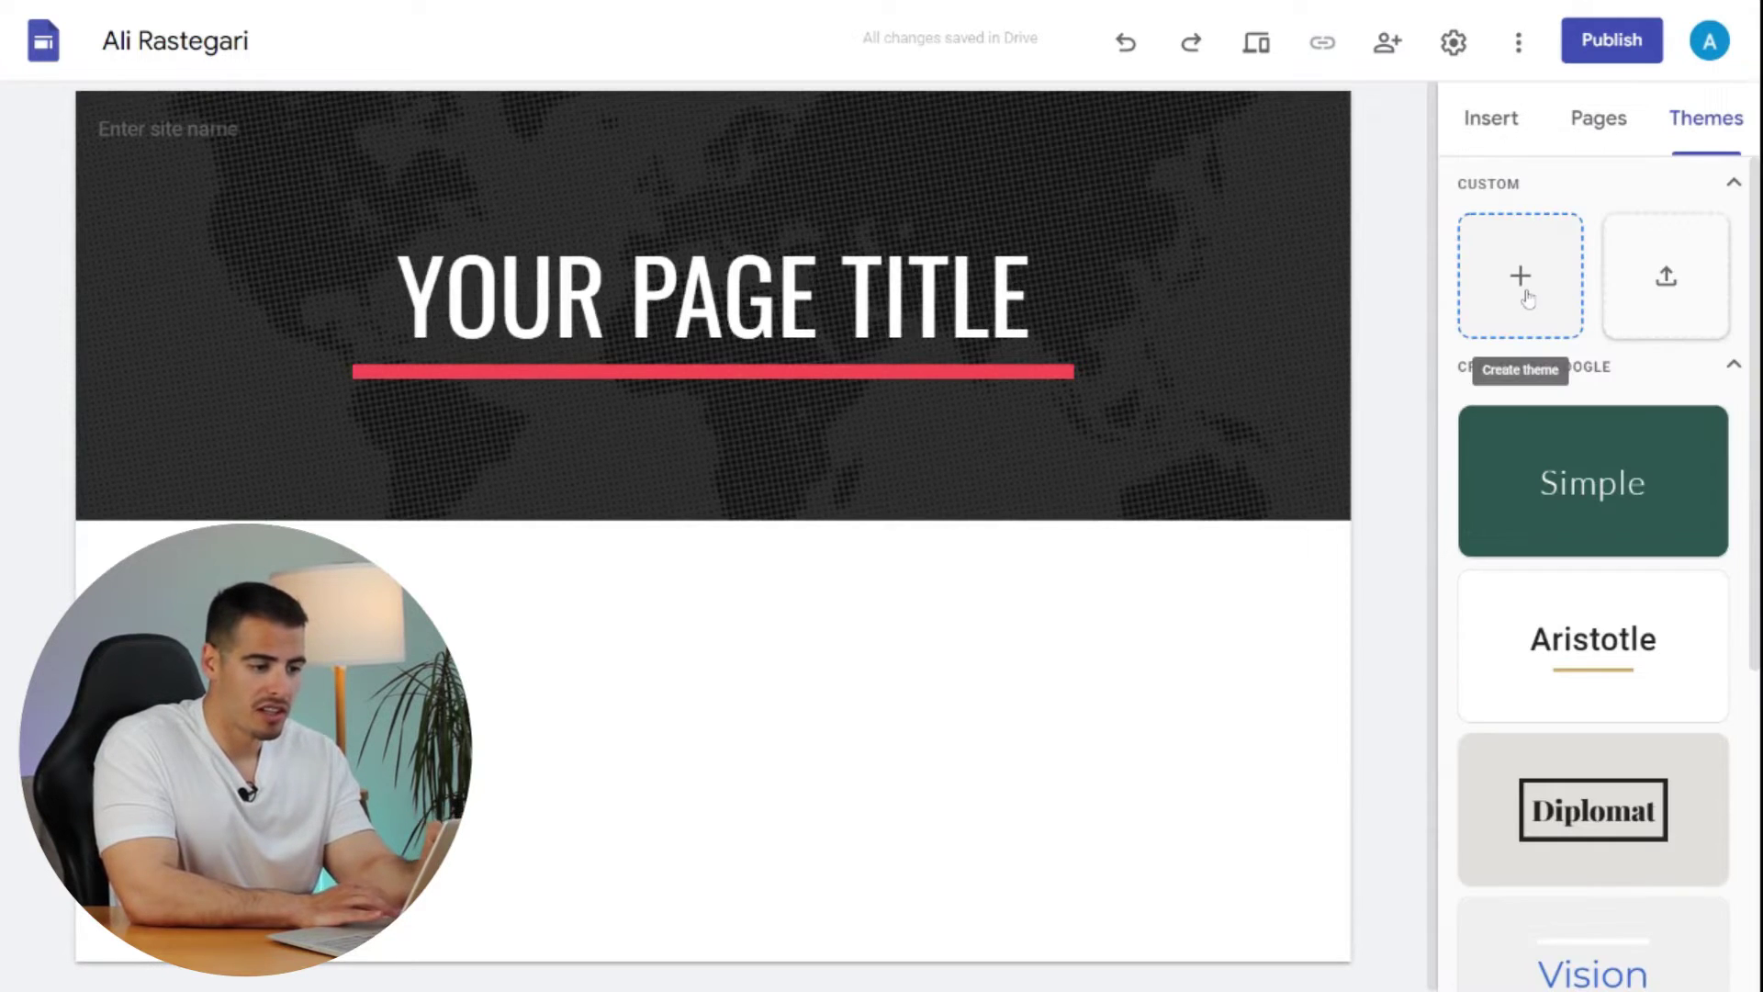
left_click(1523, 285)
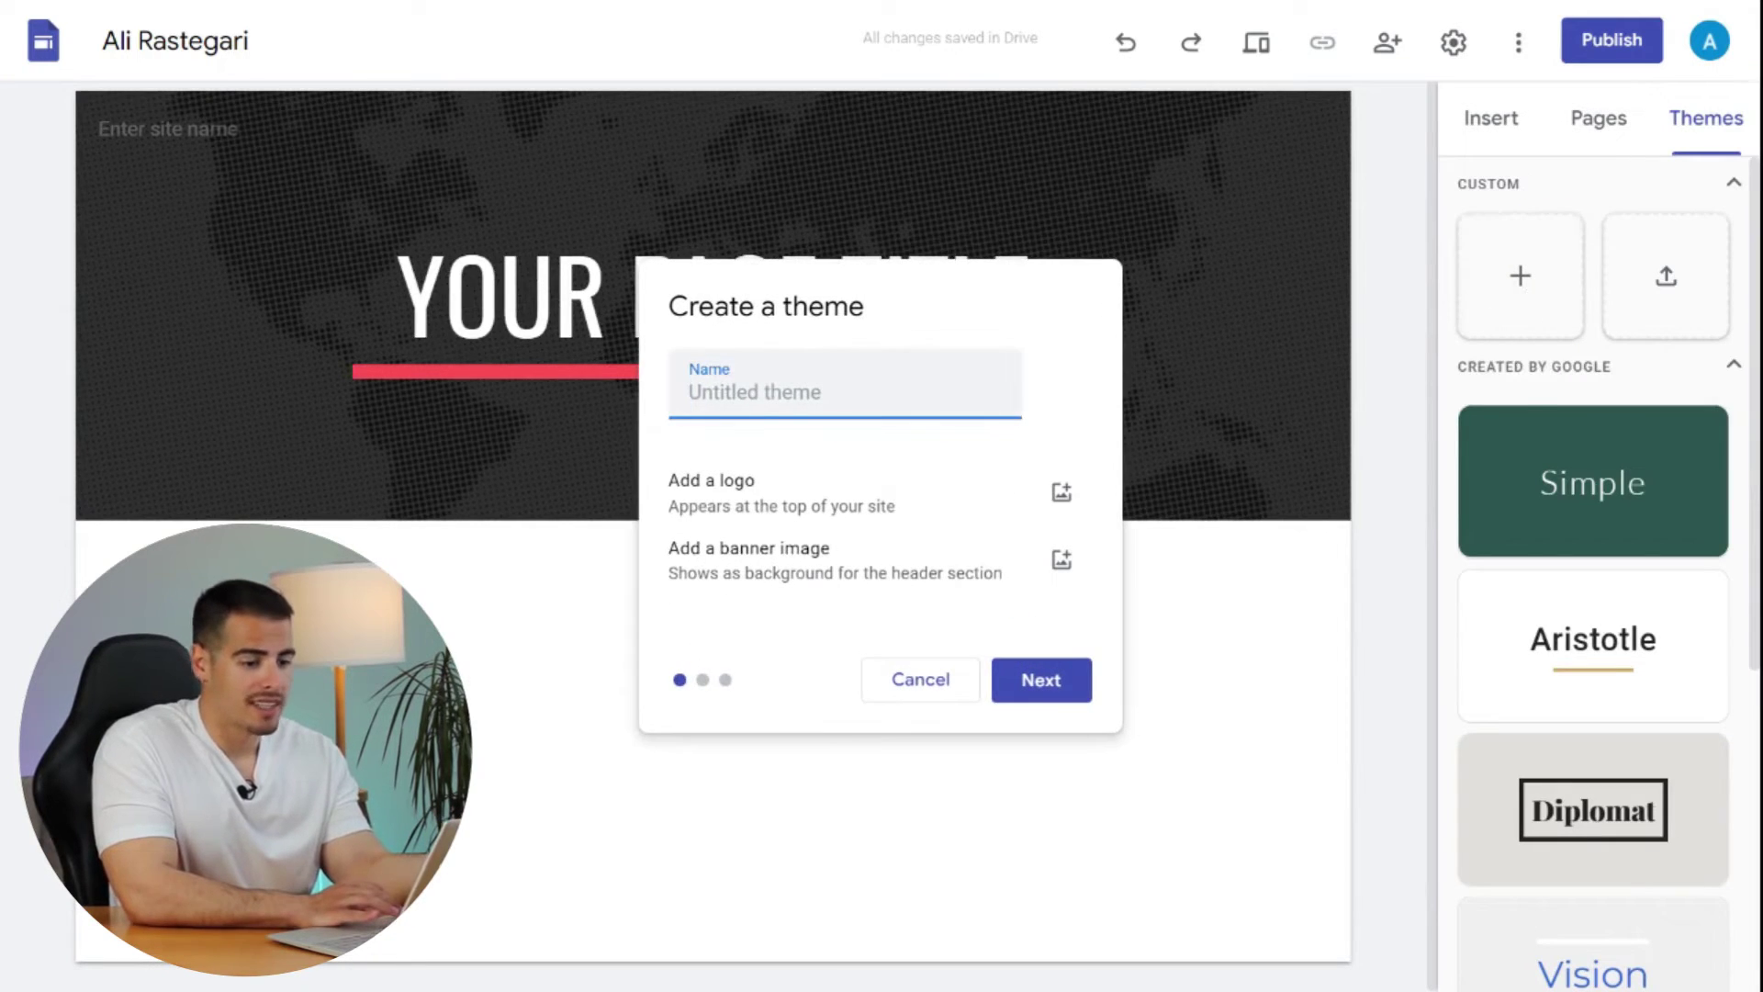
- Create the custom theme 'Theme 1' using a preset colour palette
type("Theme 1")
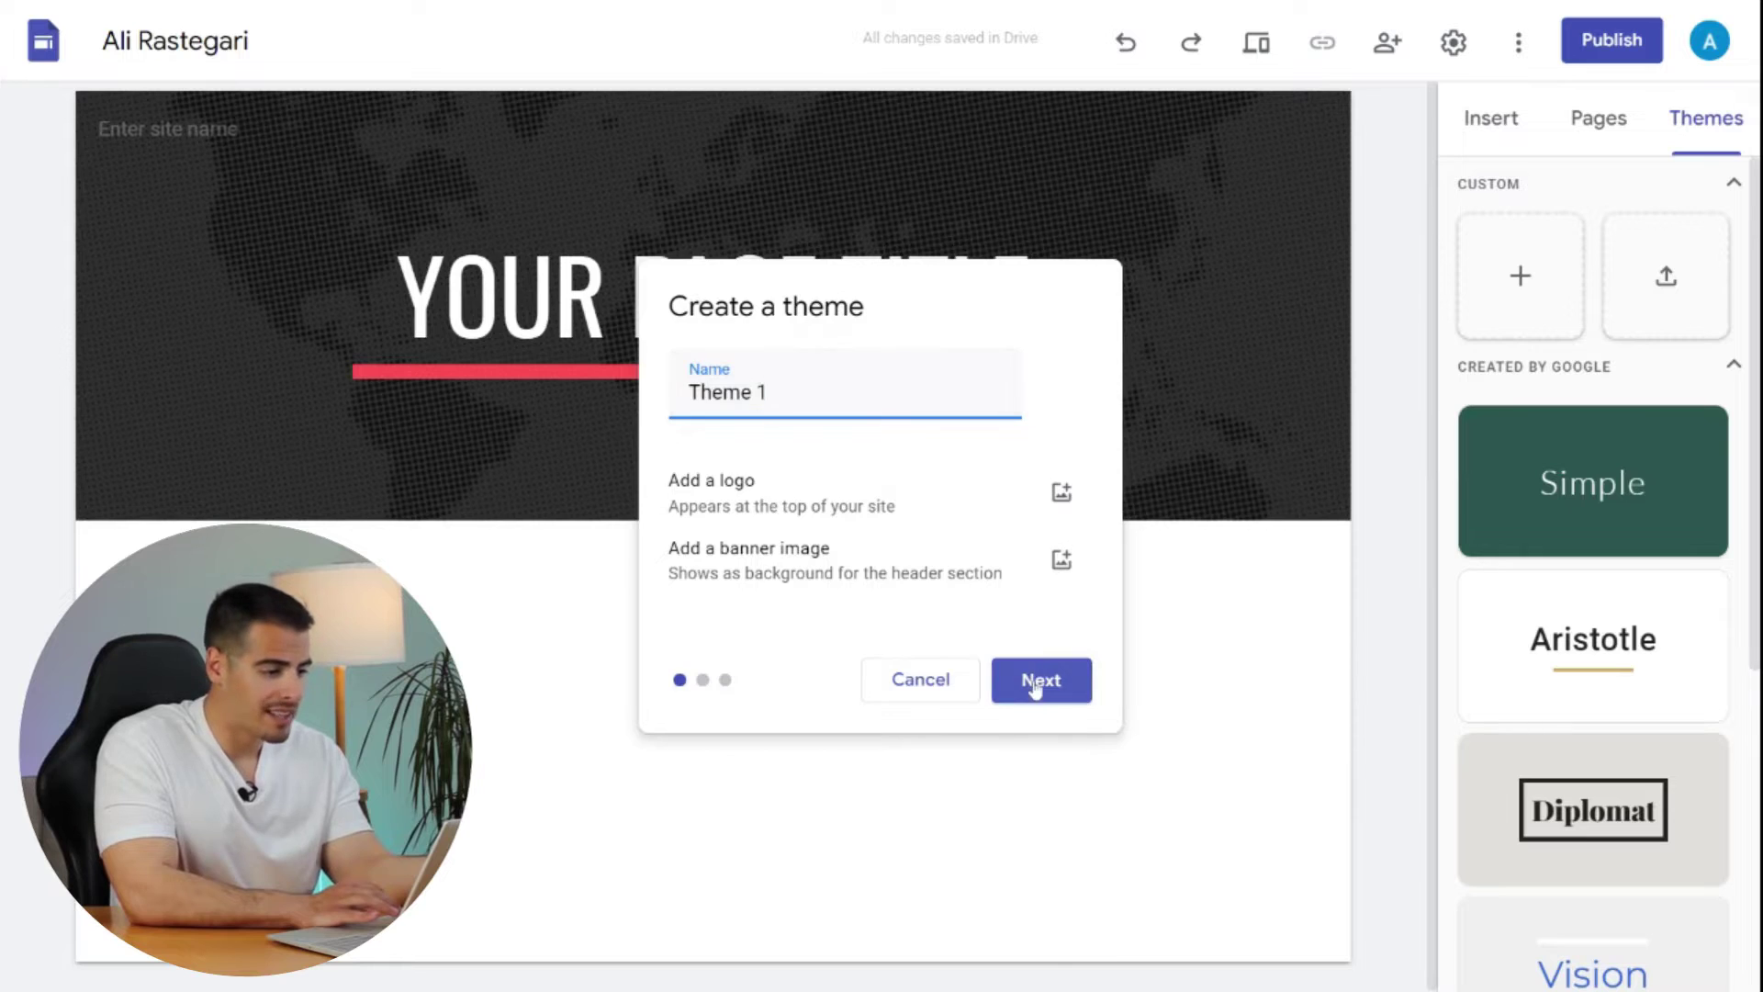
left_click(1036, 682)
left_click(1040, 688)
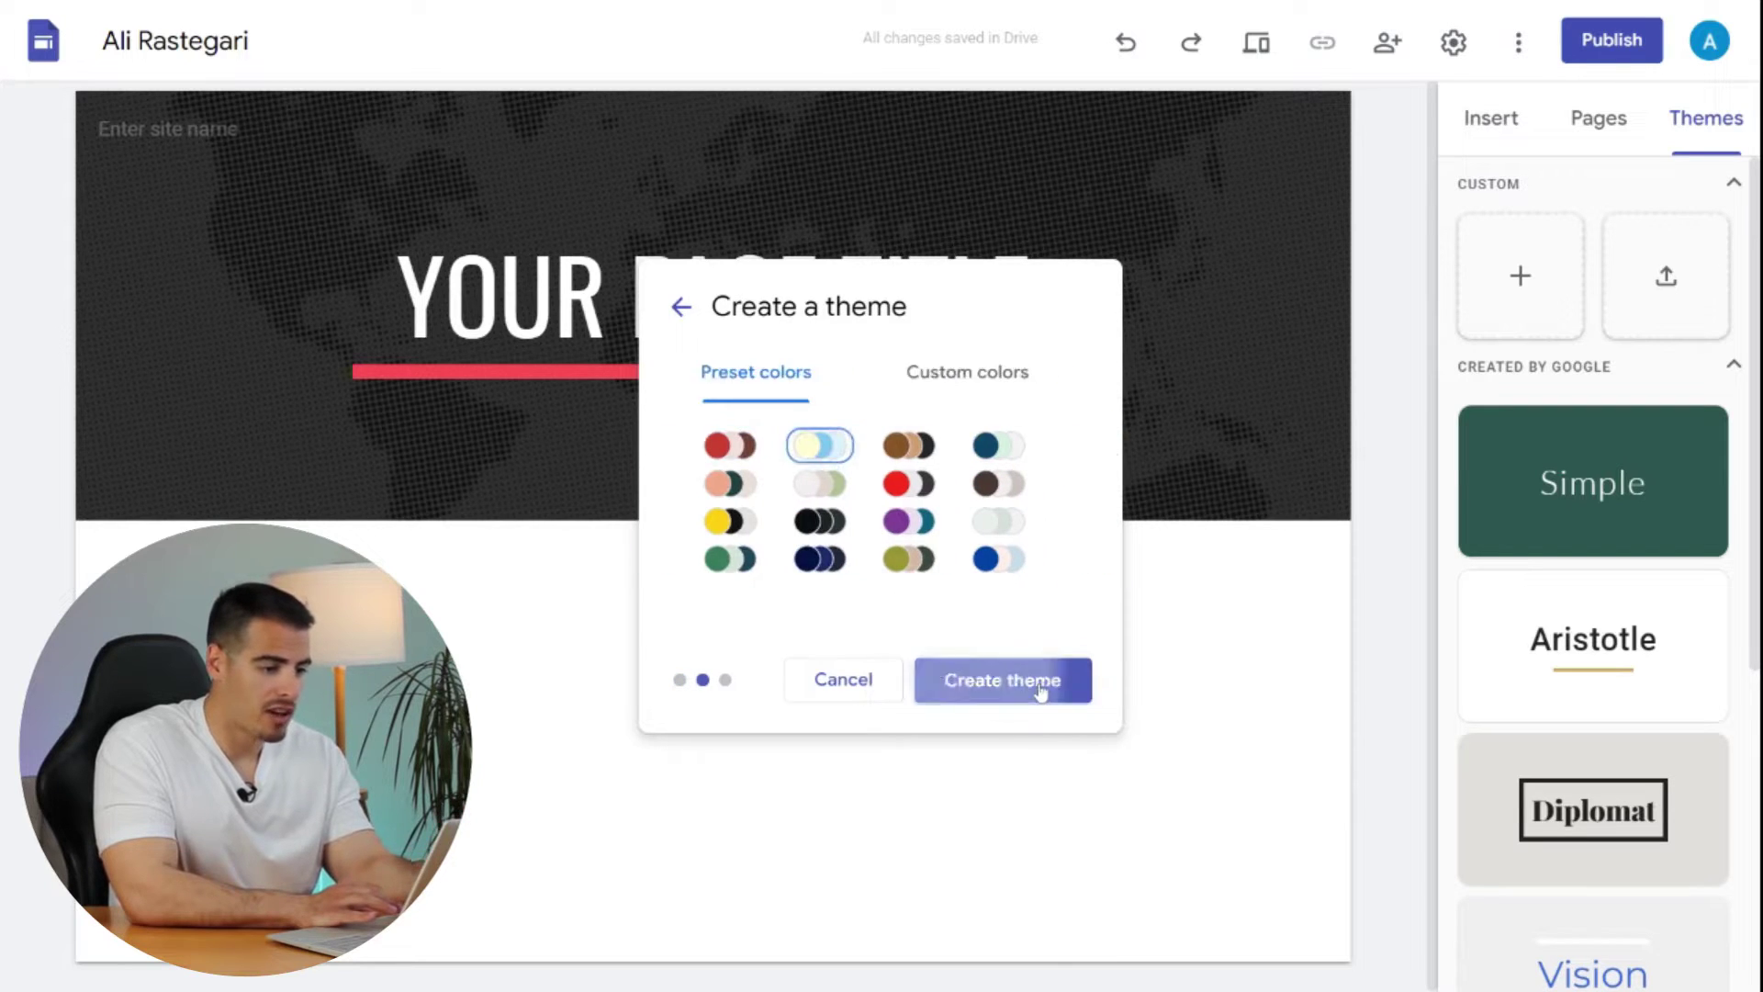
left_click(1040, 688)
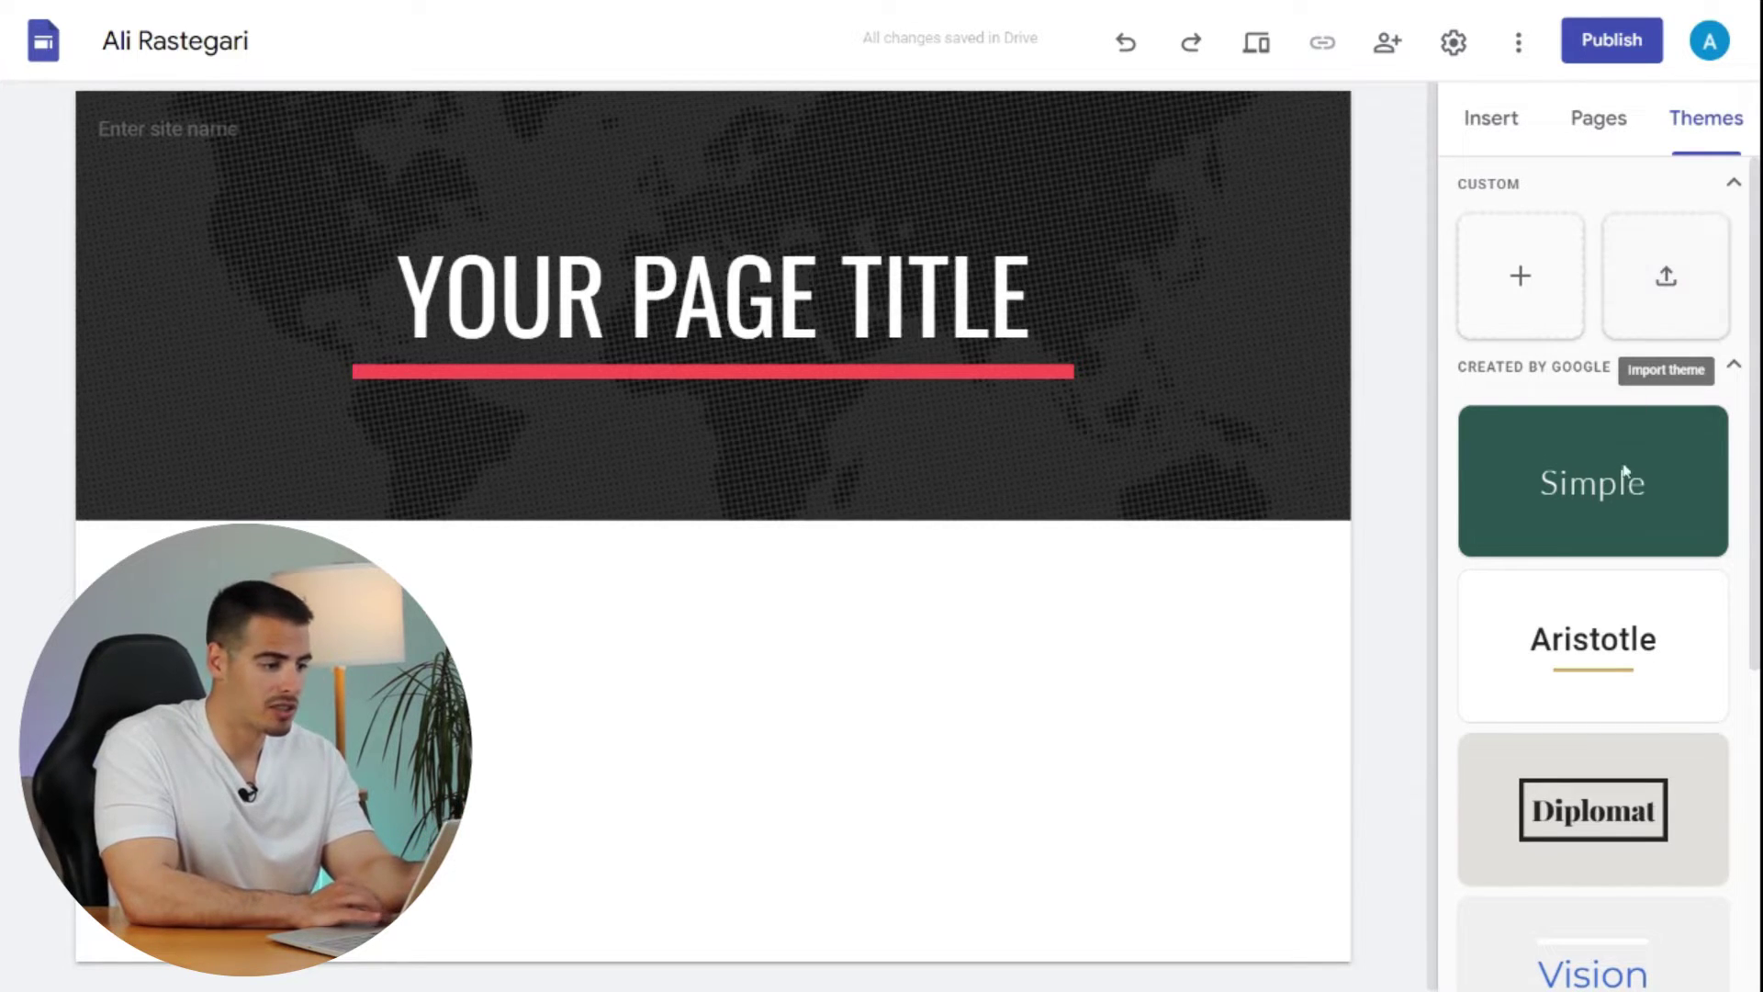
- Apply the Aristotle theme with its gold title underline and bring back the Insert options
left_click(1595, 643)
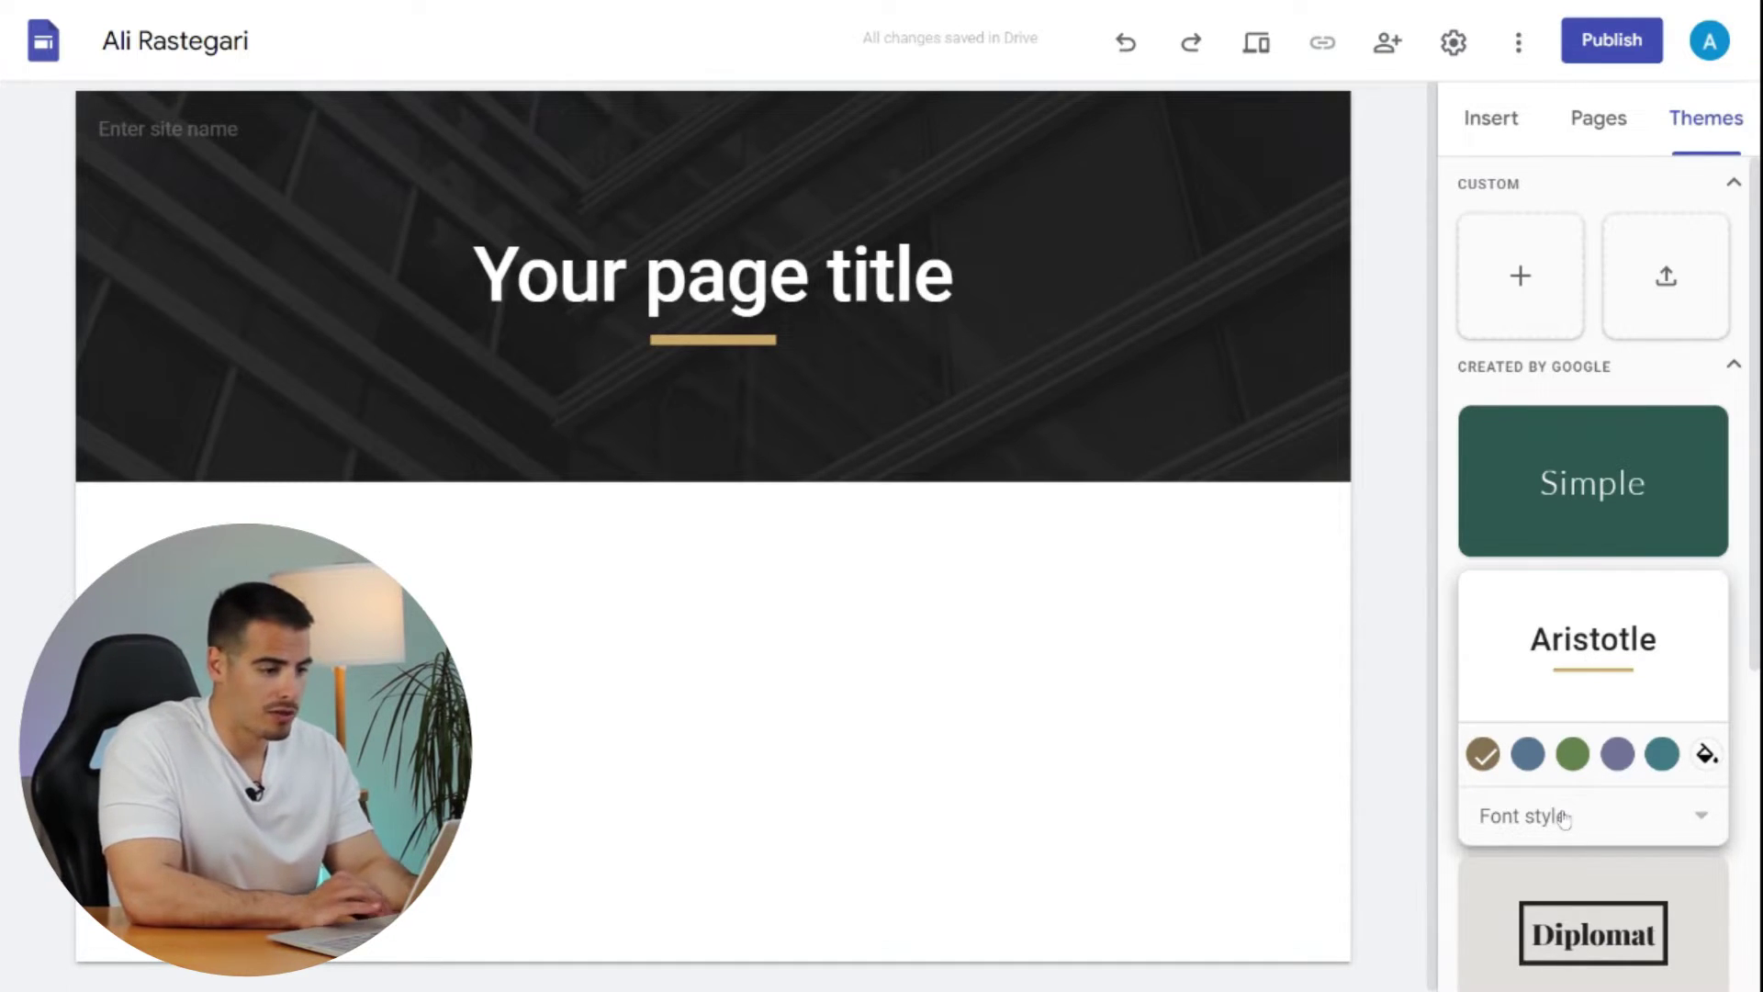
left_click(1496, 124)
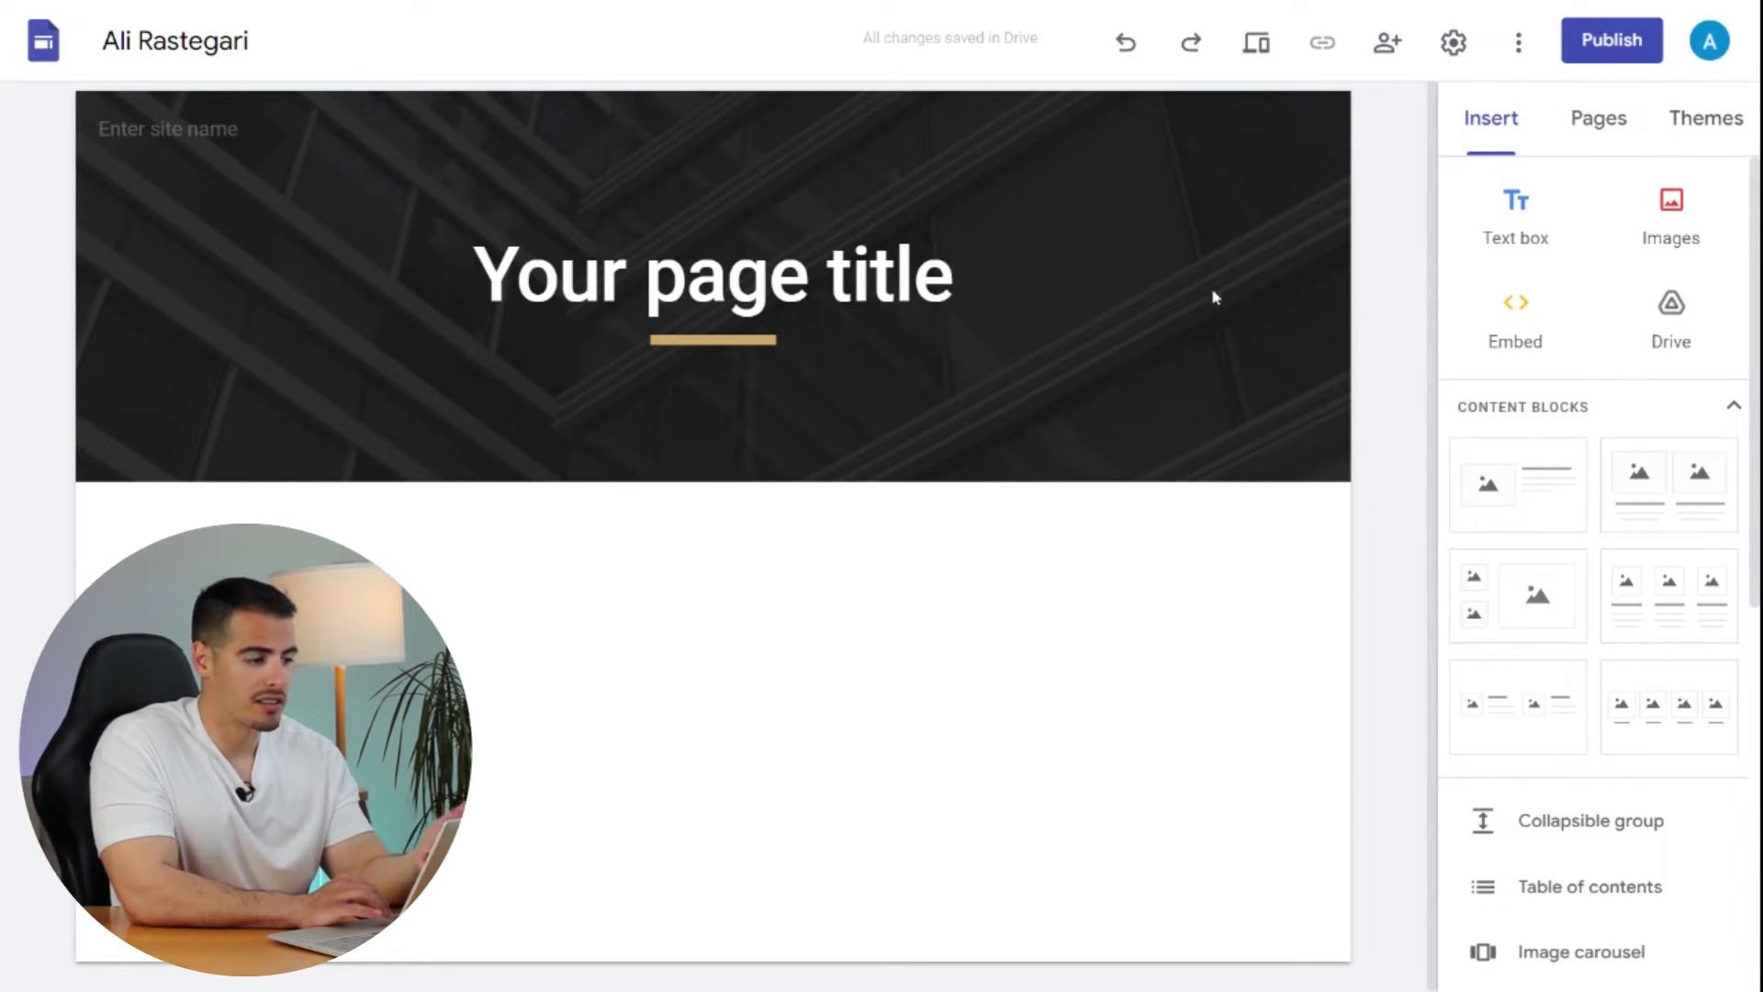
mouse_move(658, 418)
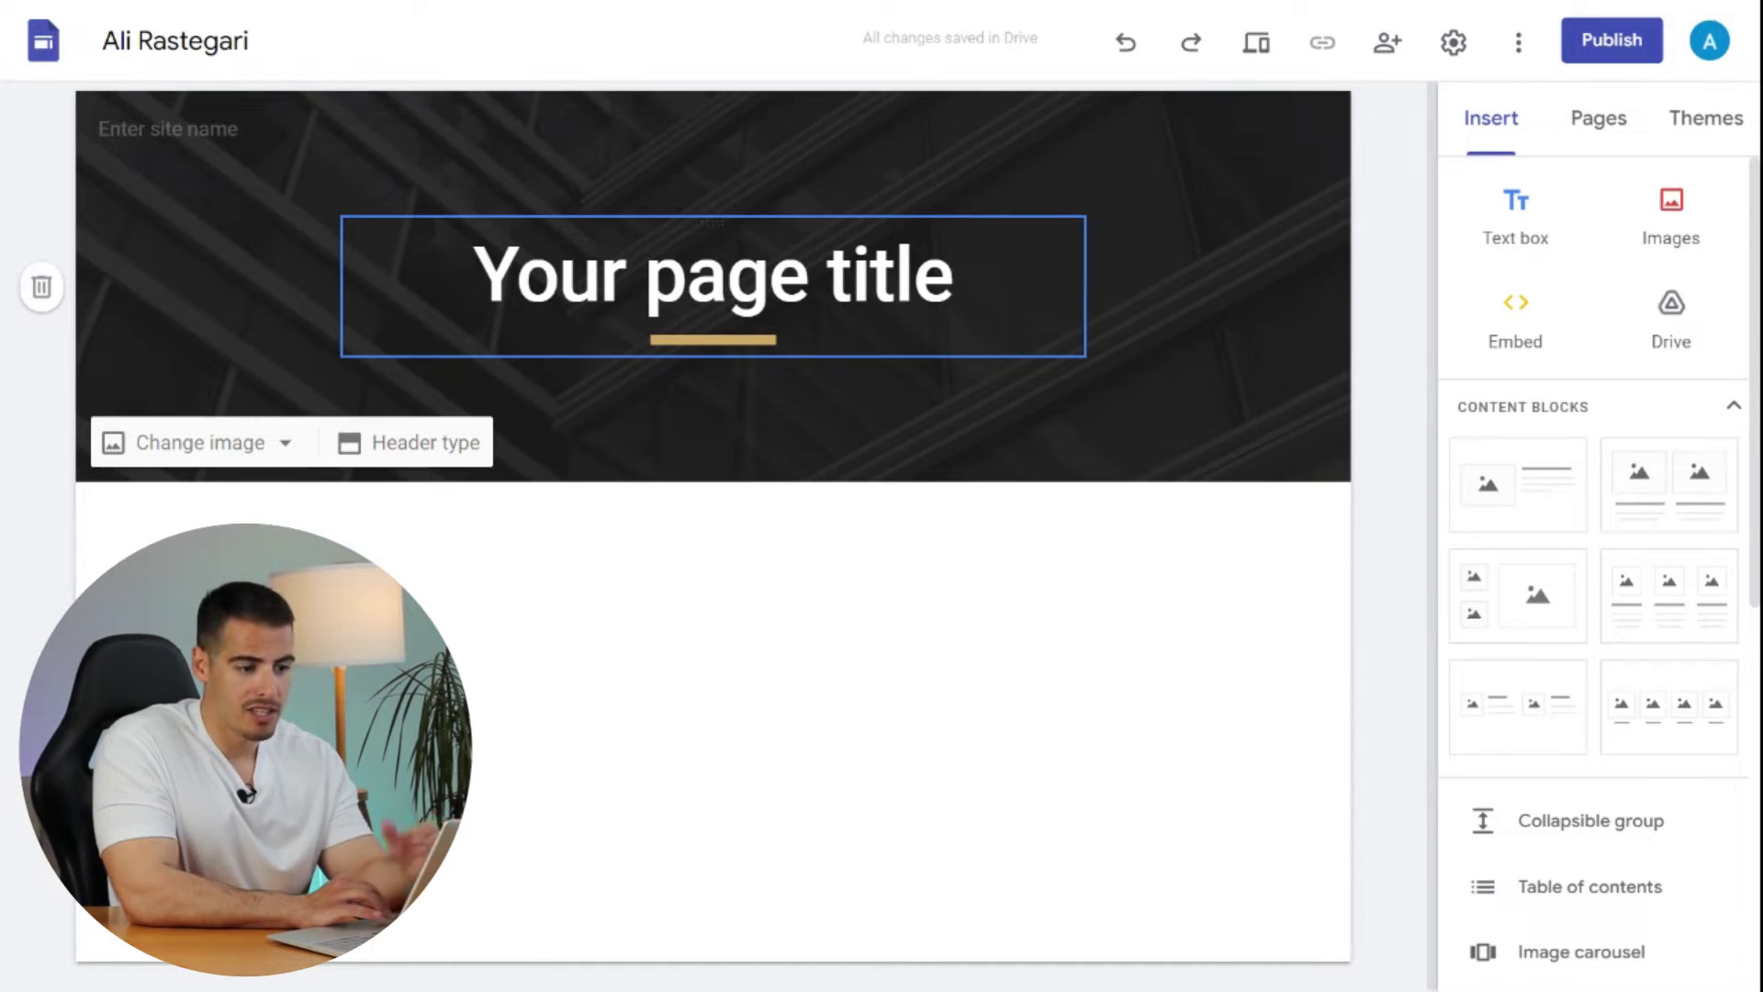
- Set the header background to the laptop-on-desk photo from an 'accounting' search, with the tint turned off
left_click(250, 441)
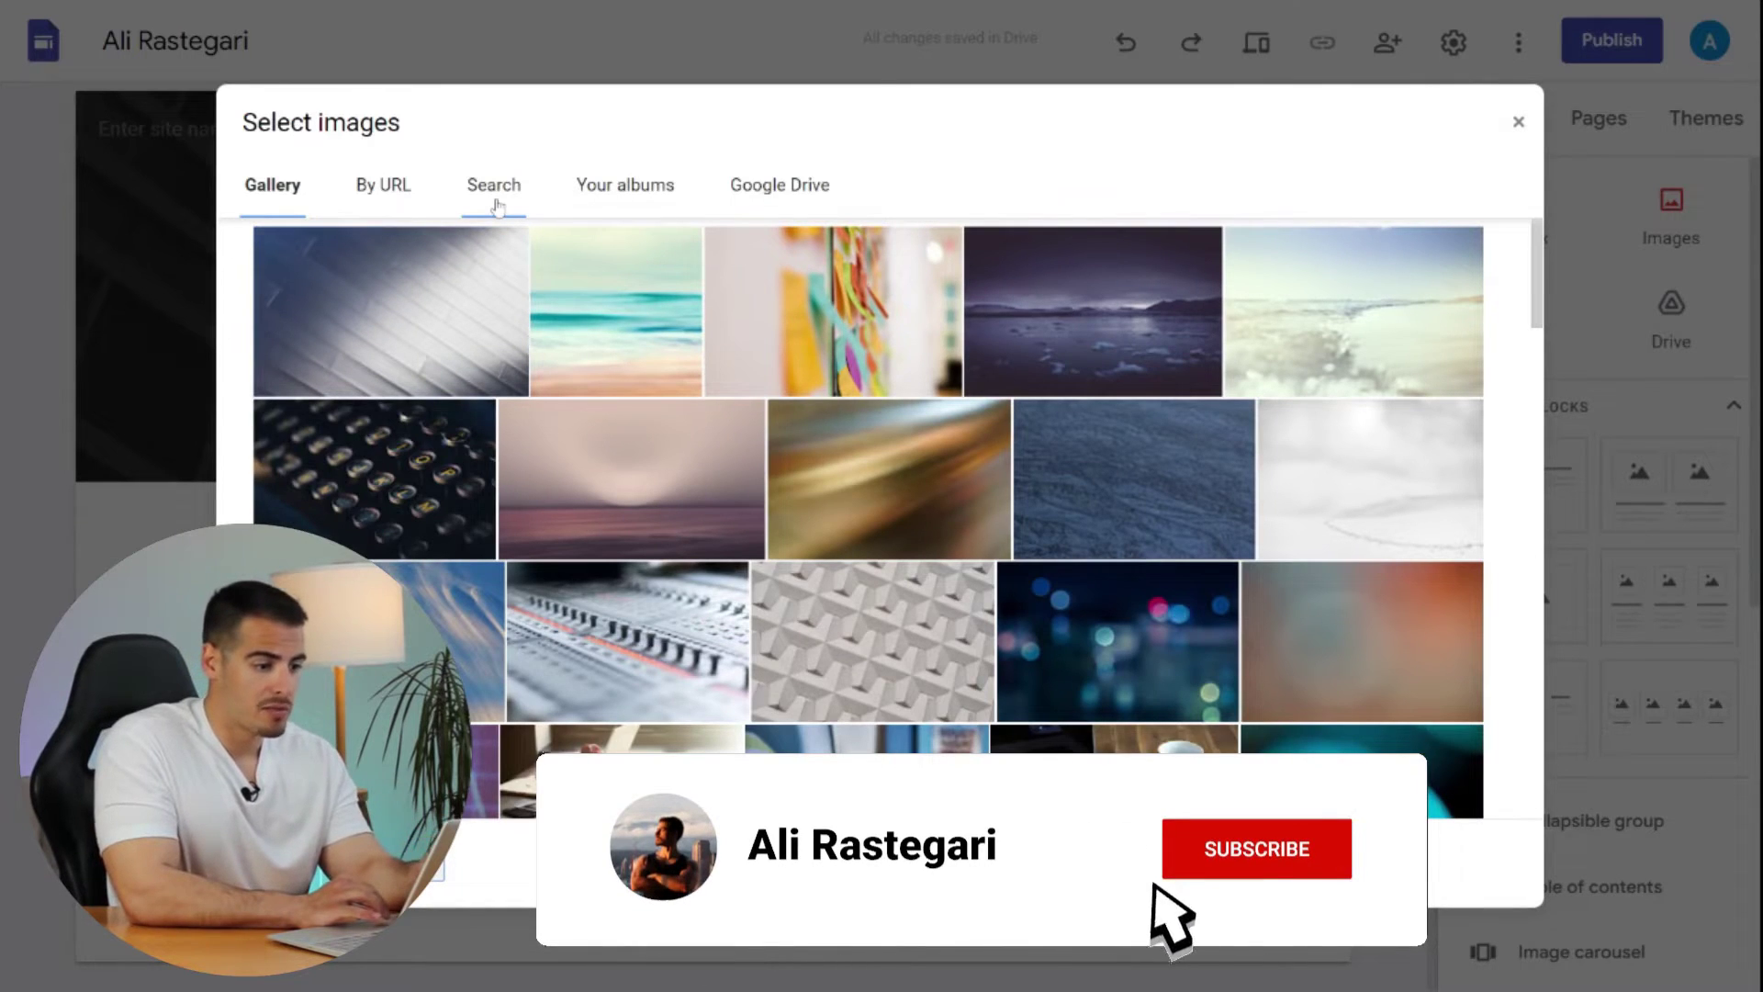
left_click(512, 205)
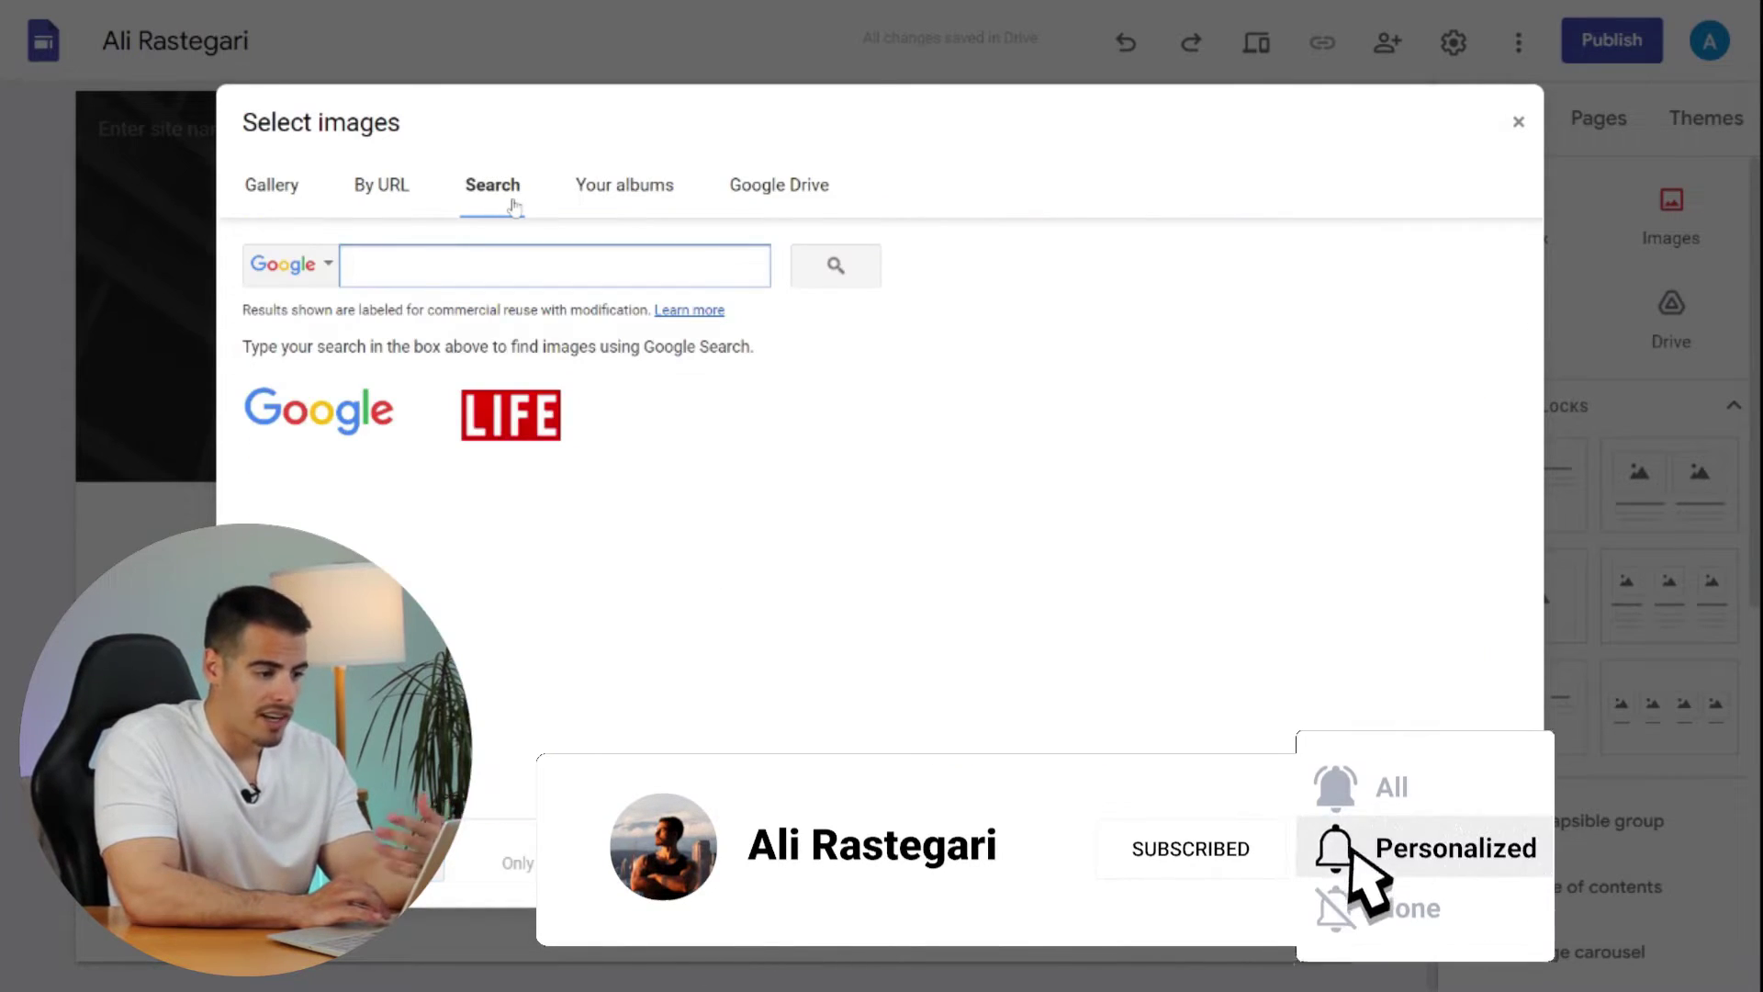
type("accounting")
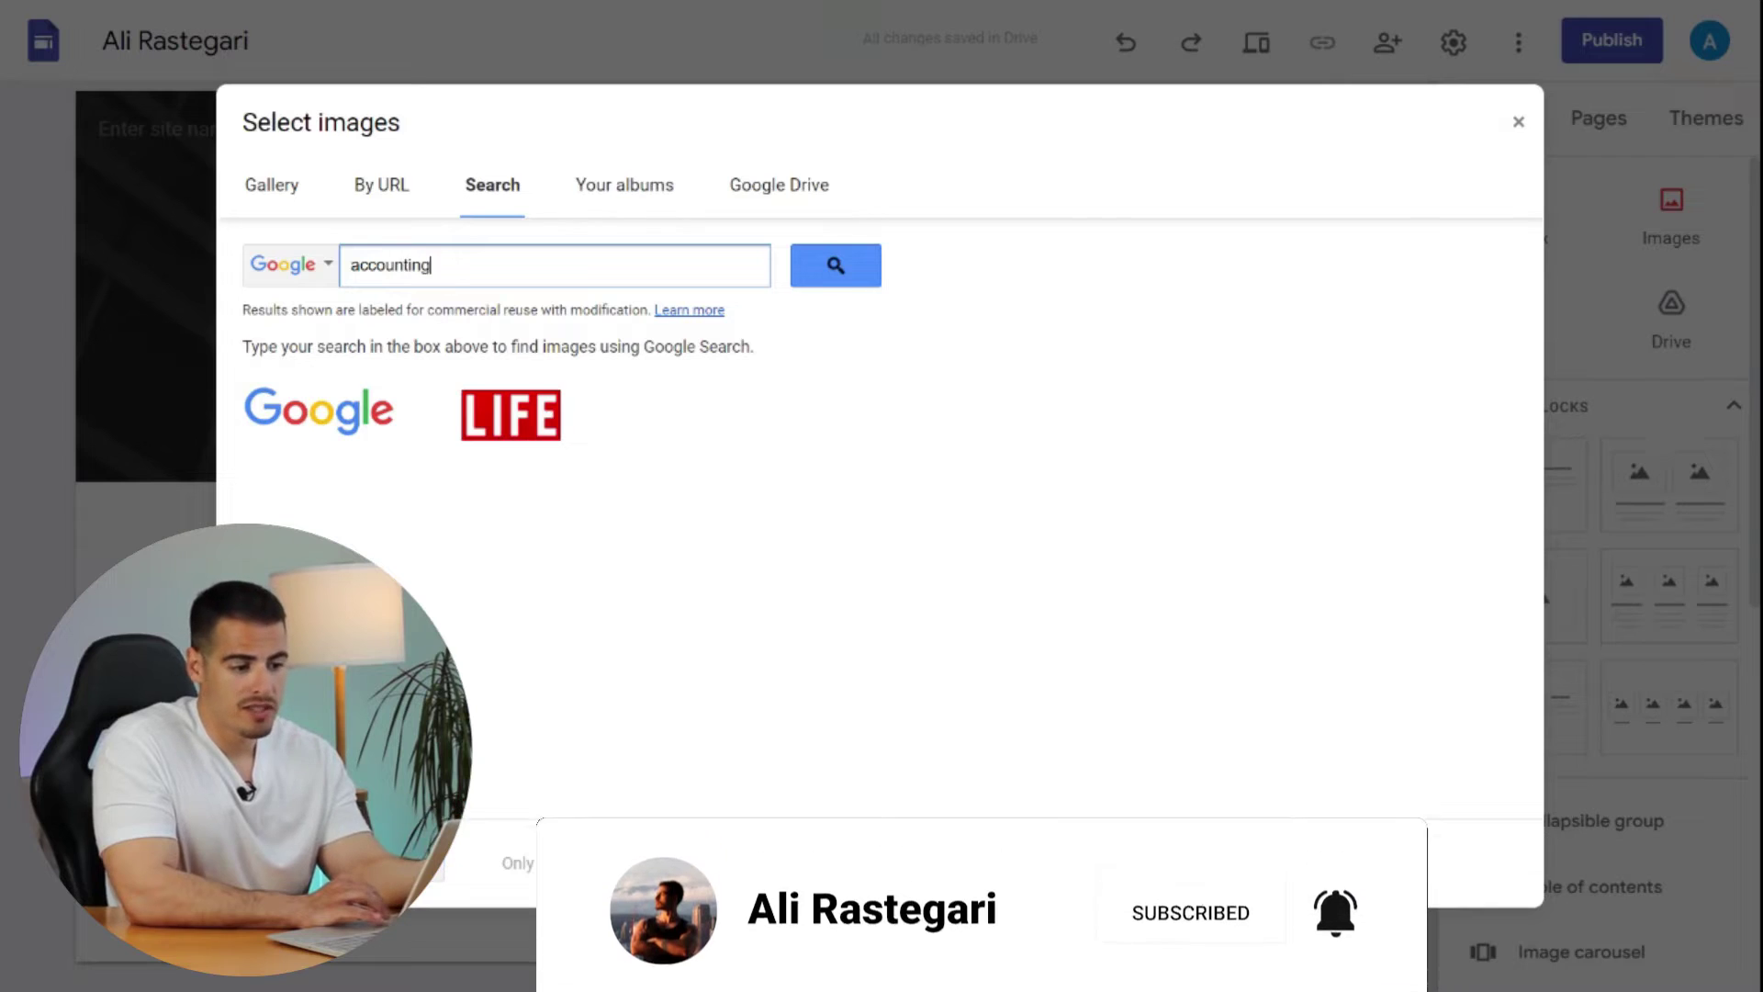
key("Return")
double_click(347, 505)
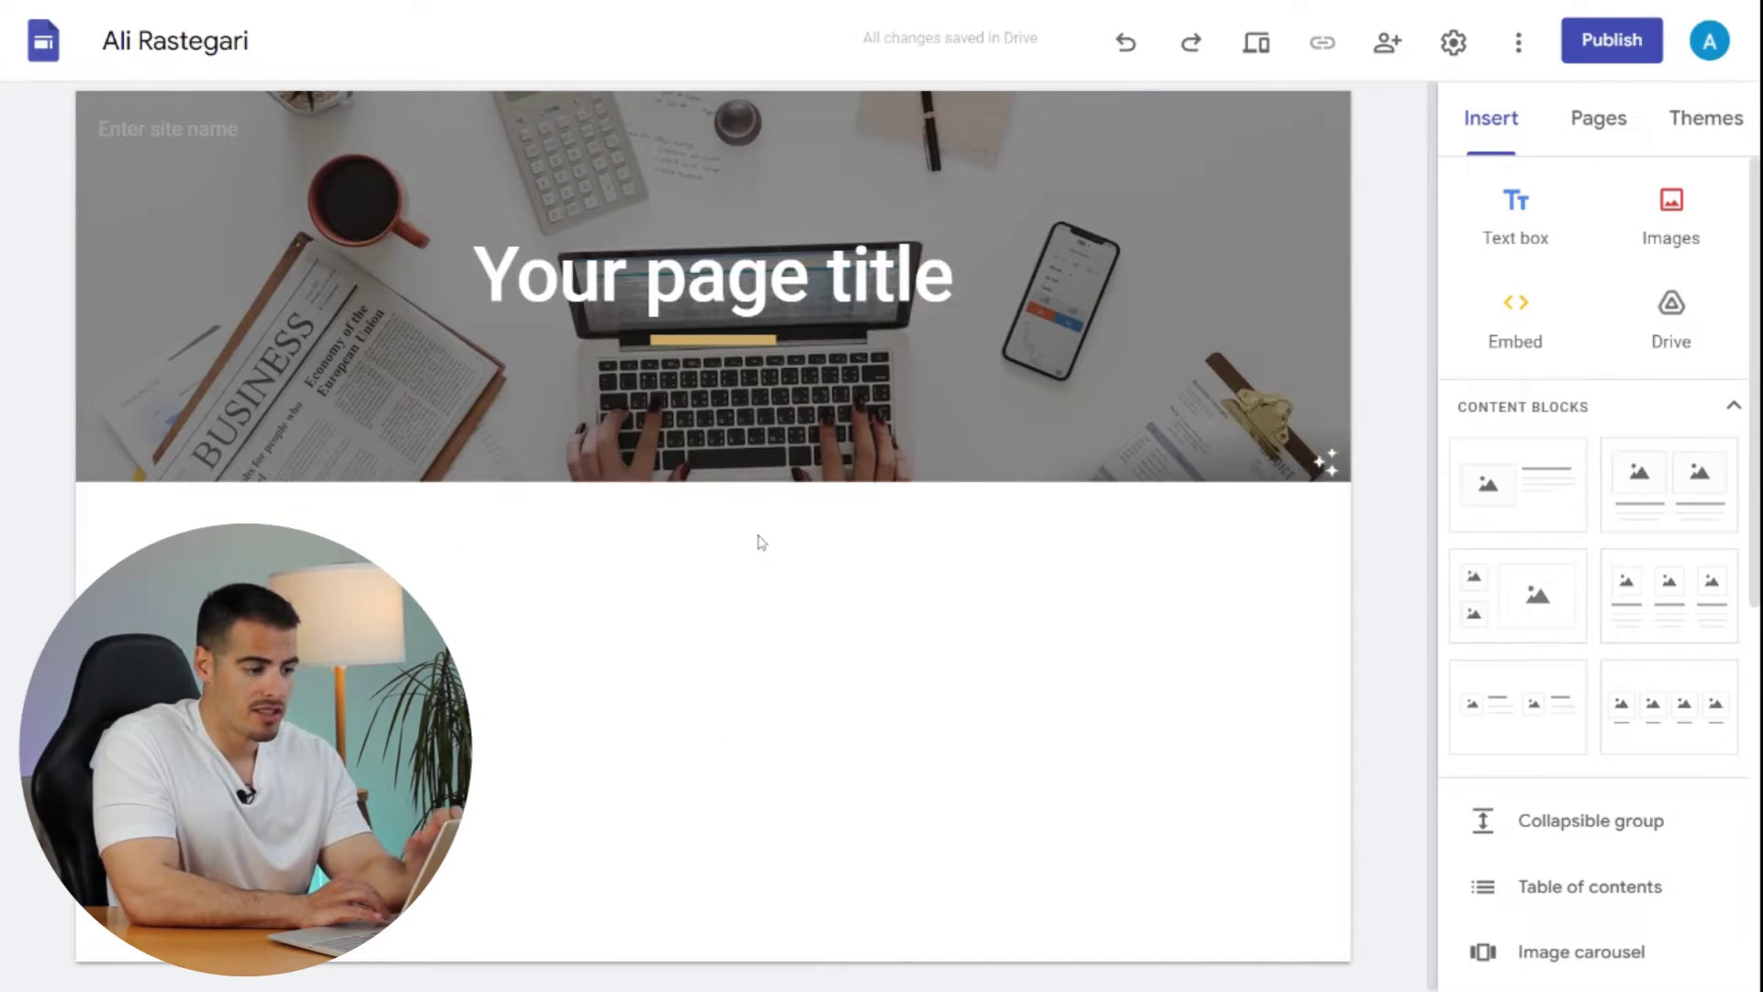
mouse_move(308, 316)
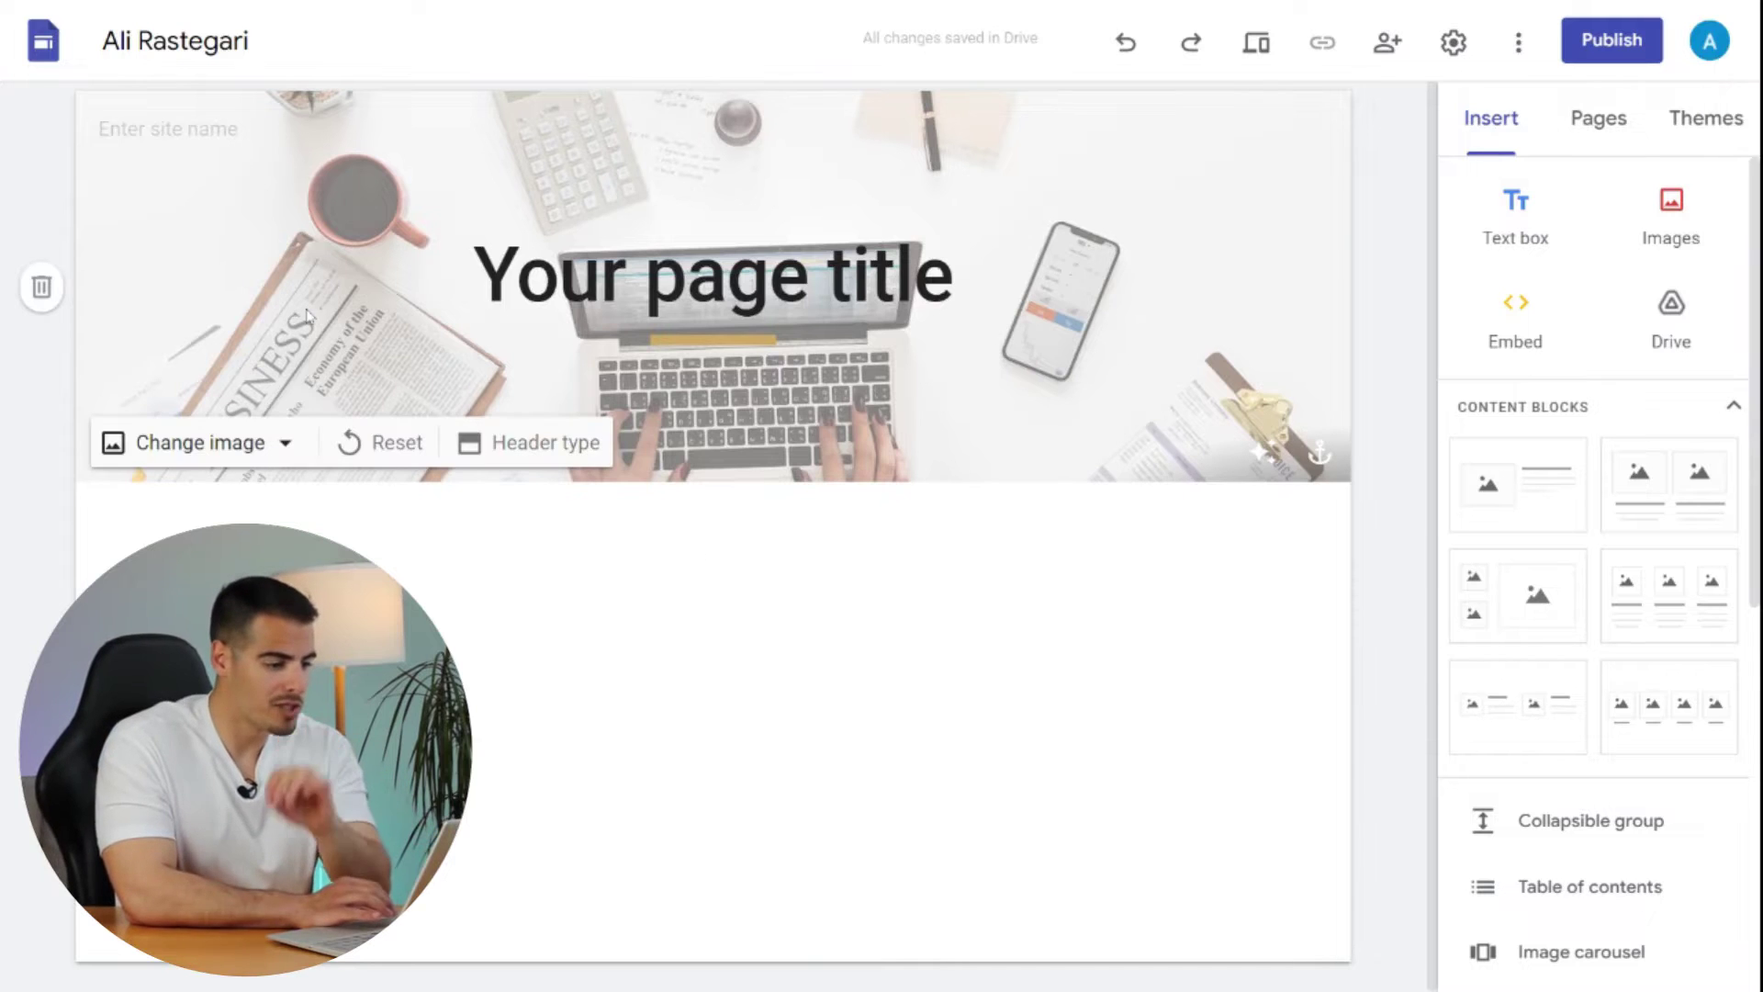
left_click(1257, 453)
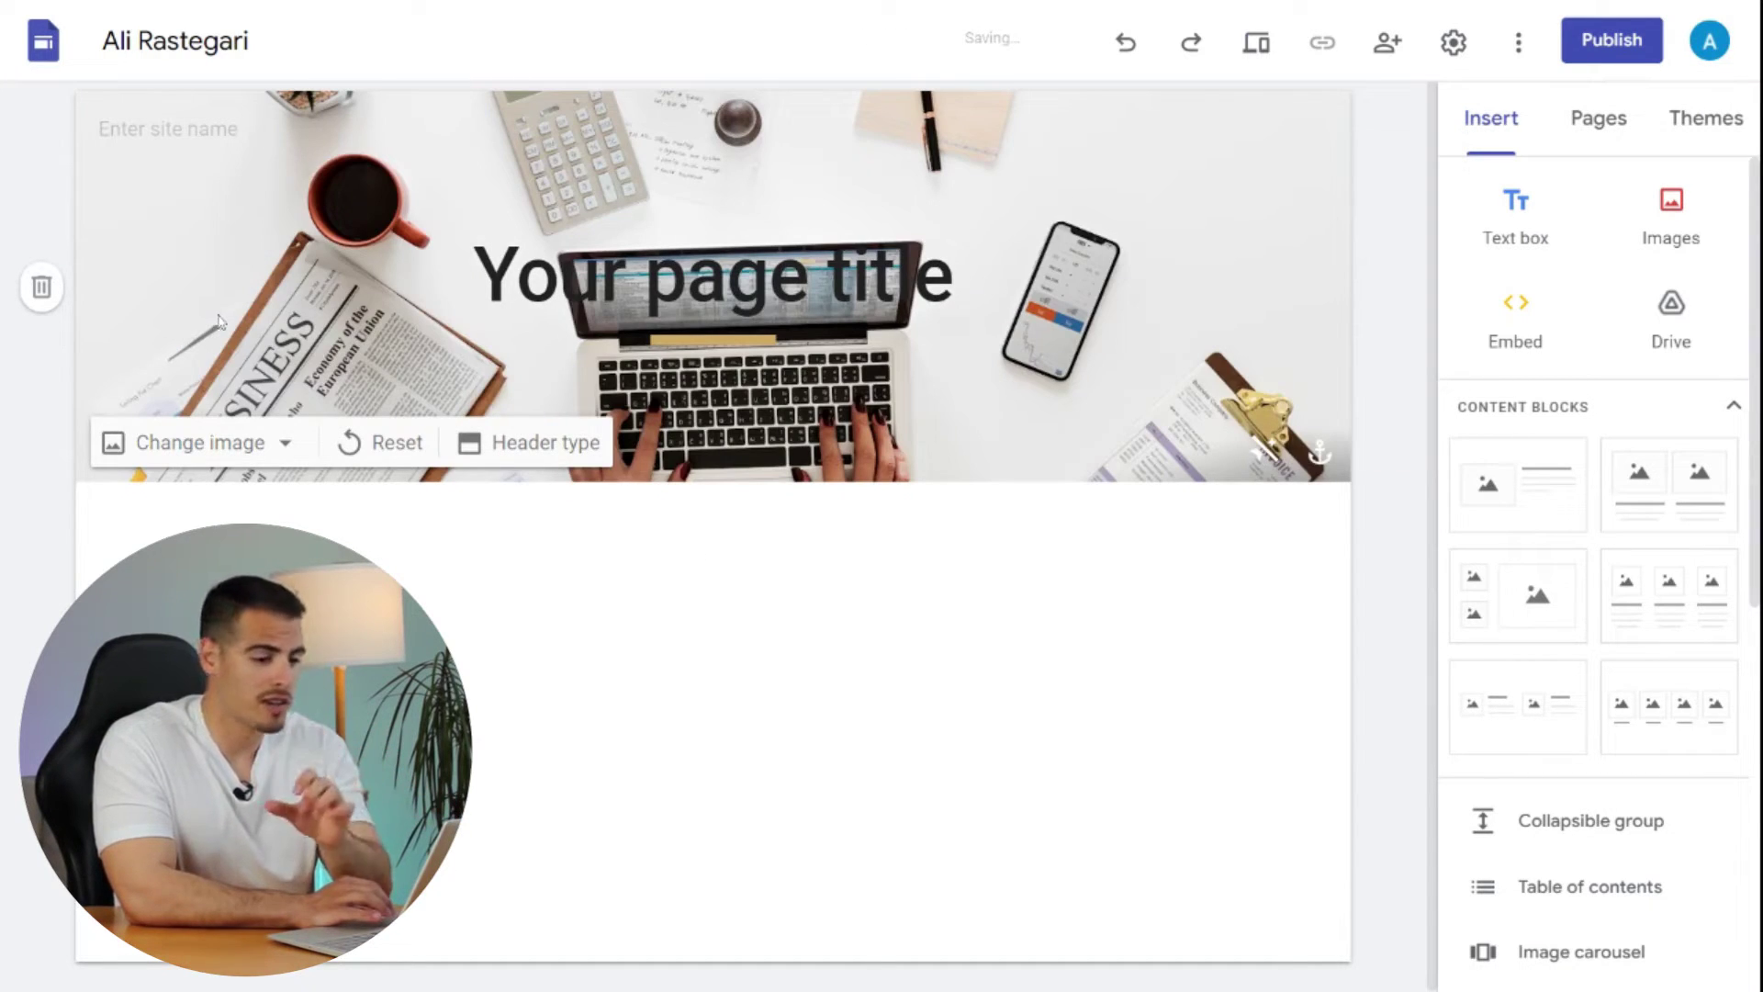
- Replace the header image with the first 'vancouver' search result, a skyline with mountains
left_click(232, 445)
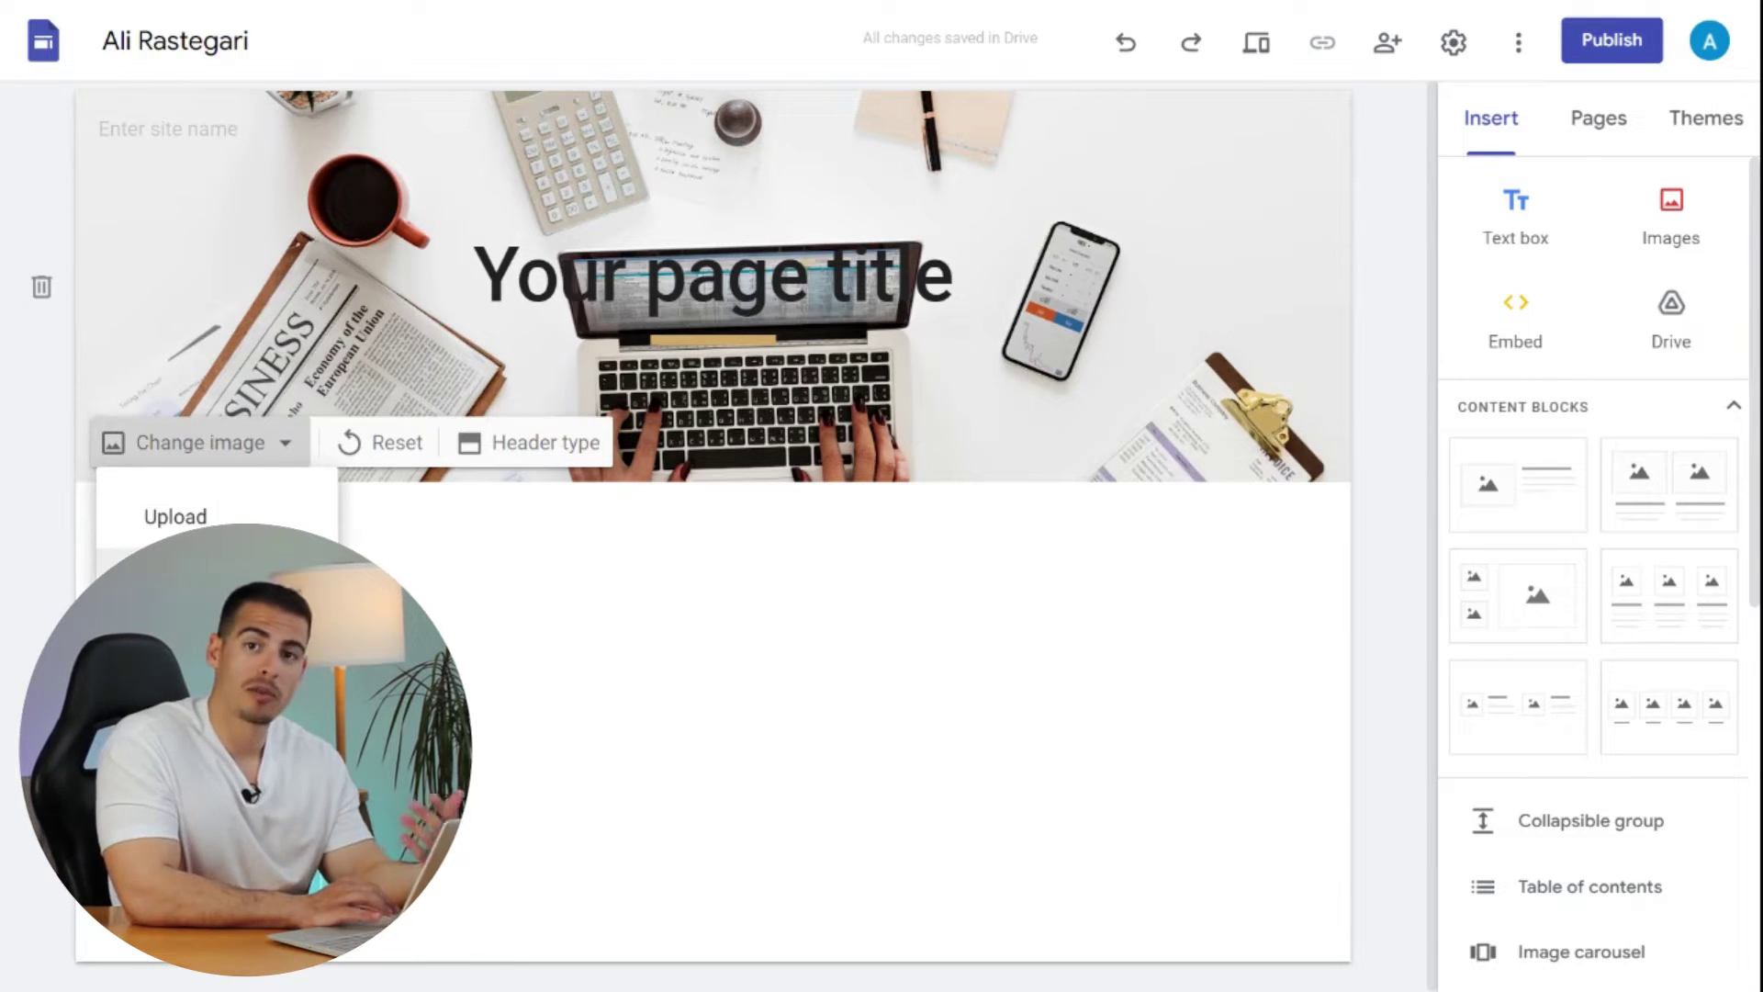
left_click(175, 562)
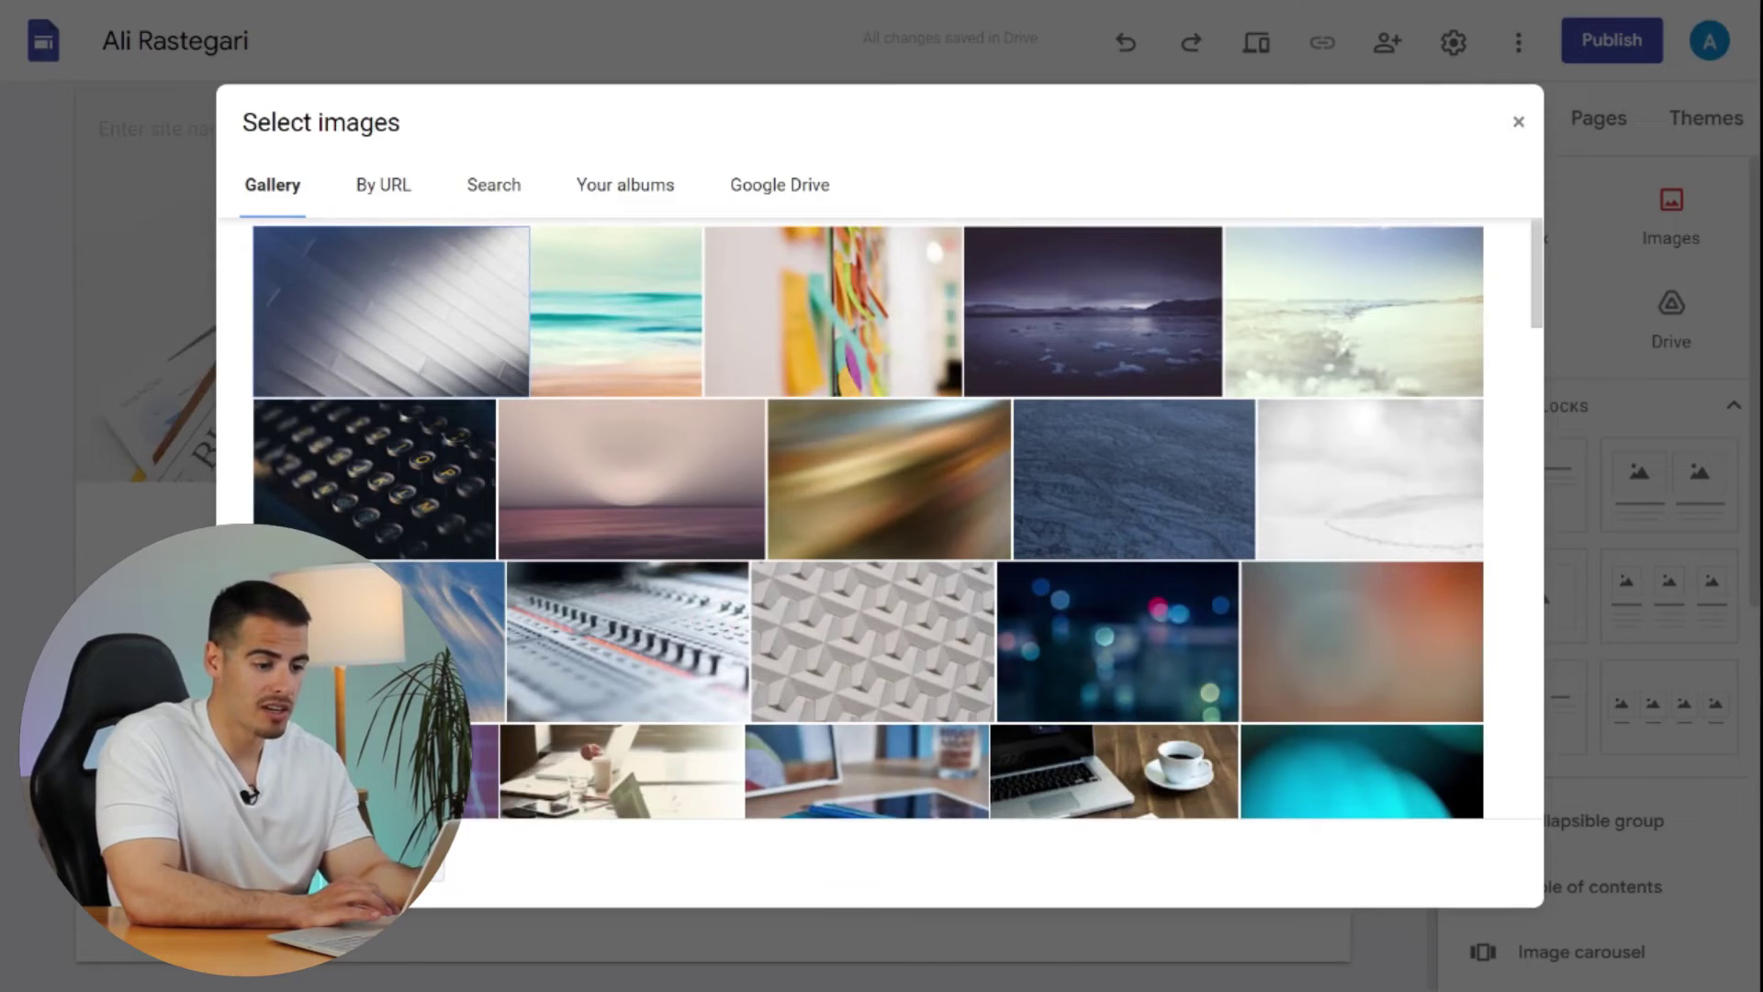
left_click(490, 188)
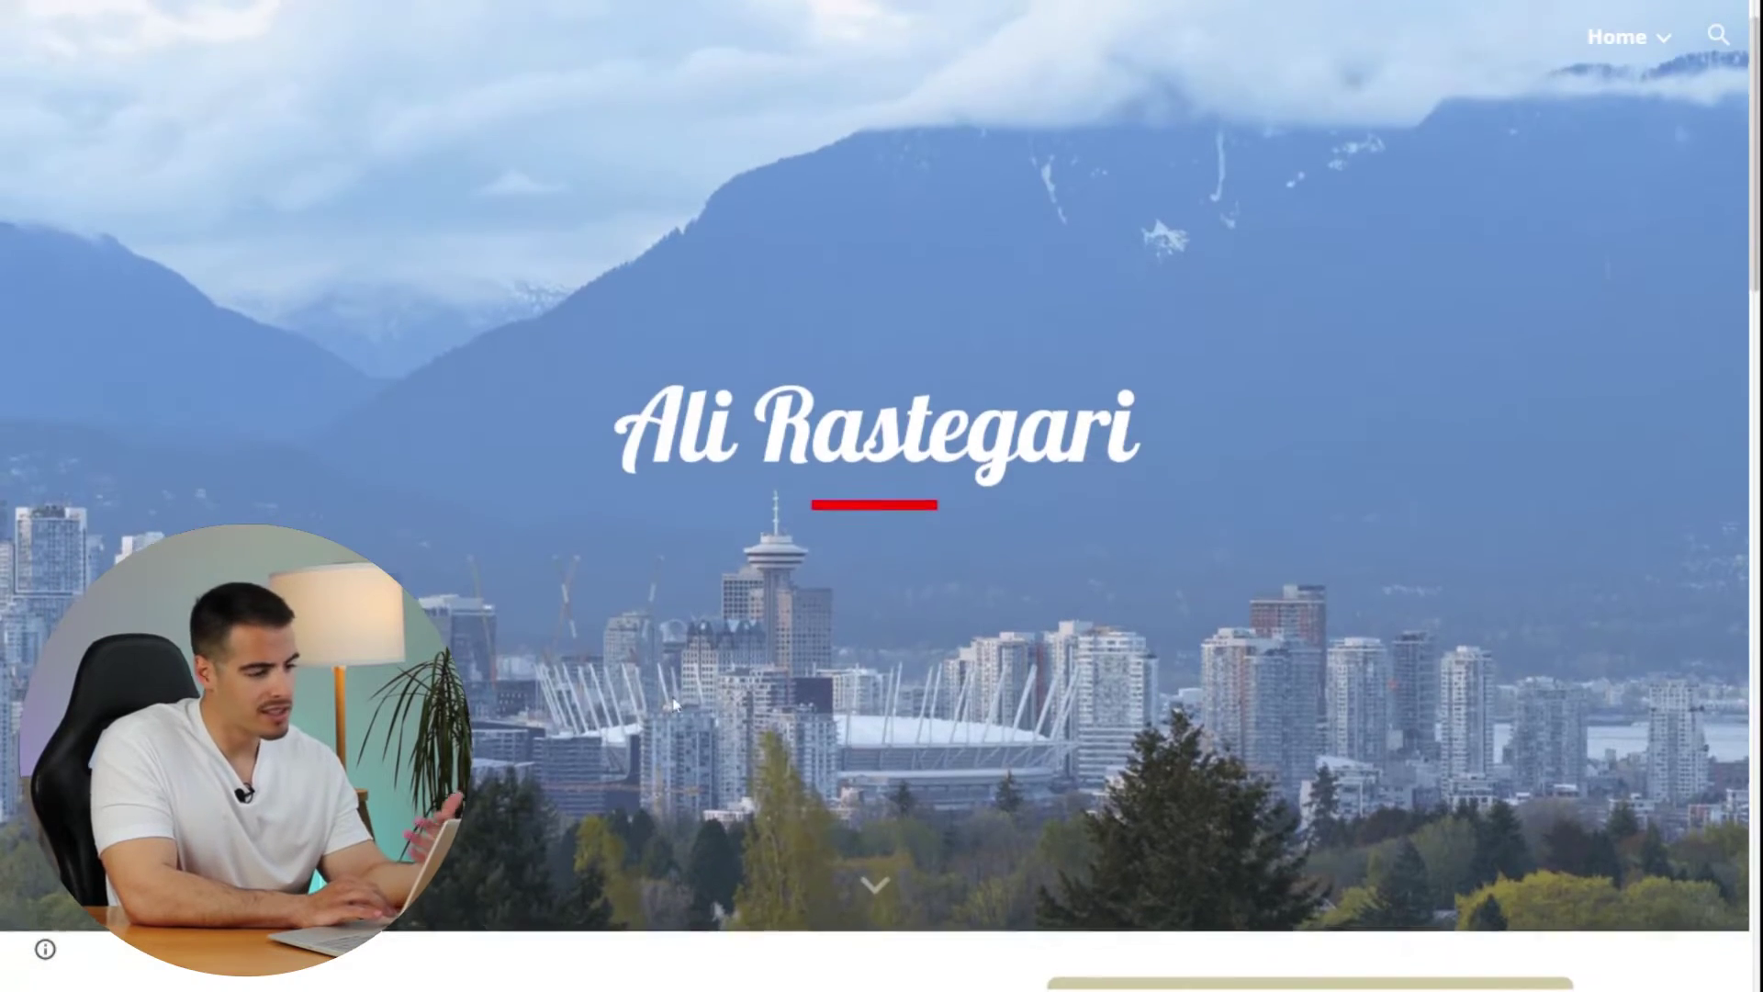
scroll(881, 496, "down", 1)
scroll(882, 496, "up", 1)
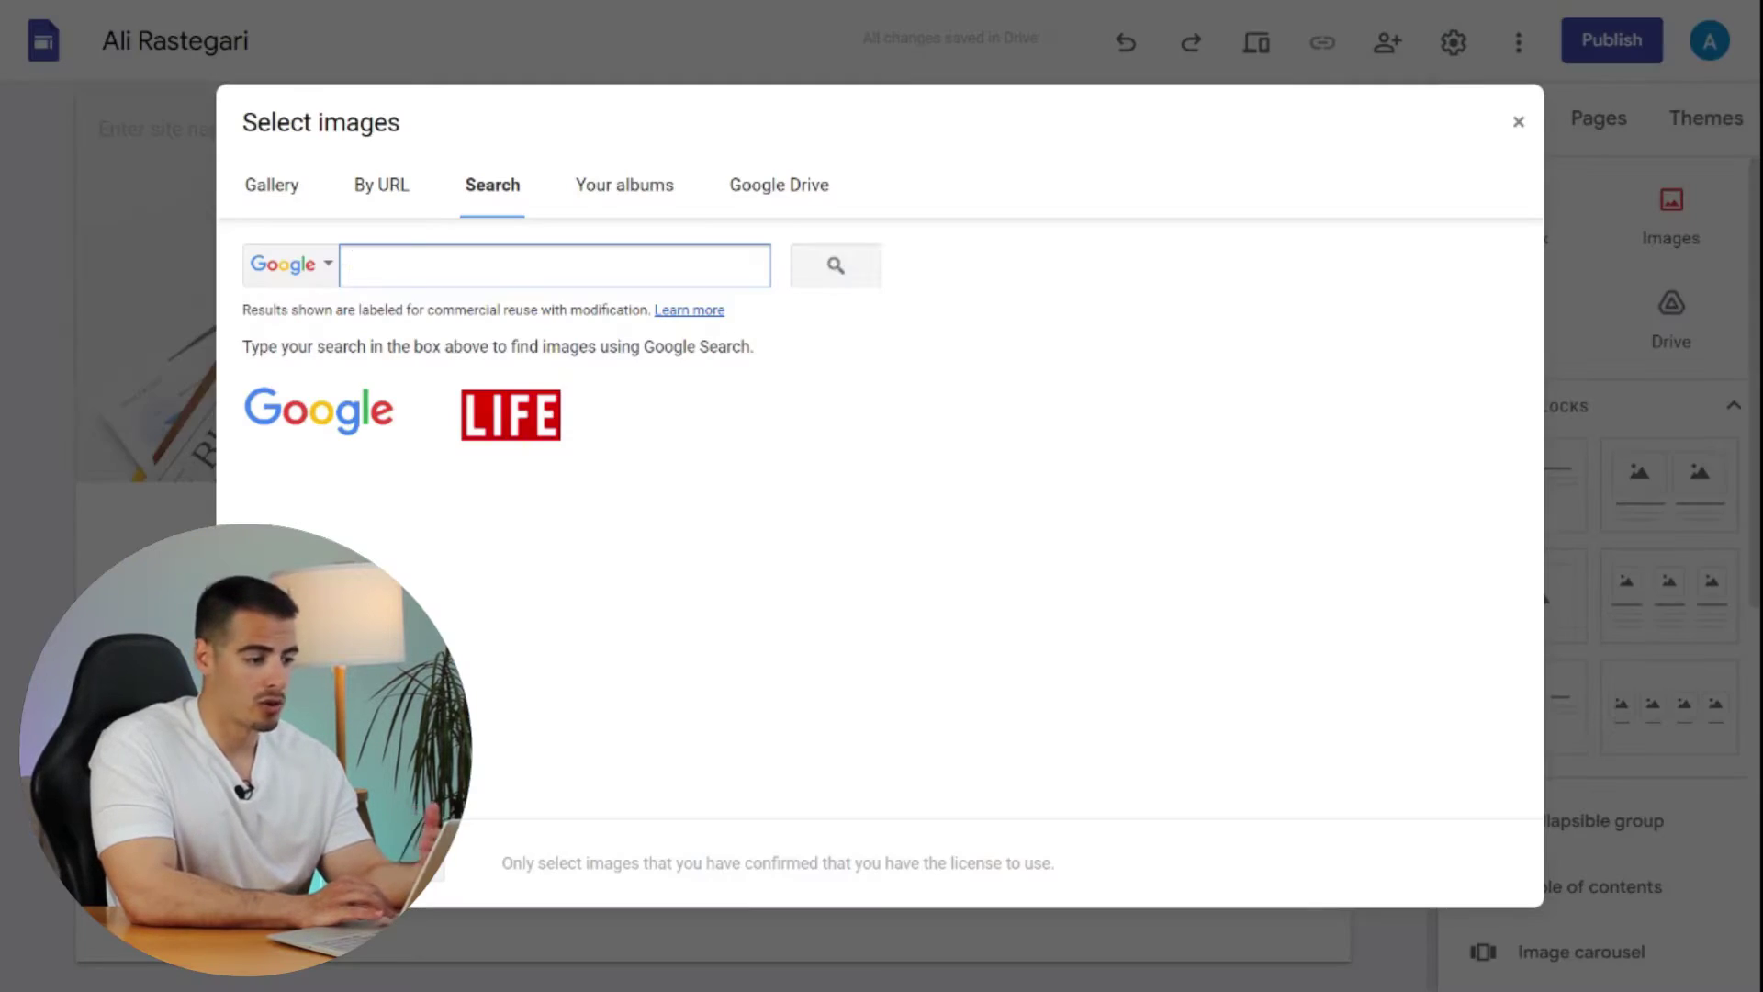
type("timelapse gi")
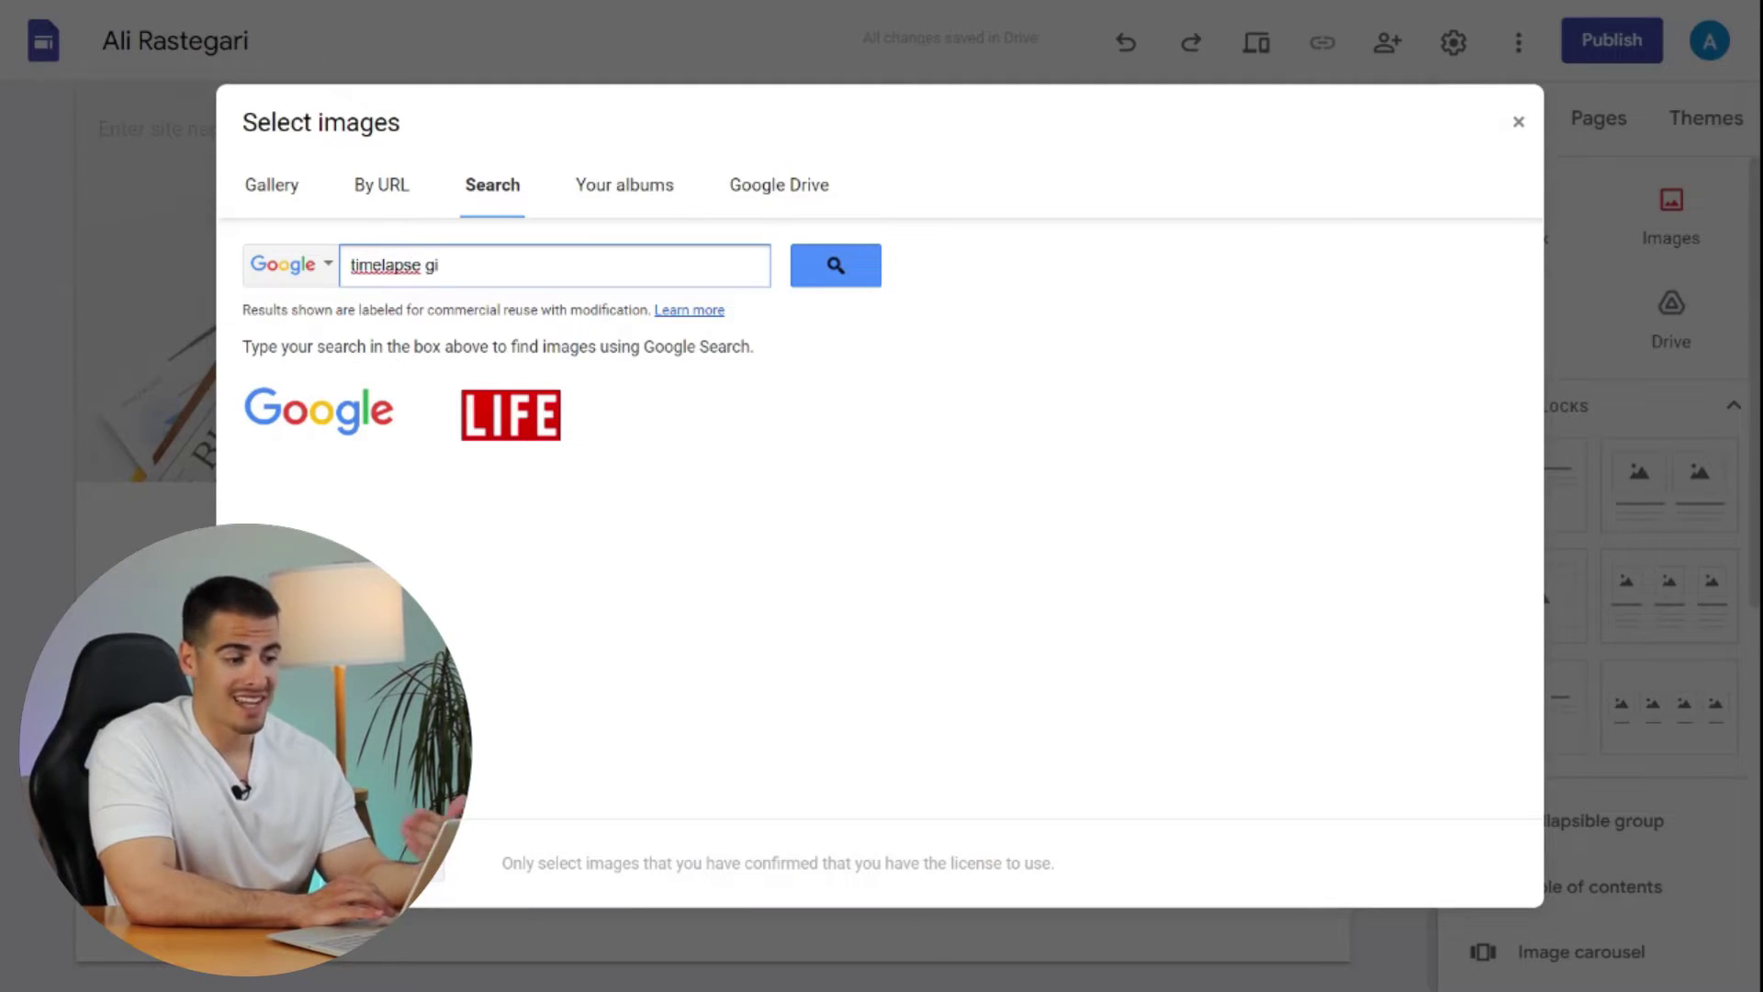
type("fs")
key("Return")
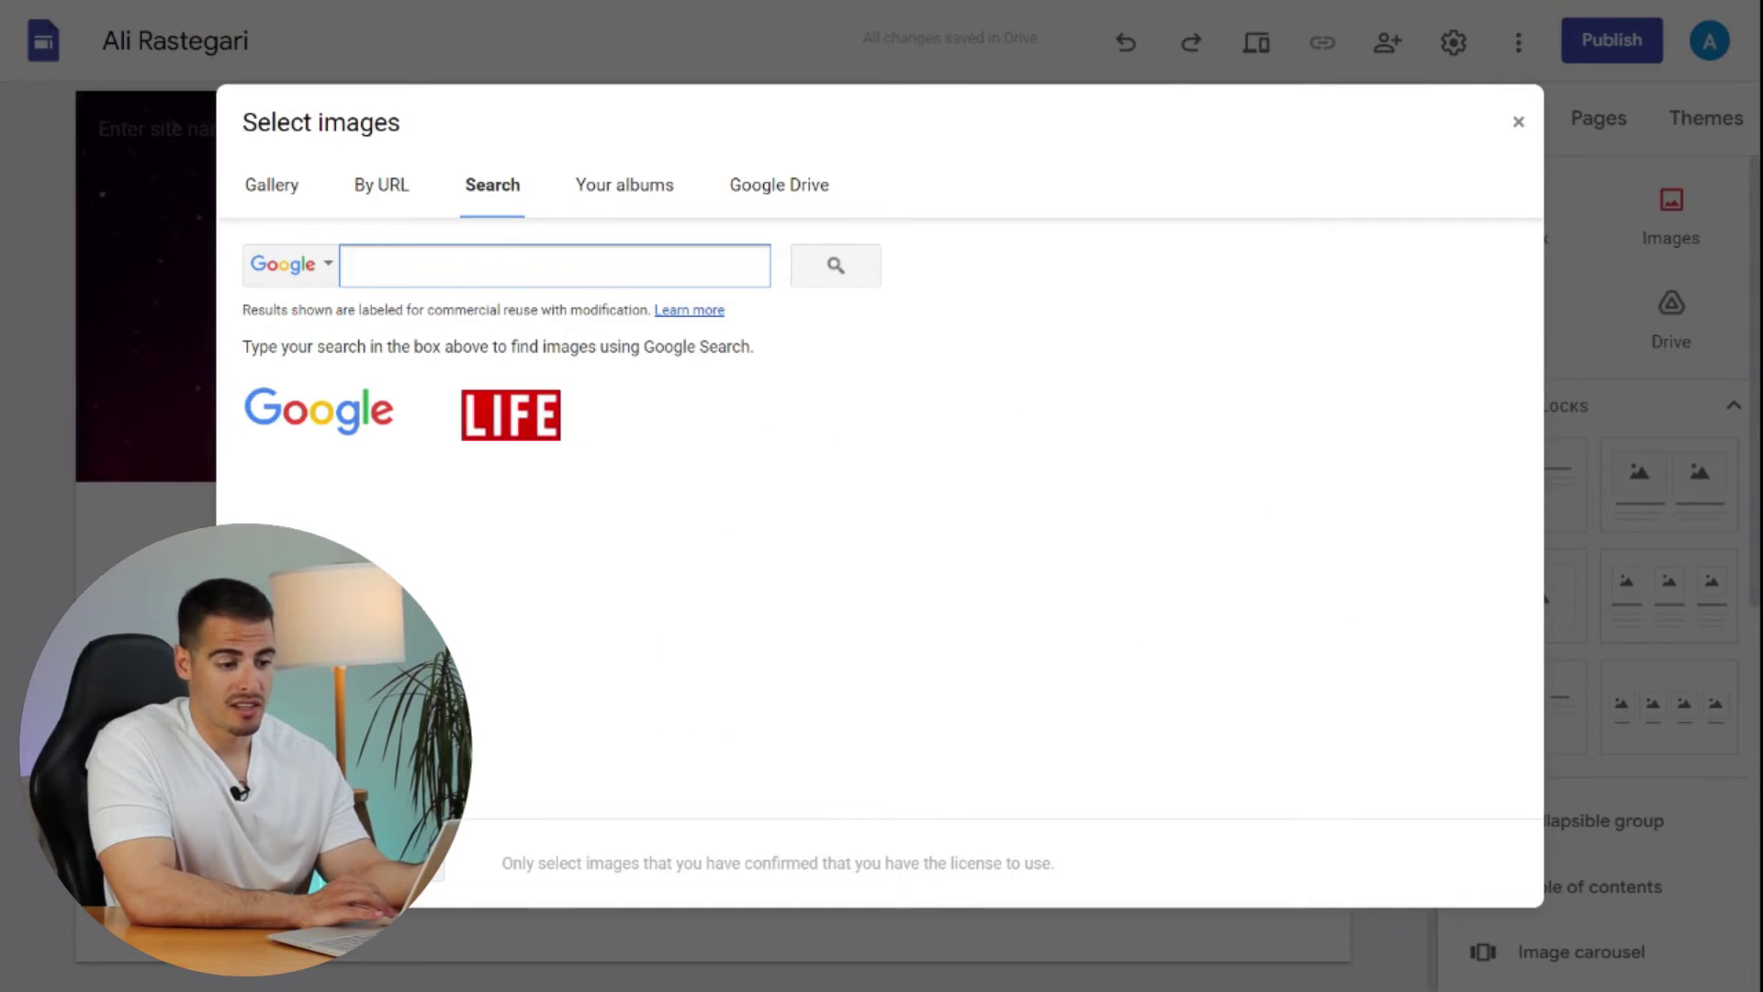
type("vancouver")
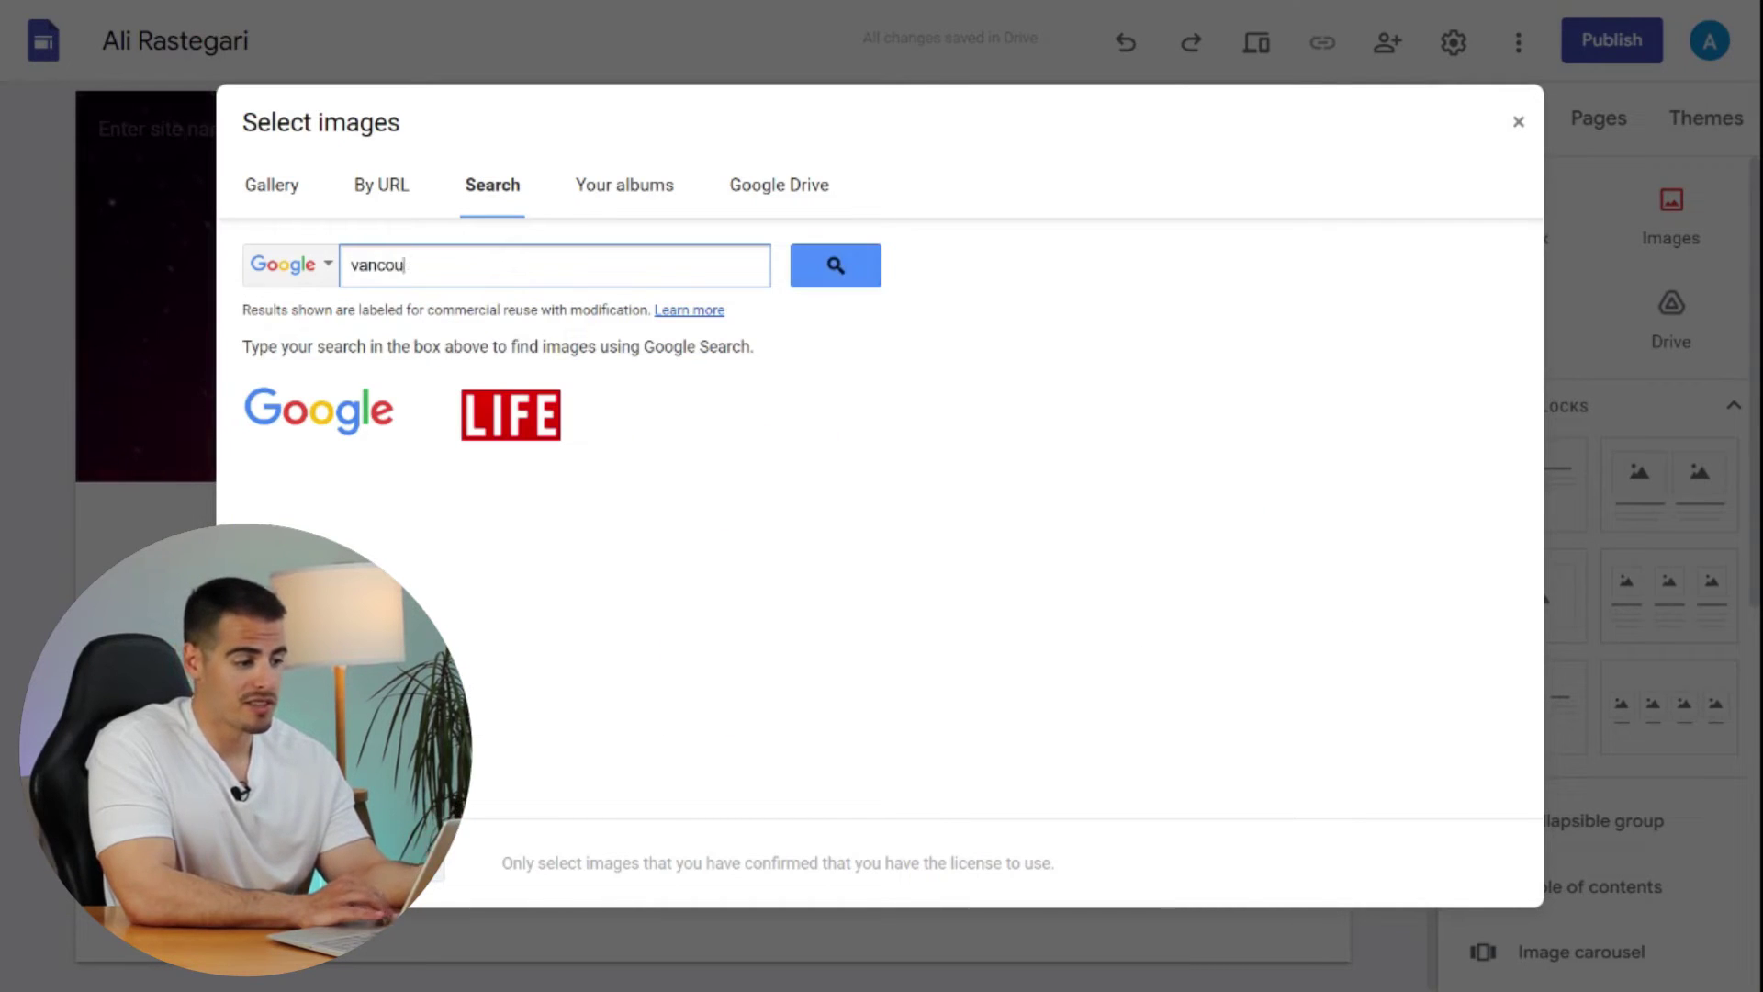
key("Return")
left_click(358, 514)
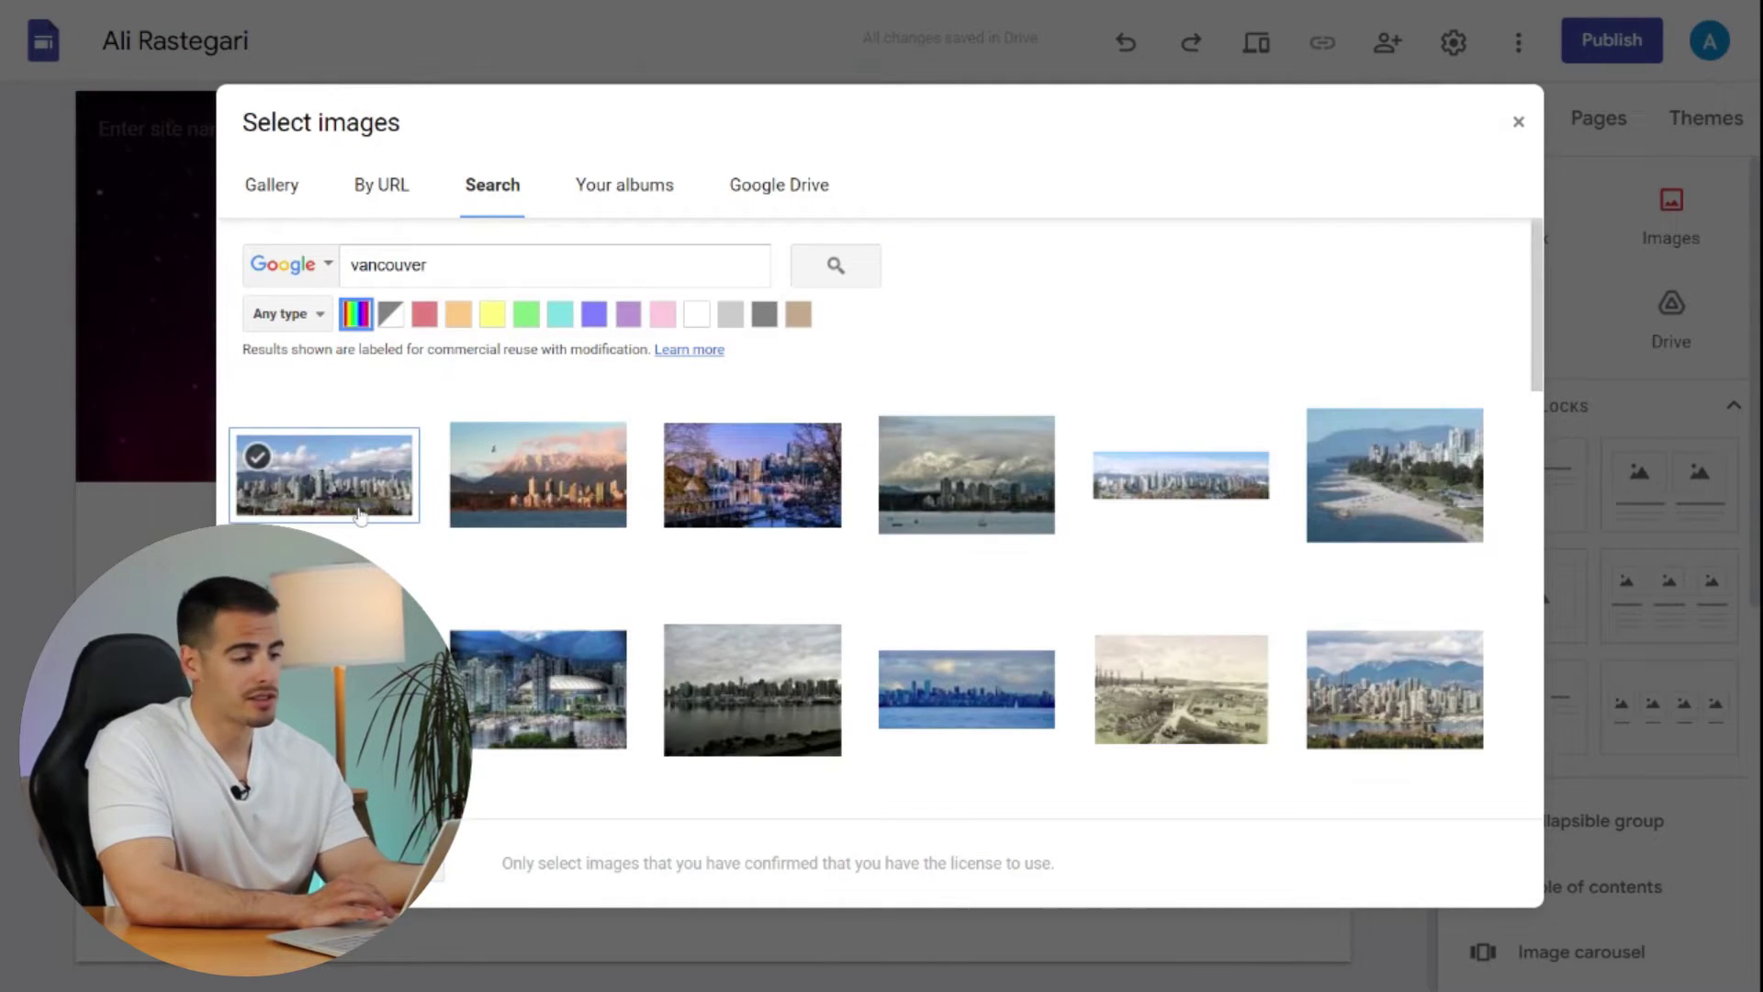
left_click(359, 515)
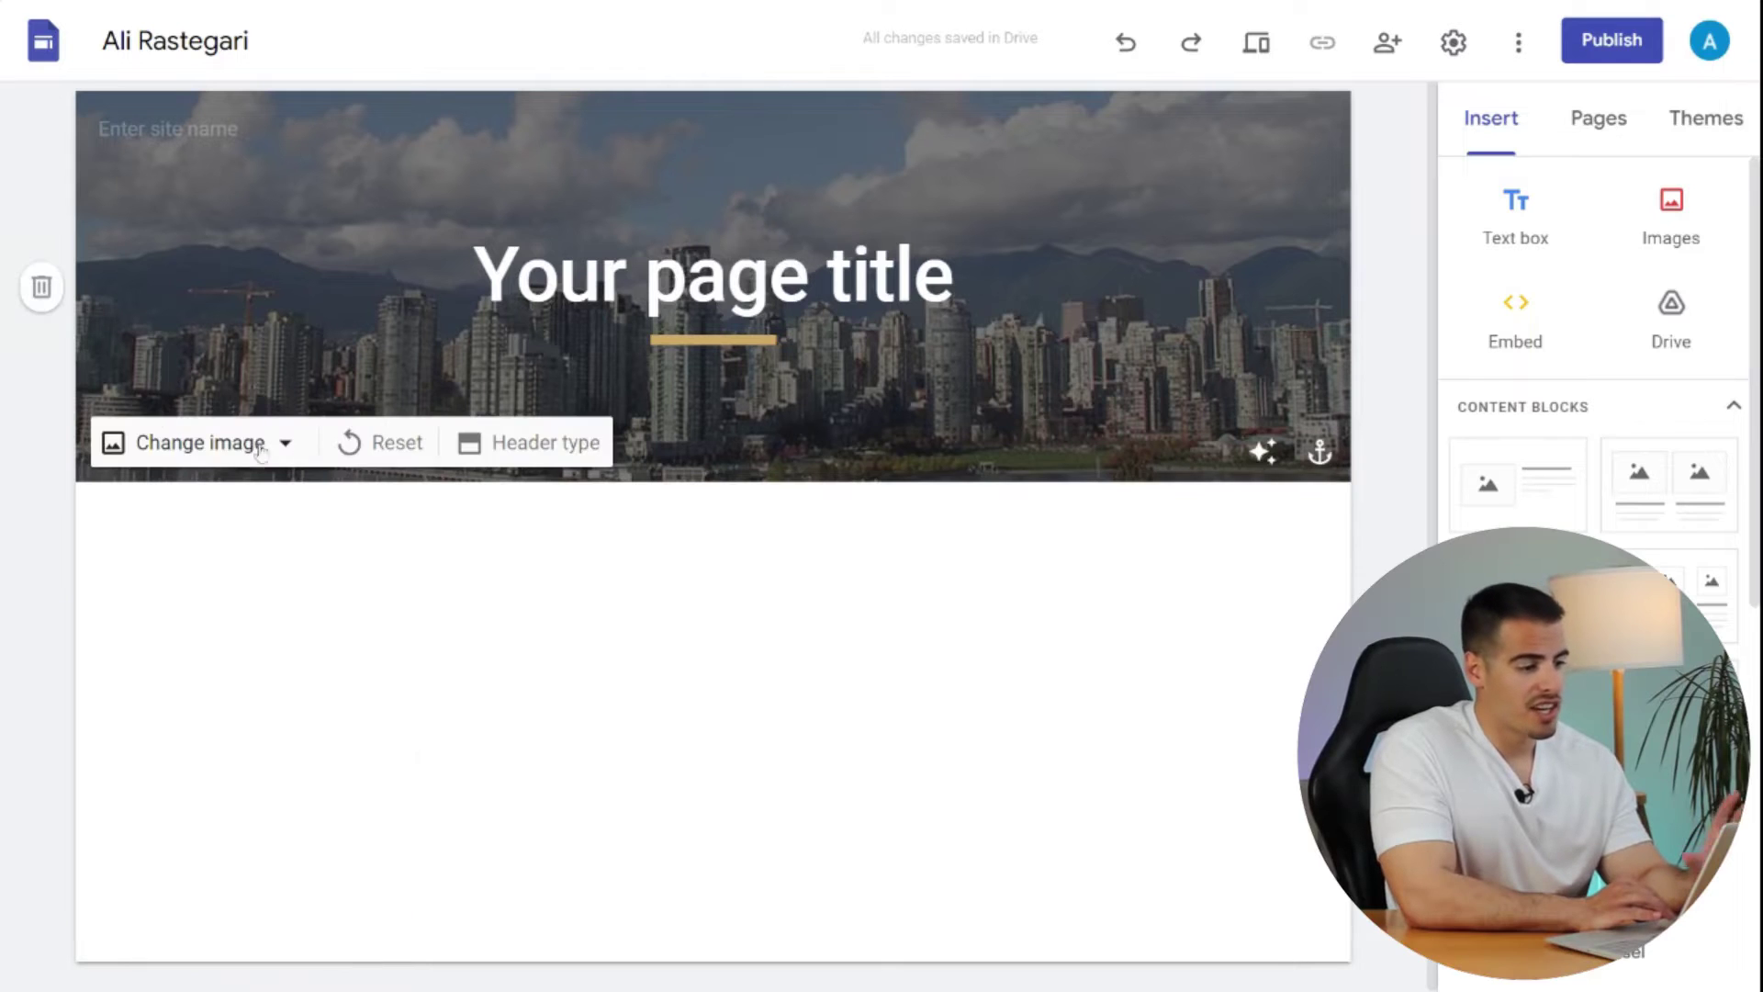
- Compare the Cover, Large banner, Banner and Title only header types, settling on Cover
left_click(503, 444)
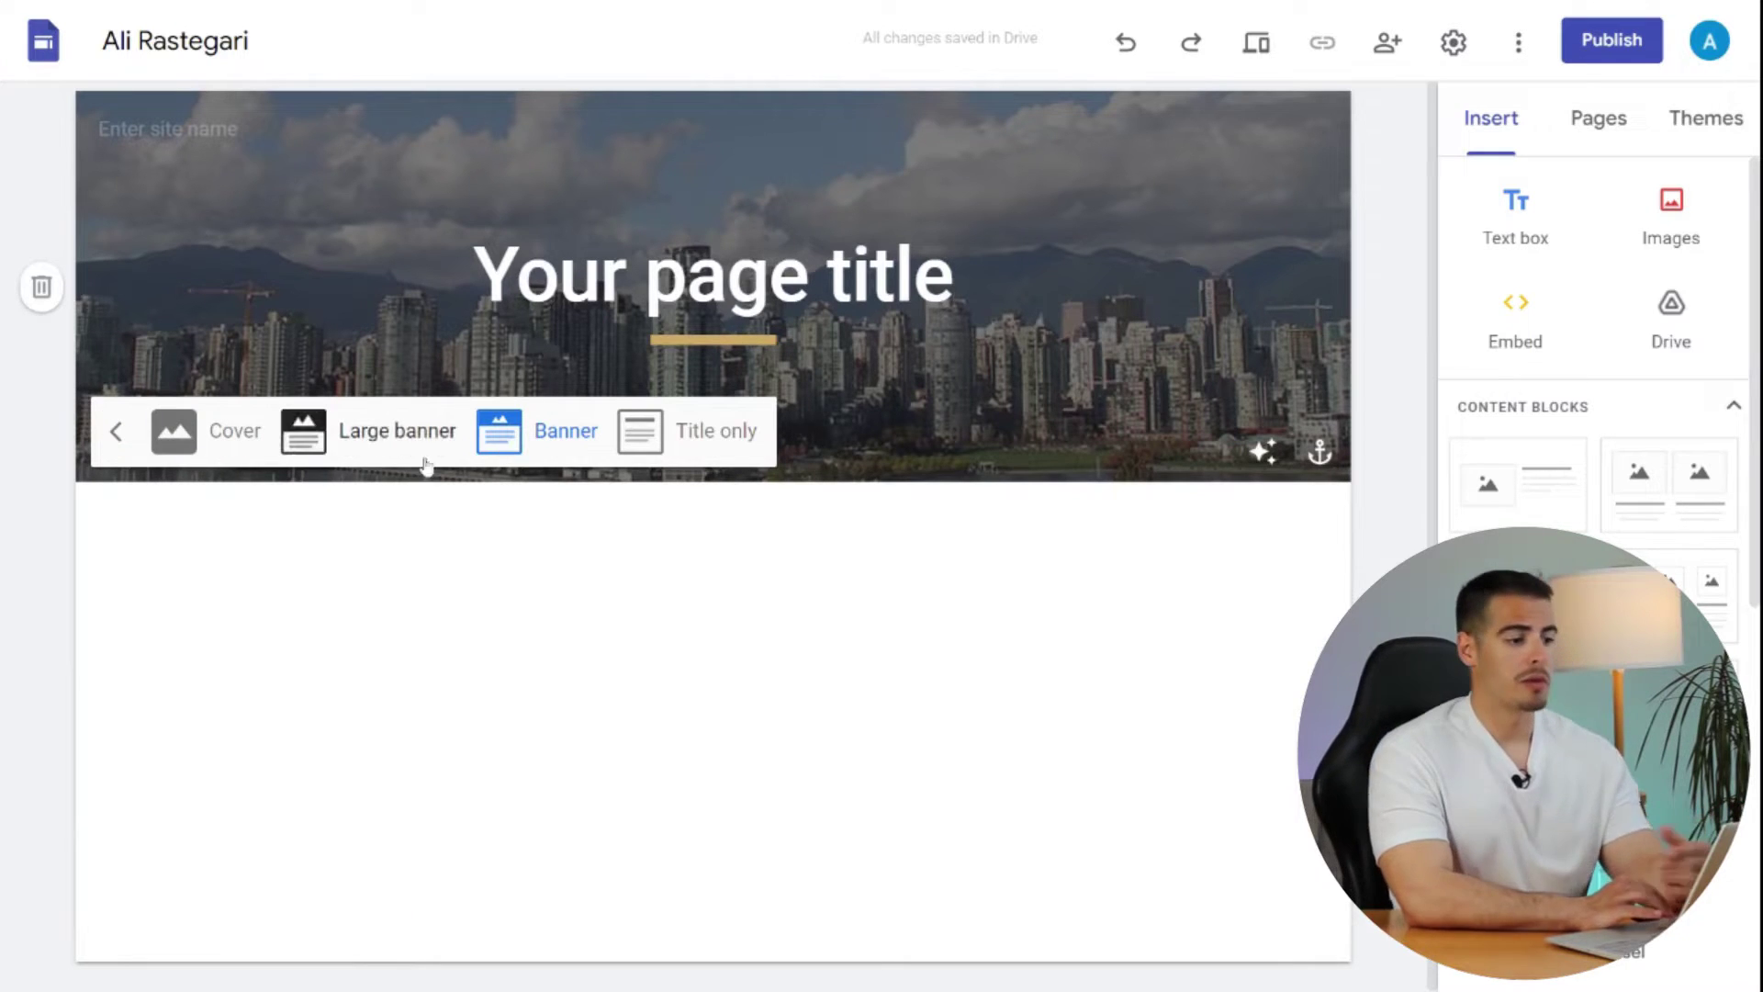
left_click(214, 442)
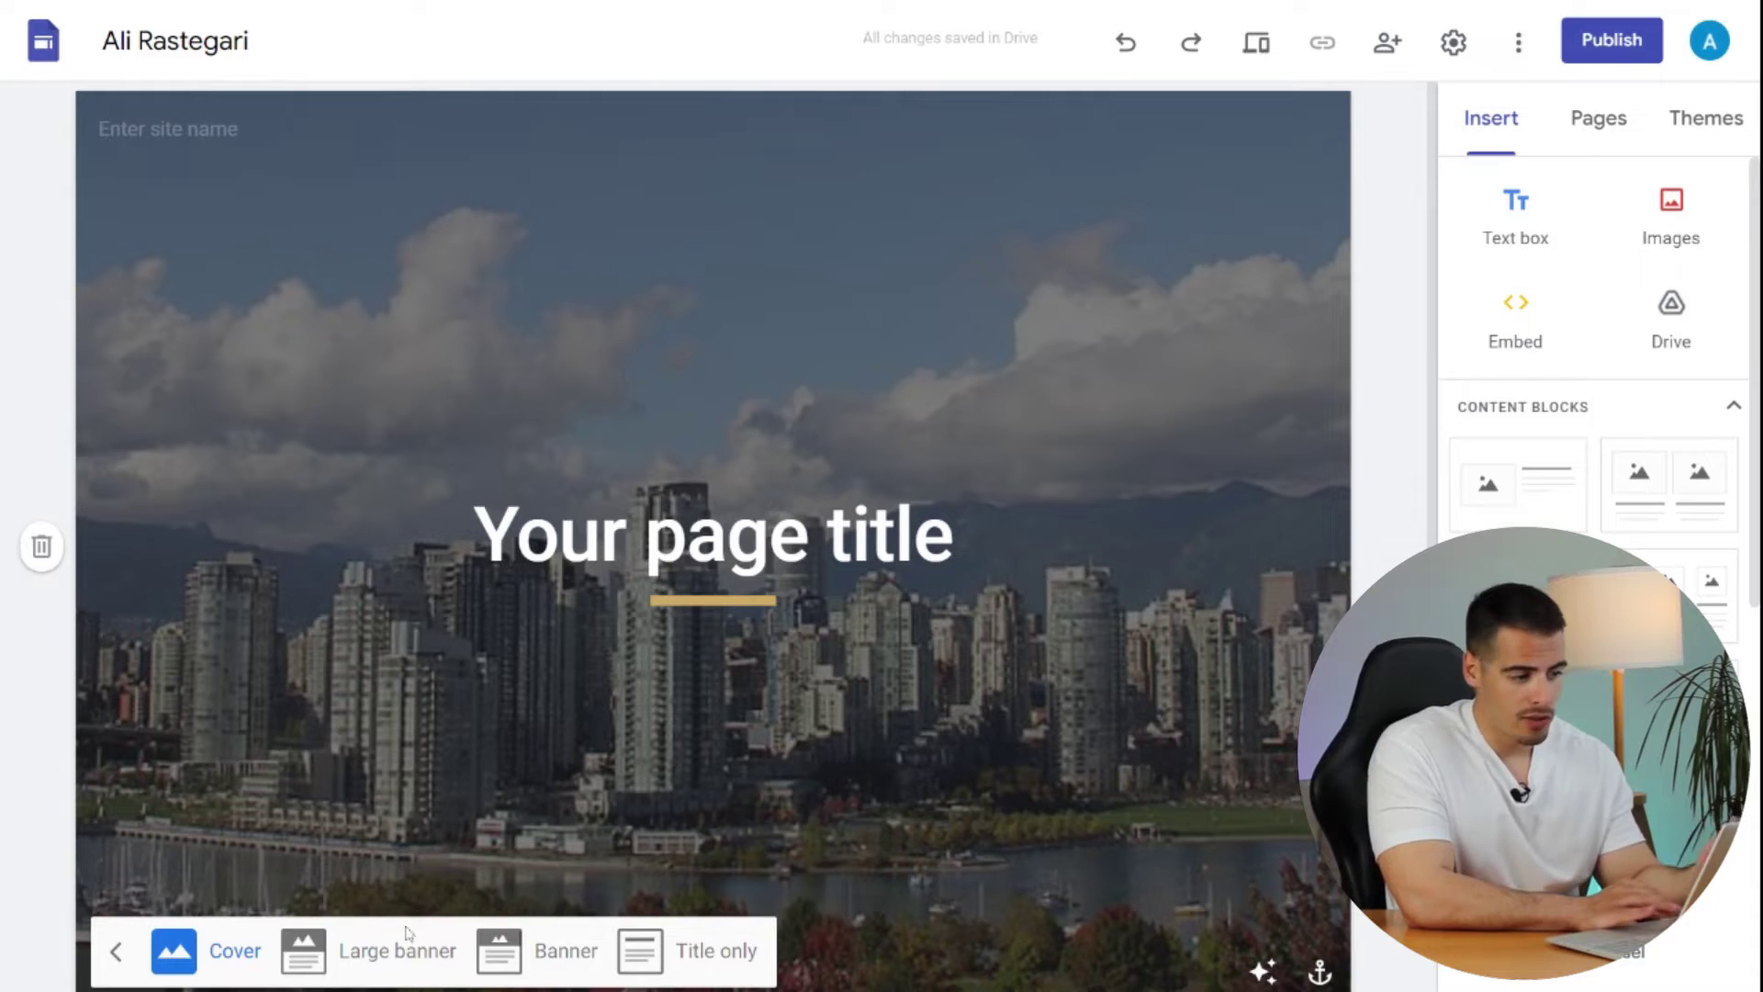
left_click(380, 955)
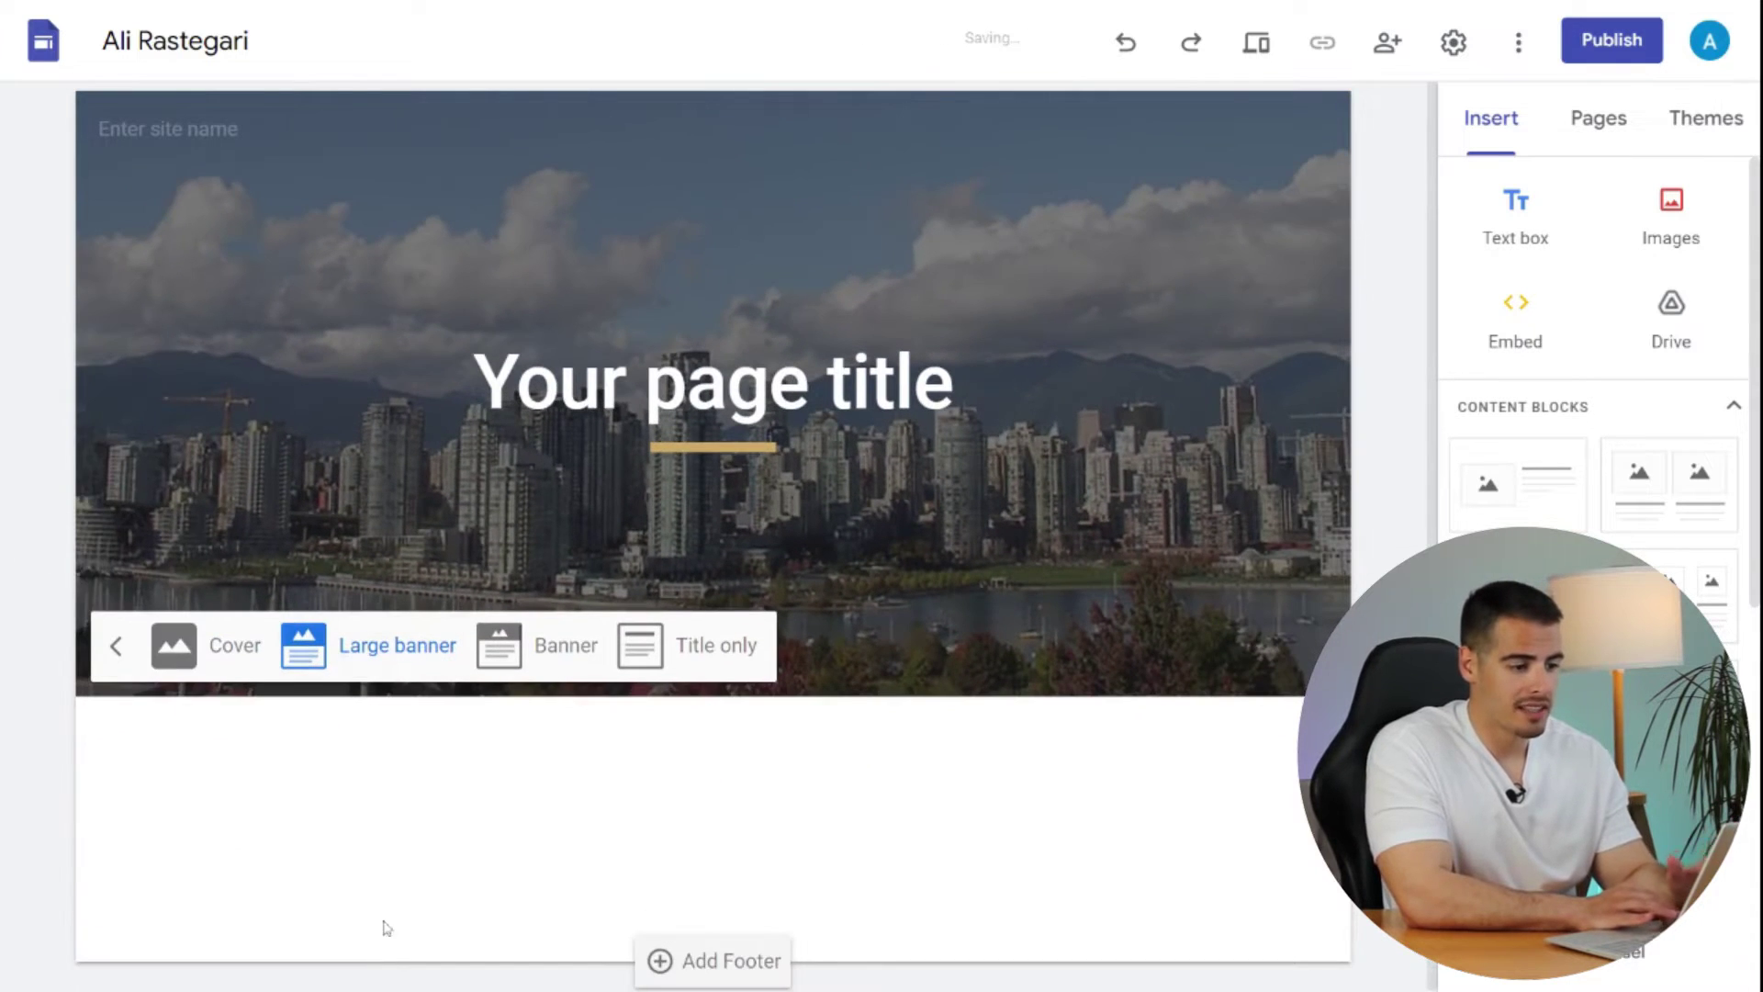
left_click(500, 644)
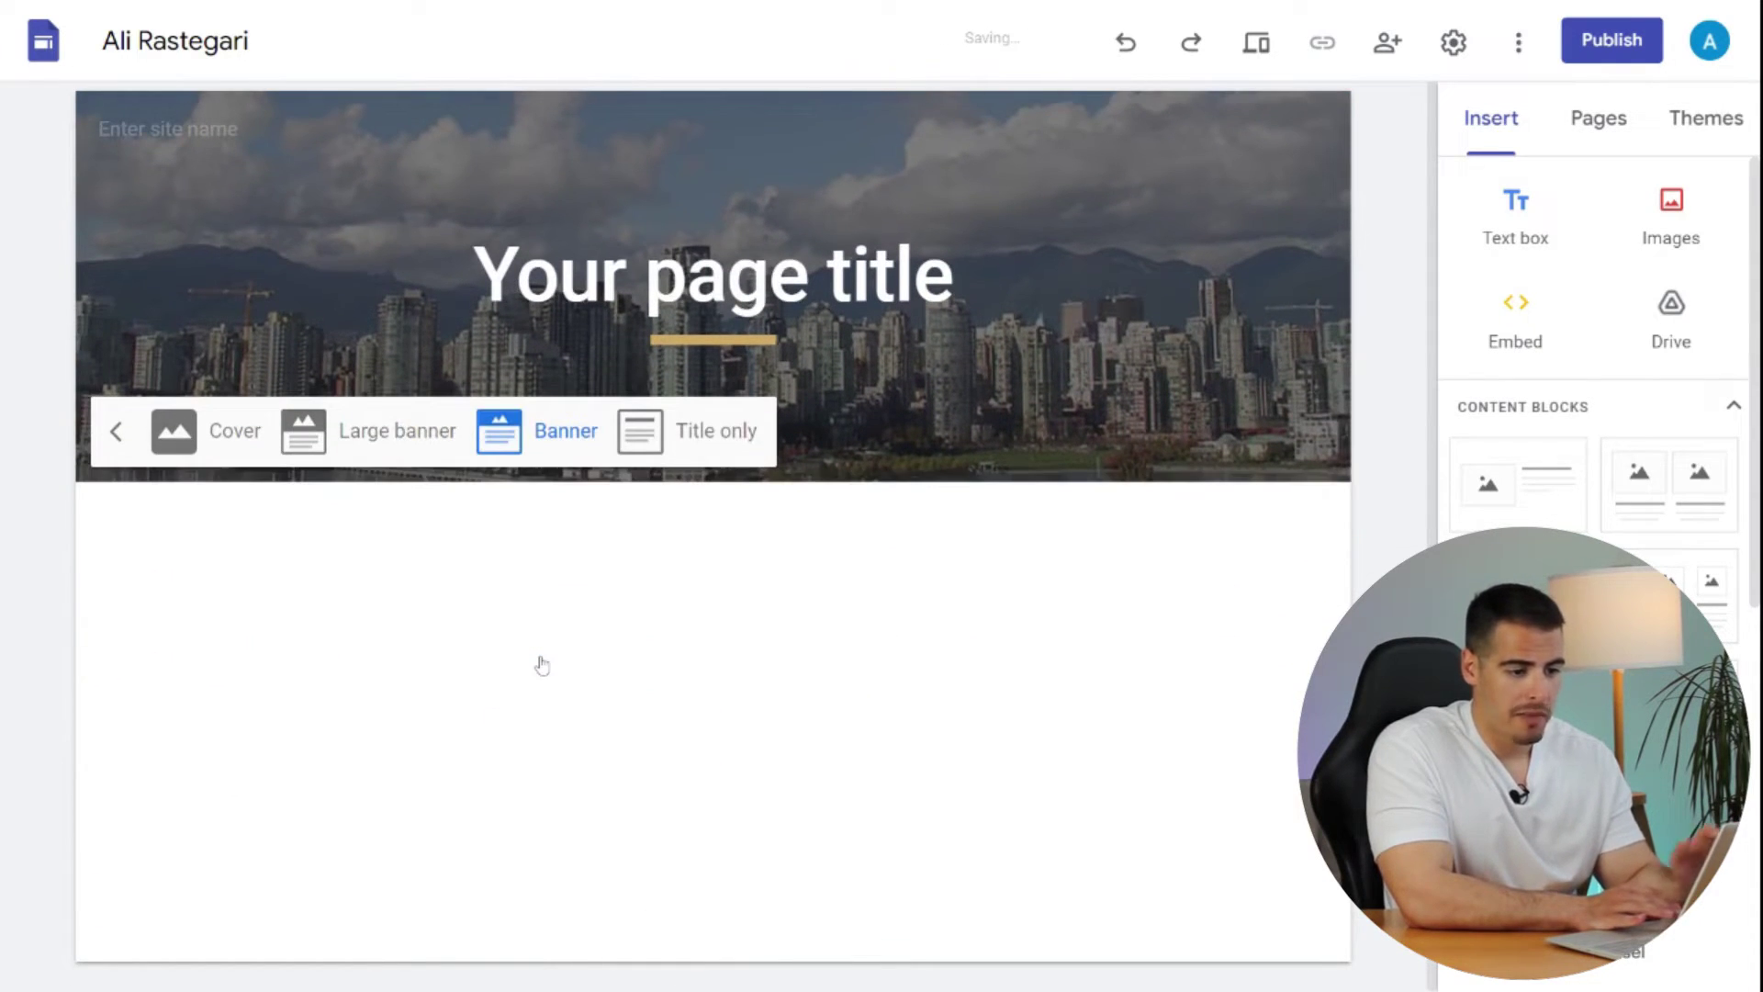
left_click(716, 430)
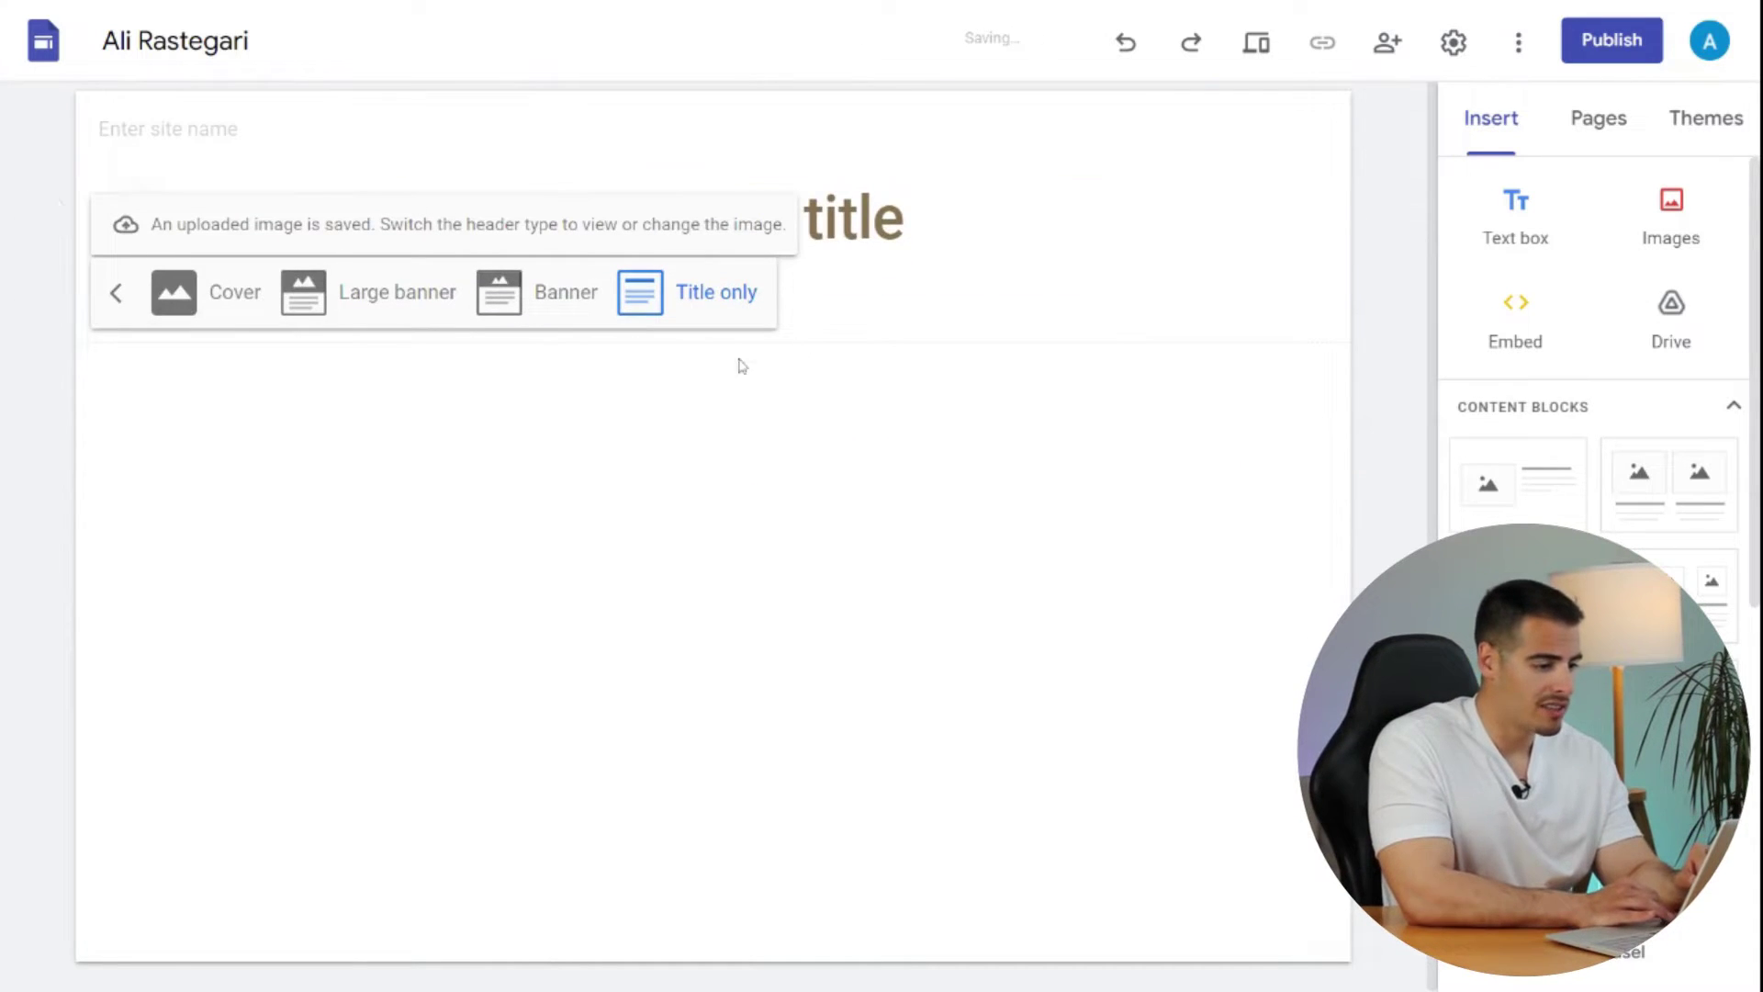
left_click(174, 292)
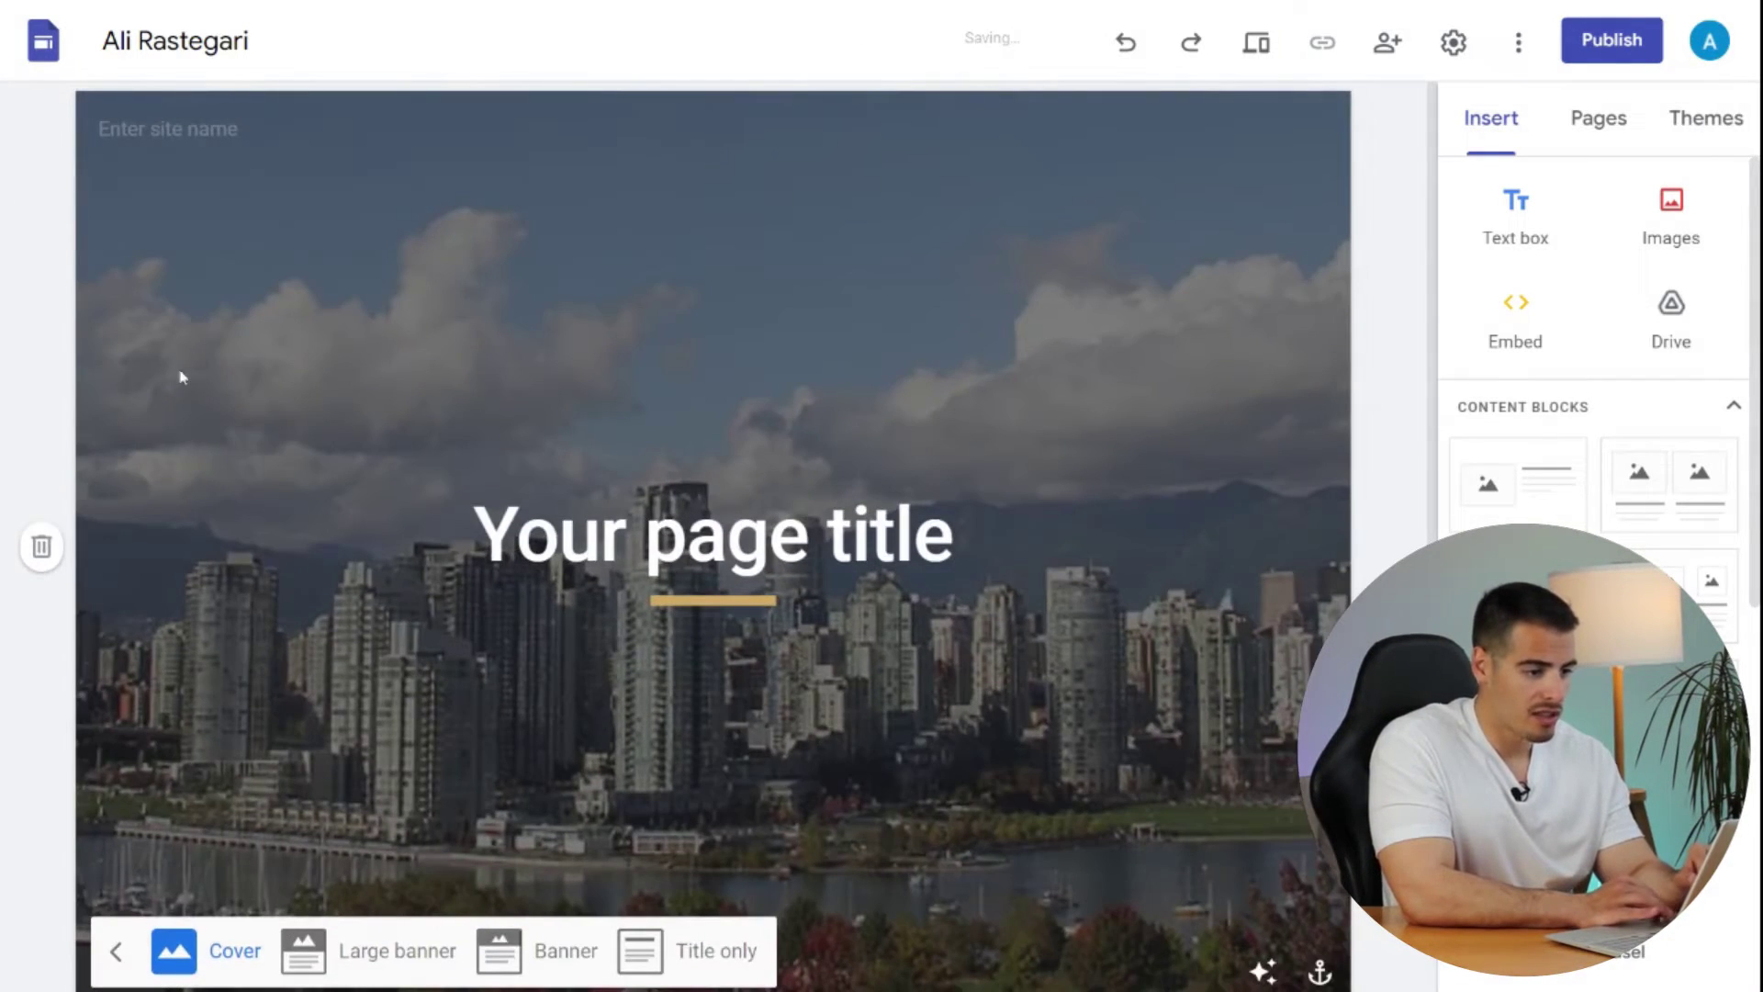
scroll(608, 890, "down", 3)
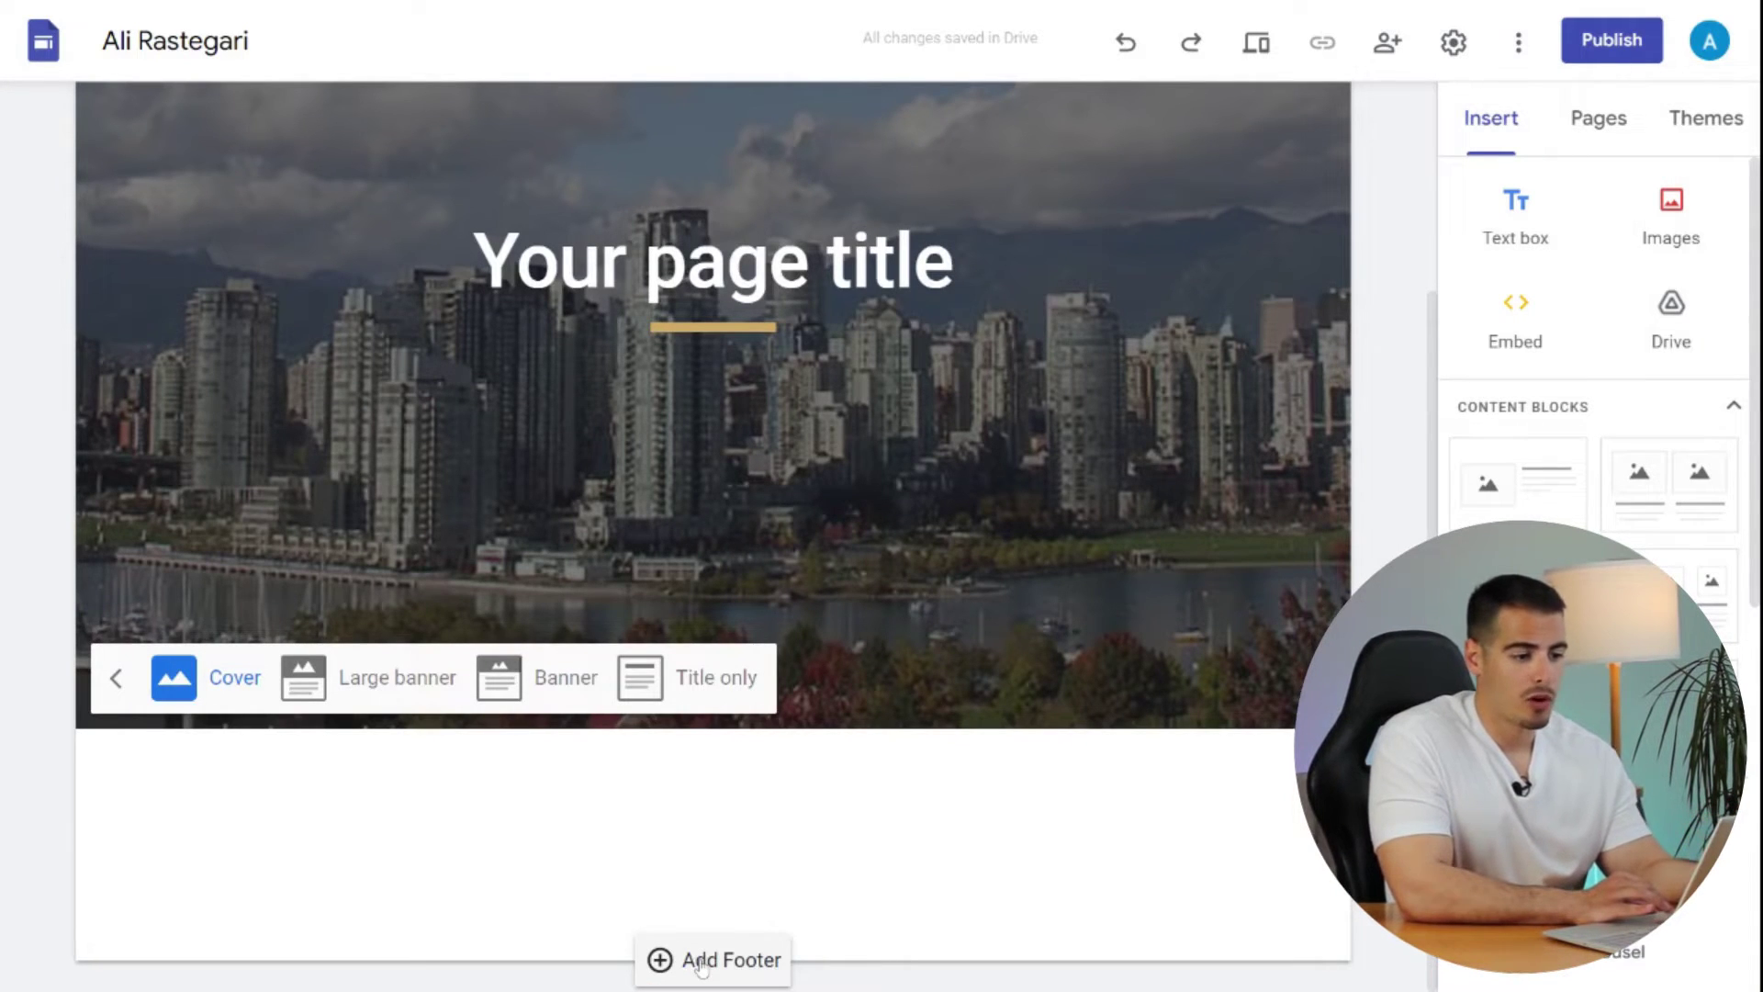
- Add a footer section below the Vancouver cover header
left_click(740, 962)
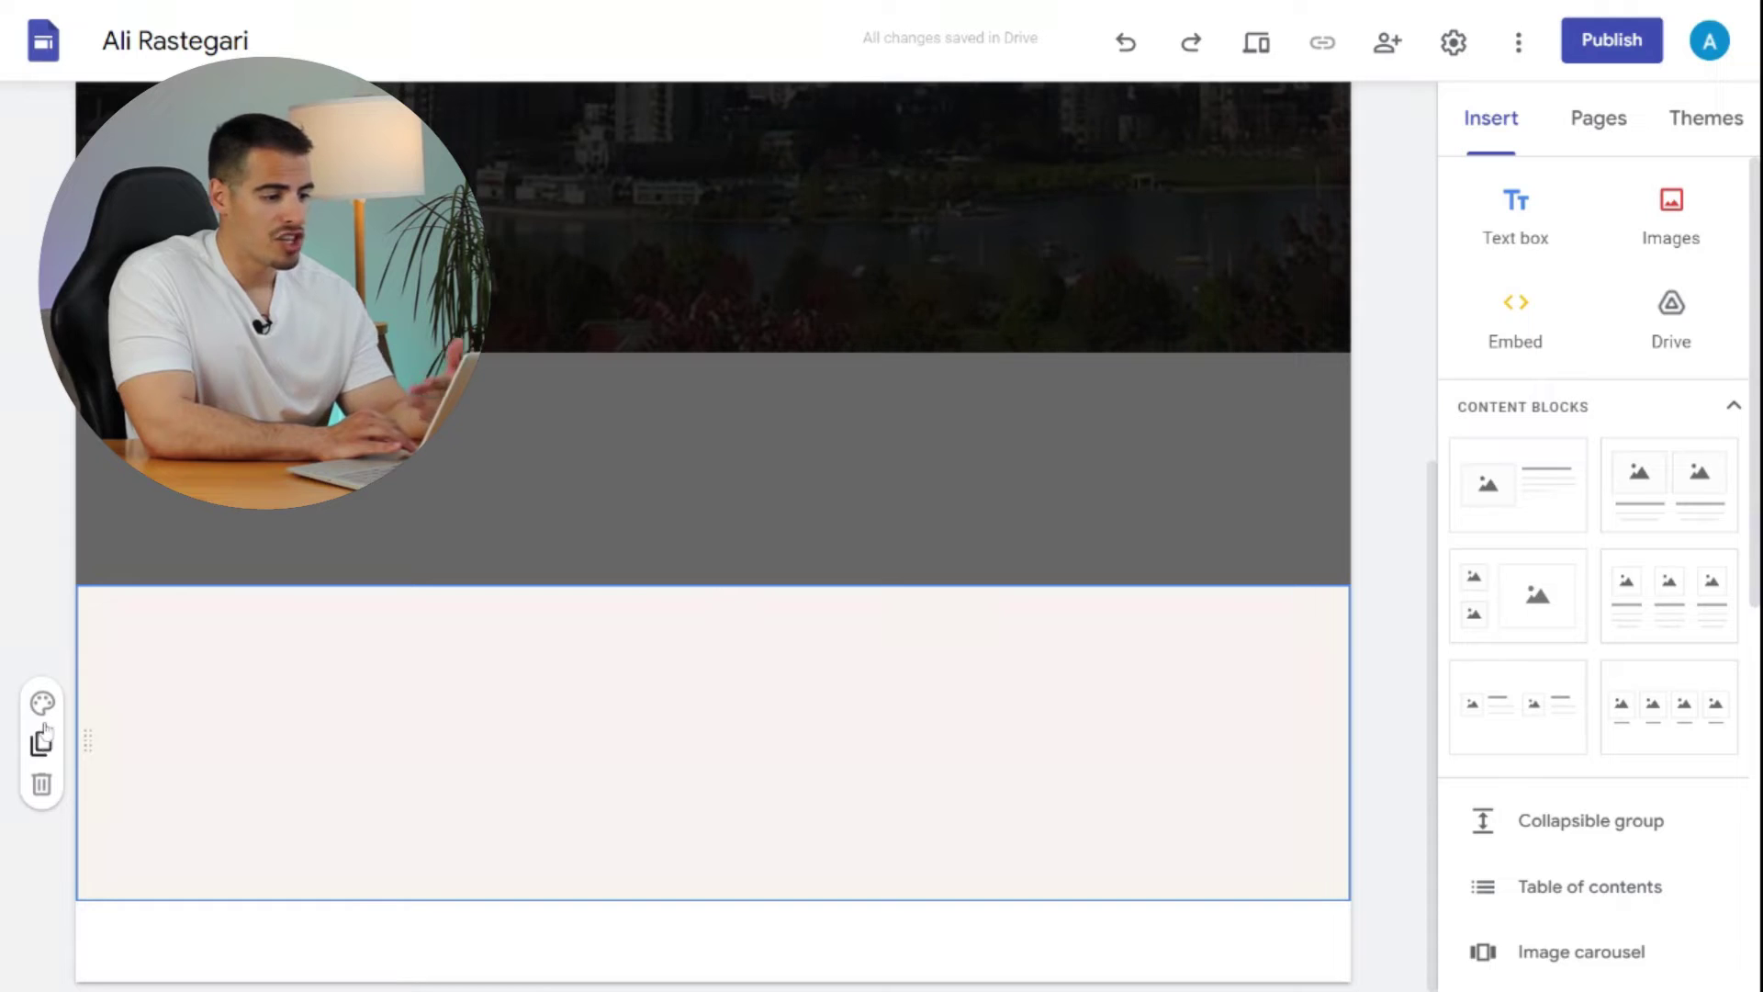
- Colour the footer section brown with Style 3, then begin selecting a footer background image
left_click(42, 702)
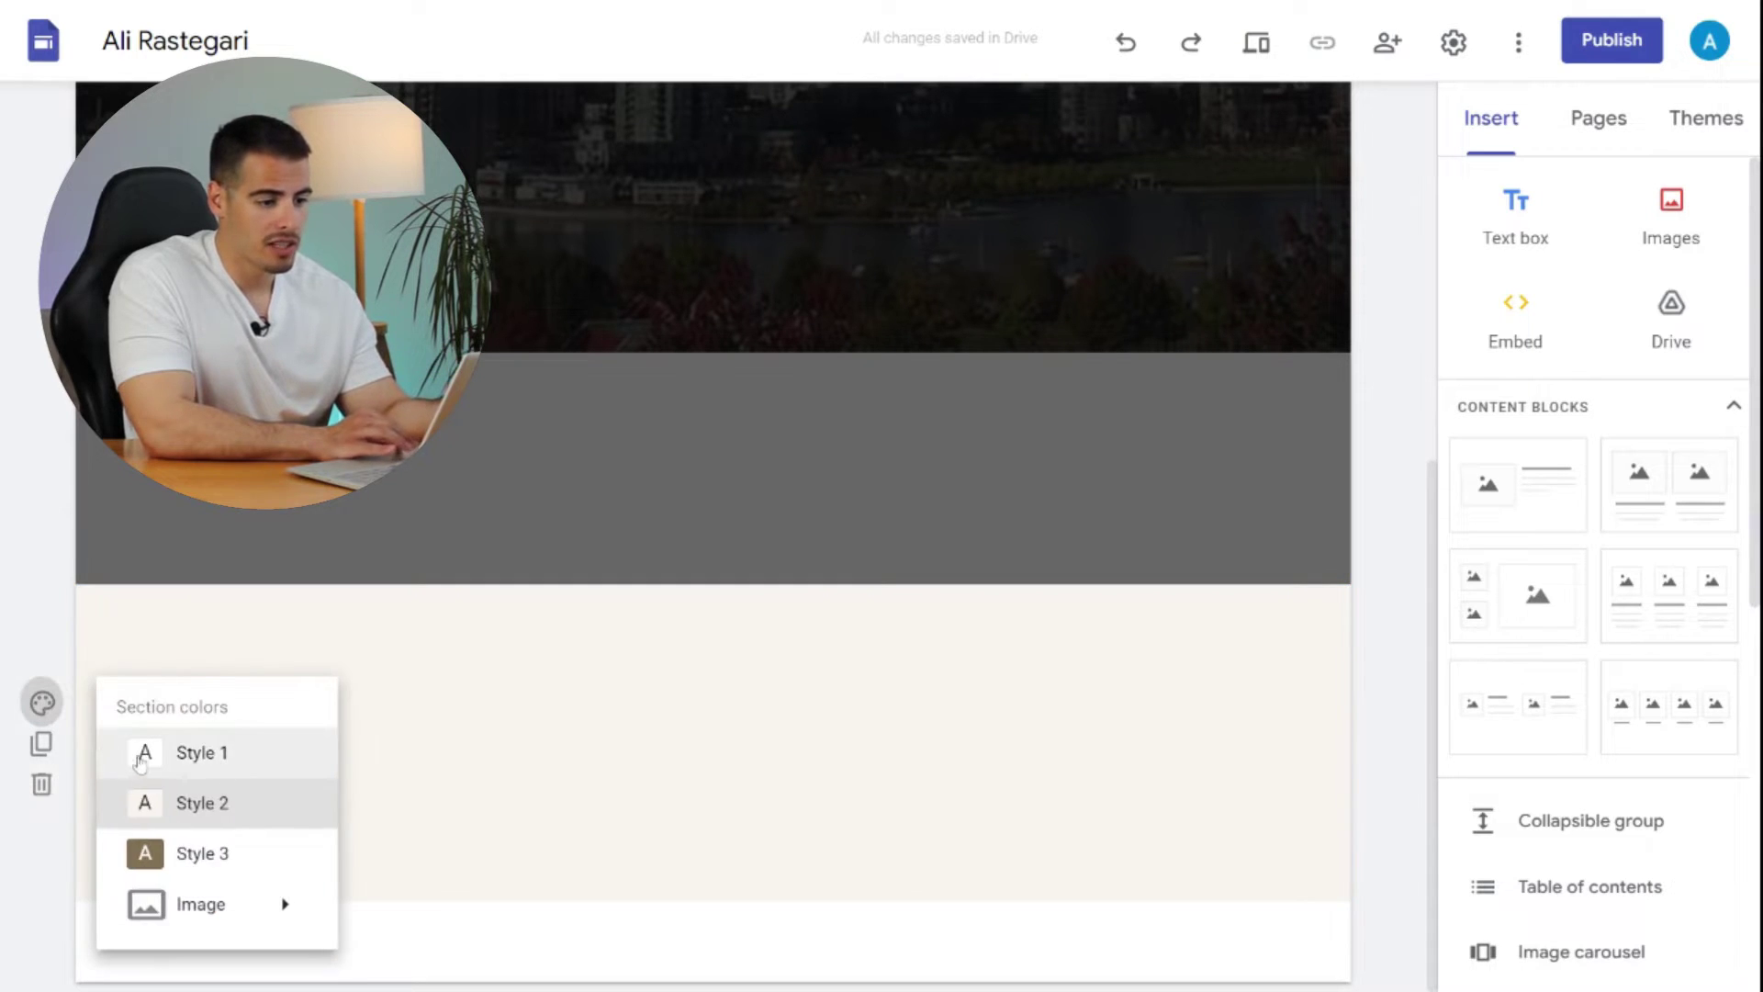
left_click(198, 853)
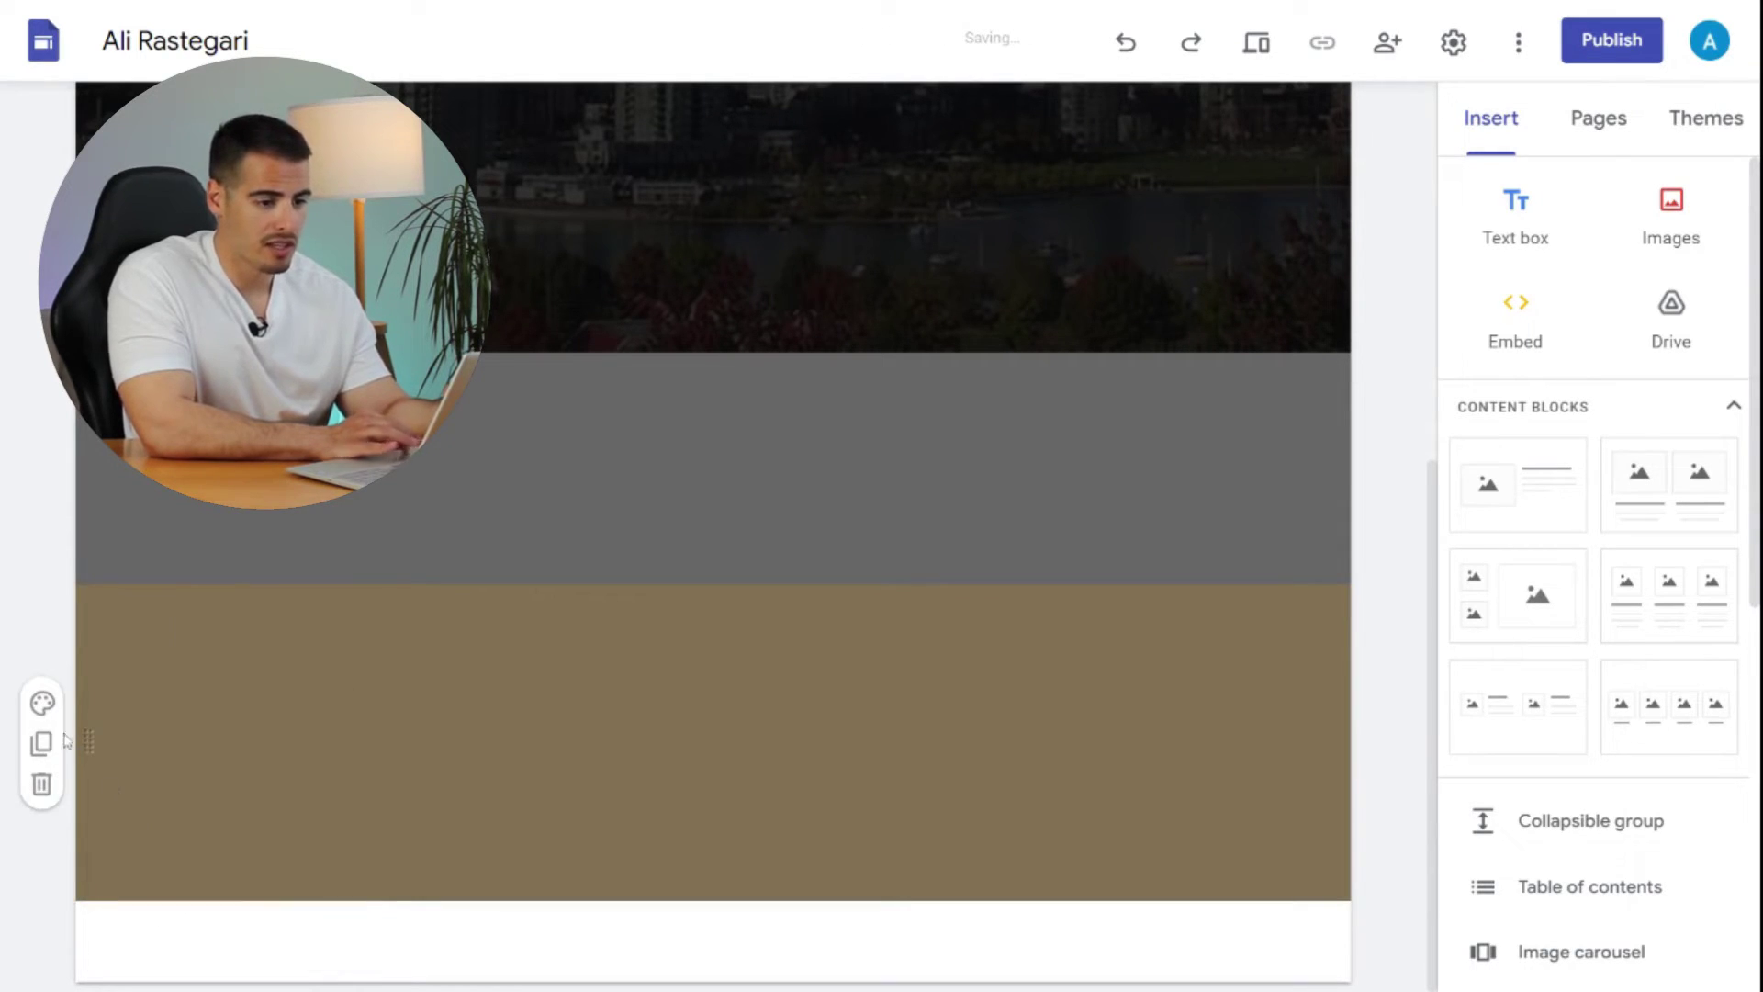
left_click(42, 702)
mouse_move(190, 904)
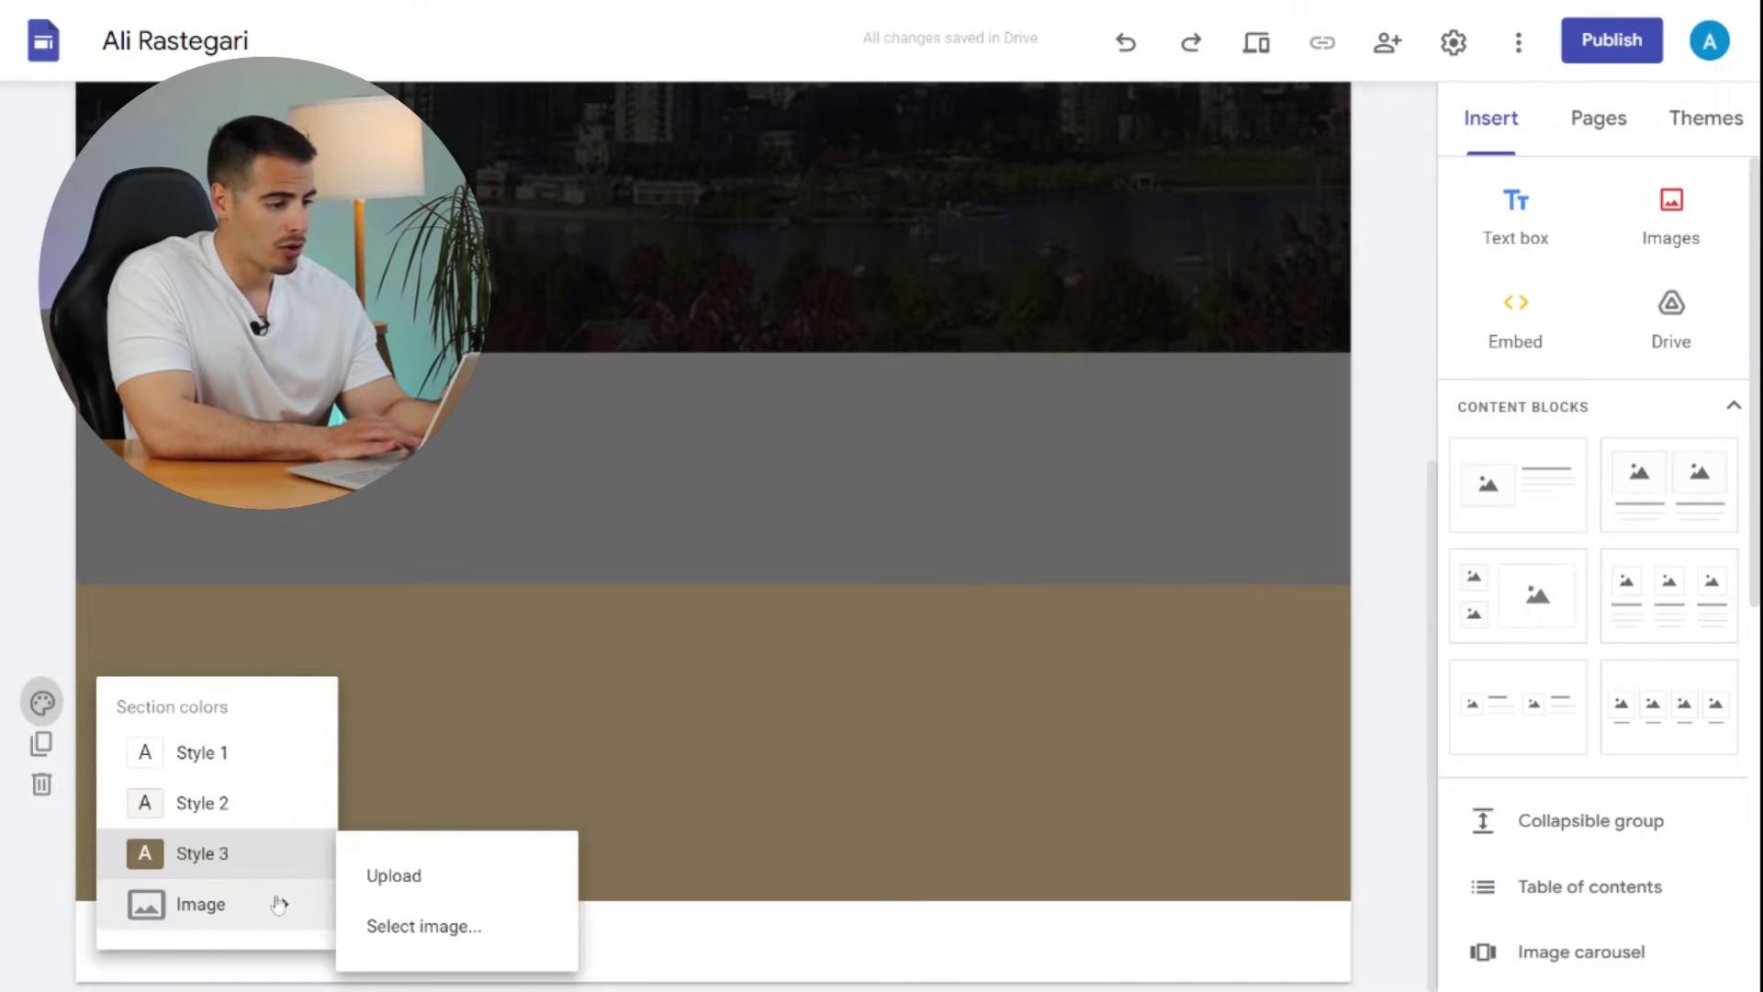
left_click(460, 928)
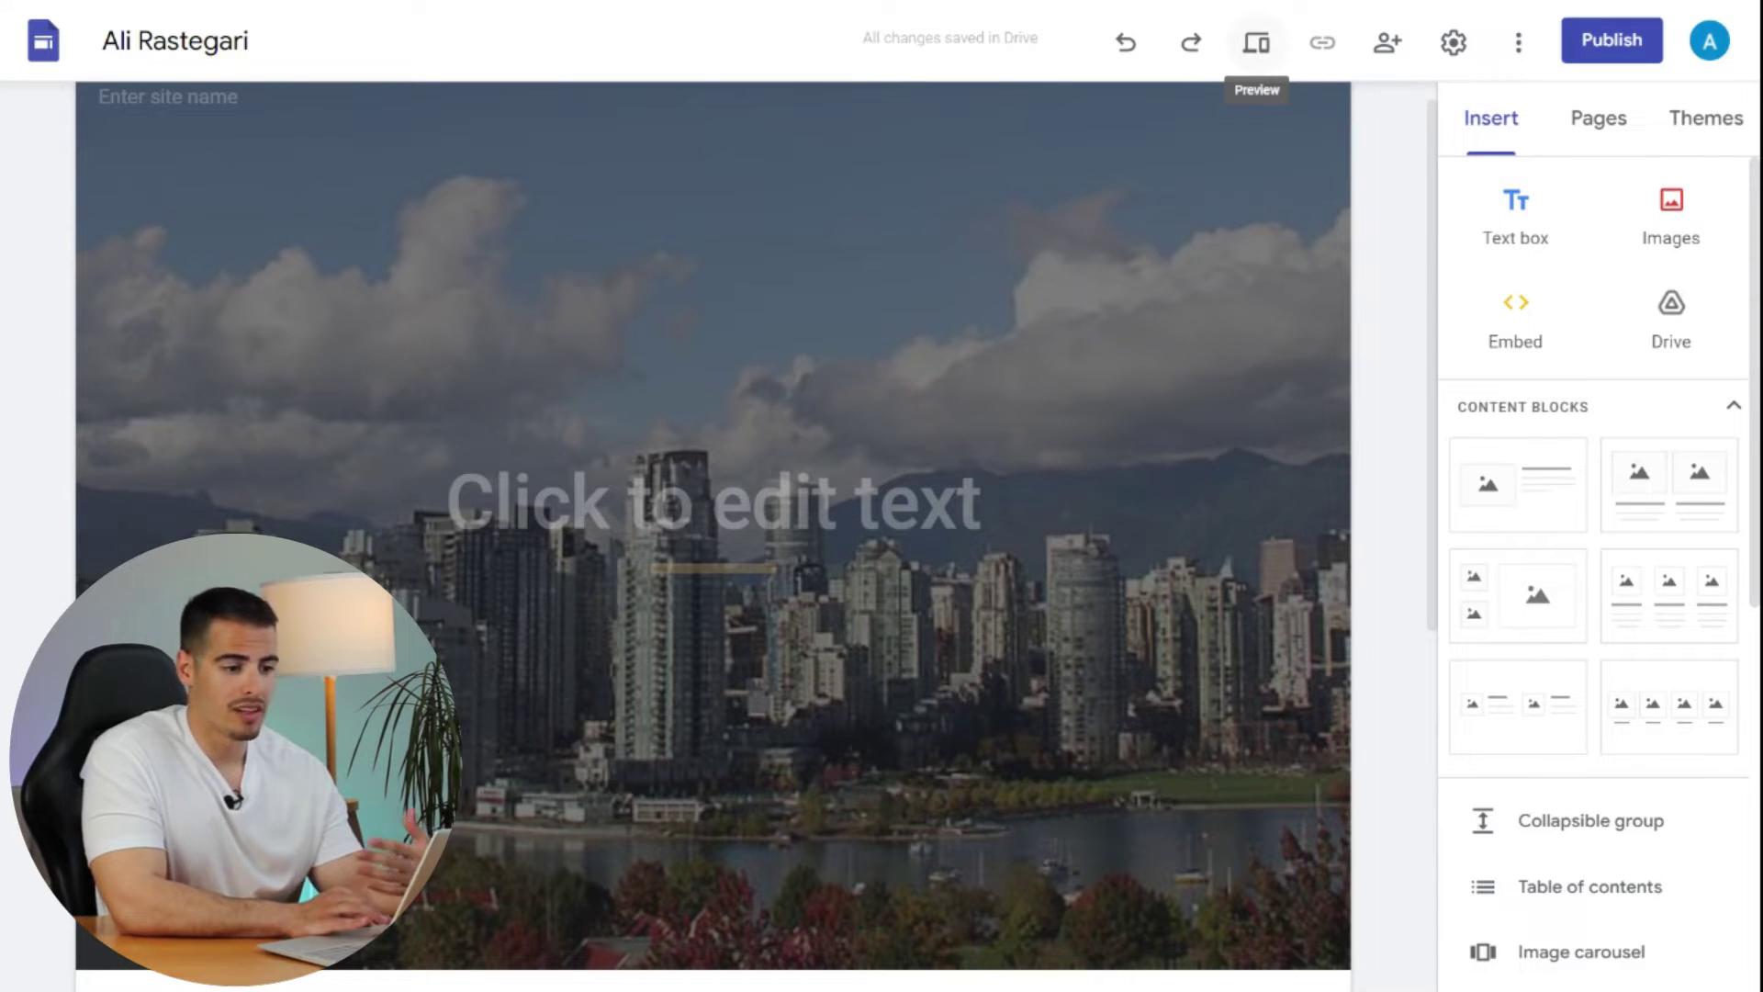
- Preview the site at tablet and phone widths, then enter the owner's full name as header title
left_click(1256, 48)
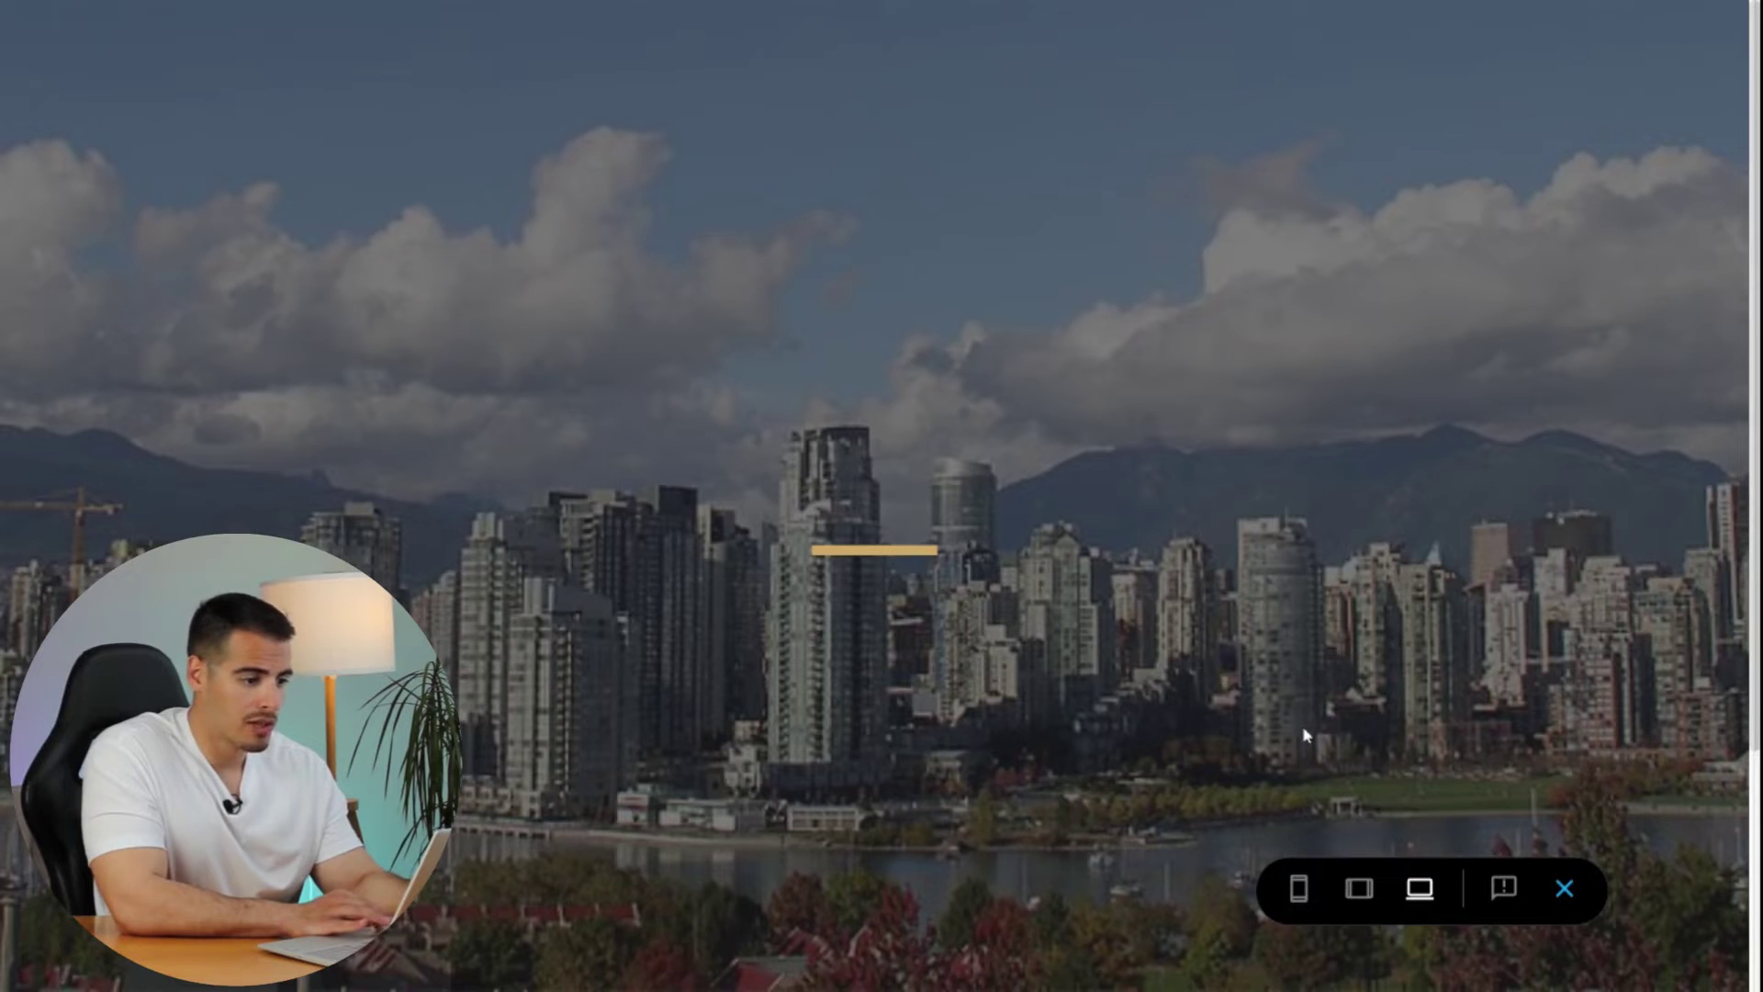
left_click(1360, 889)
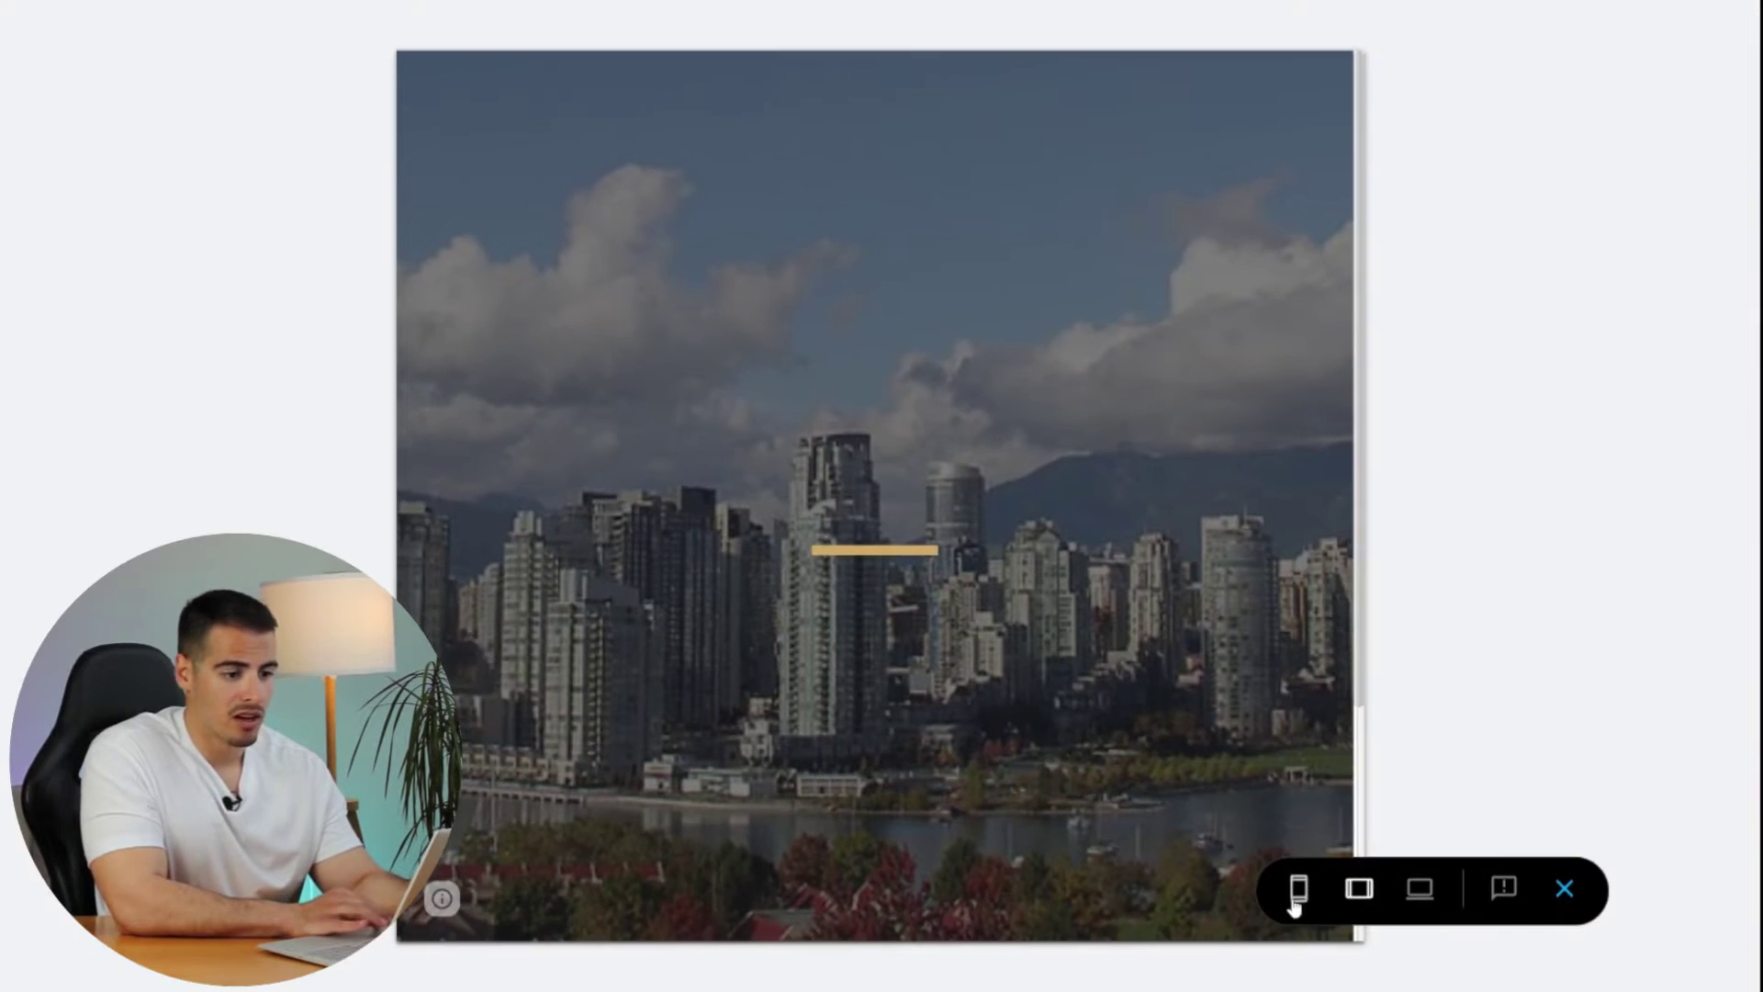
left_click(1298, 889)
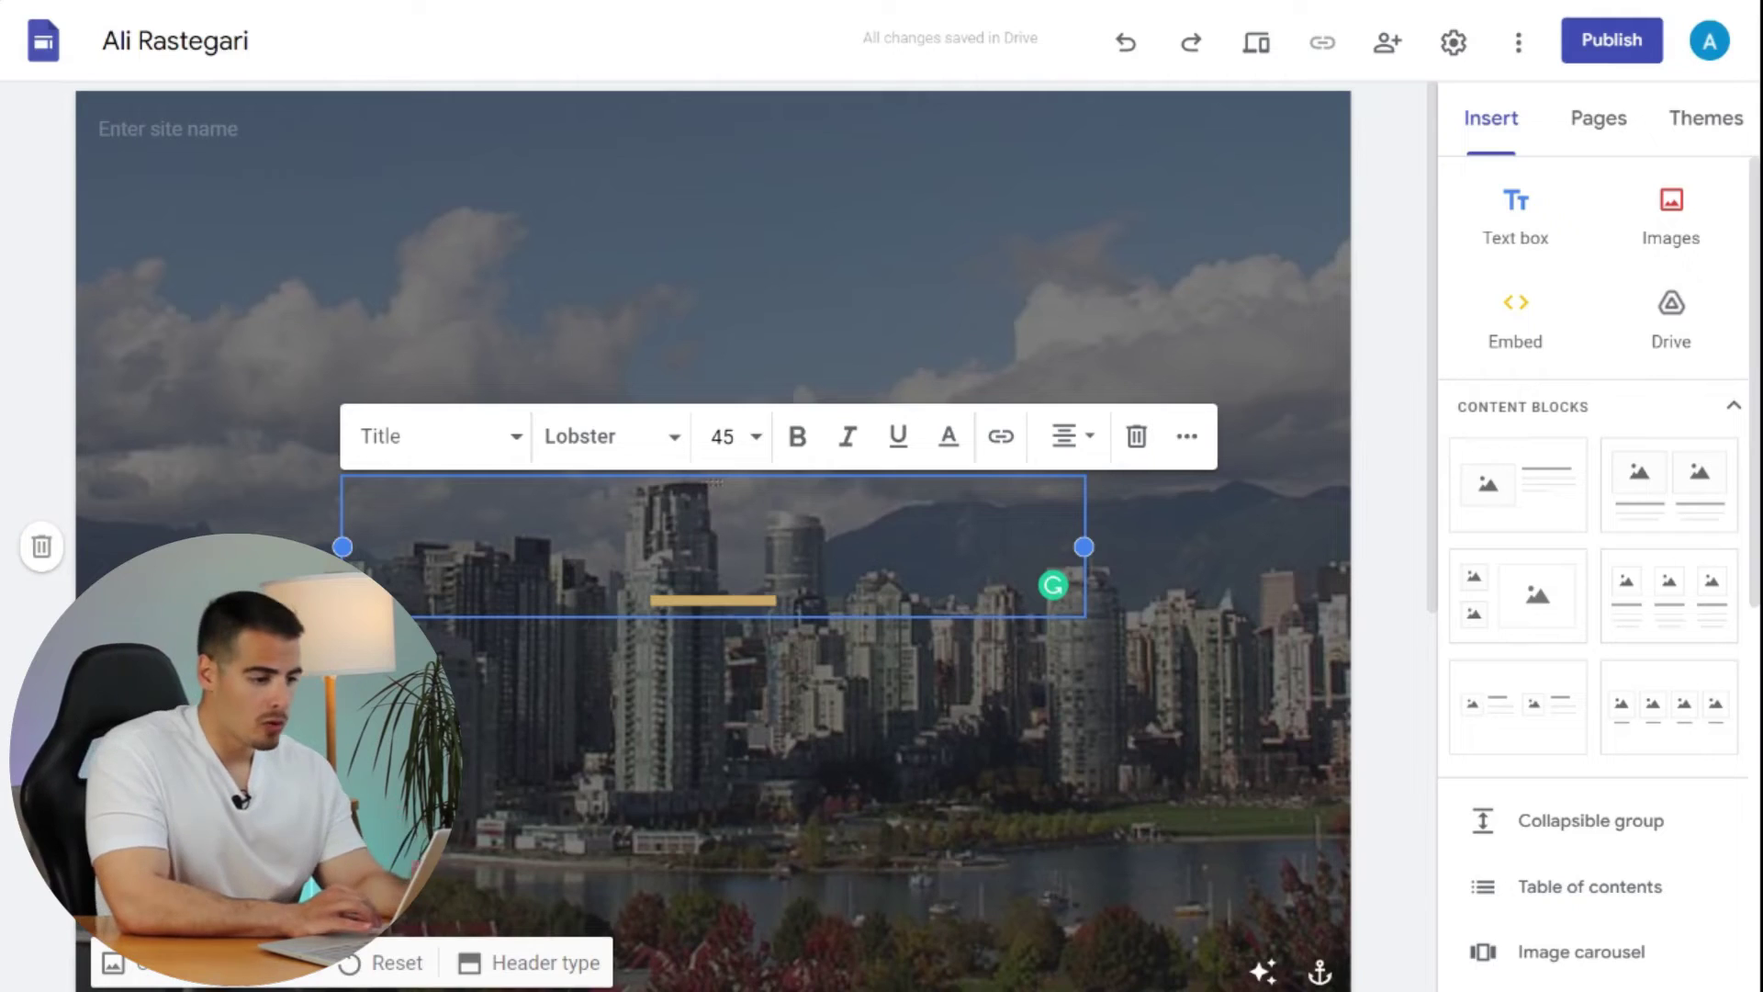
type("Ali R")
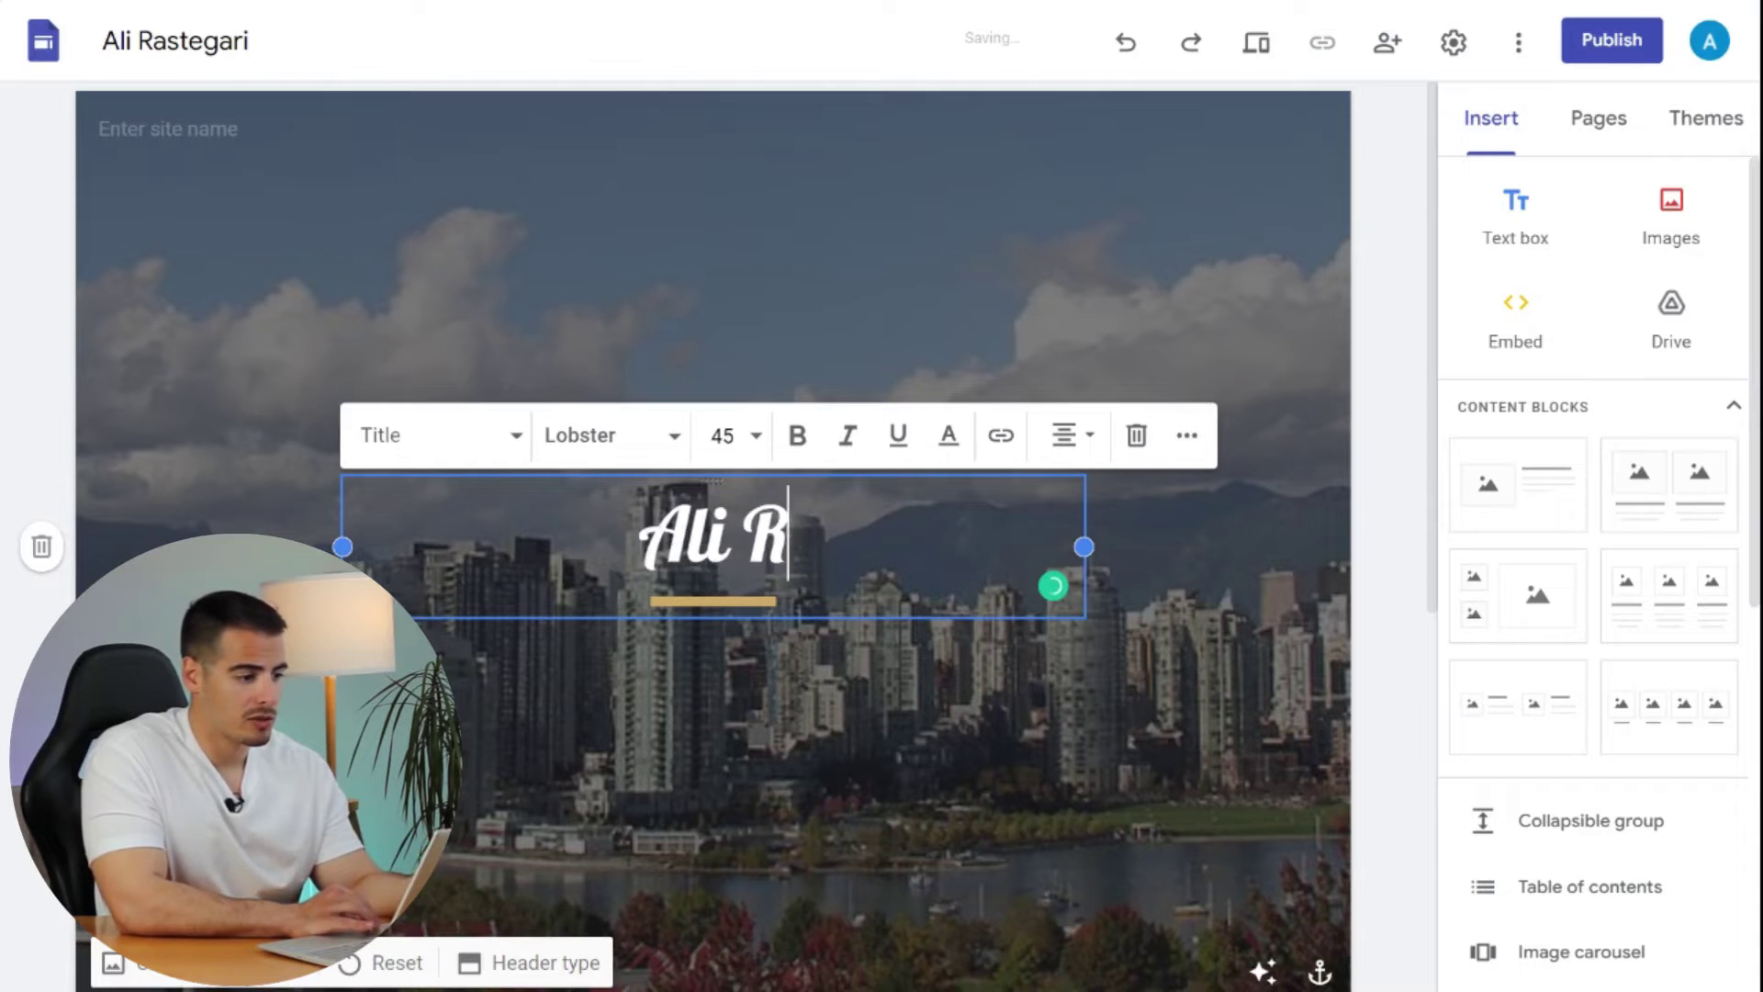
type("astegari")
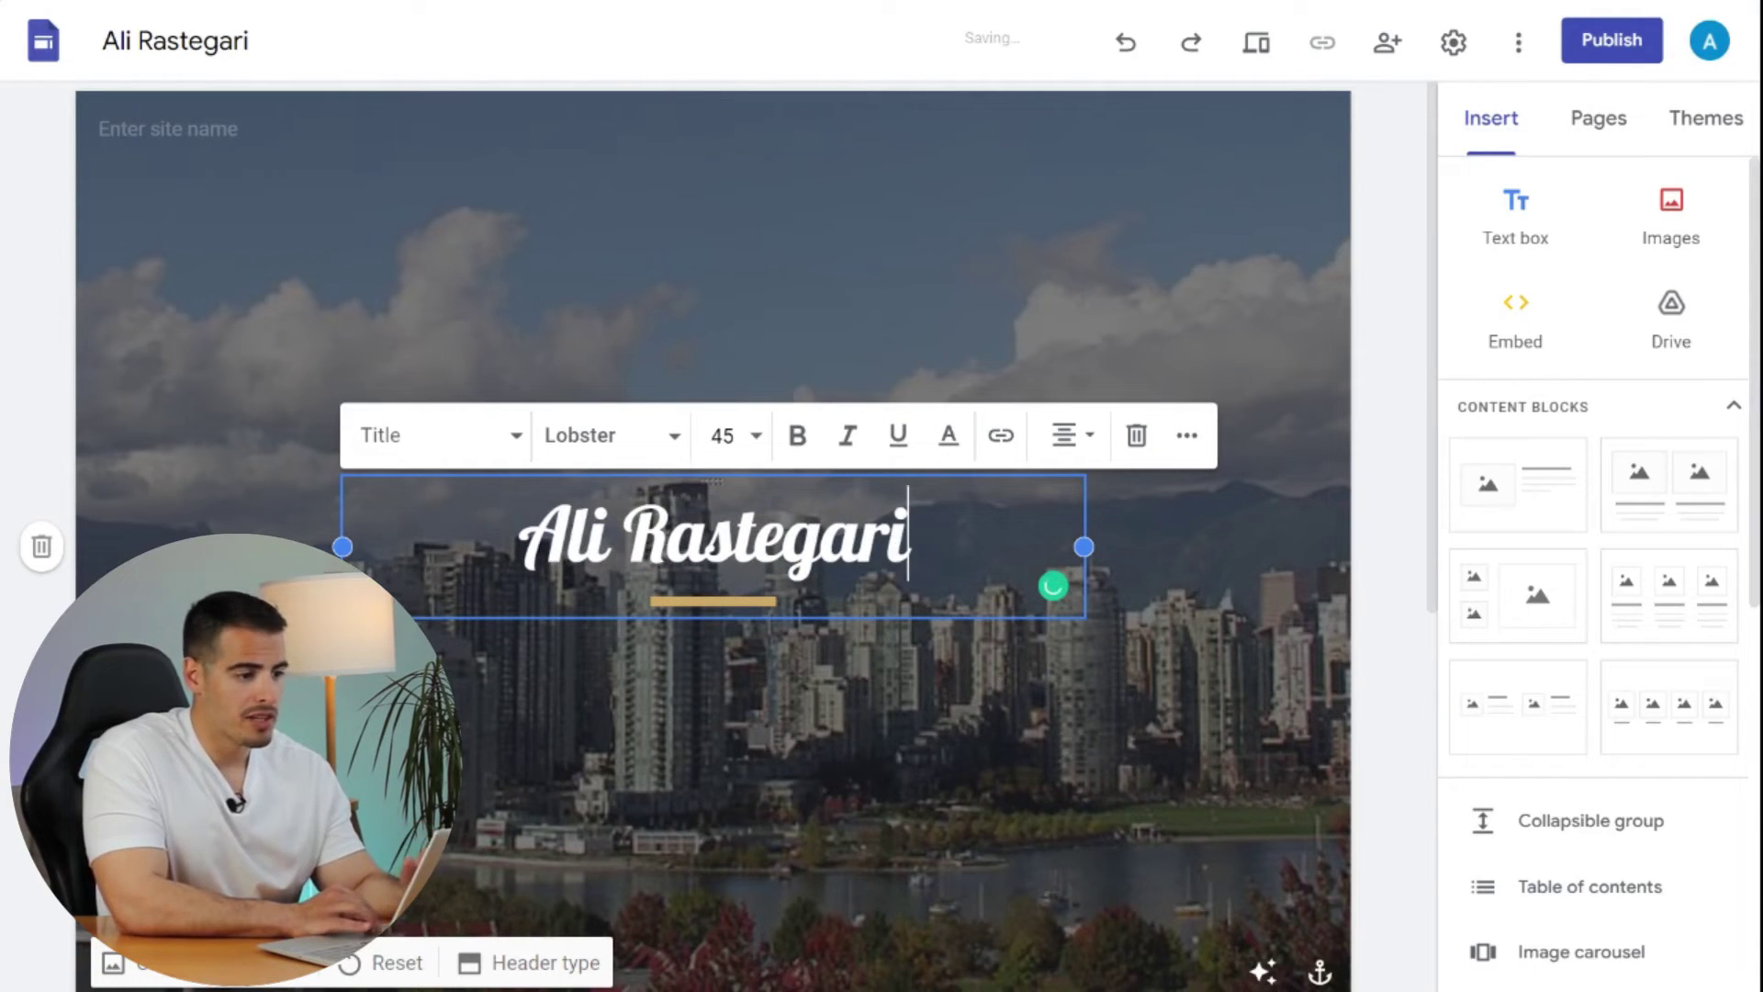
left_click(594, 279)
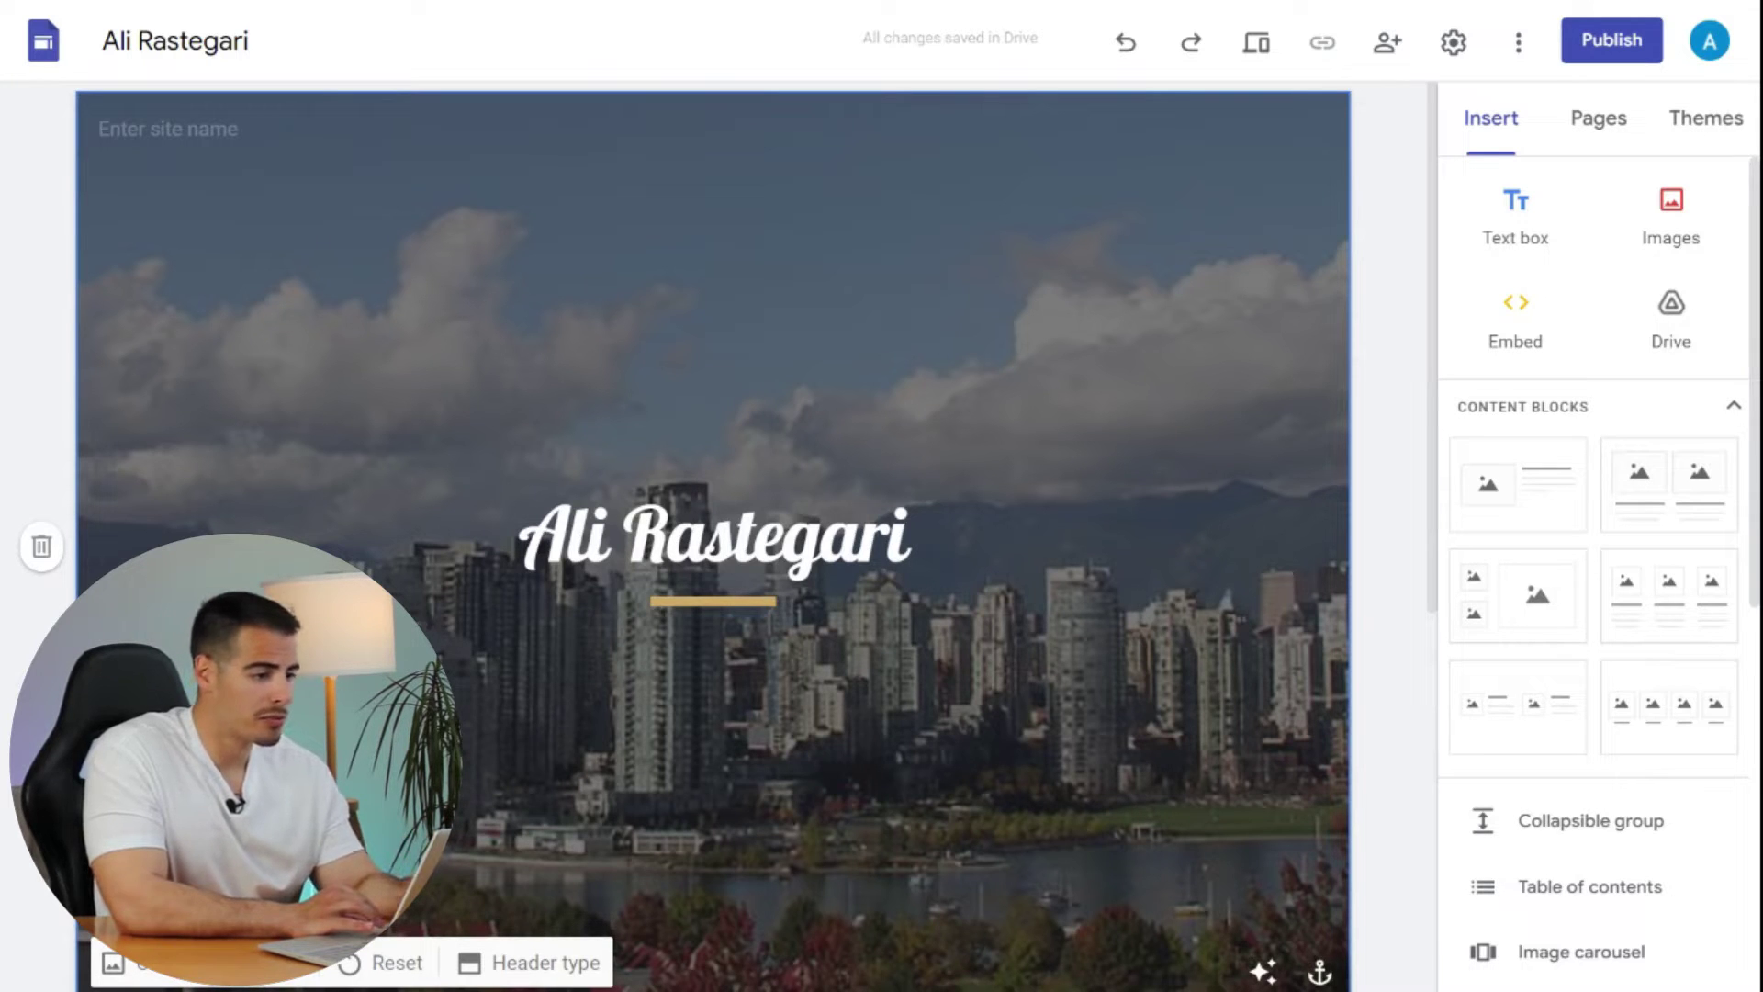
- Add a text box reading 'Content' below the header in Comfortaa, size 14
scroll(713, 533, "down", 3)
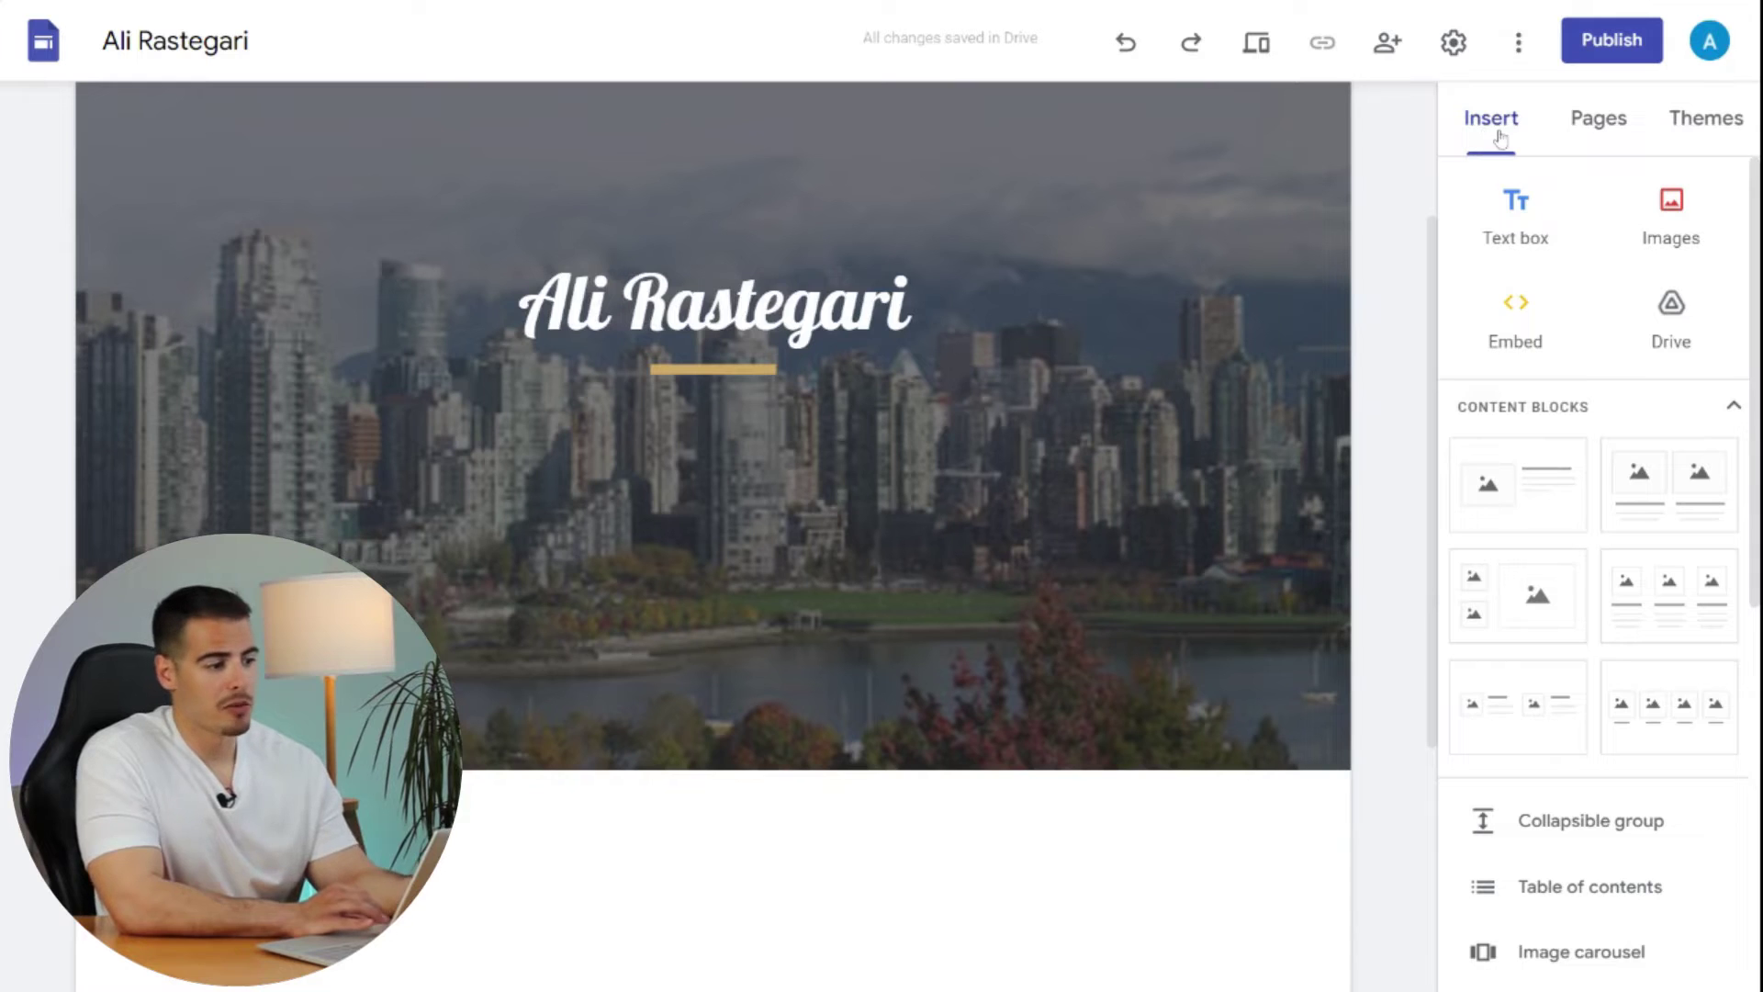
left_click(1538, 231)
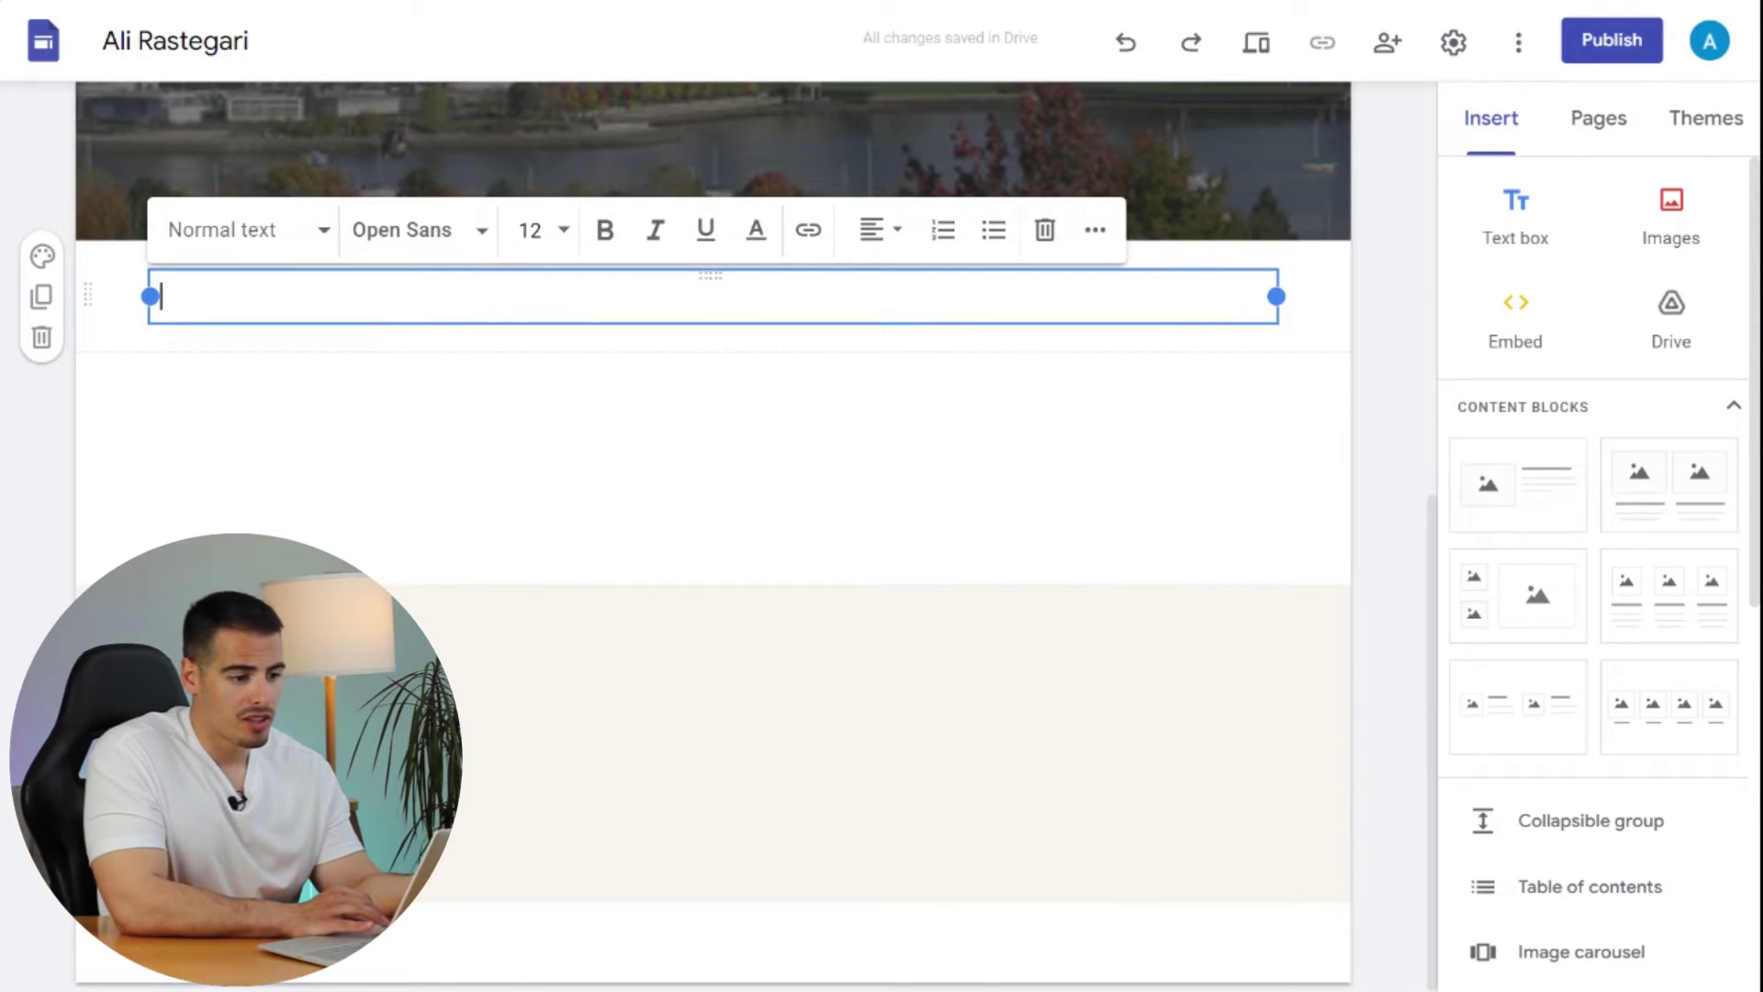
type("Conten")
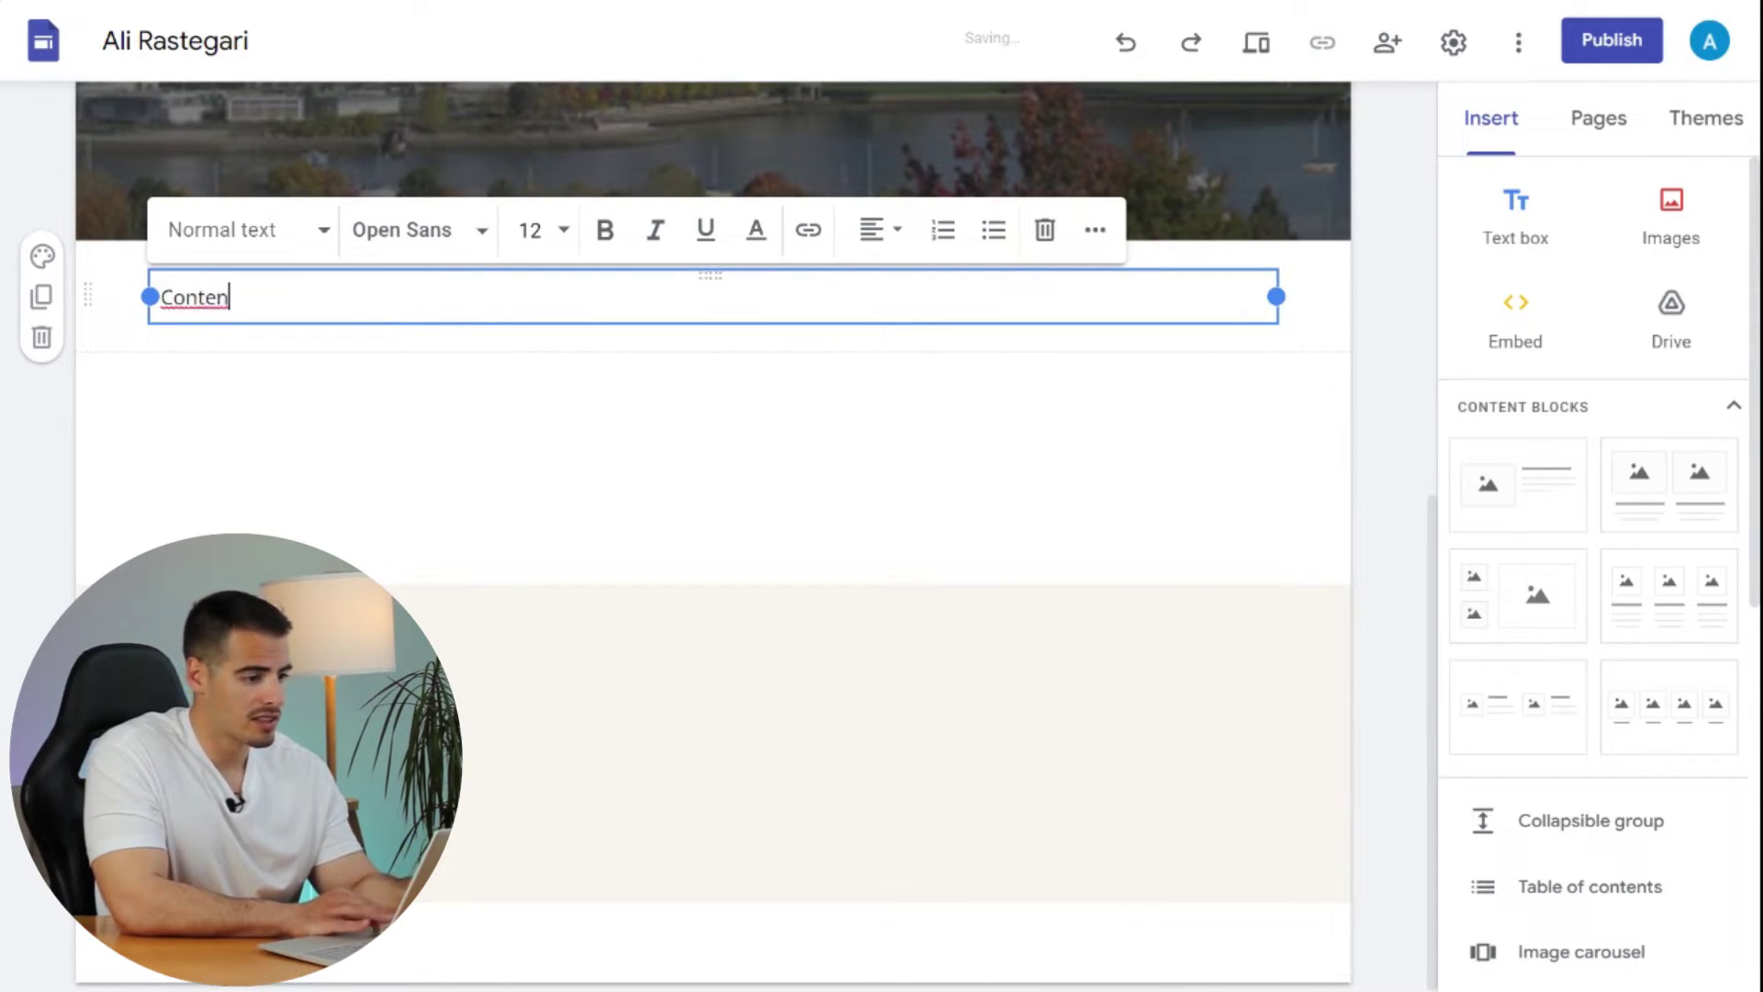
type("t")
left_click(418, 229)
left_click(413, 555)
left_click(533, 229)
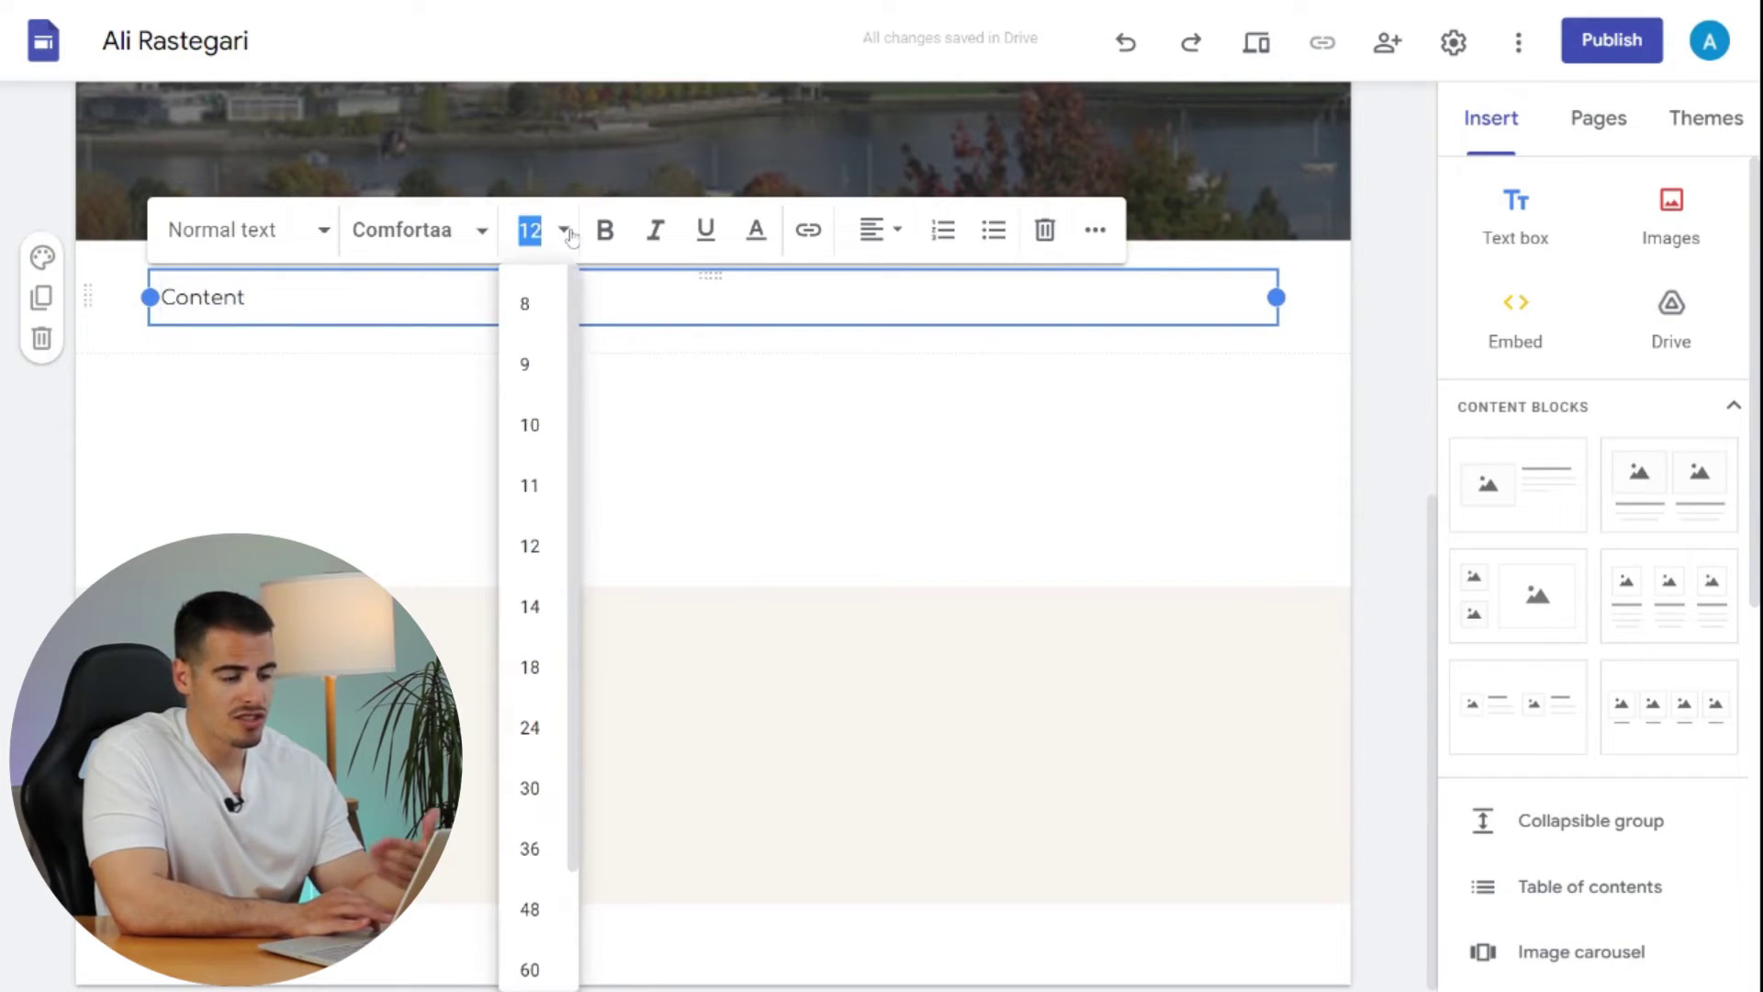
left_click(530, 607)
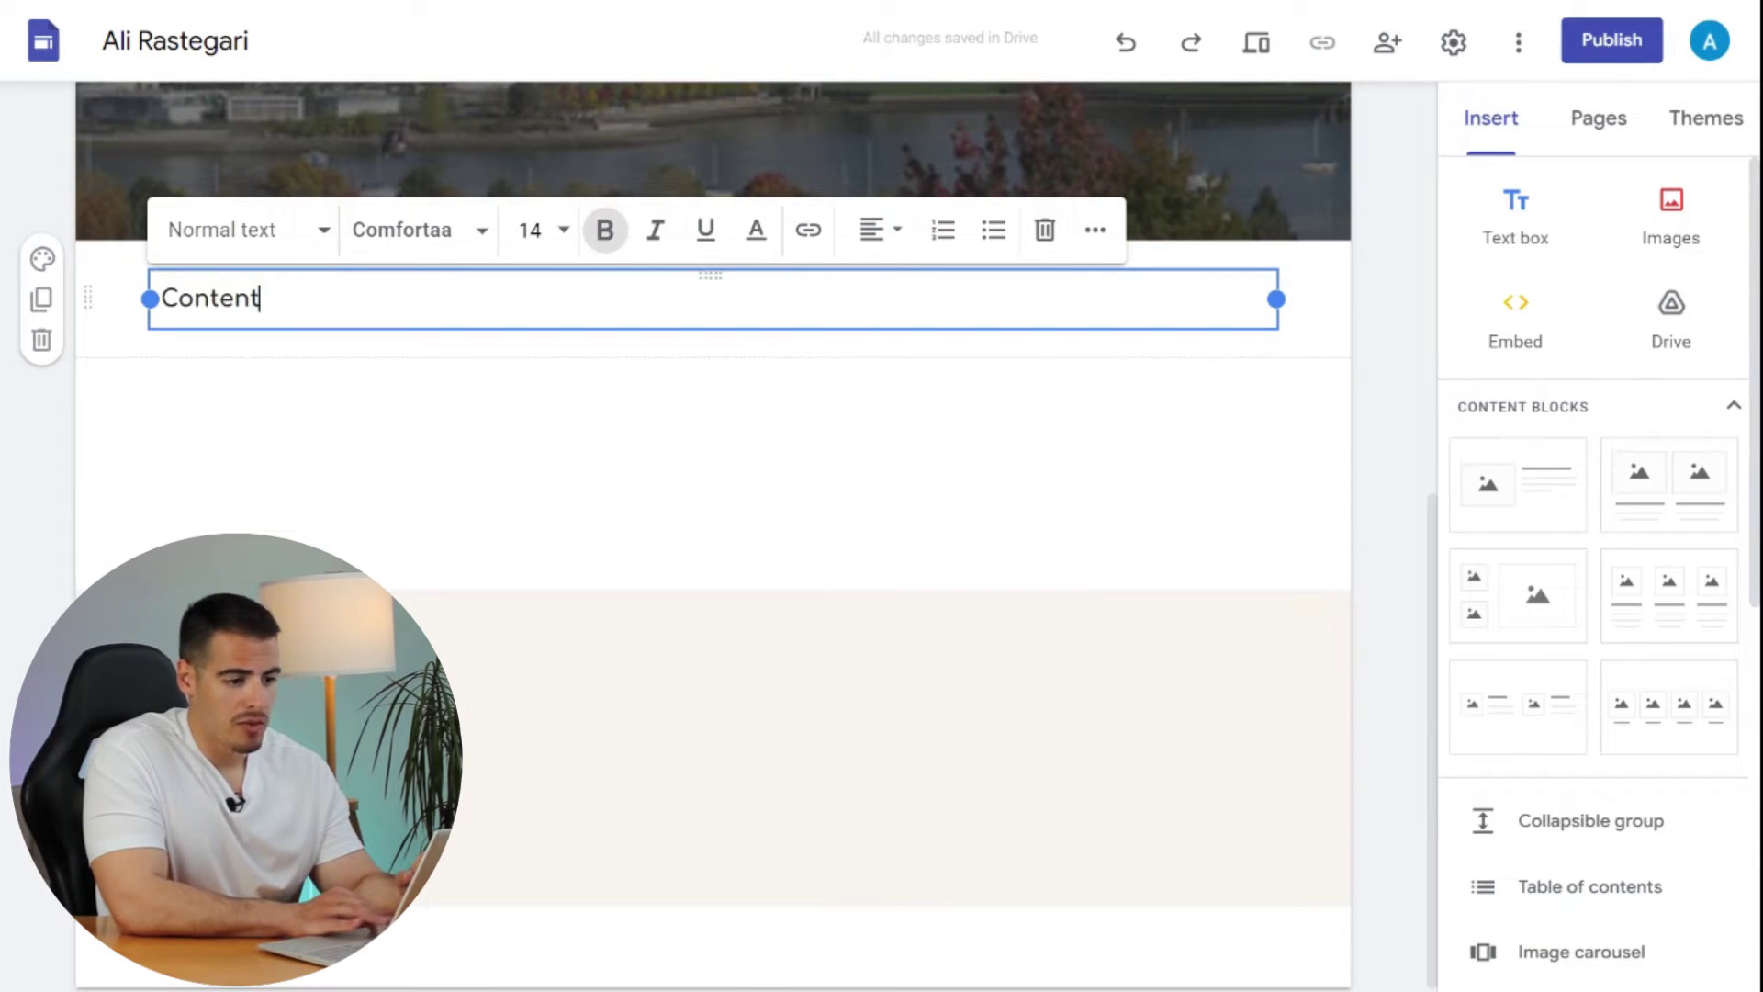
- Link the 'Content' text to the owner's website, then delete the text box
left_click(808, 230)
type("www.alirastegari.com")
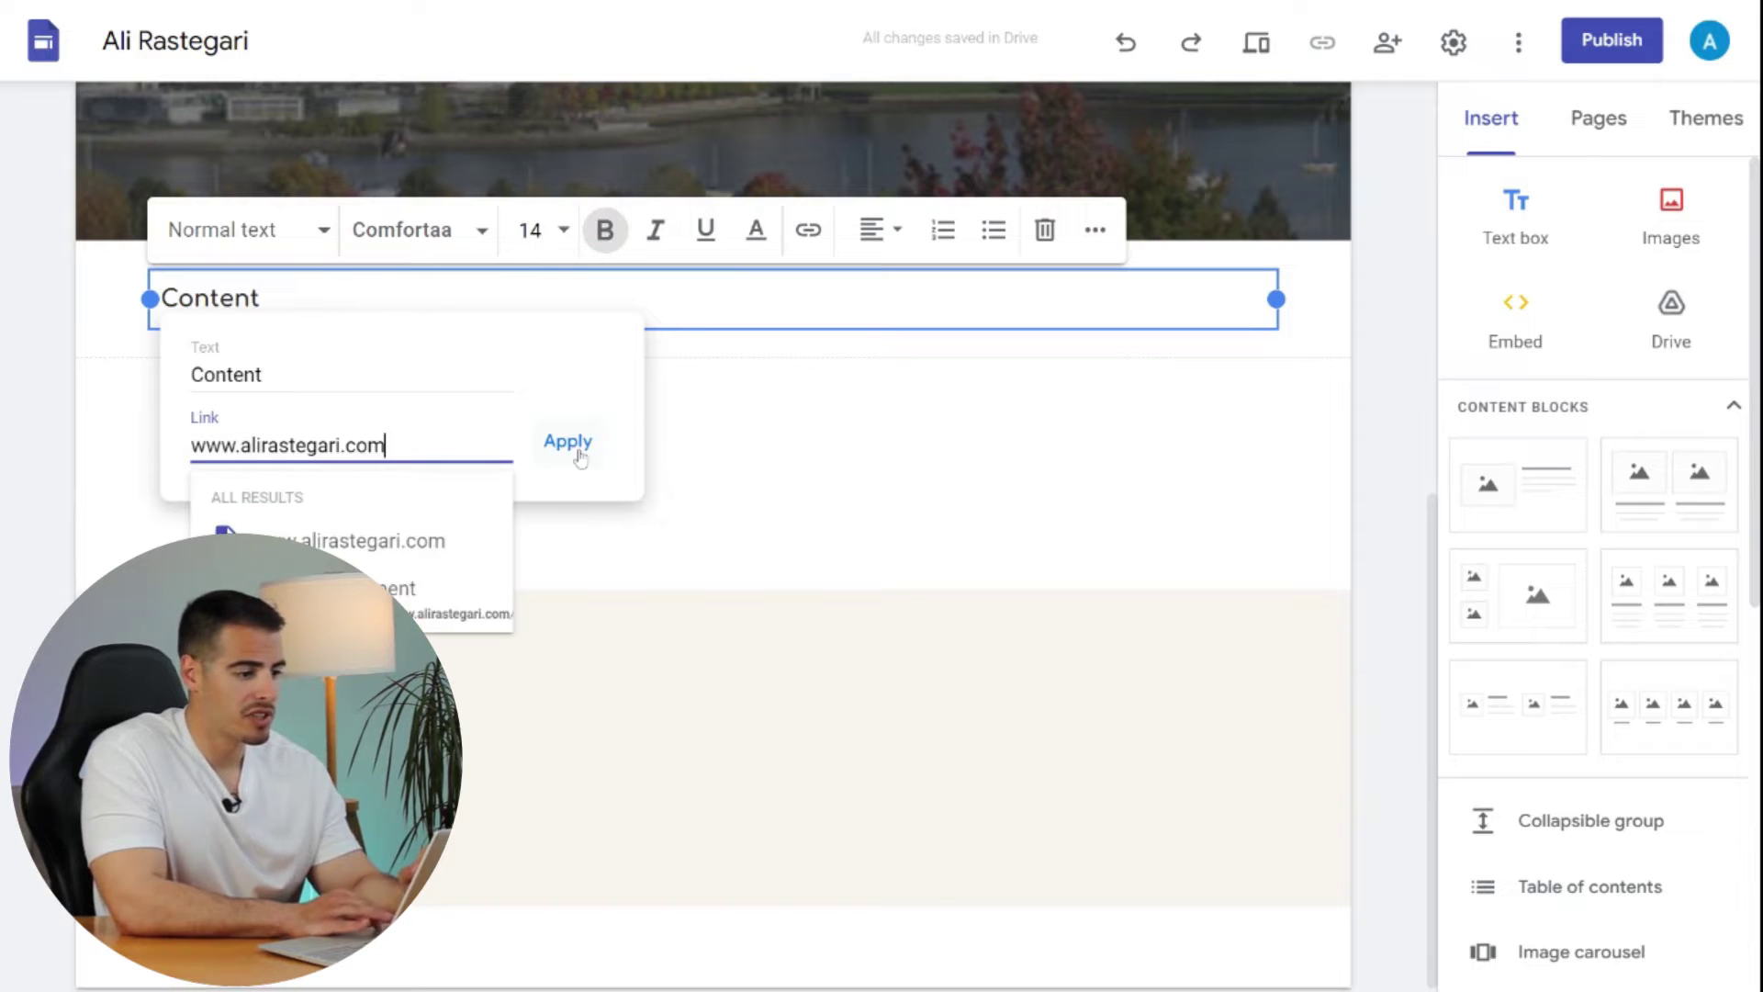
left_click(571, 444)
left_click(1043, 231)
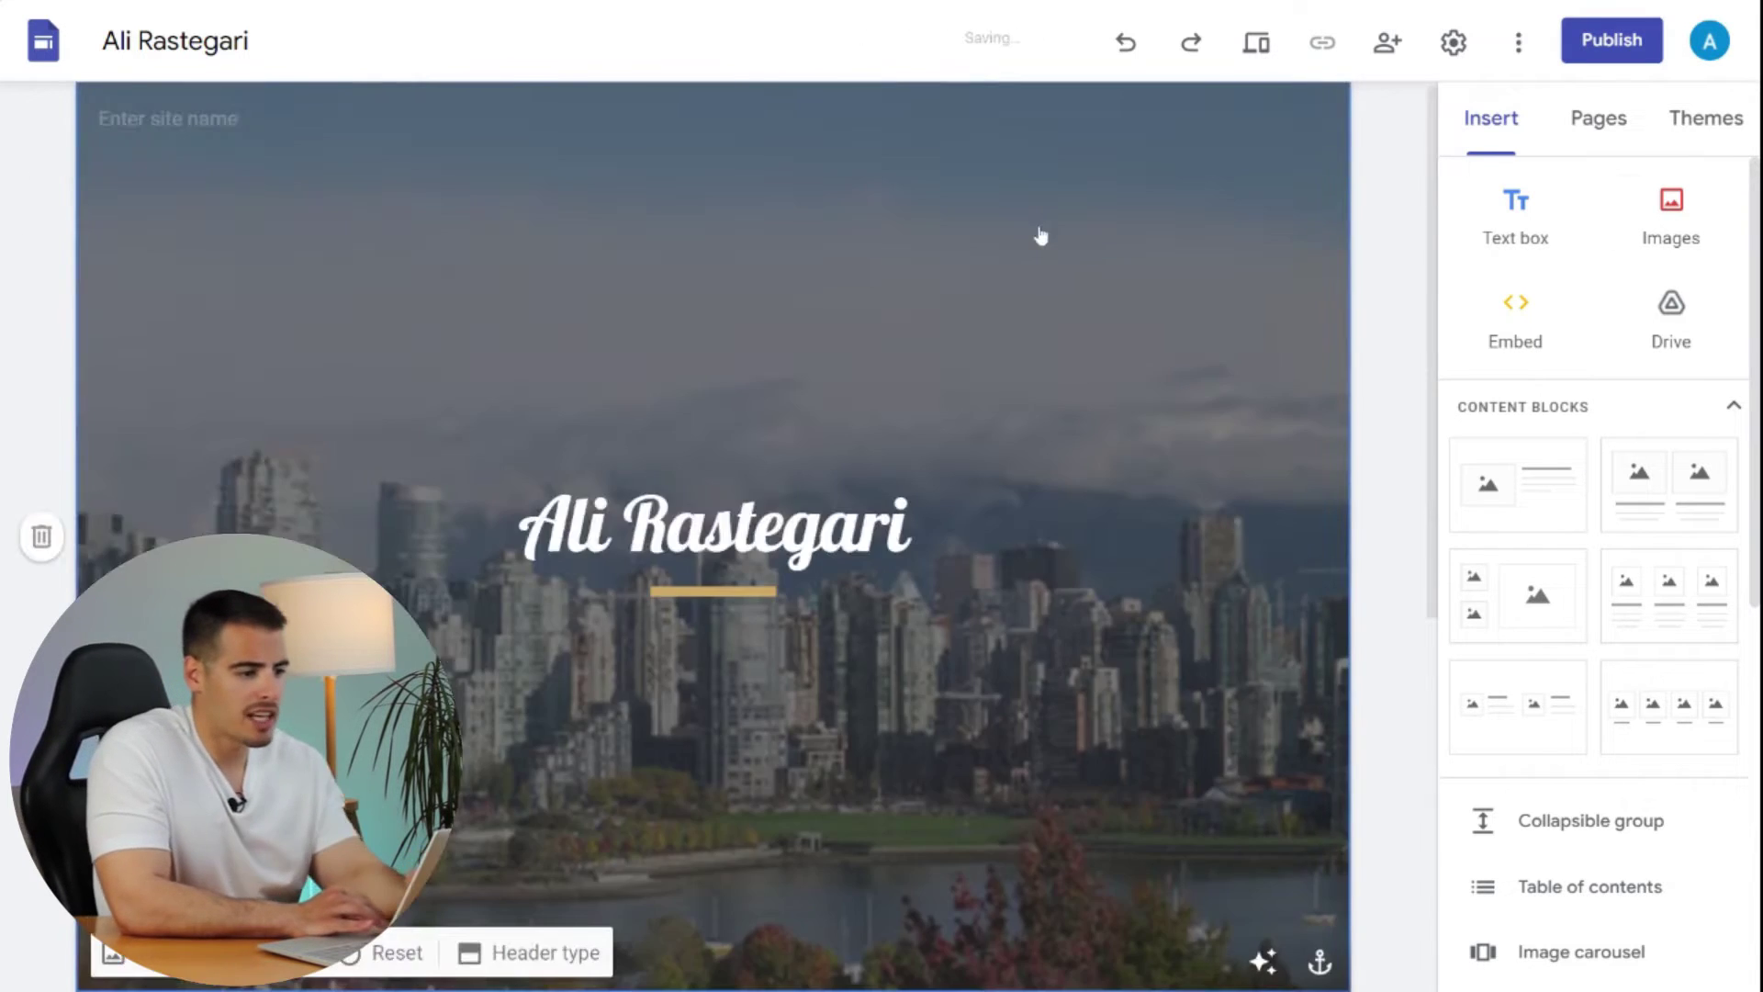
left_click(1671, 213)
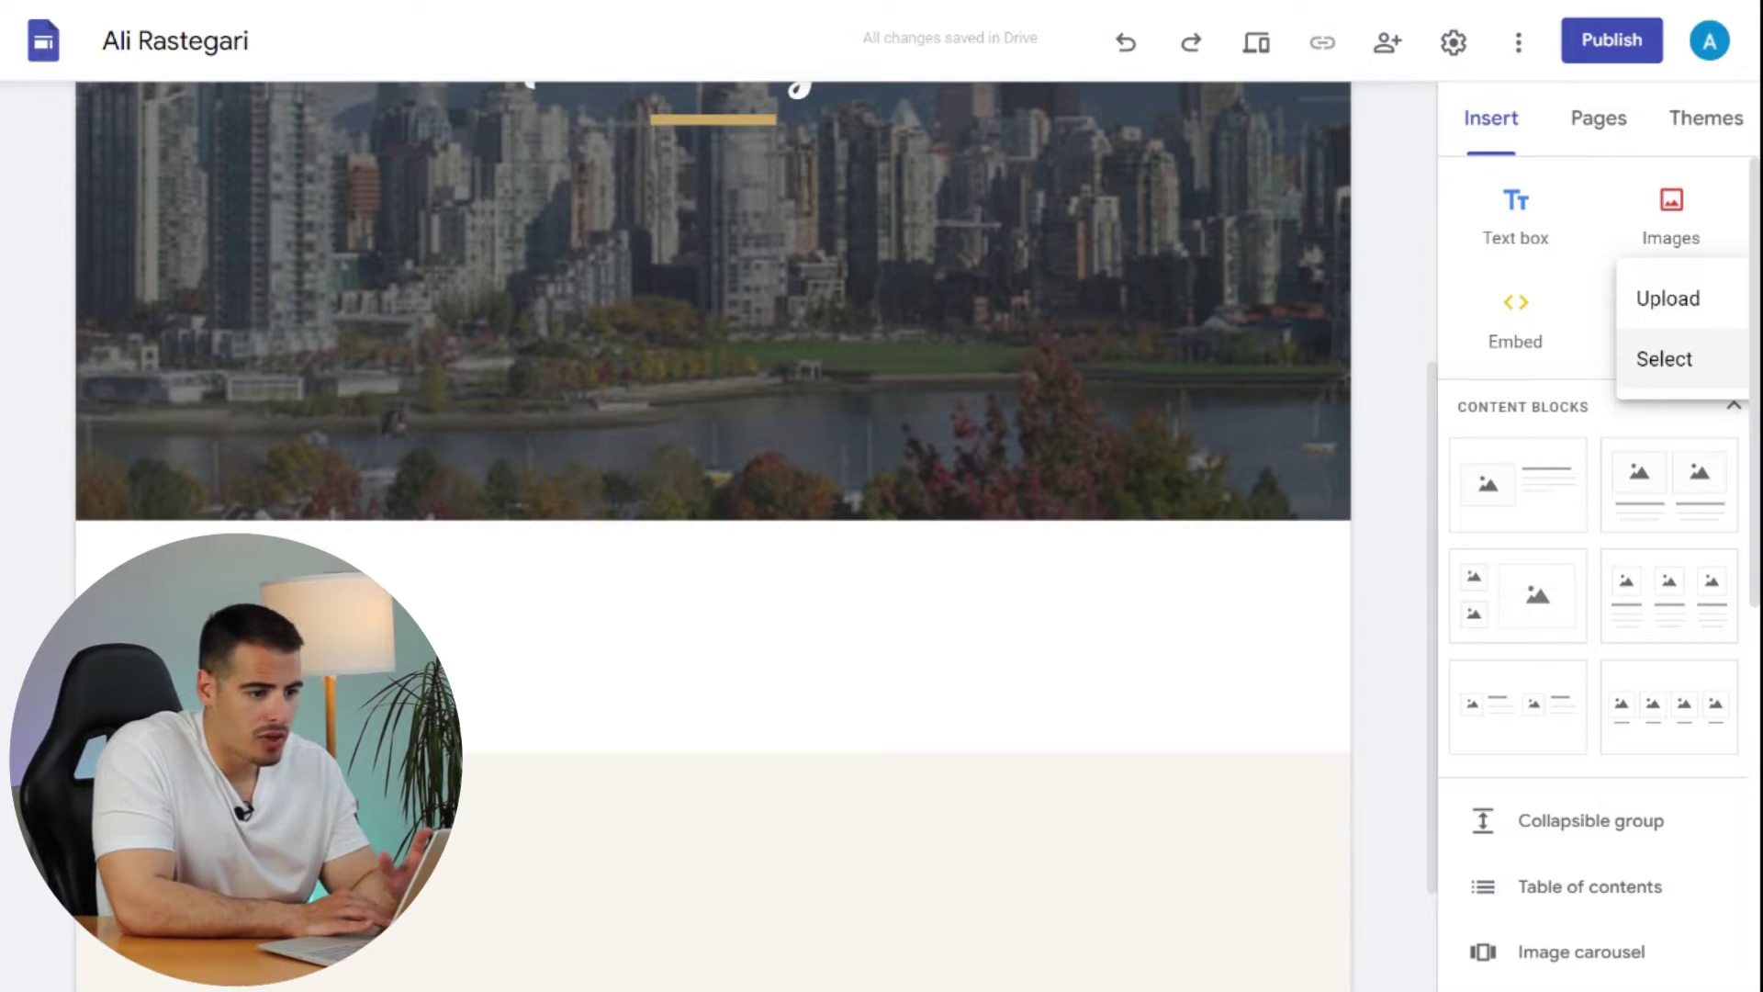
- Insert the first 'vancouver' image-search photo below the header and enlarge it across the page
left_click(1664, 358)
left_click(584, 176)
type("van")
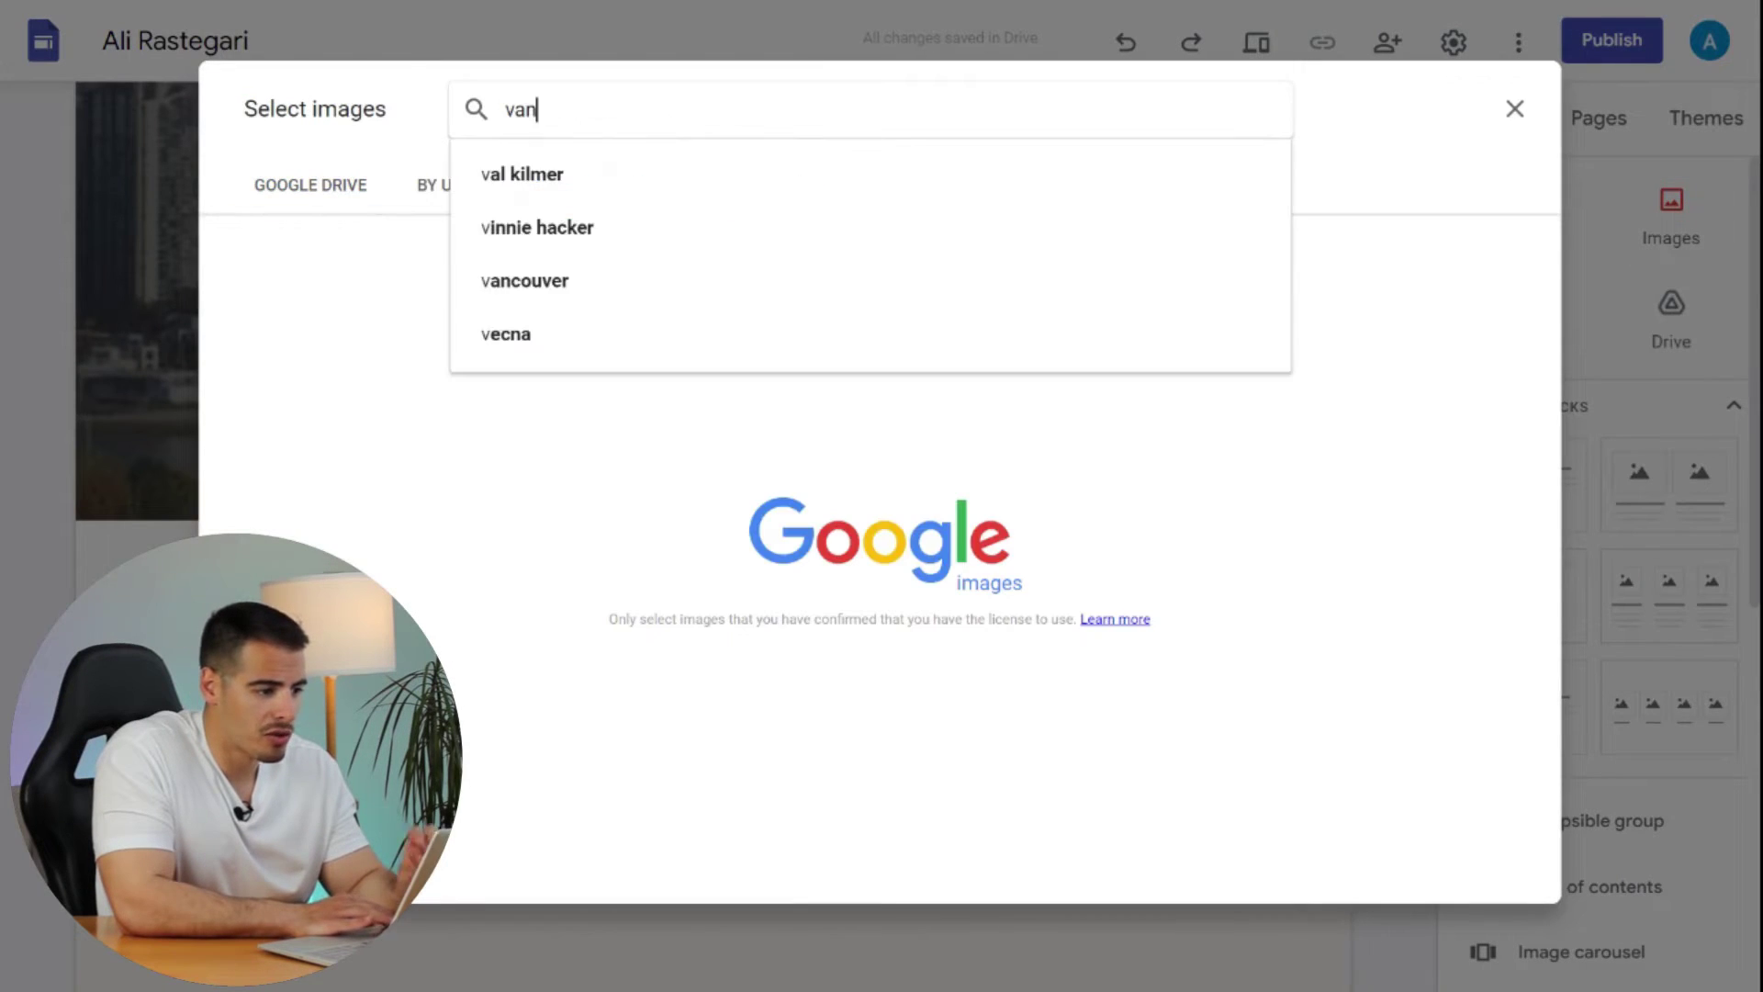
left_click(535, 280)
left_click(376, 292)
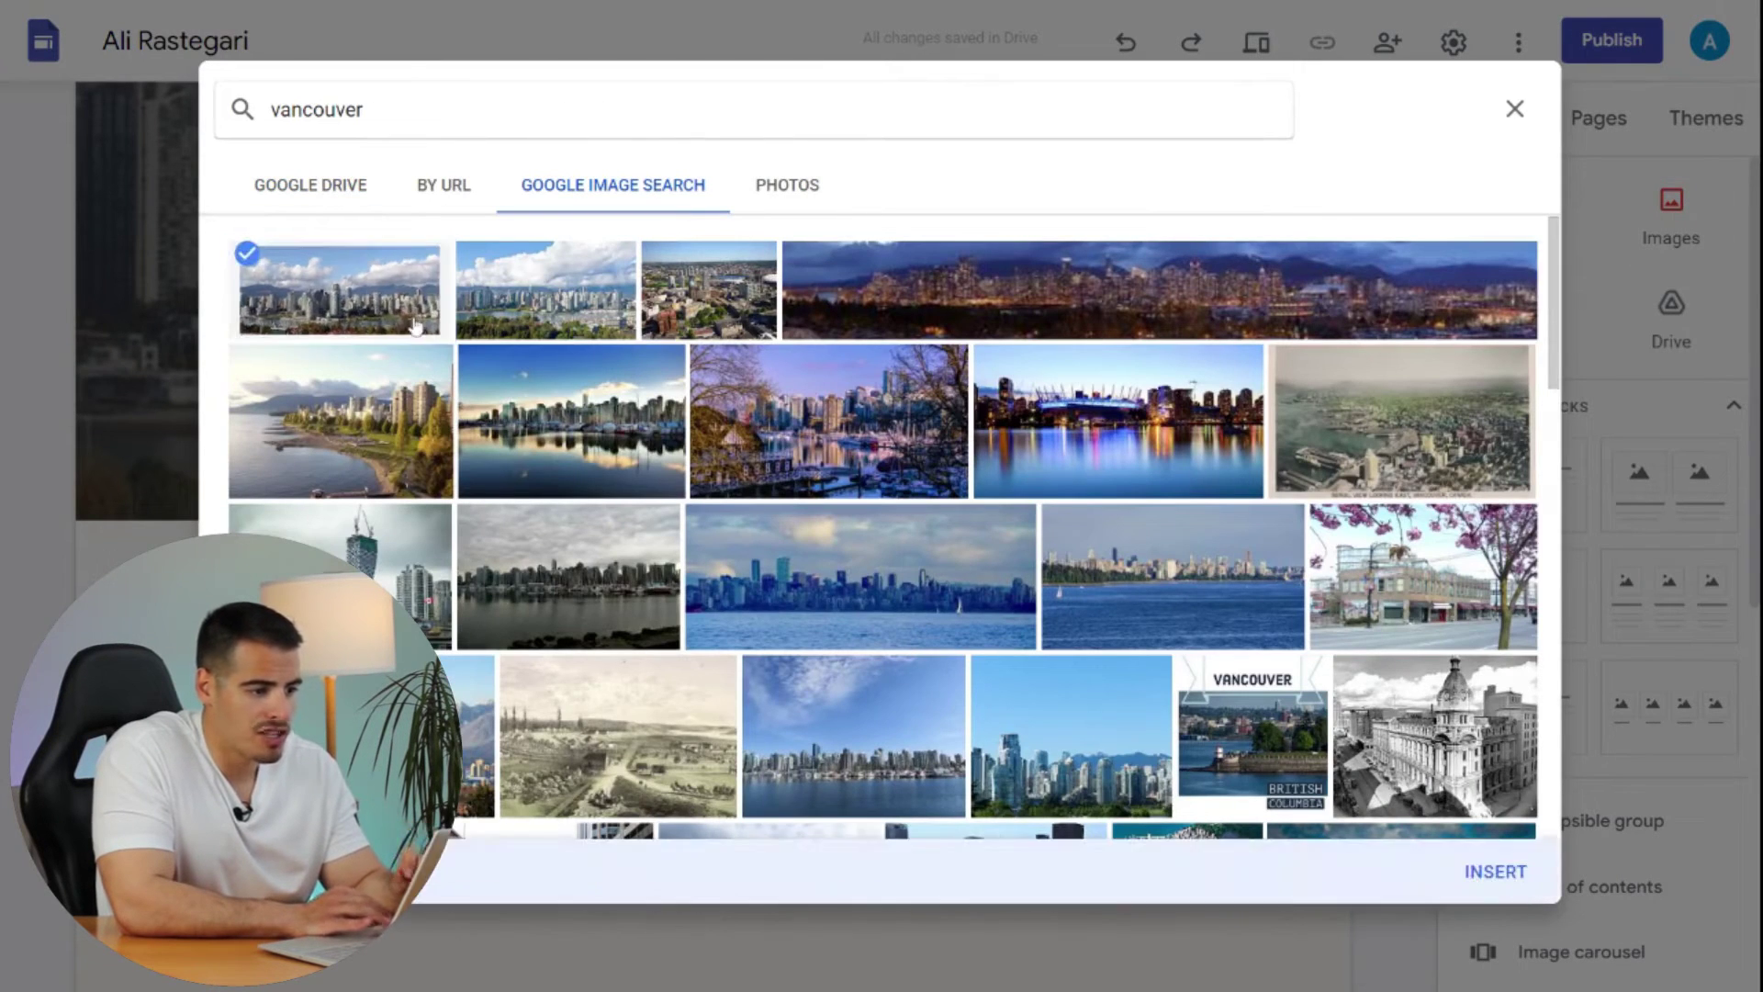
left_click(1495, 872)
left_click_drag(507, 375, 1277, 662)
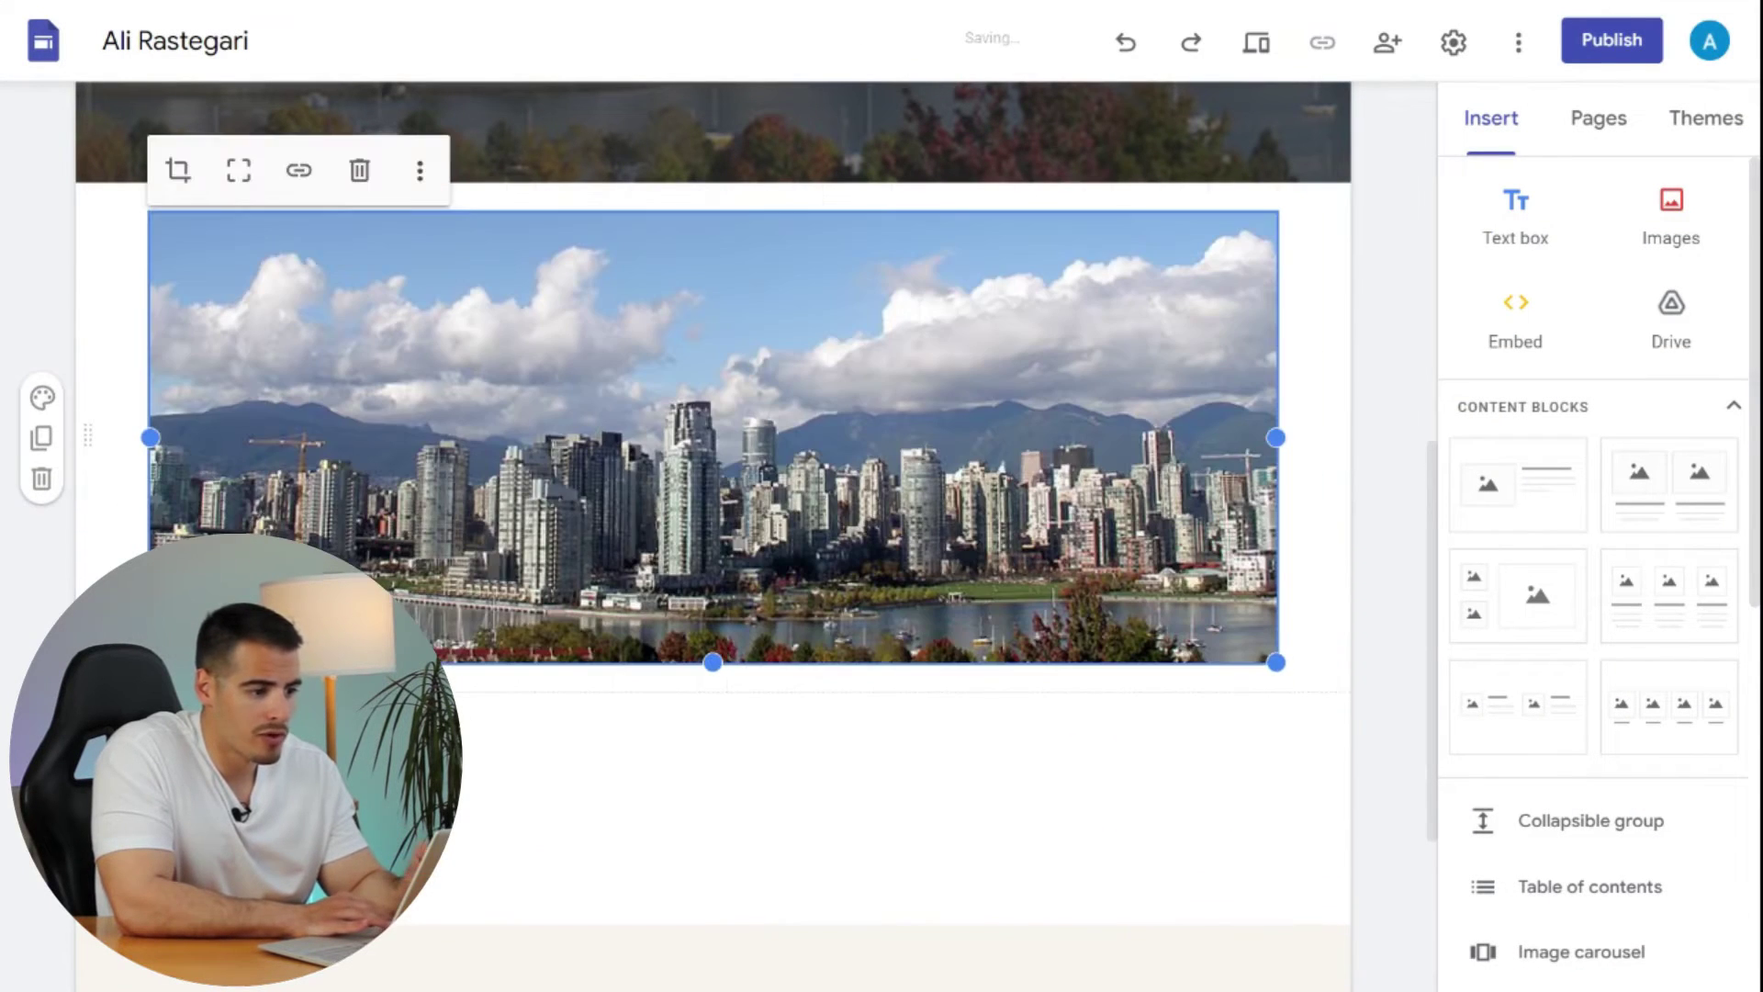
left_click(294, 169)
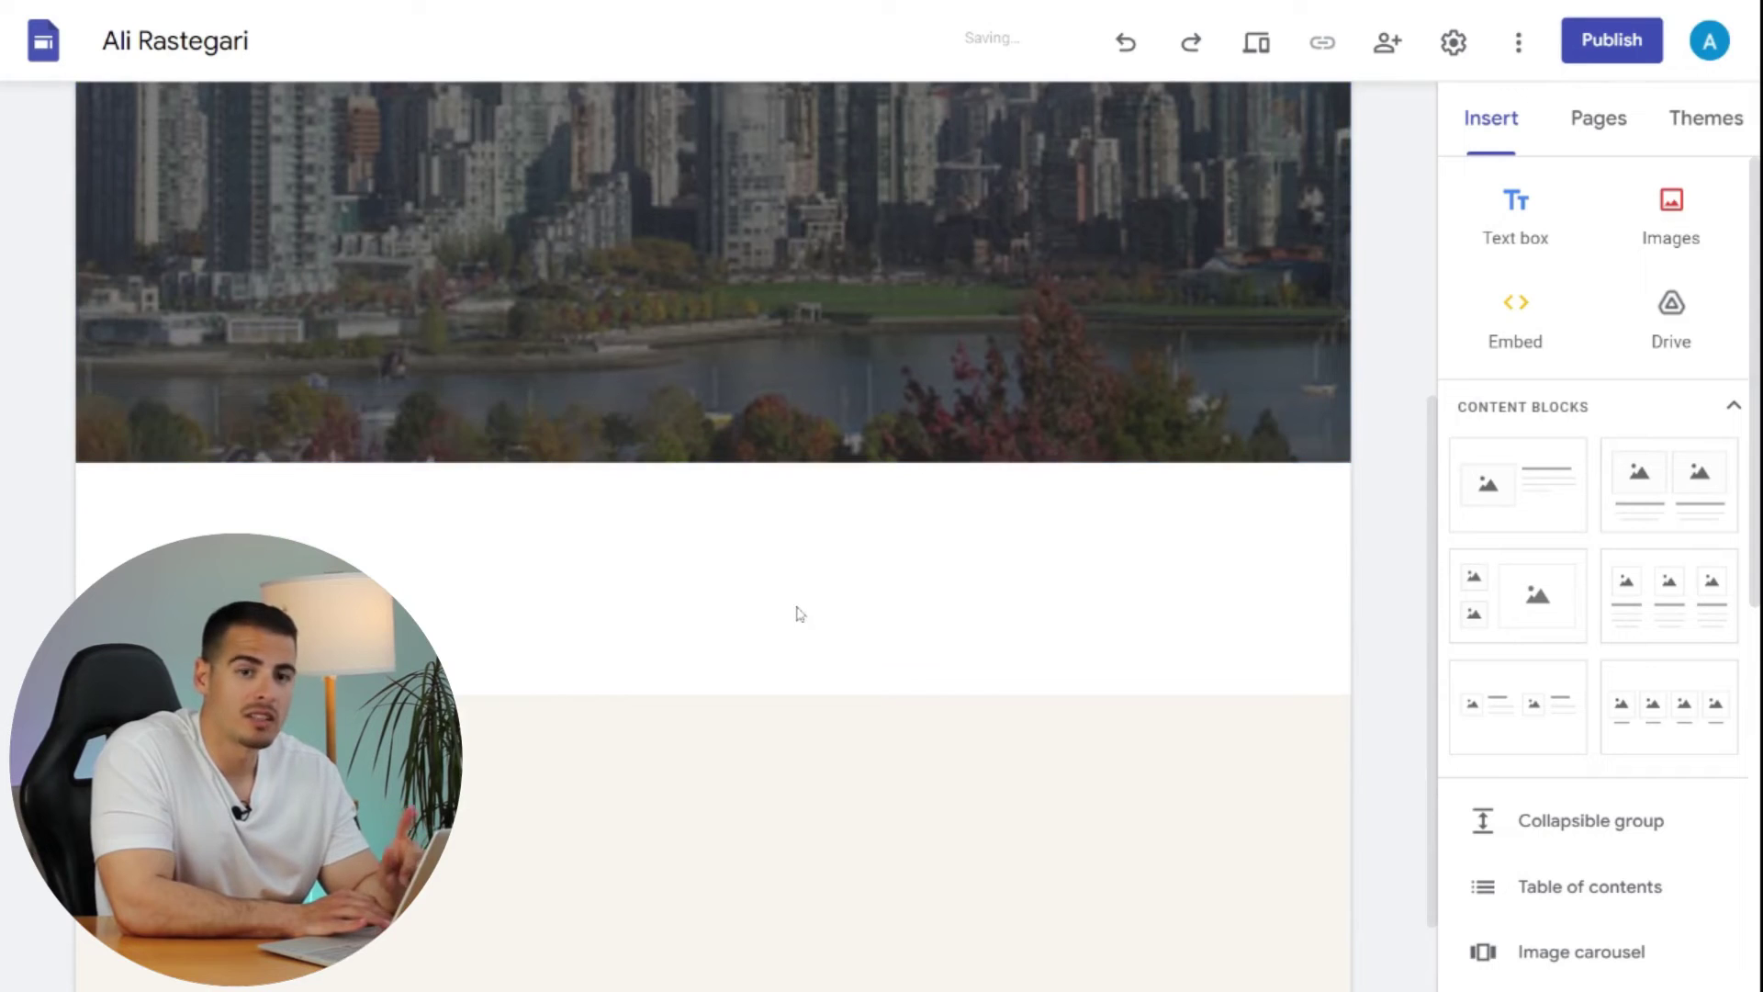
- Embed the Subscribe form on the page by pasting its iframe code into Embed code
left_click(1516, 336)
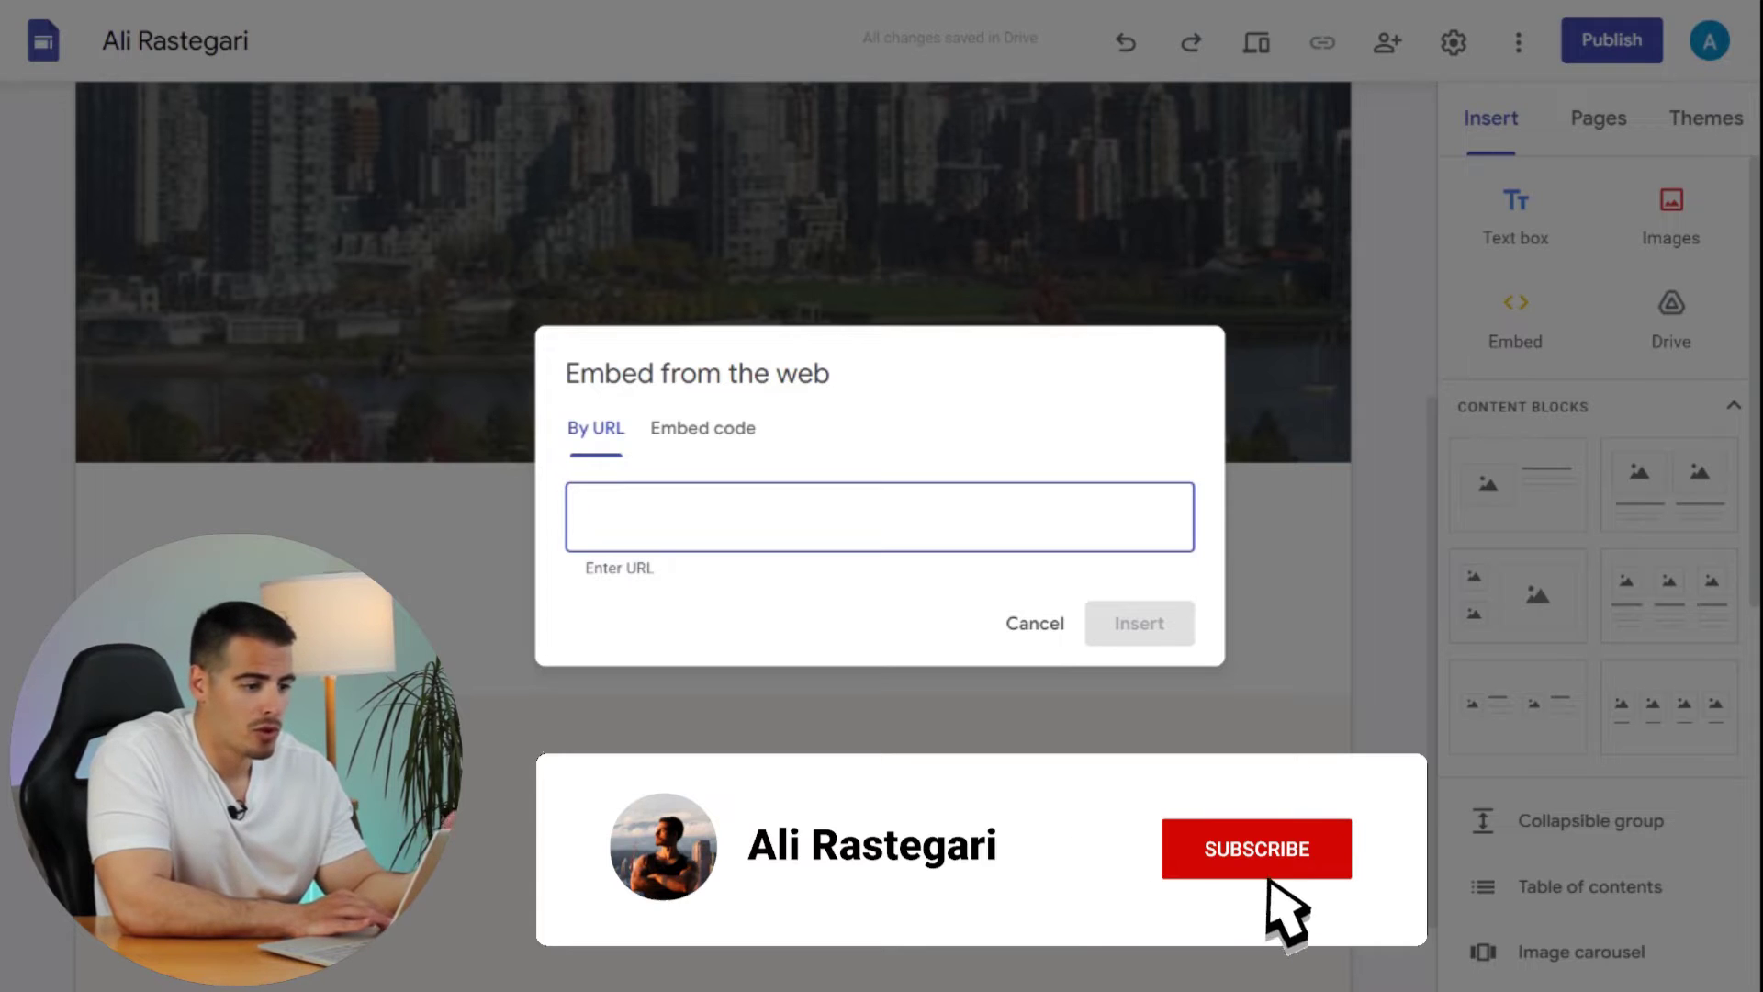
left_click(698, 430)
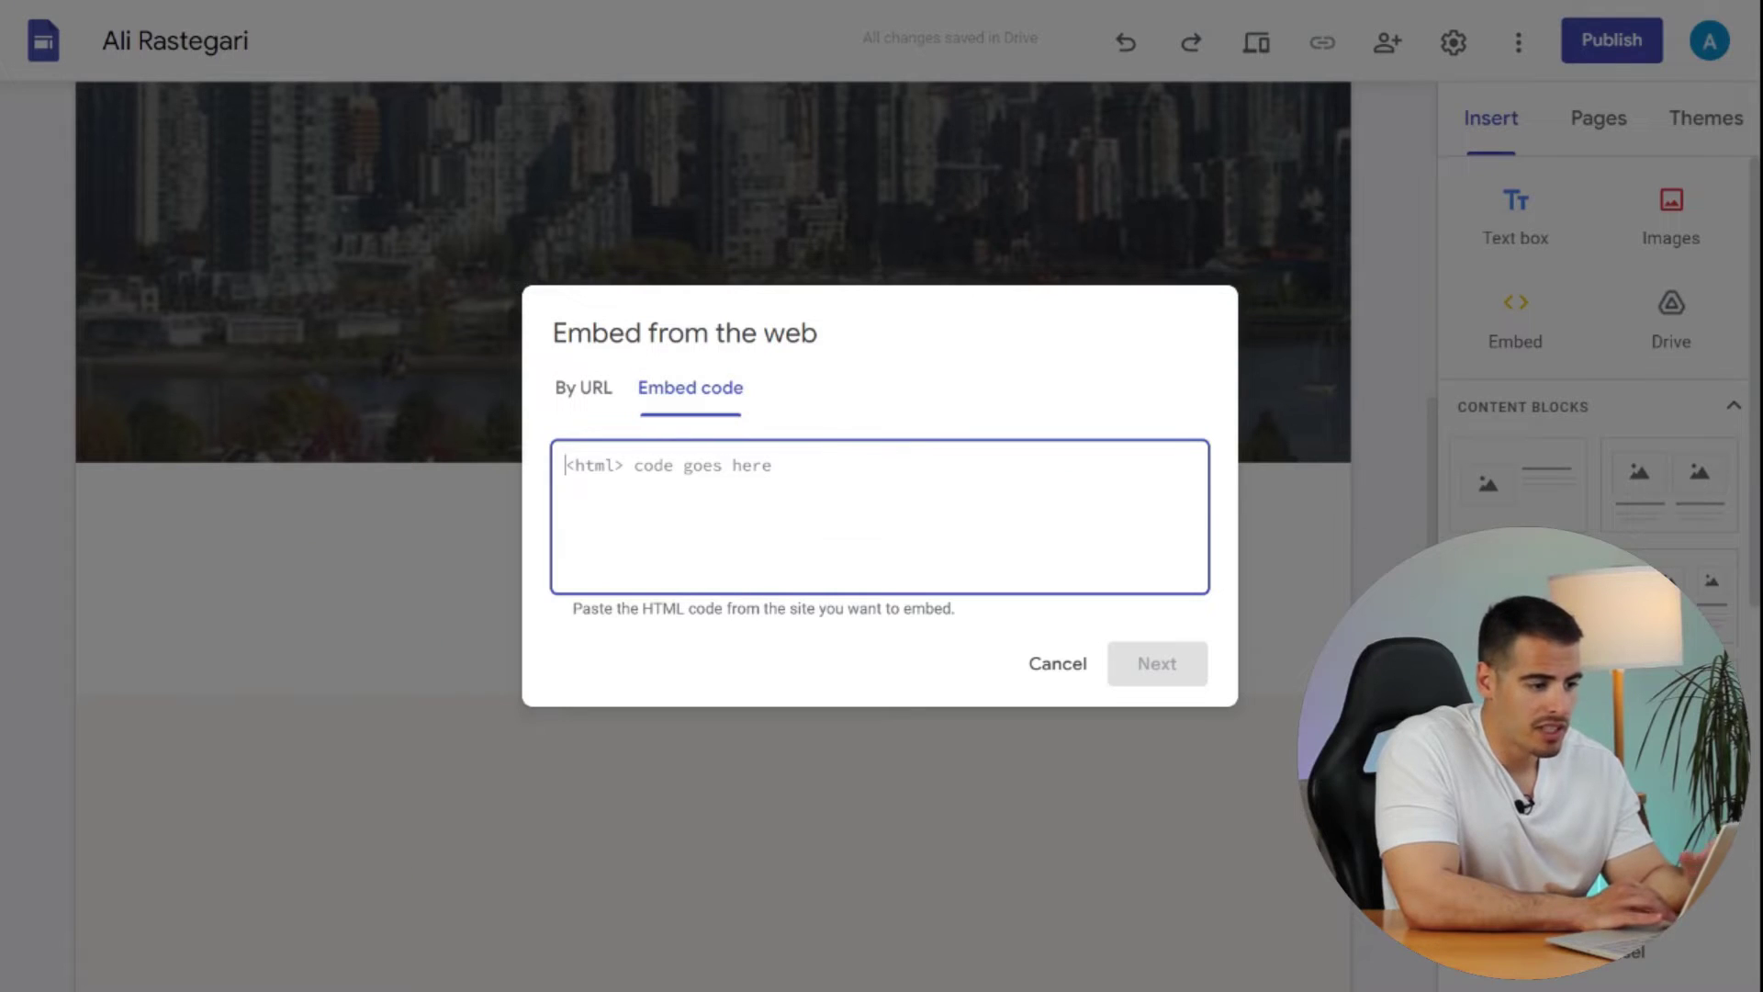
key("ctrl+v")
left_click(1129, 662)
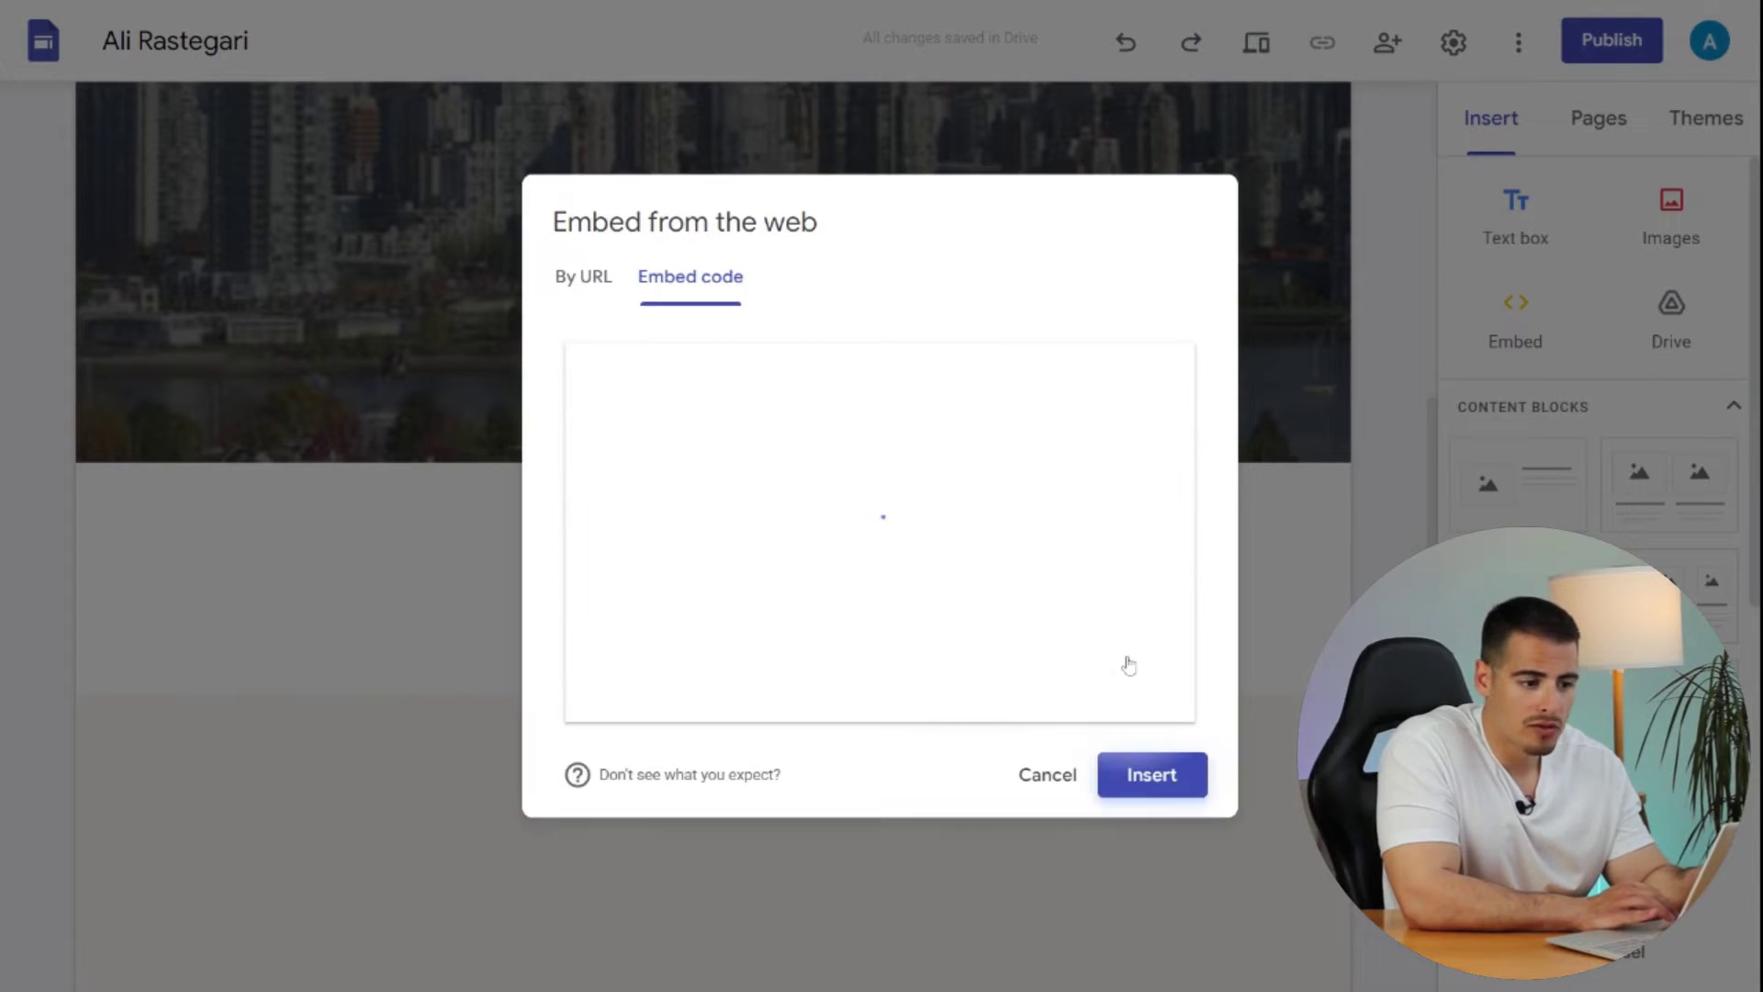
left_click(1164, 776)
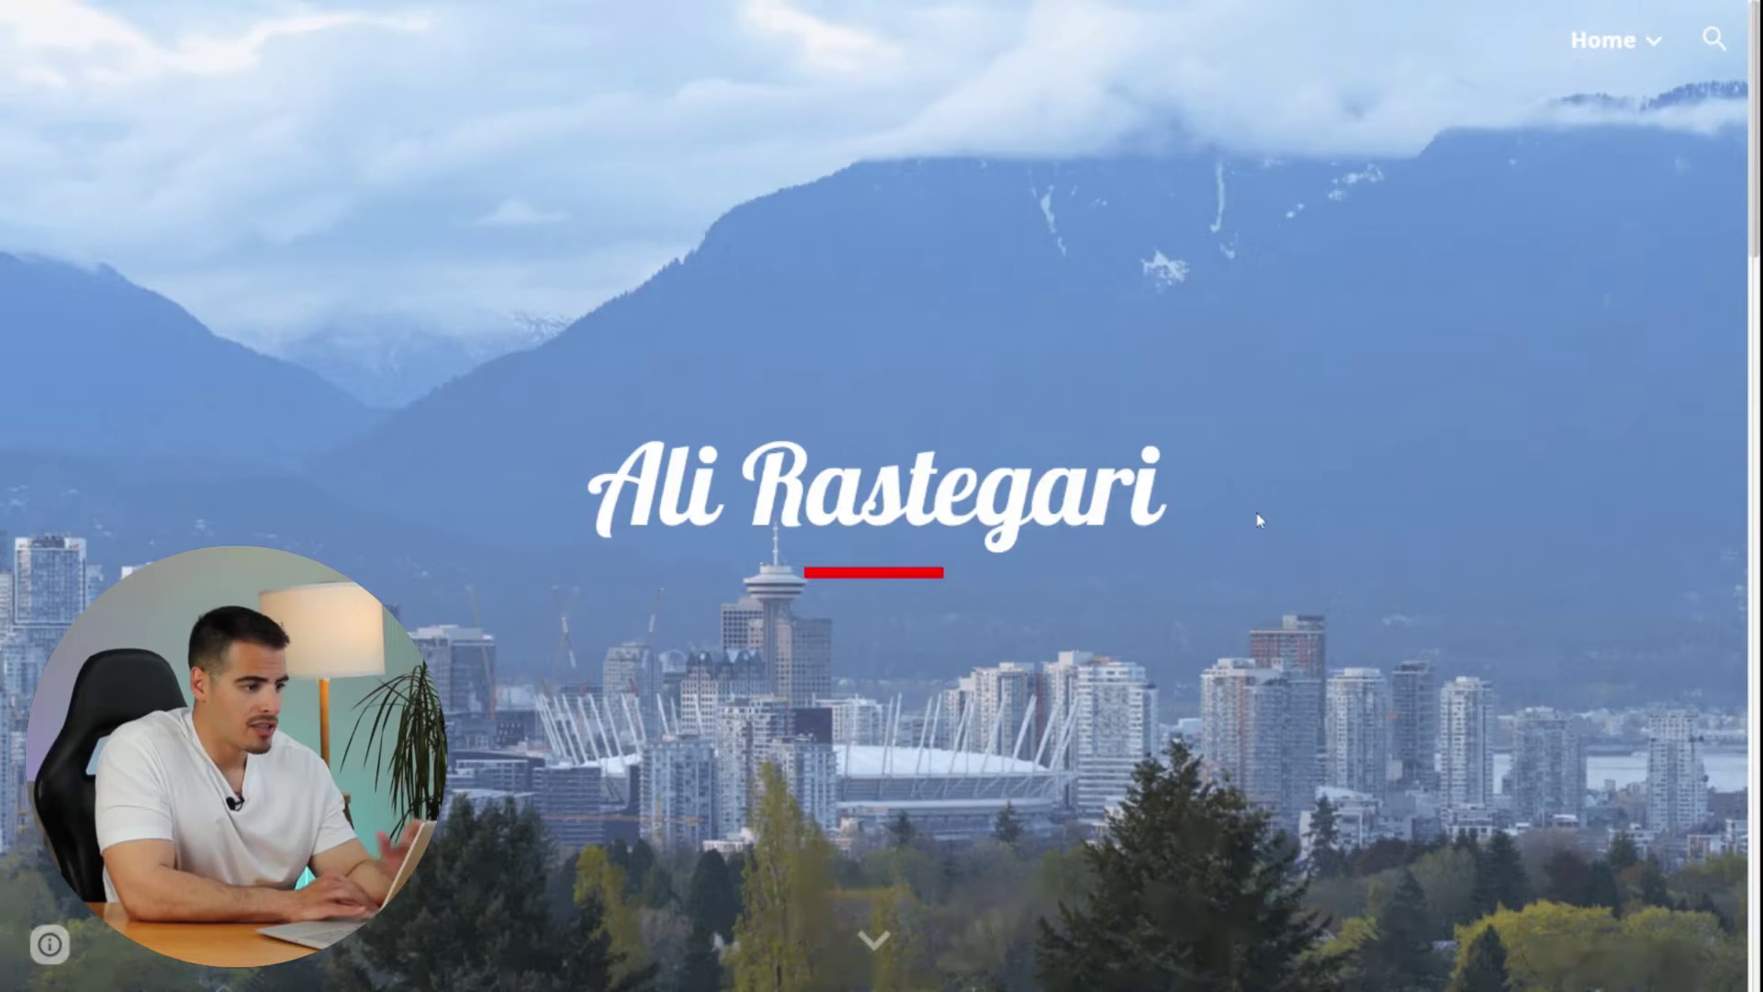
- Scroll the finished example site down to its Subscribe form section
scroll(1258, 520, "down", 7)
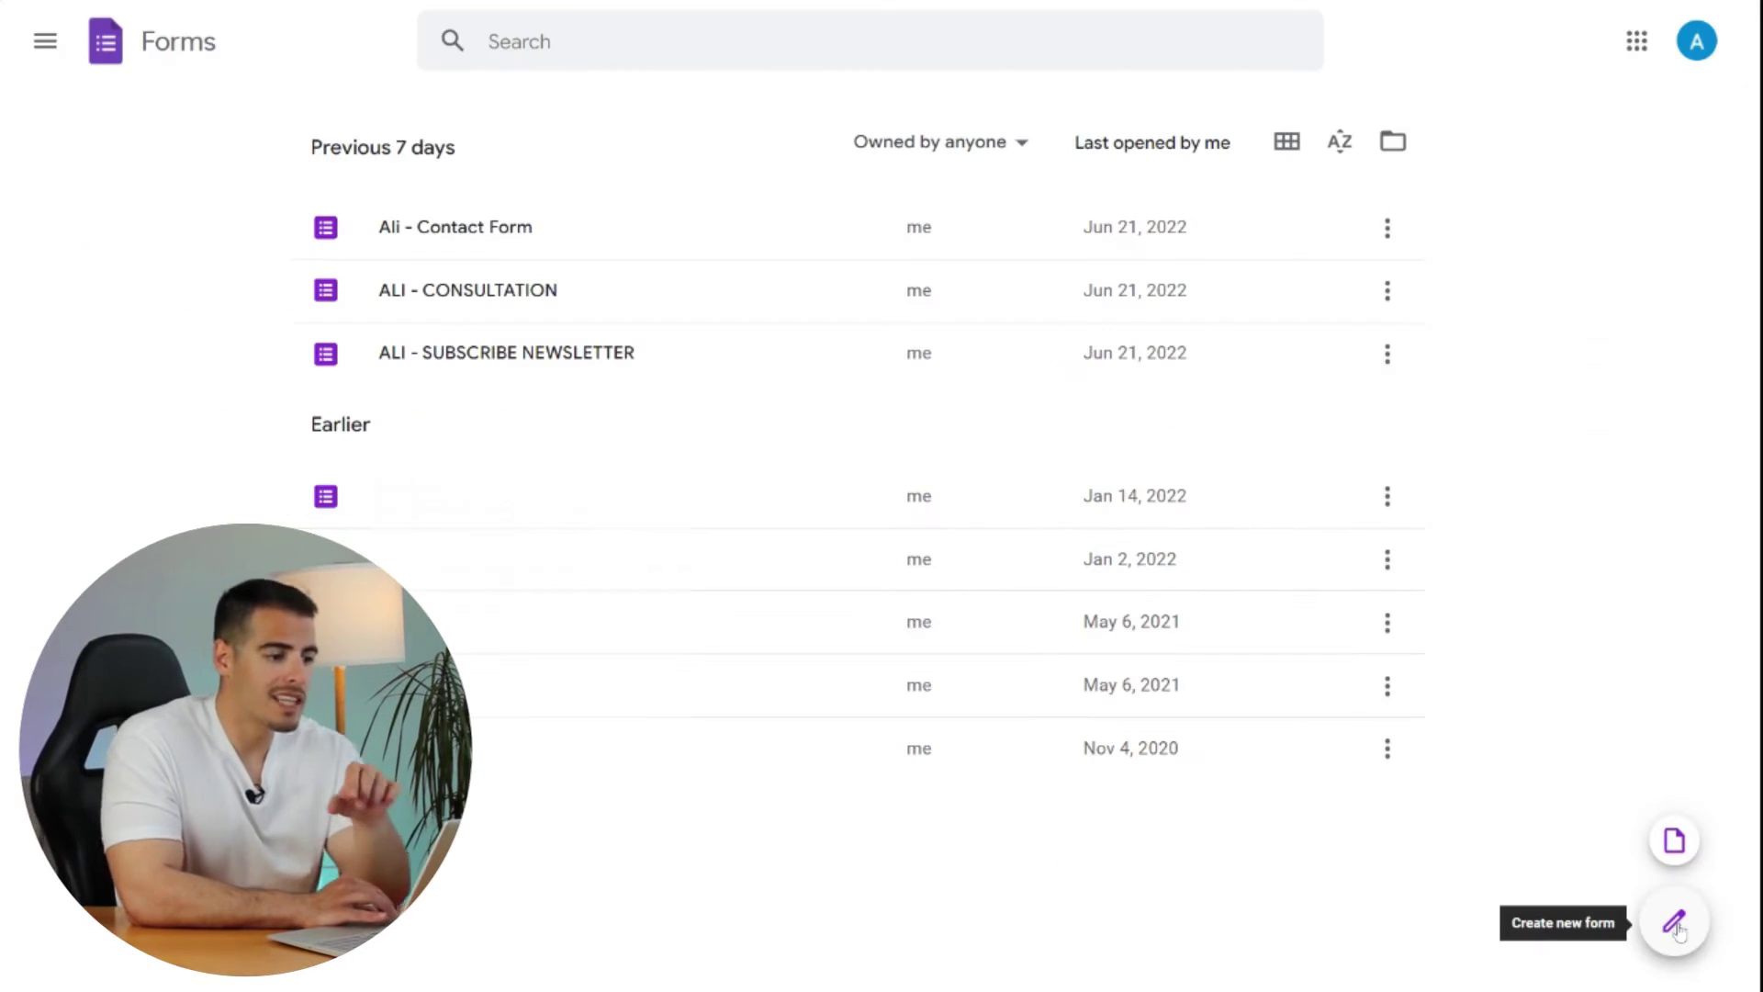
- Start a blank form titled 'Subscribe' with the description 'Subscribe to my newsletter and get business tips that are working right now!'
left_click(1673, 843)
scroll(1671, 862, "down", 6)
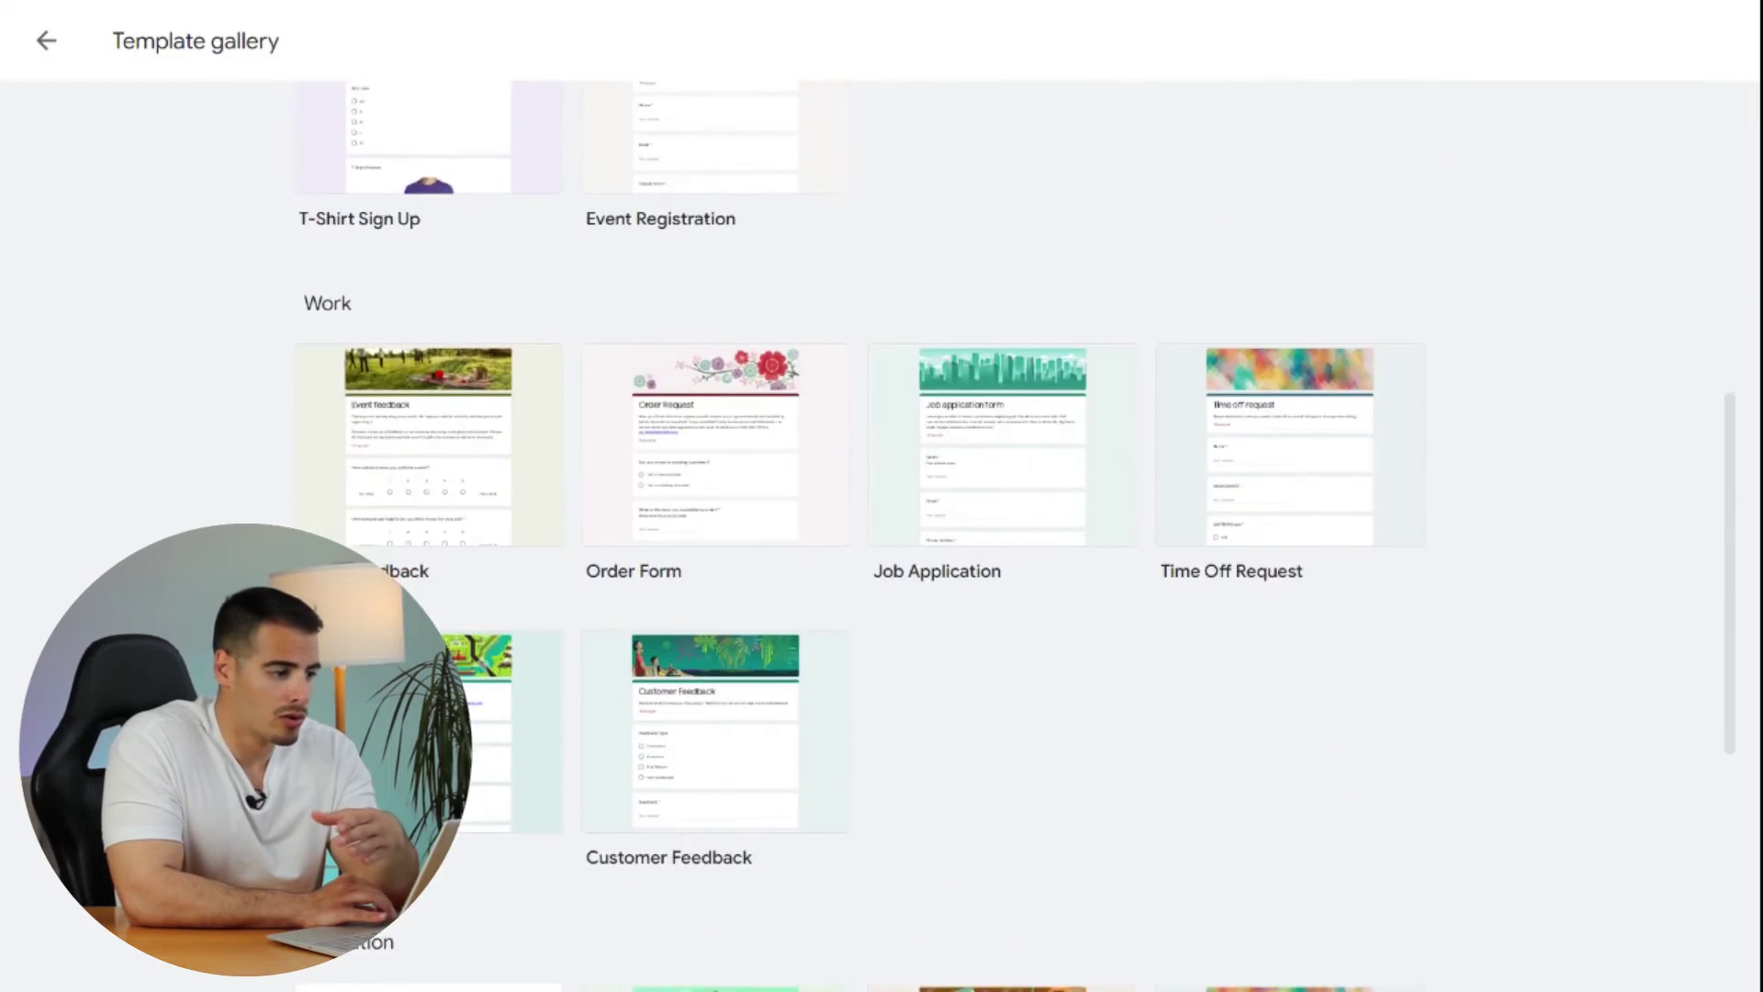
scroll(409, 213, "down", 5)
scroll(409, 213, "up", 14)
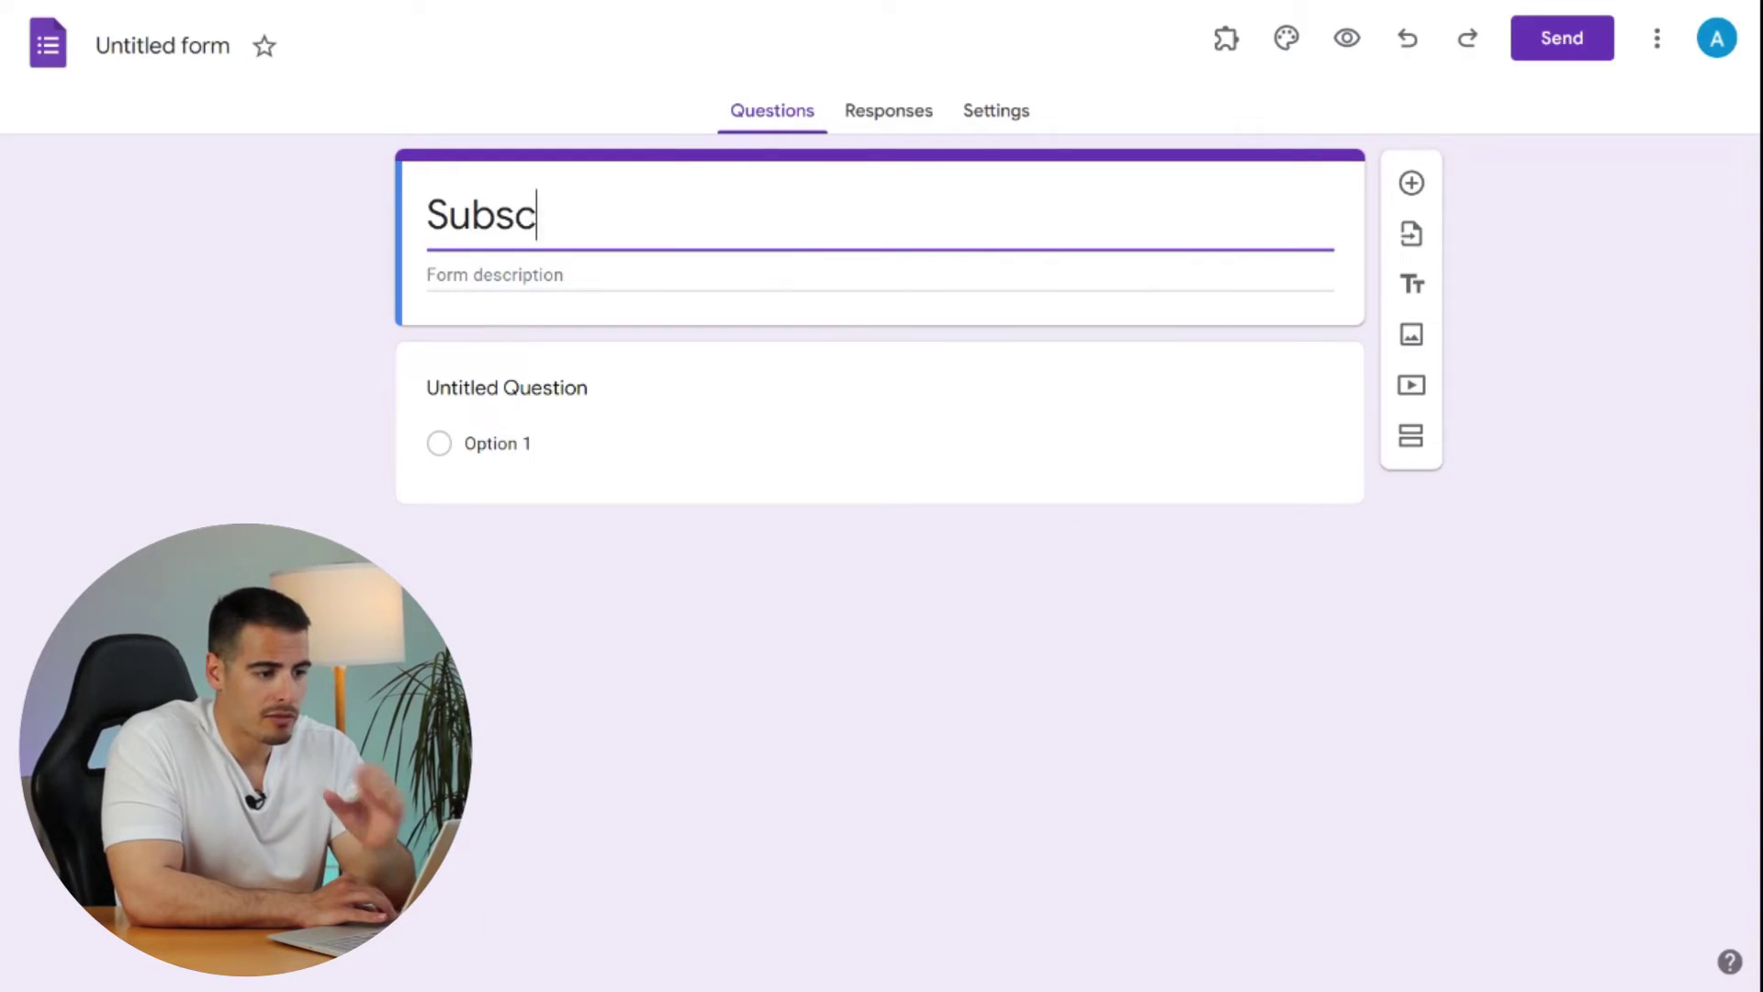
type("ribe")
key("Tab")
type("Subscribe t")
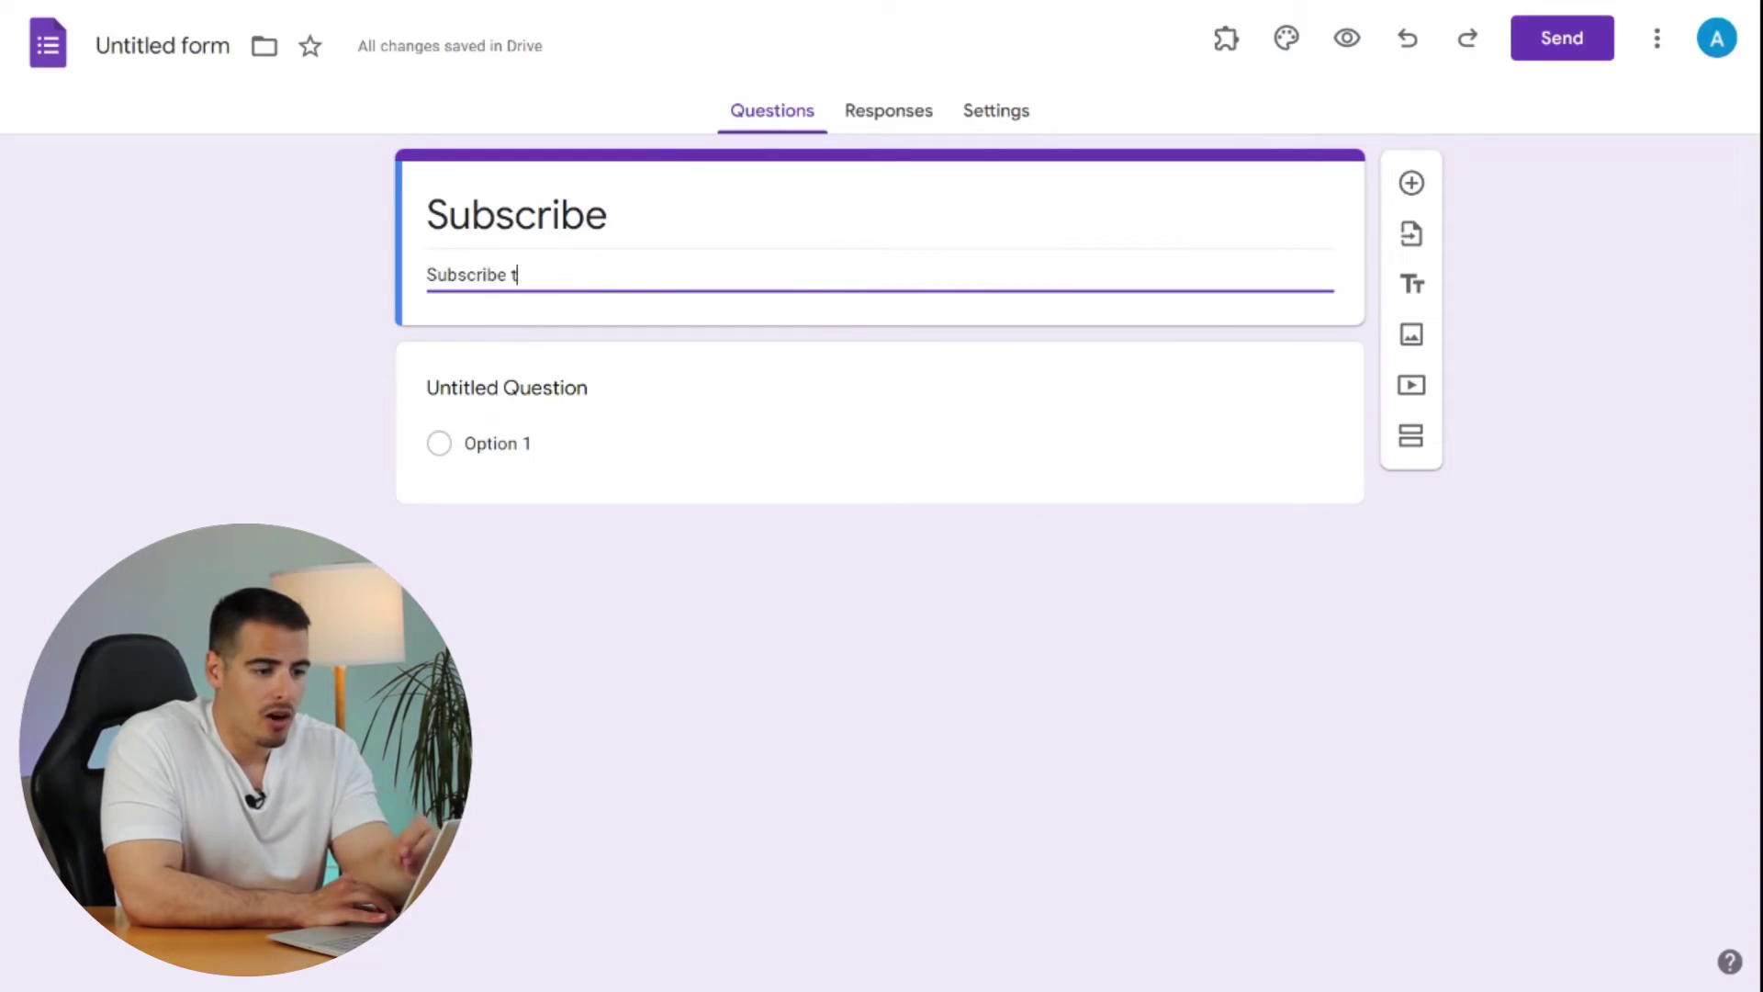
type("o my newsletter and get business tips that are working right now!")
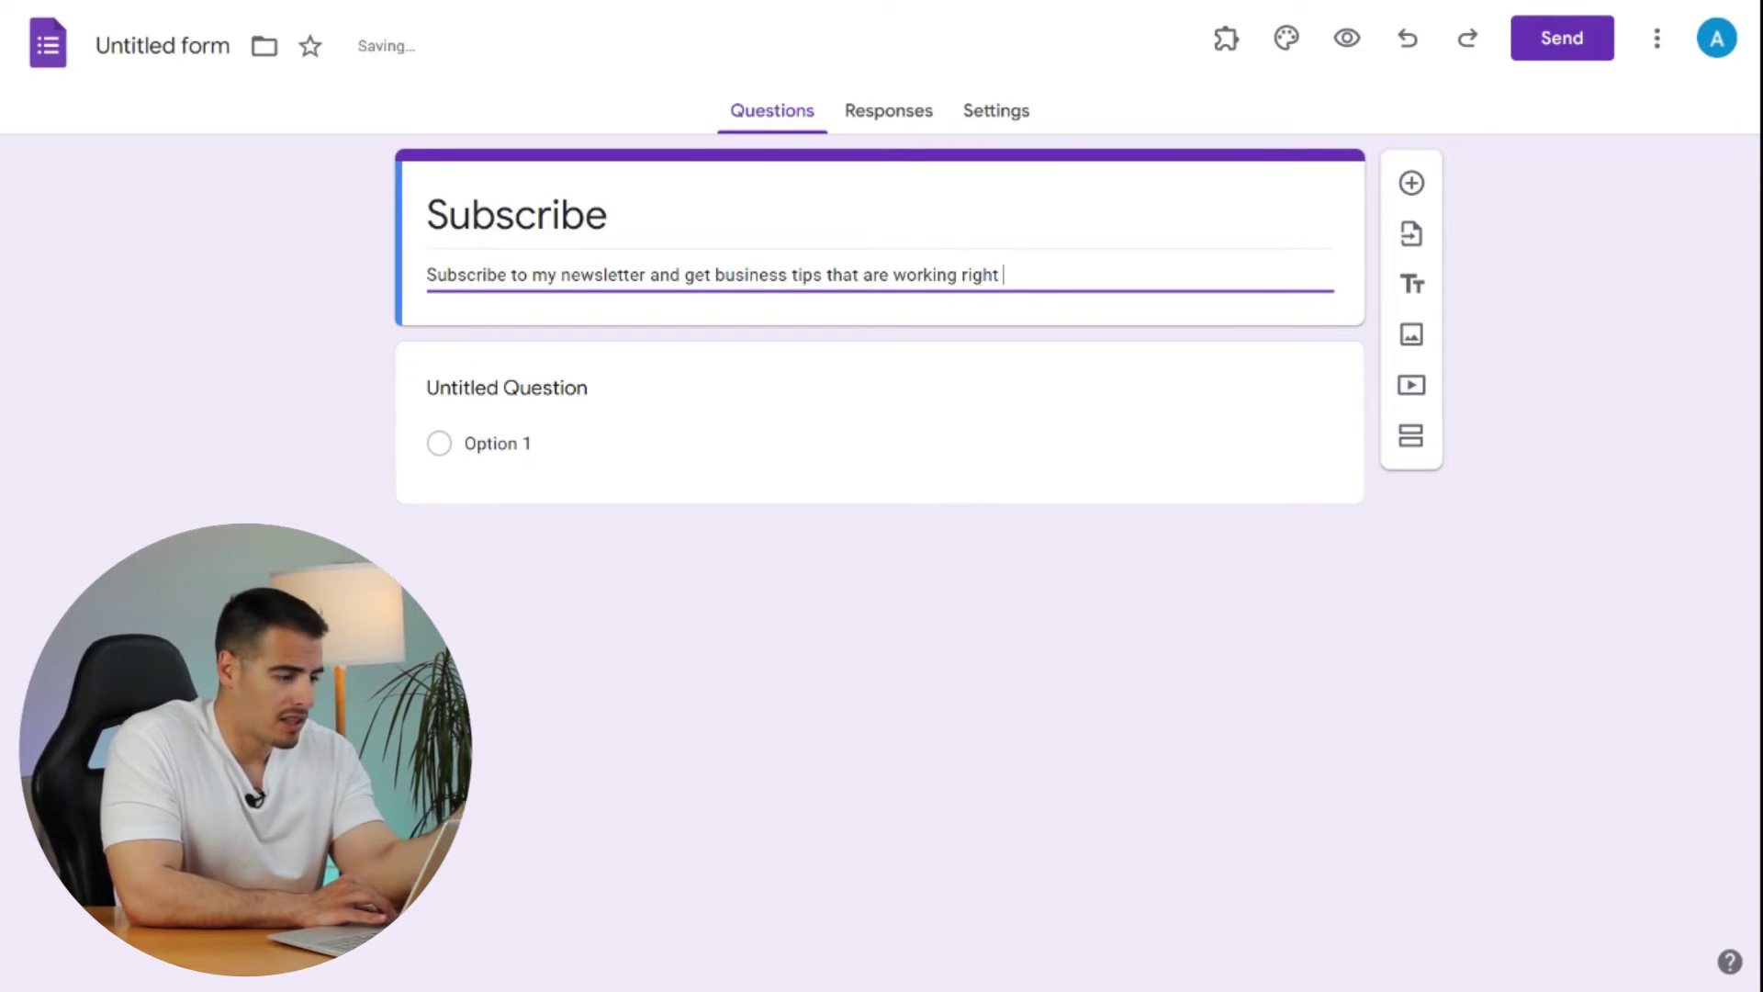
- Name the first question 'Email' and make it required
left_click(506, 387)
type("Email")
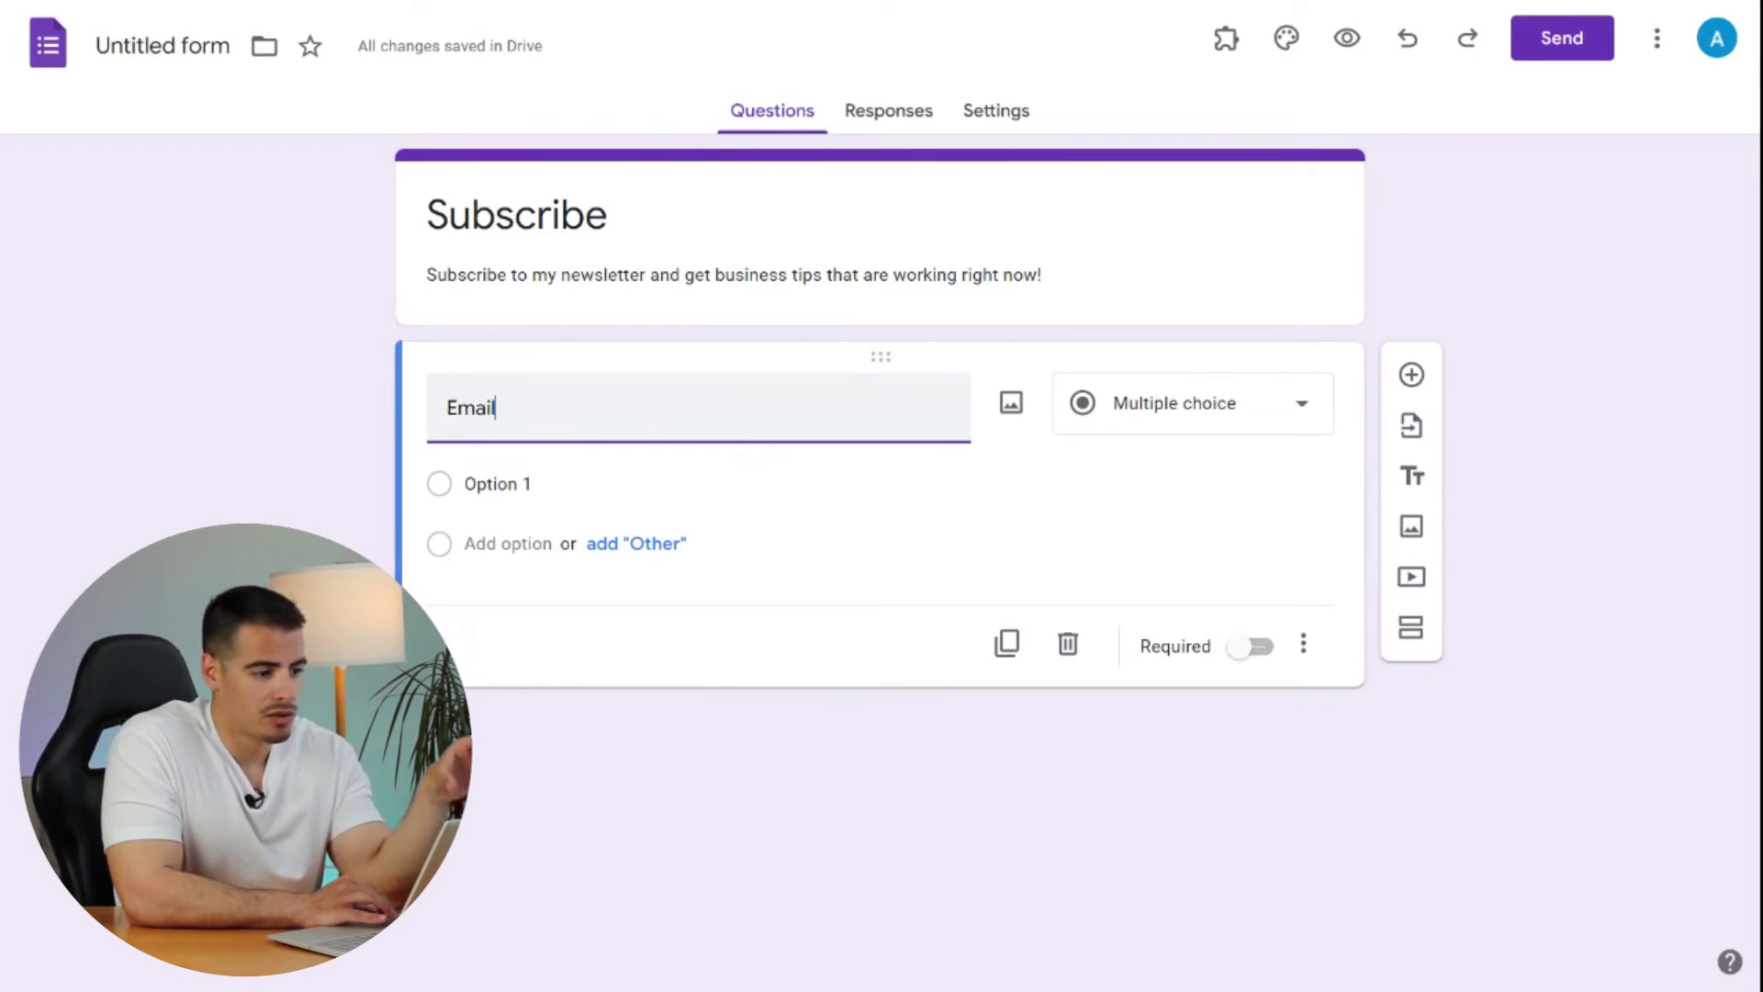
left_click(1259, 604)
- Copy the Subscribe form's HTML embed code from the Send options
left_click(1561, 38)
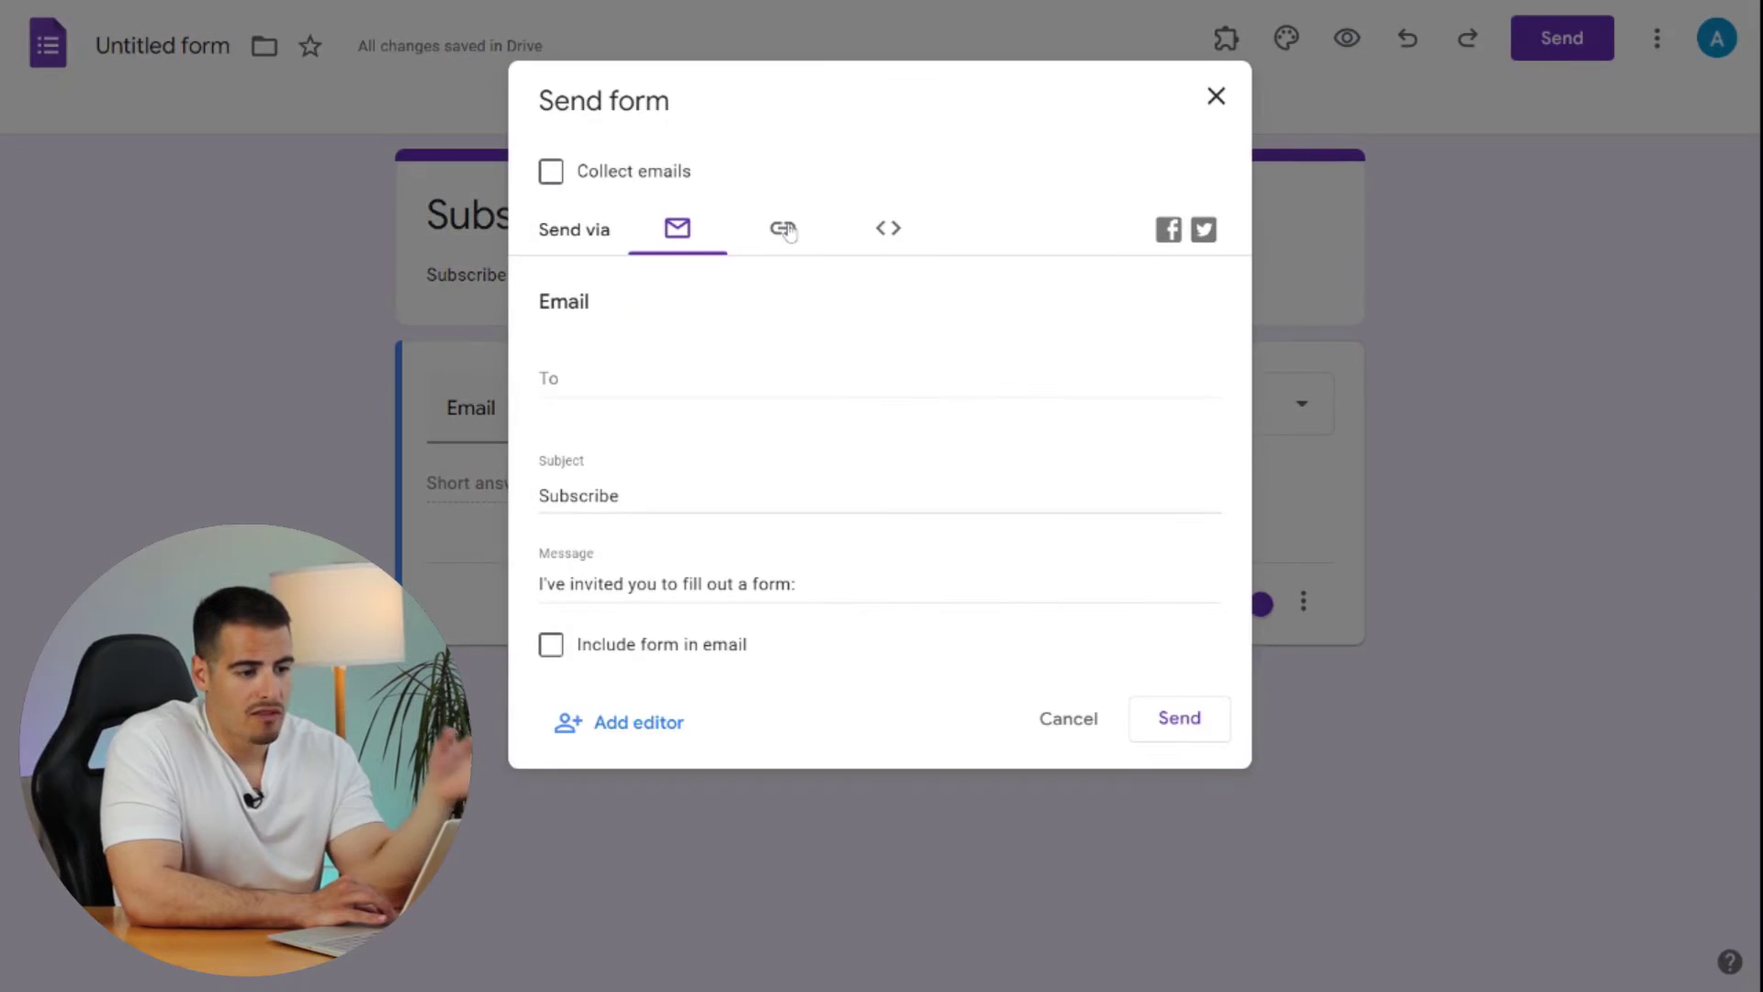
left_click(782, 228)
left_click(888, 229)
left_click(1178, 512)
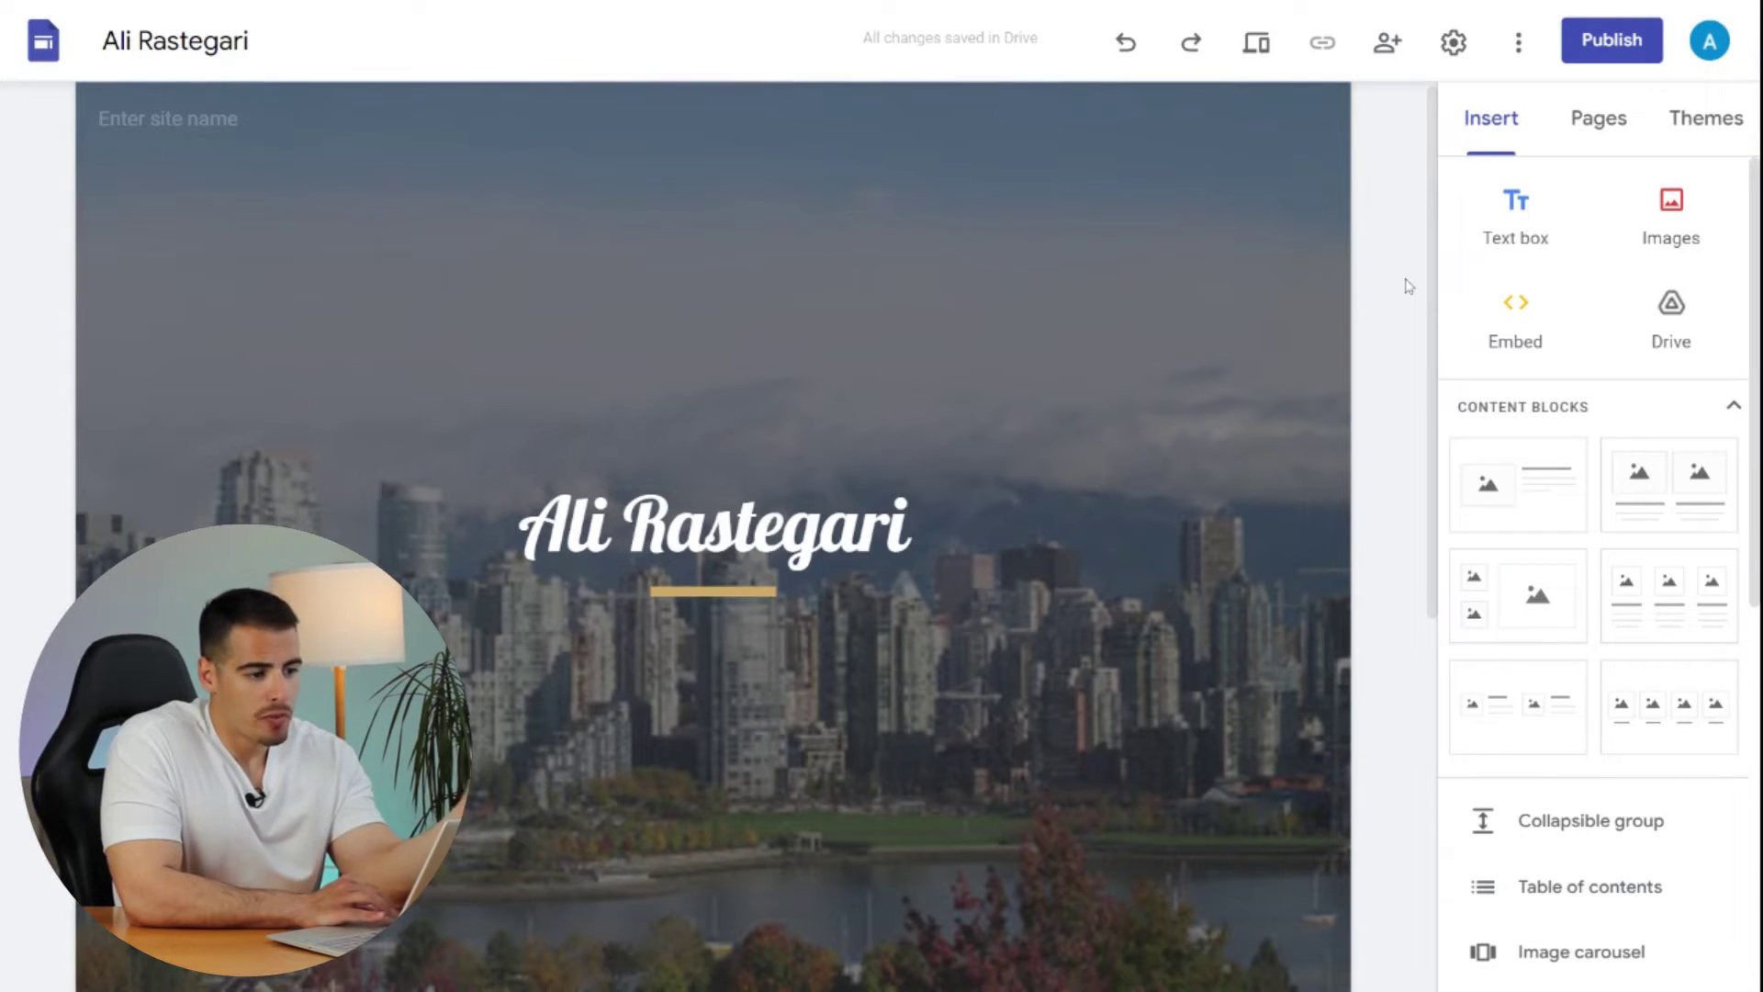
- Create a 'Contact us' page nested under Home, then go back to the Home page
left_click(1635, 143)
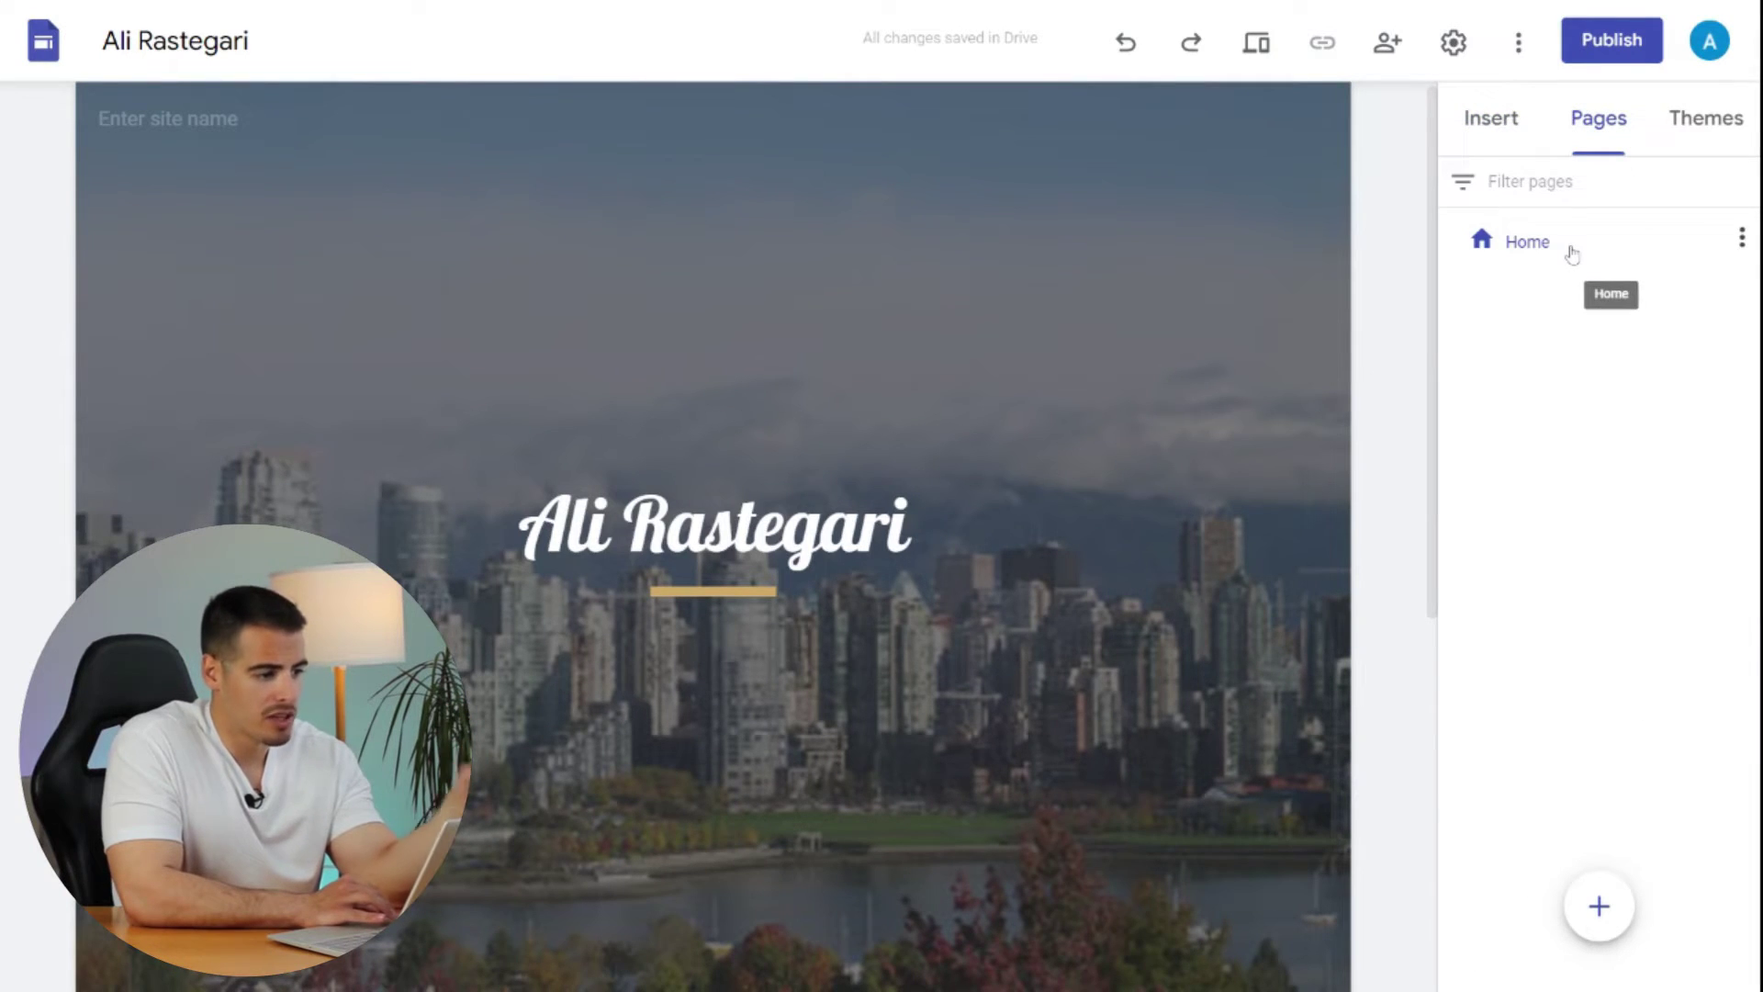
mouse_move(1593, 906)
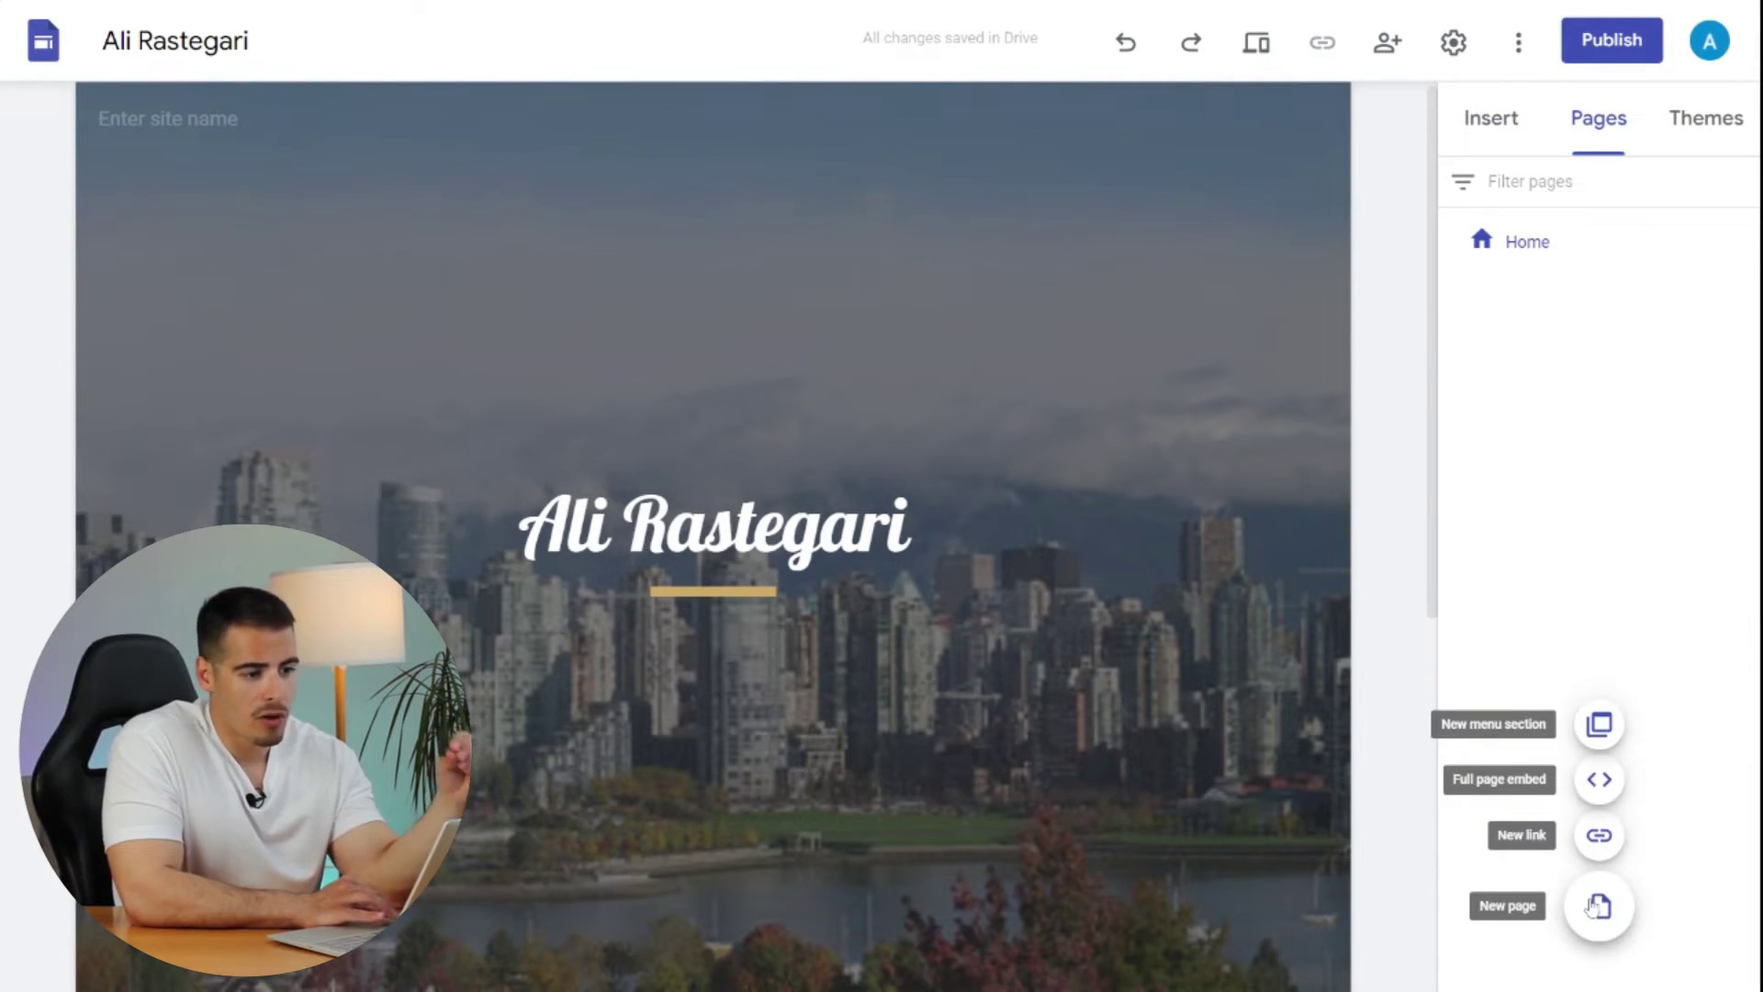
left_click(1598, 906)
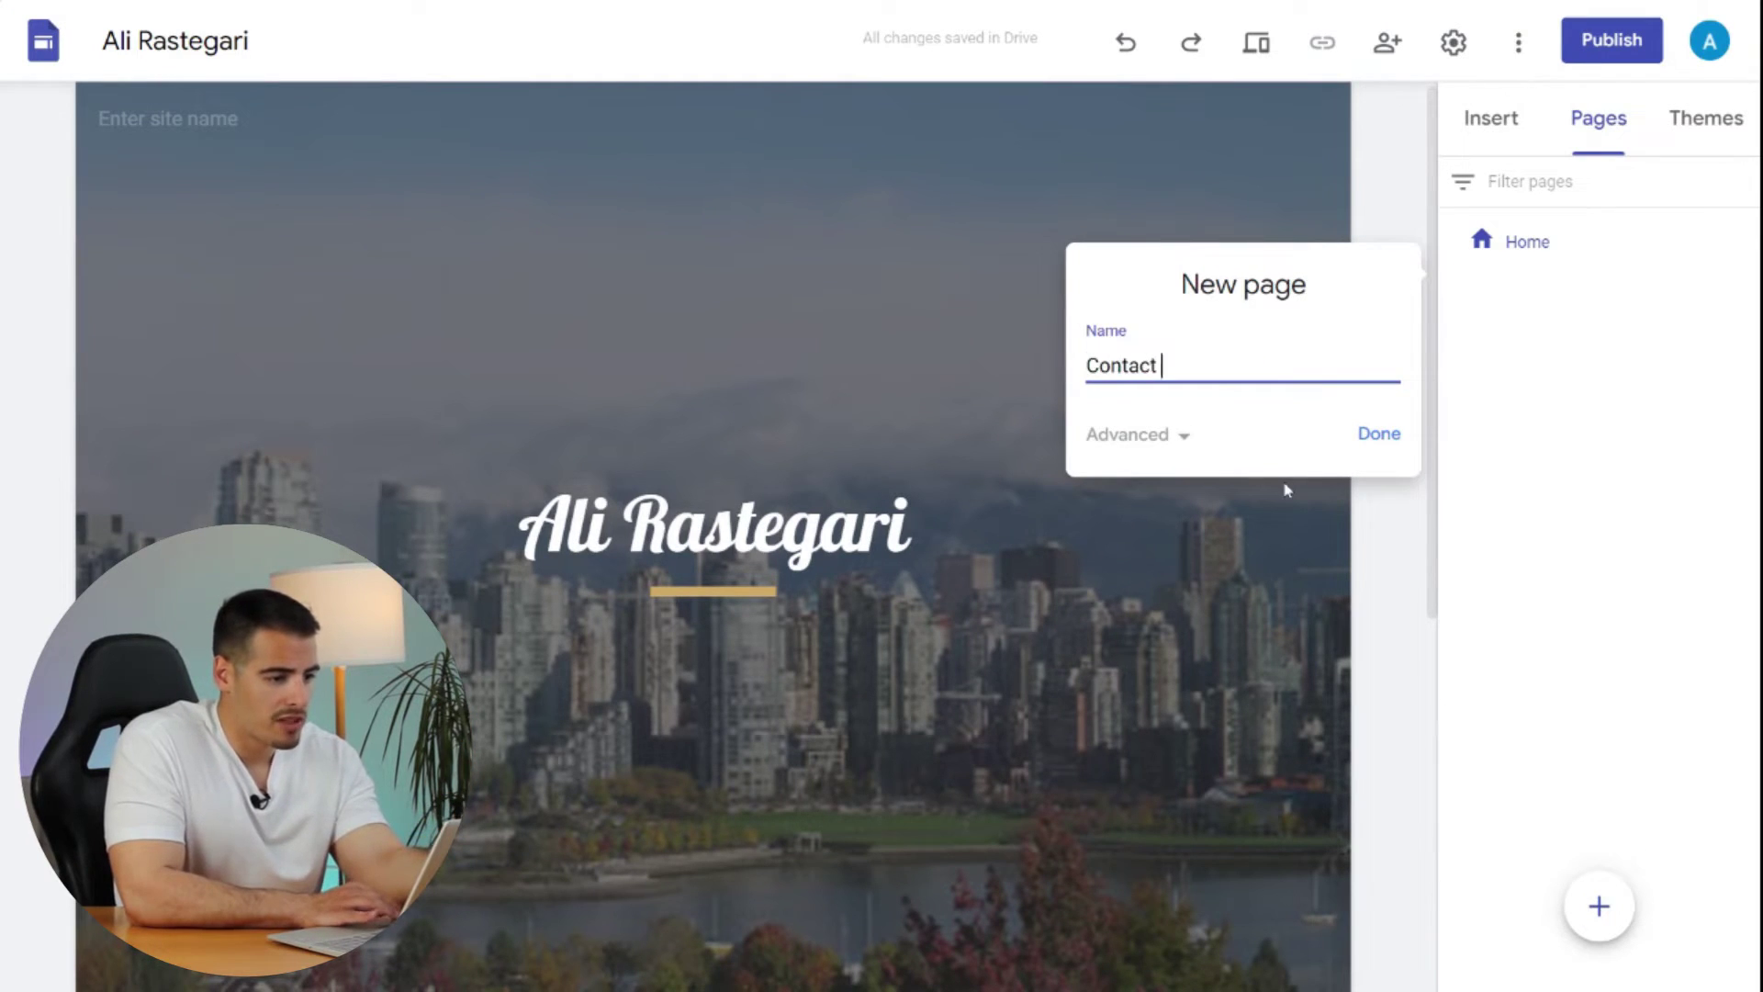
key("Return")
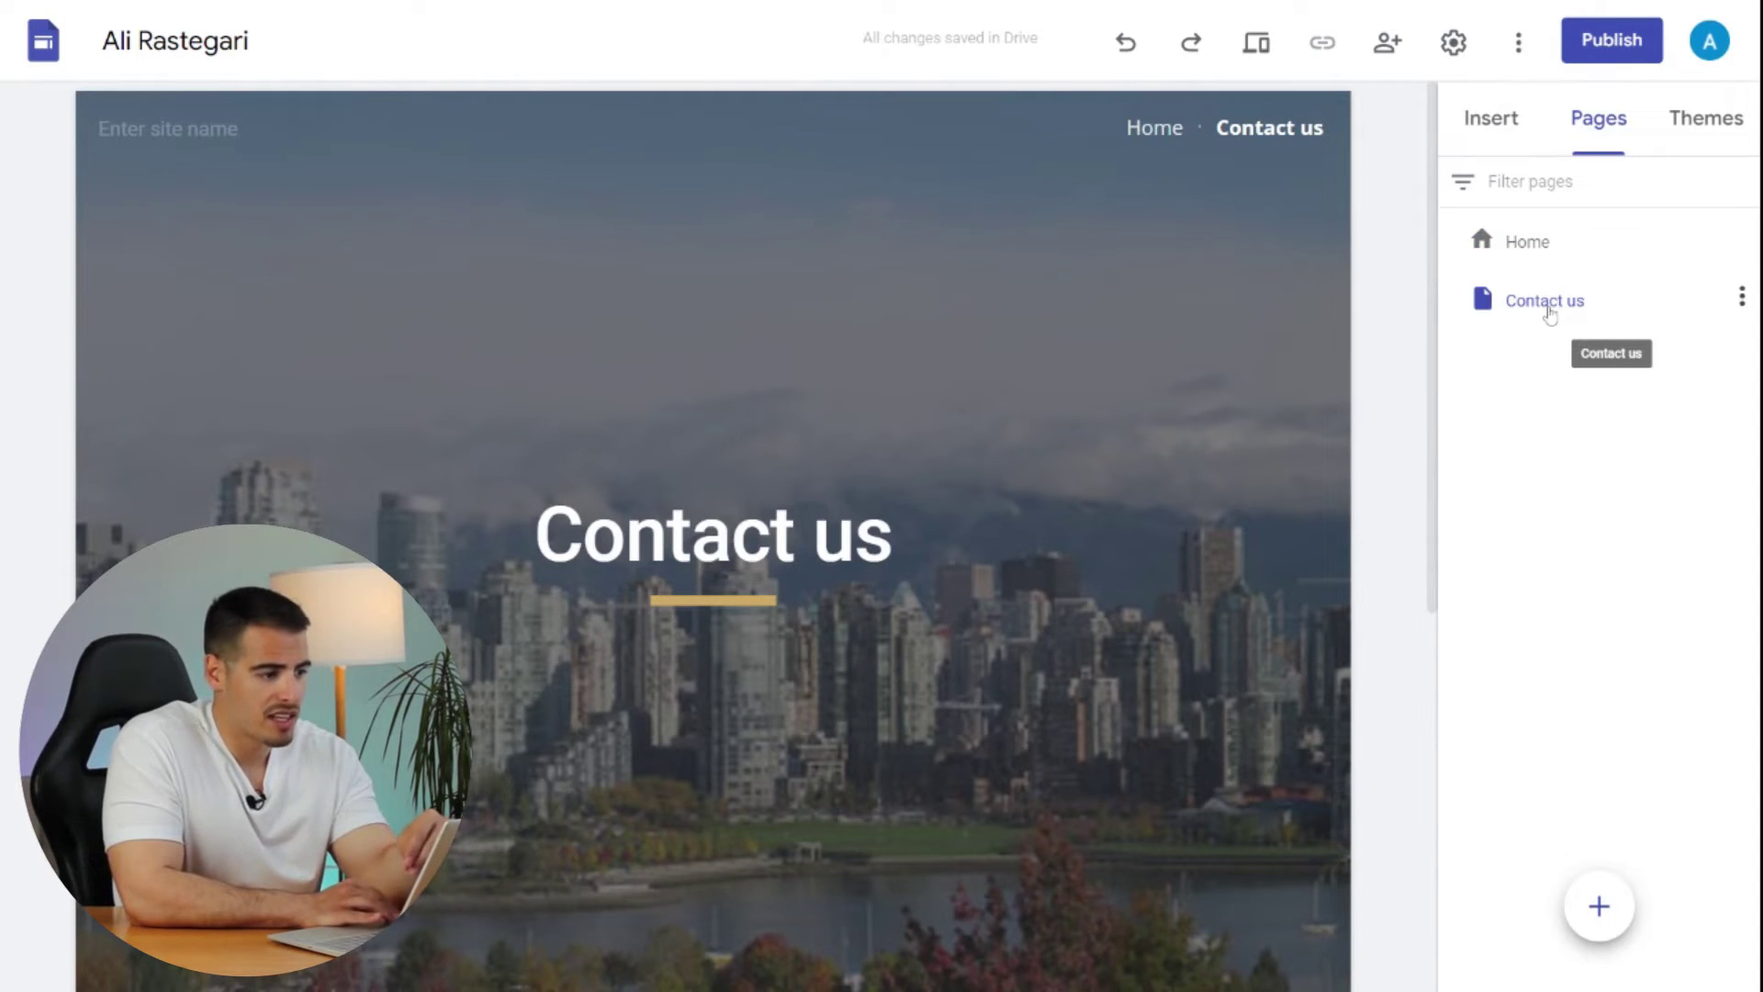
left_click_drag(1550, 313, 1646, 248)
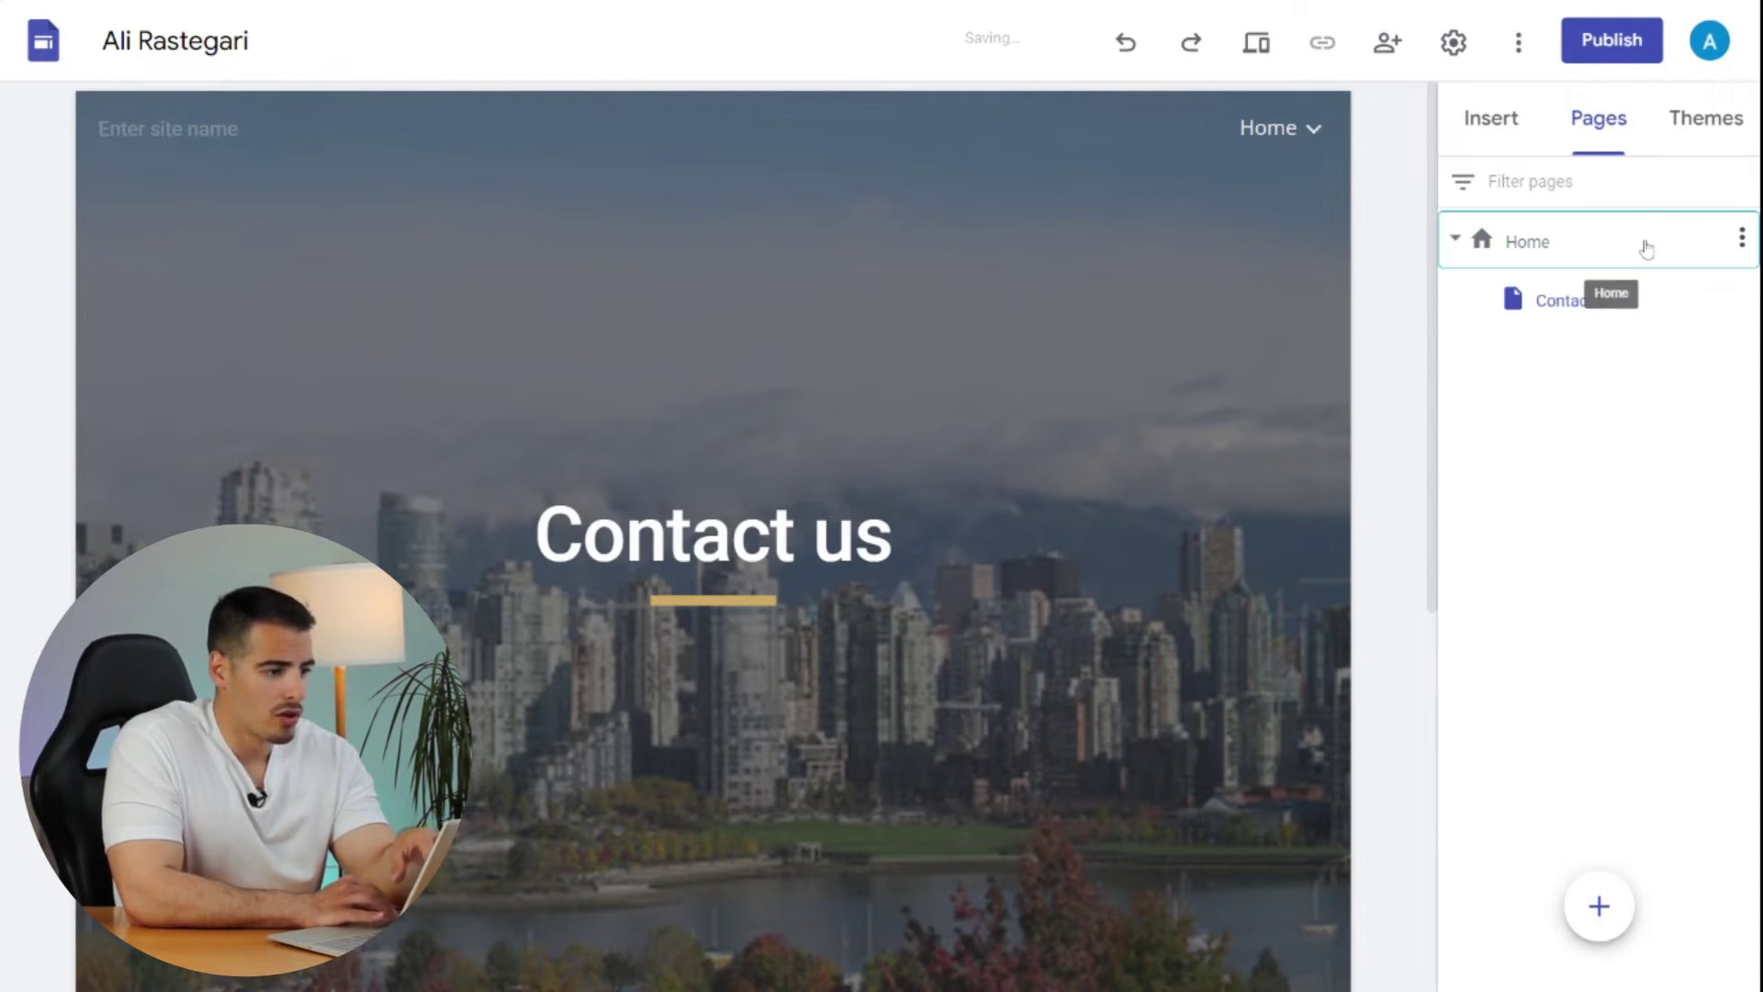
left_click(1646, 246)
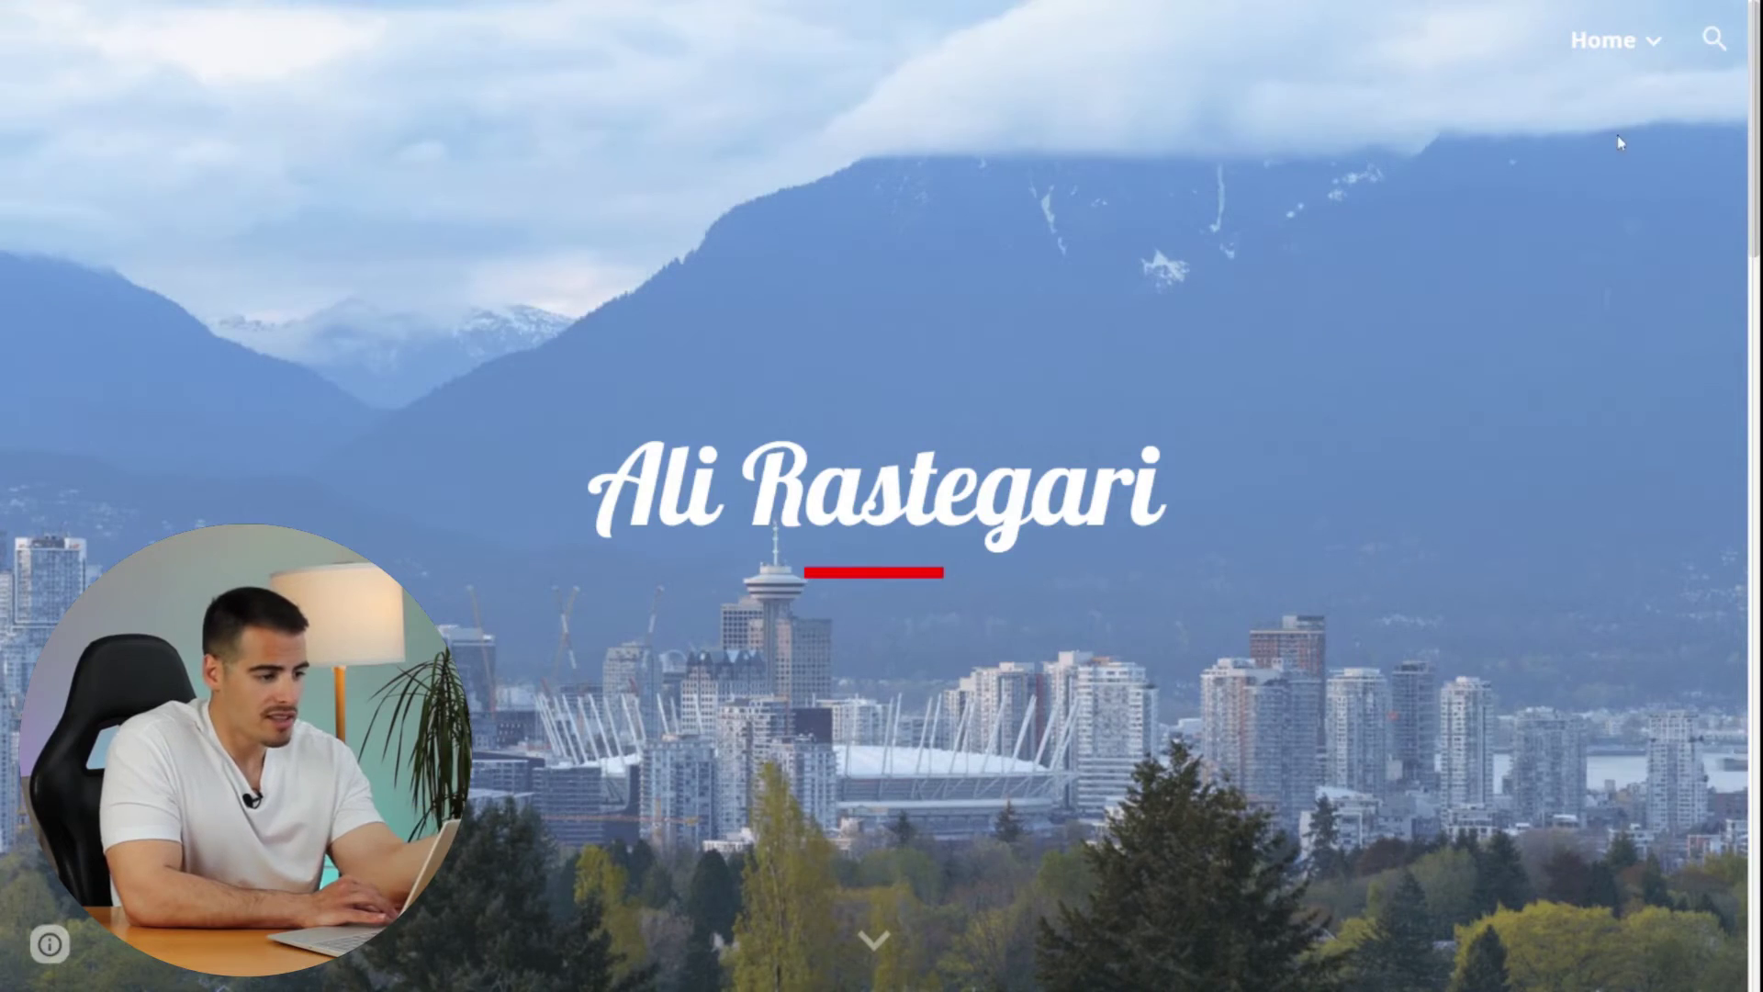
left_click(1648, 44)
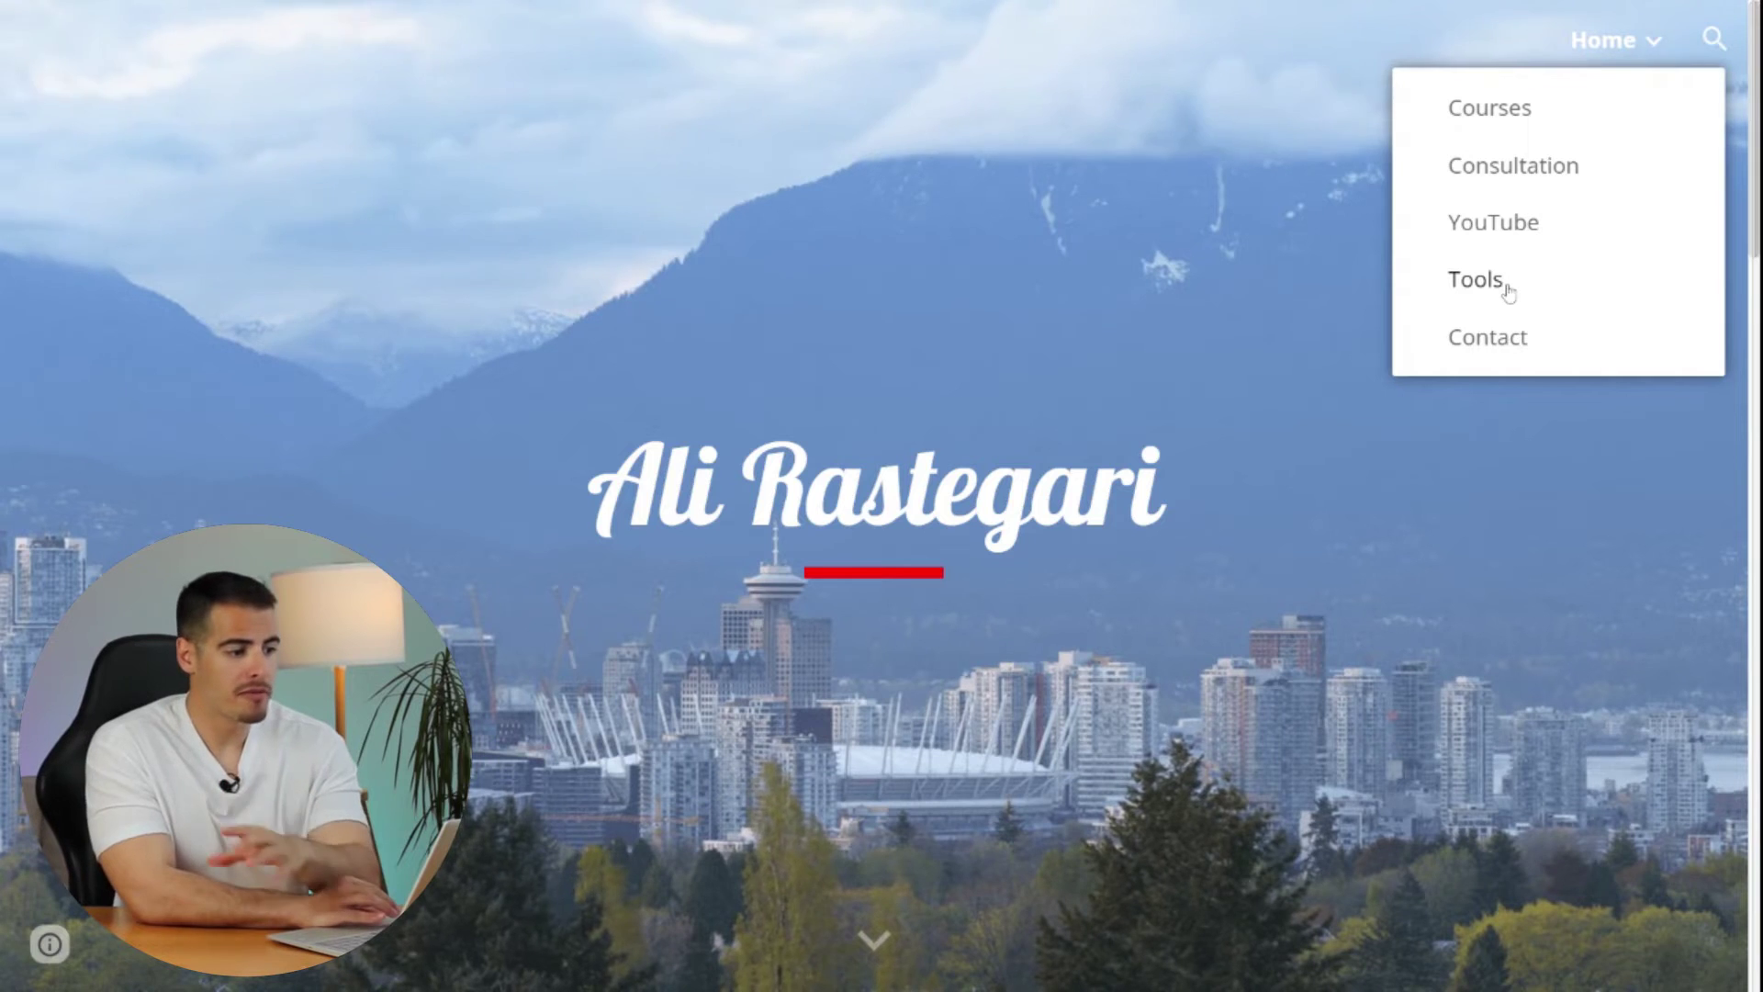
- Browse the published Tools page with Wealthsimple, Questrade and QuickBooks cards, then return to its editor
left_click(1479, 280)
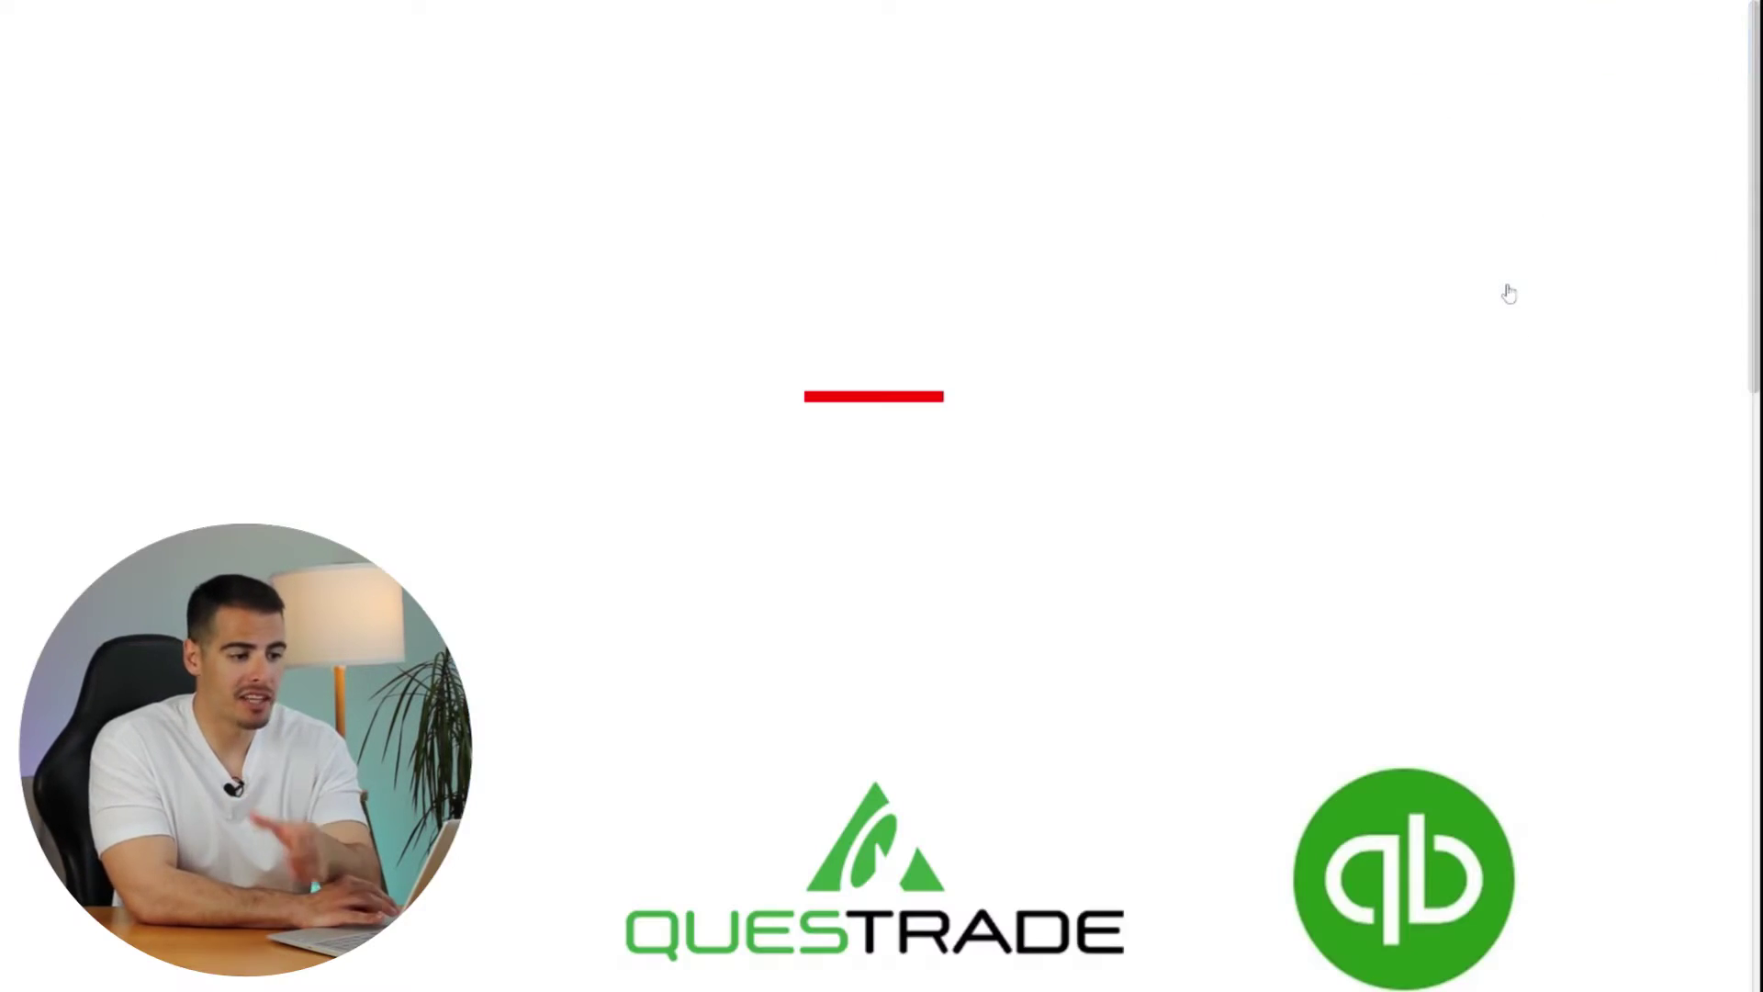
scroll(1029, 356, "down", 4)
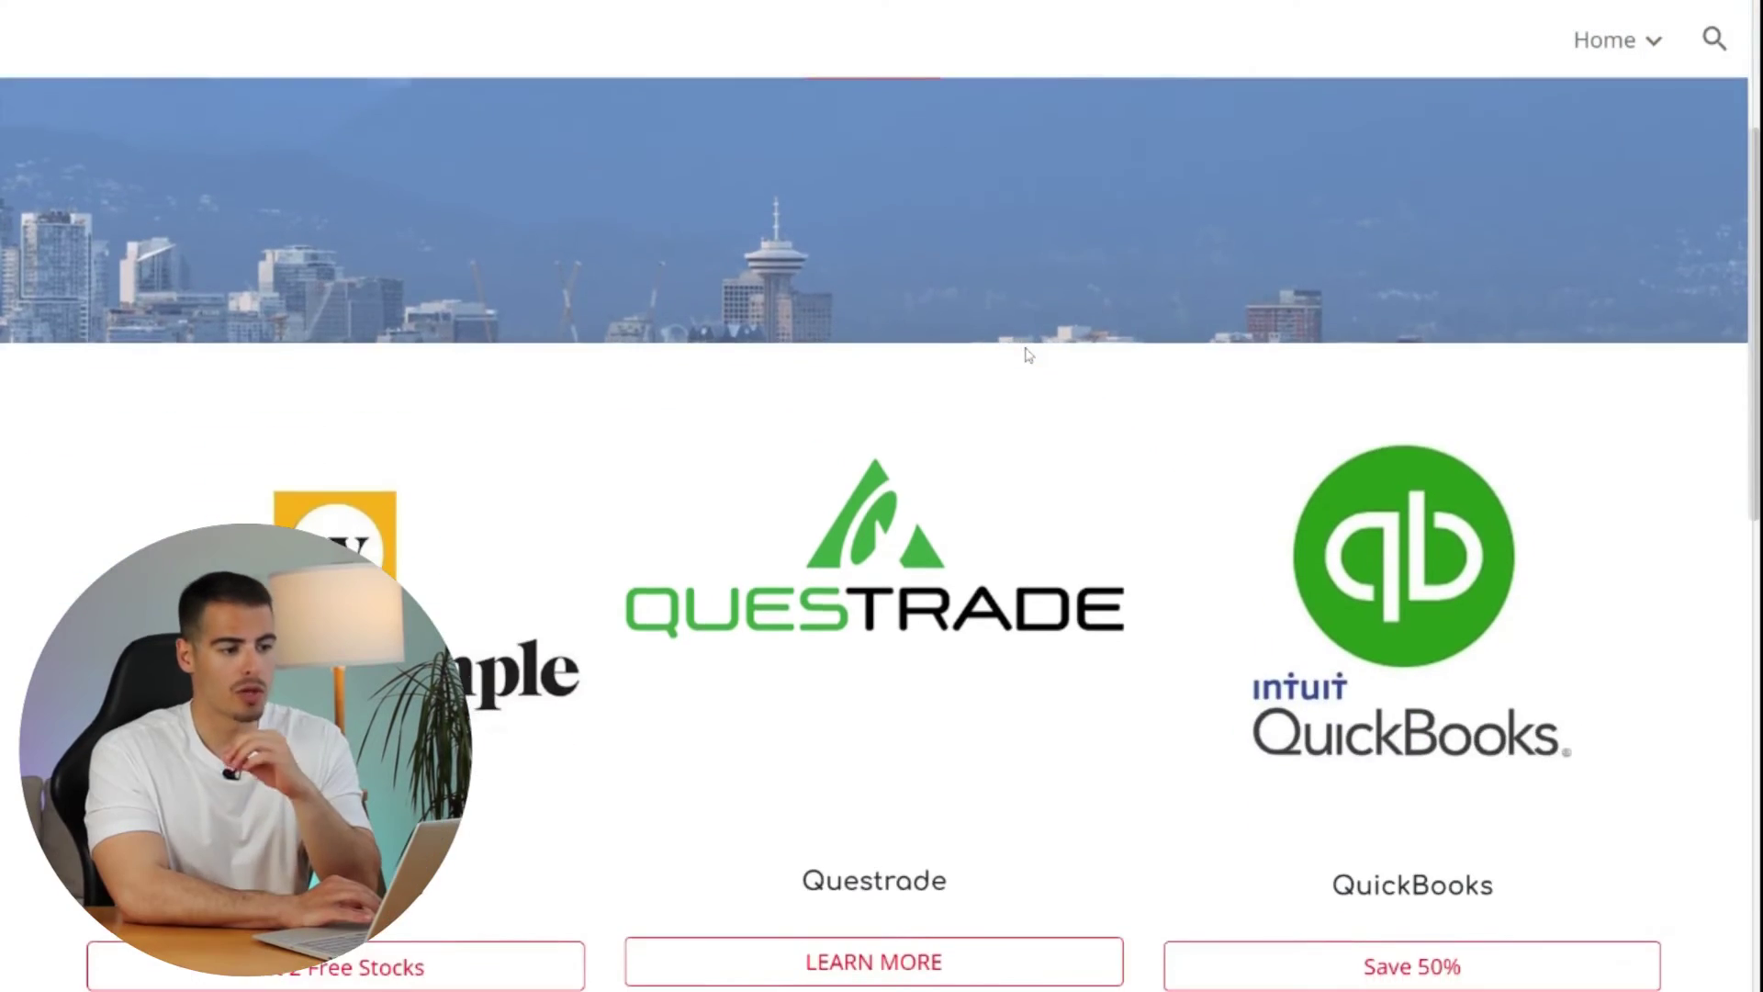
scroll(874, 505, "down", 3)
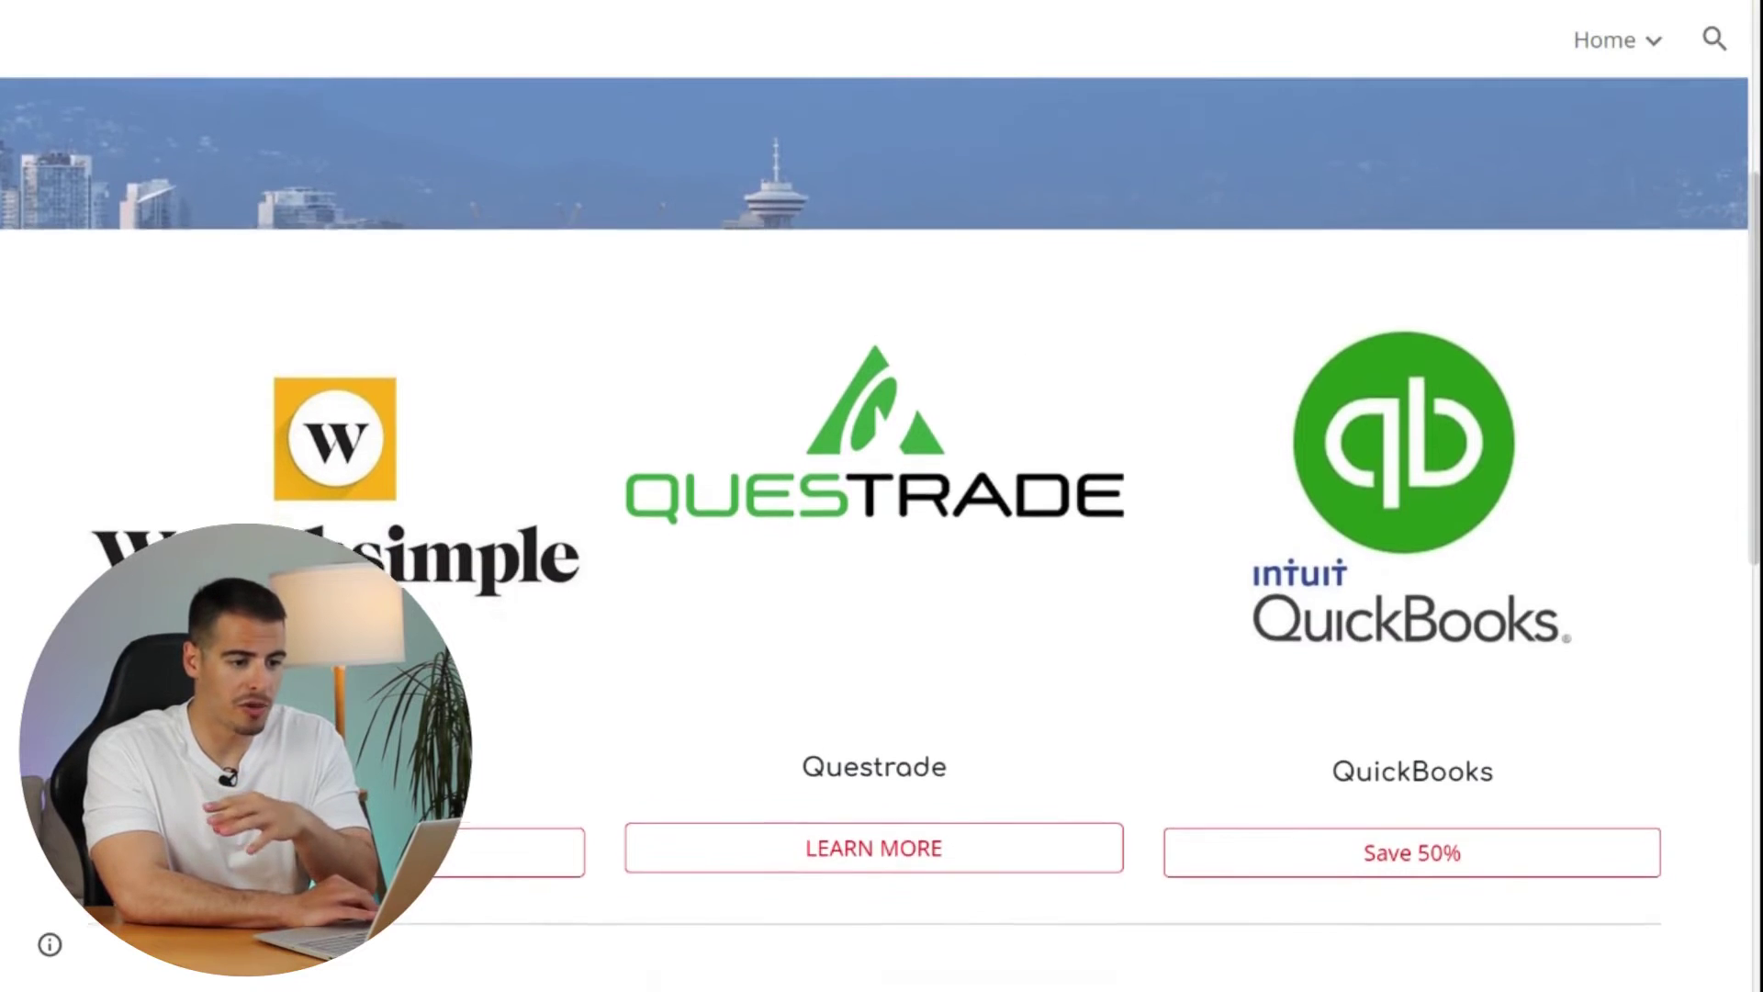
scroll(874, 505, "down", 5)
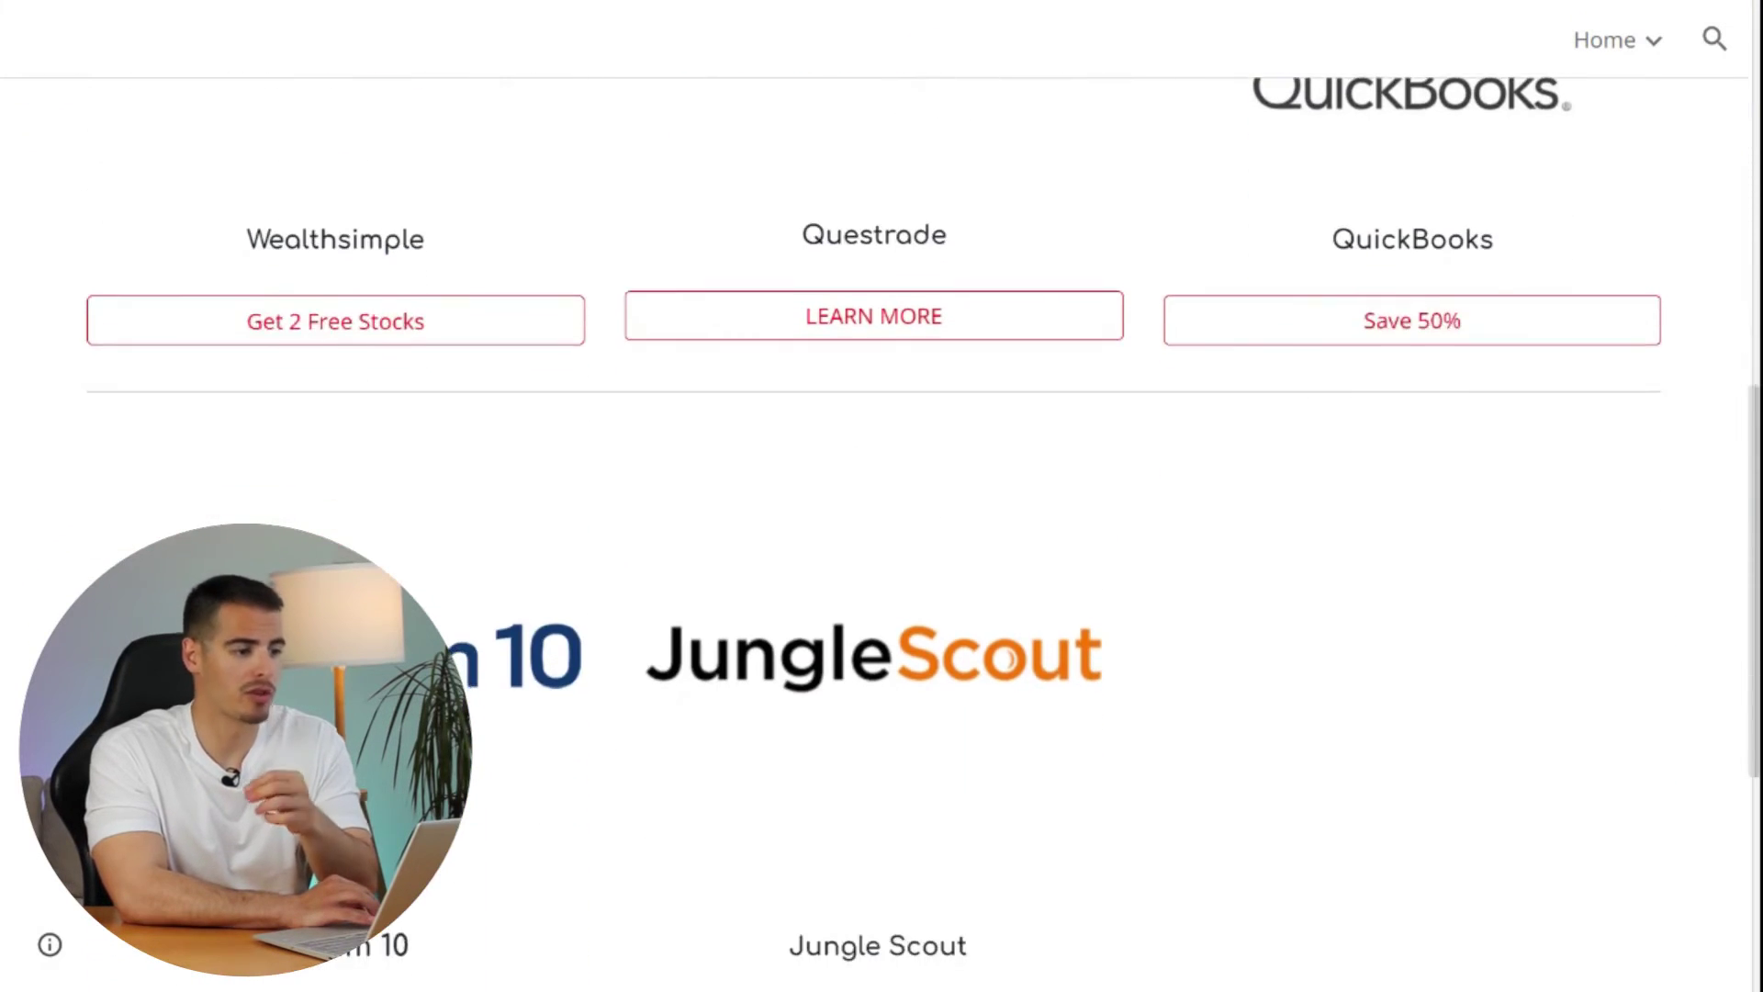
scroll(874, 505, "up", 7)
scroll(874, 505, "up", 5)
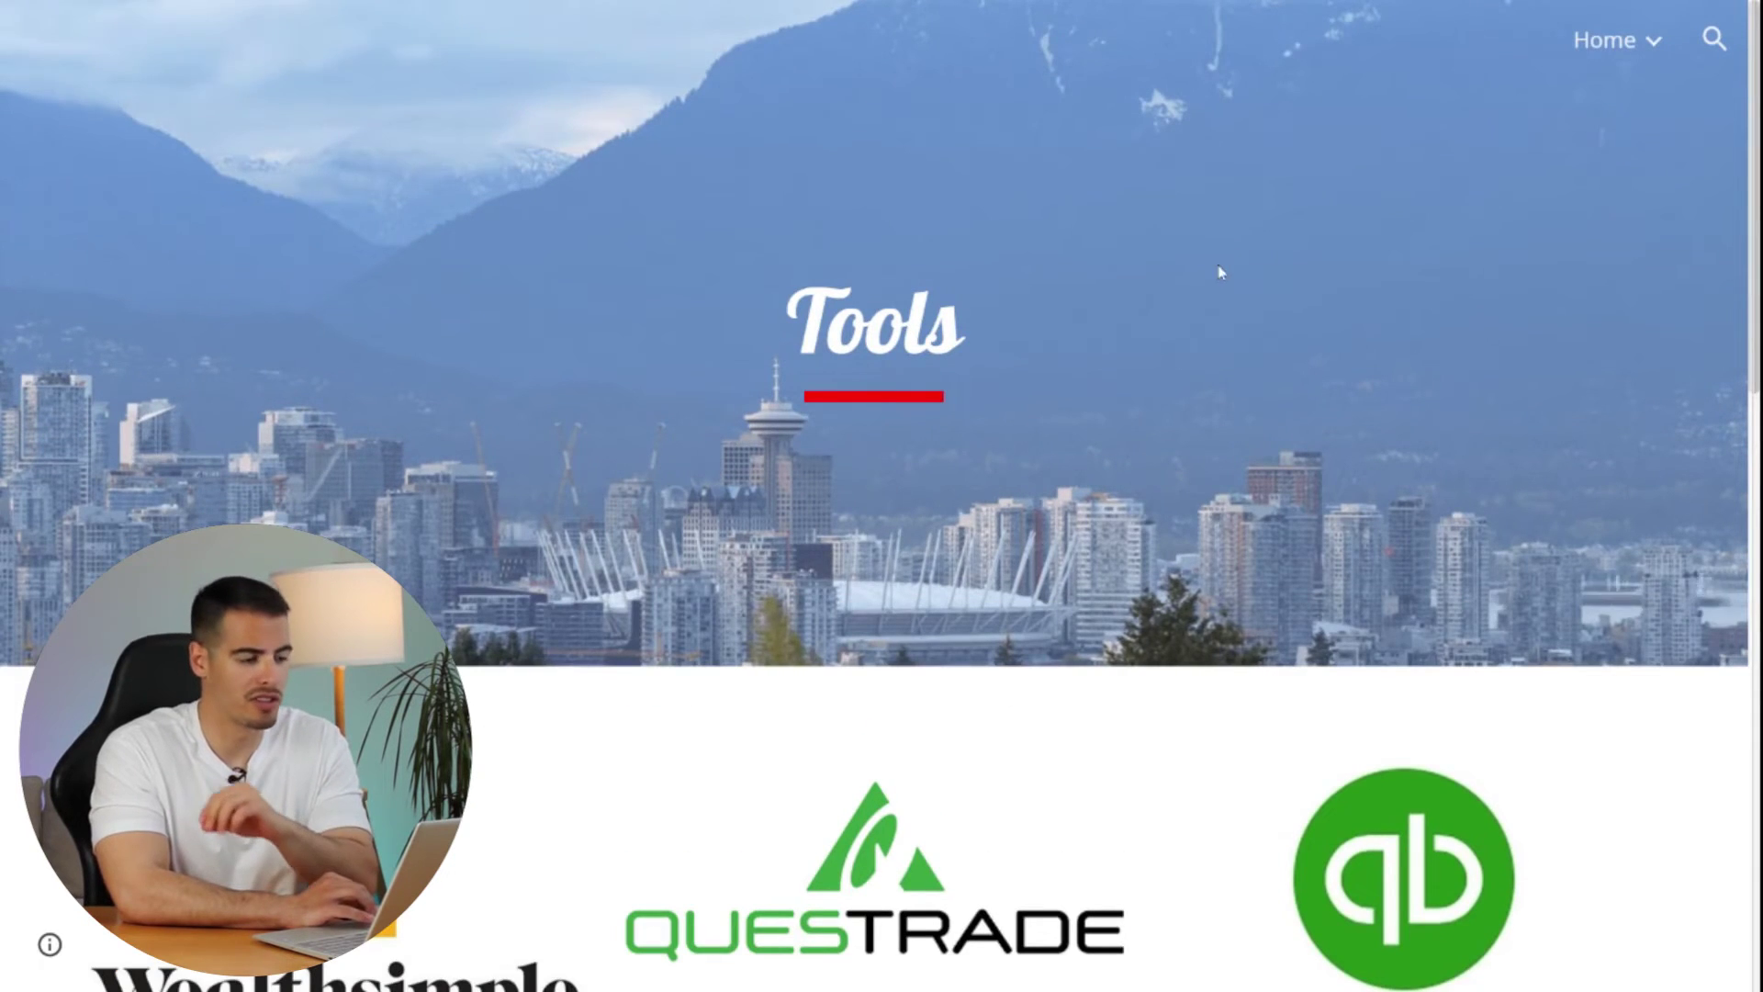
key("ctrl+Tab")
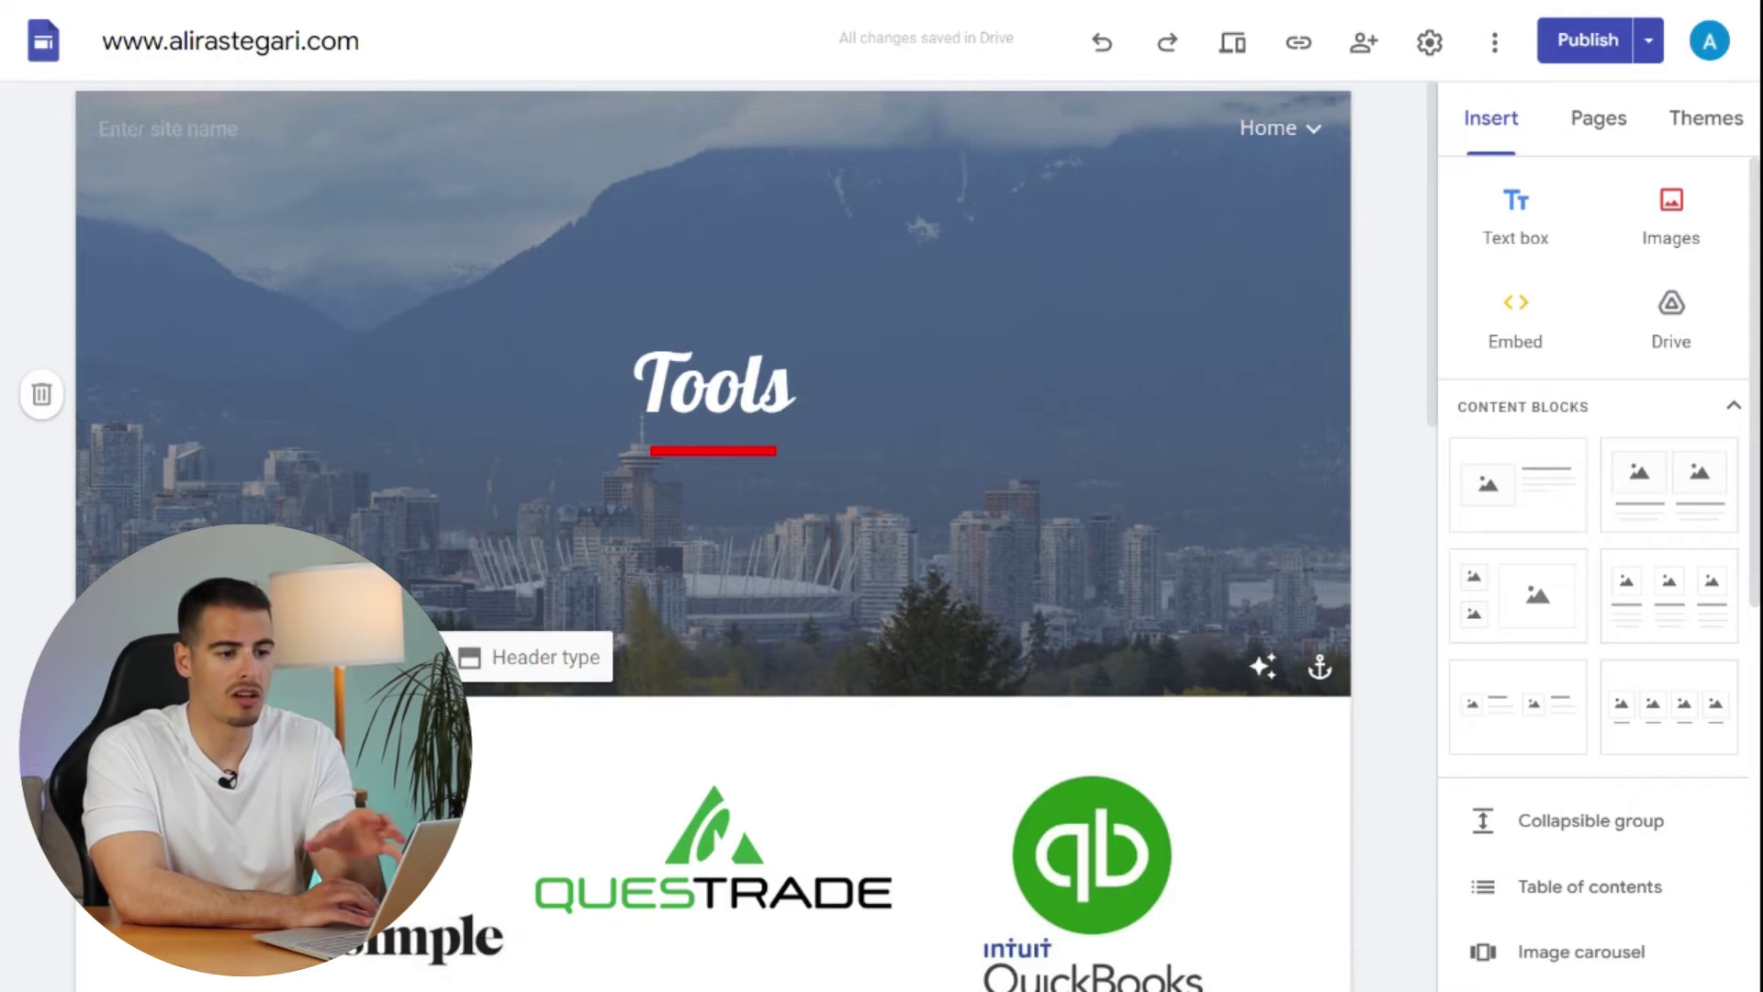
- Inspect the Wealthsimple card's column, logo image, caption and link button, then deselect
scroll(713, 425, "down", 6)
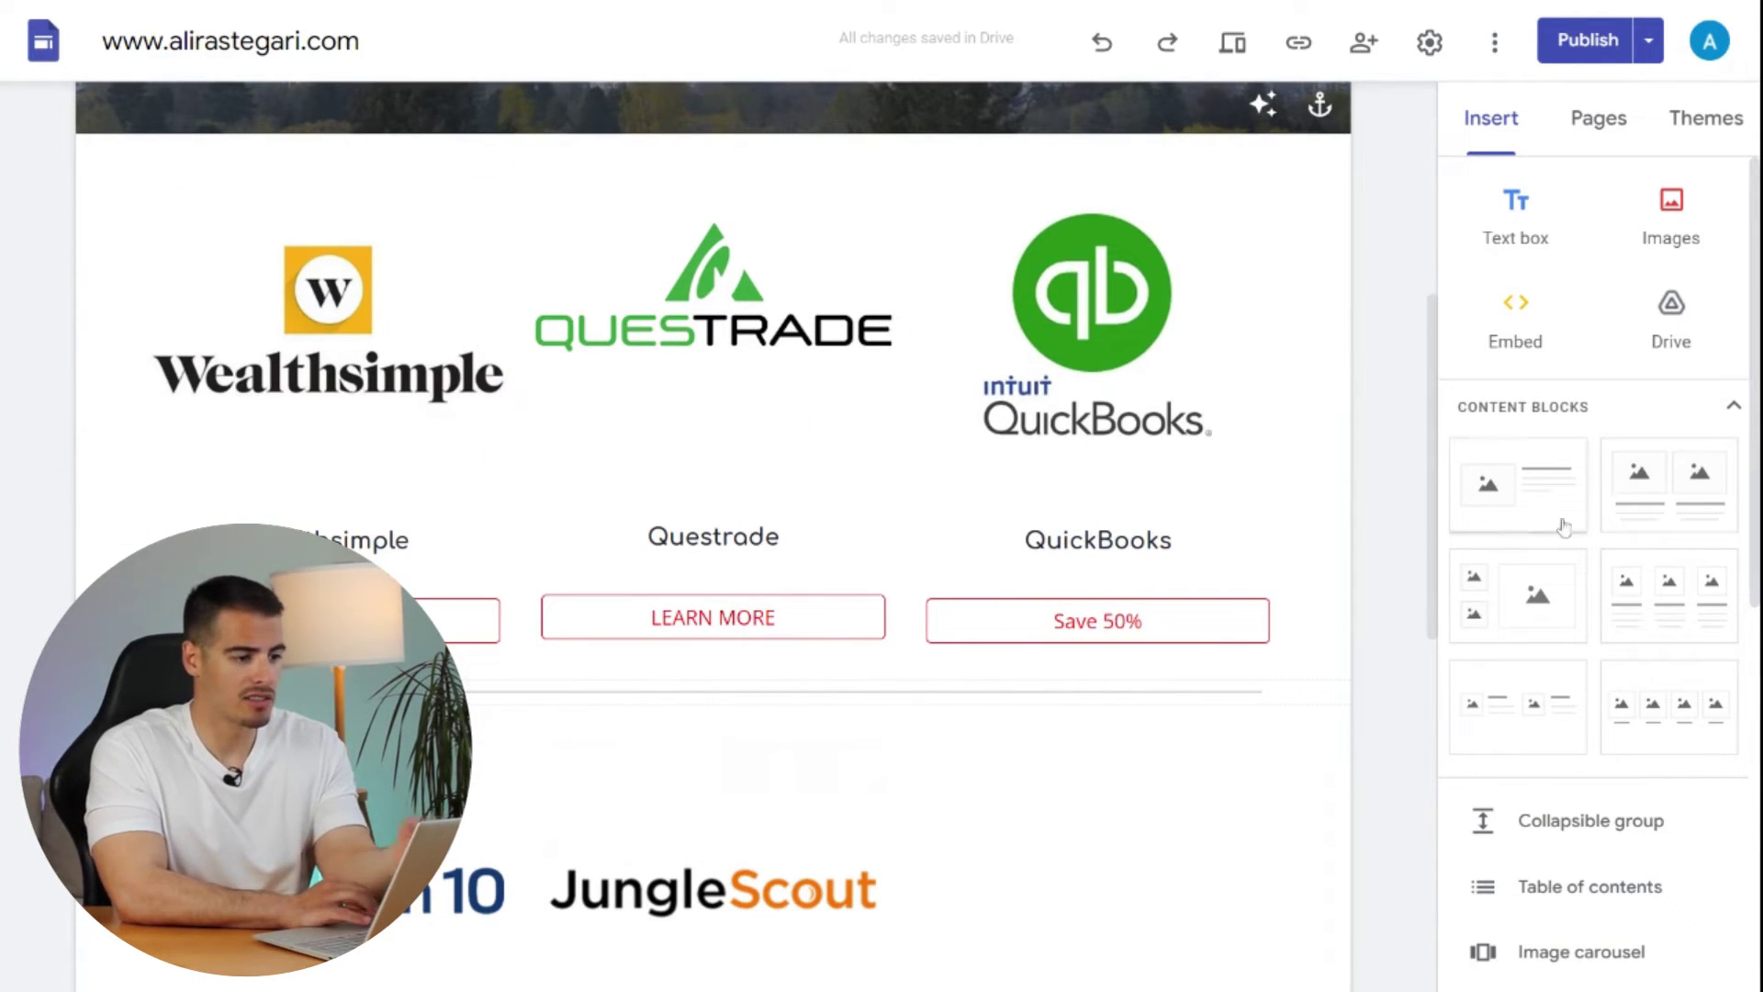
left_click(316, 360)
left_click(316, 360)
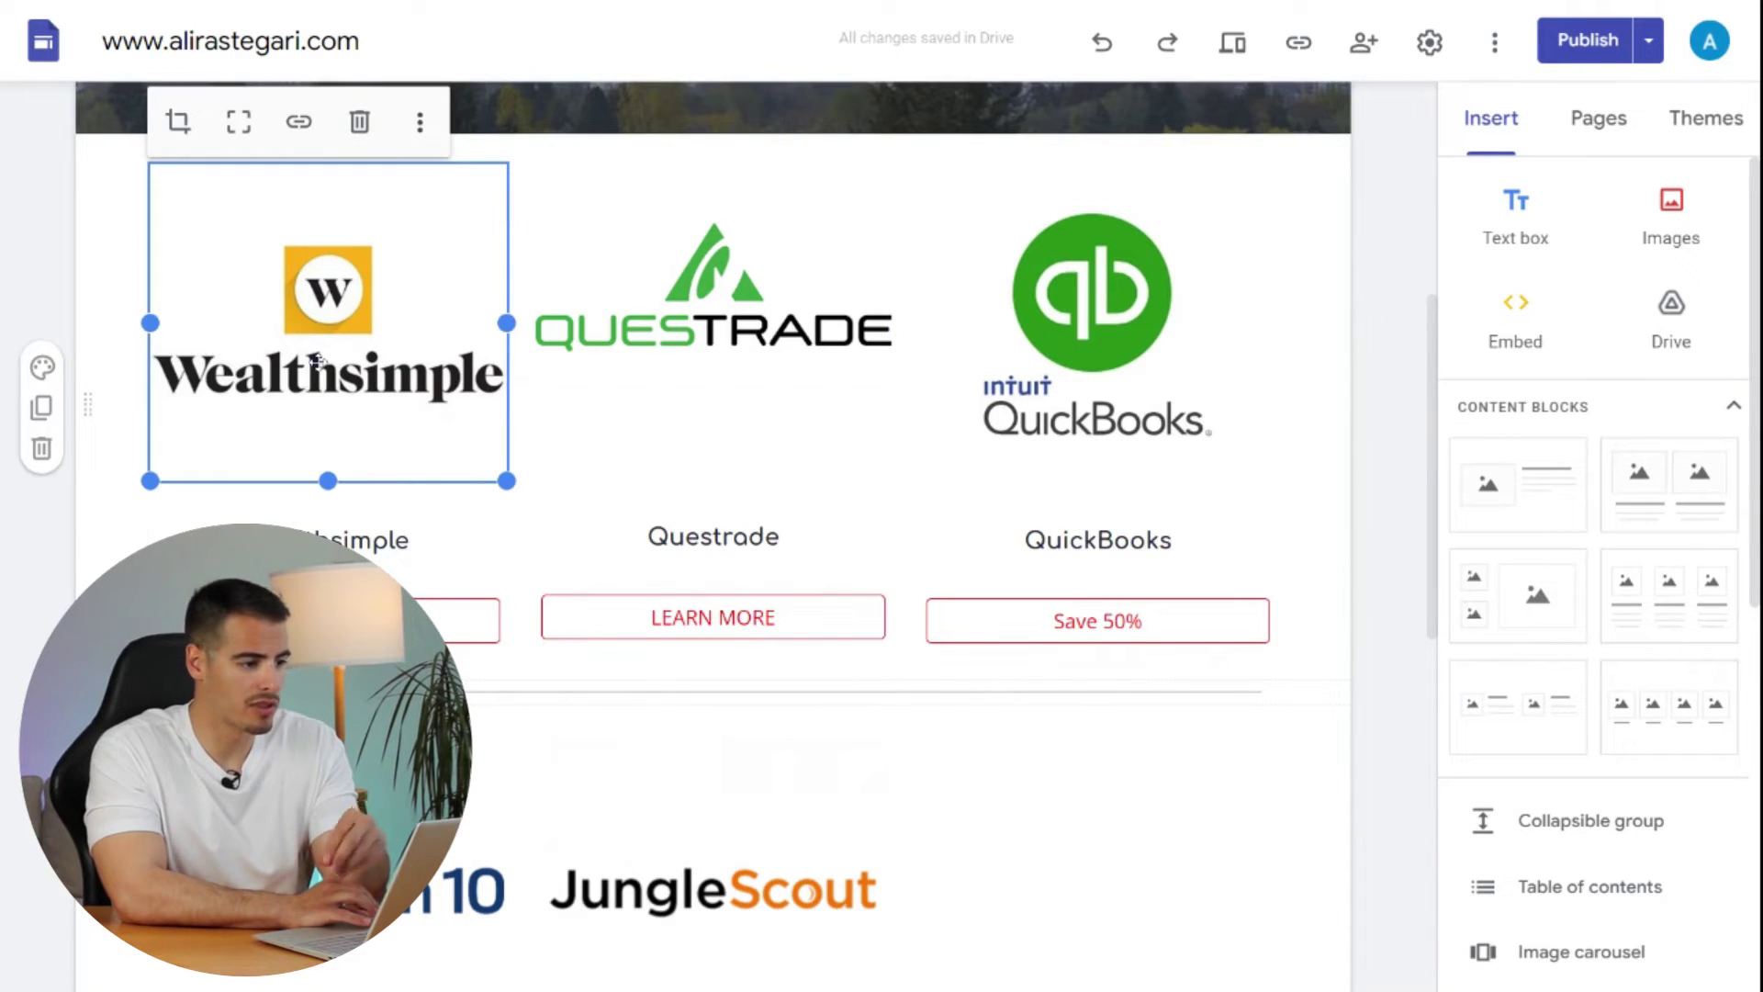
left_click(317, 496)
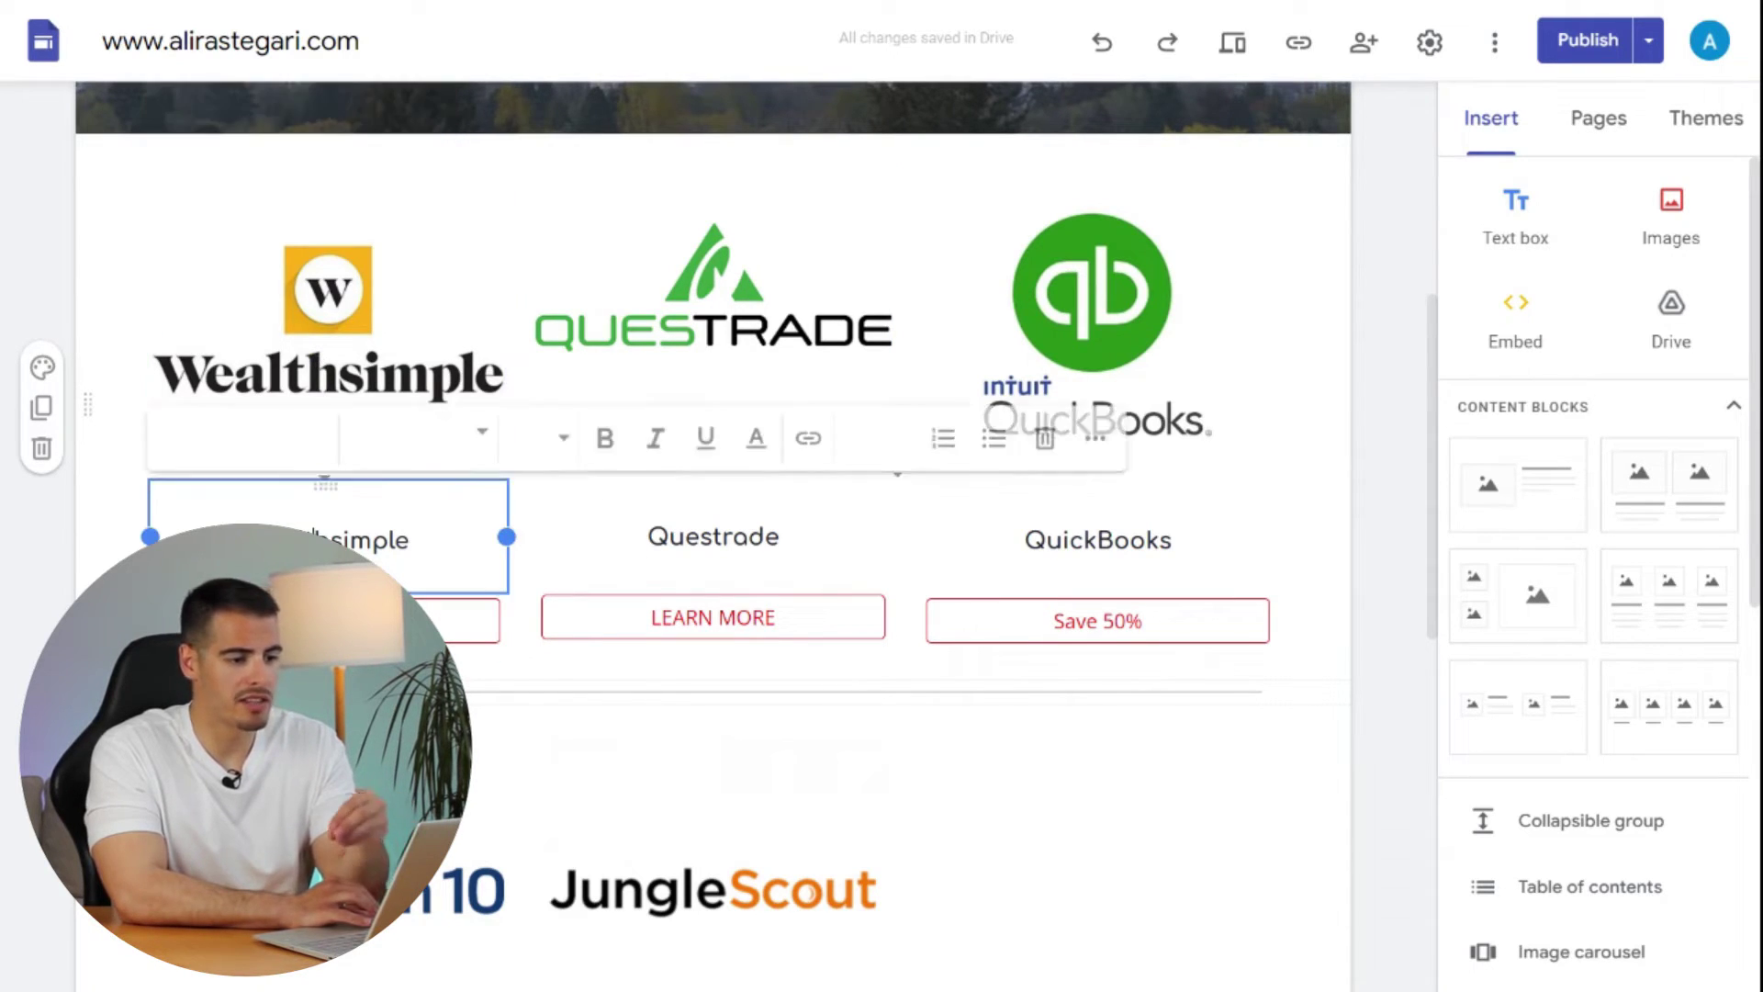
key("Escape")
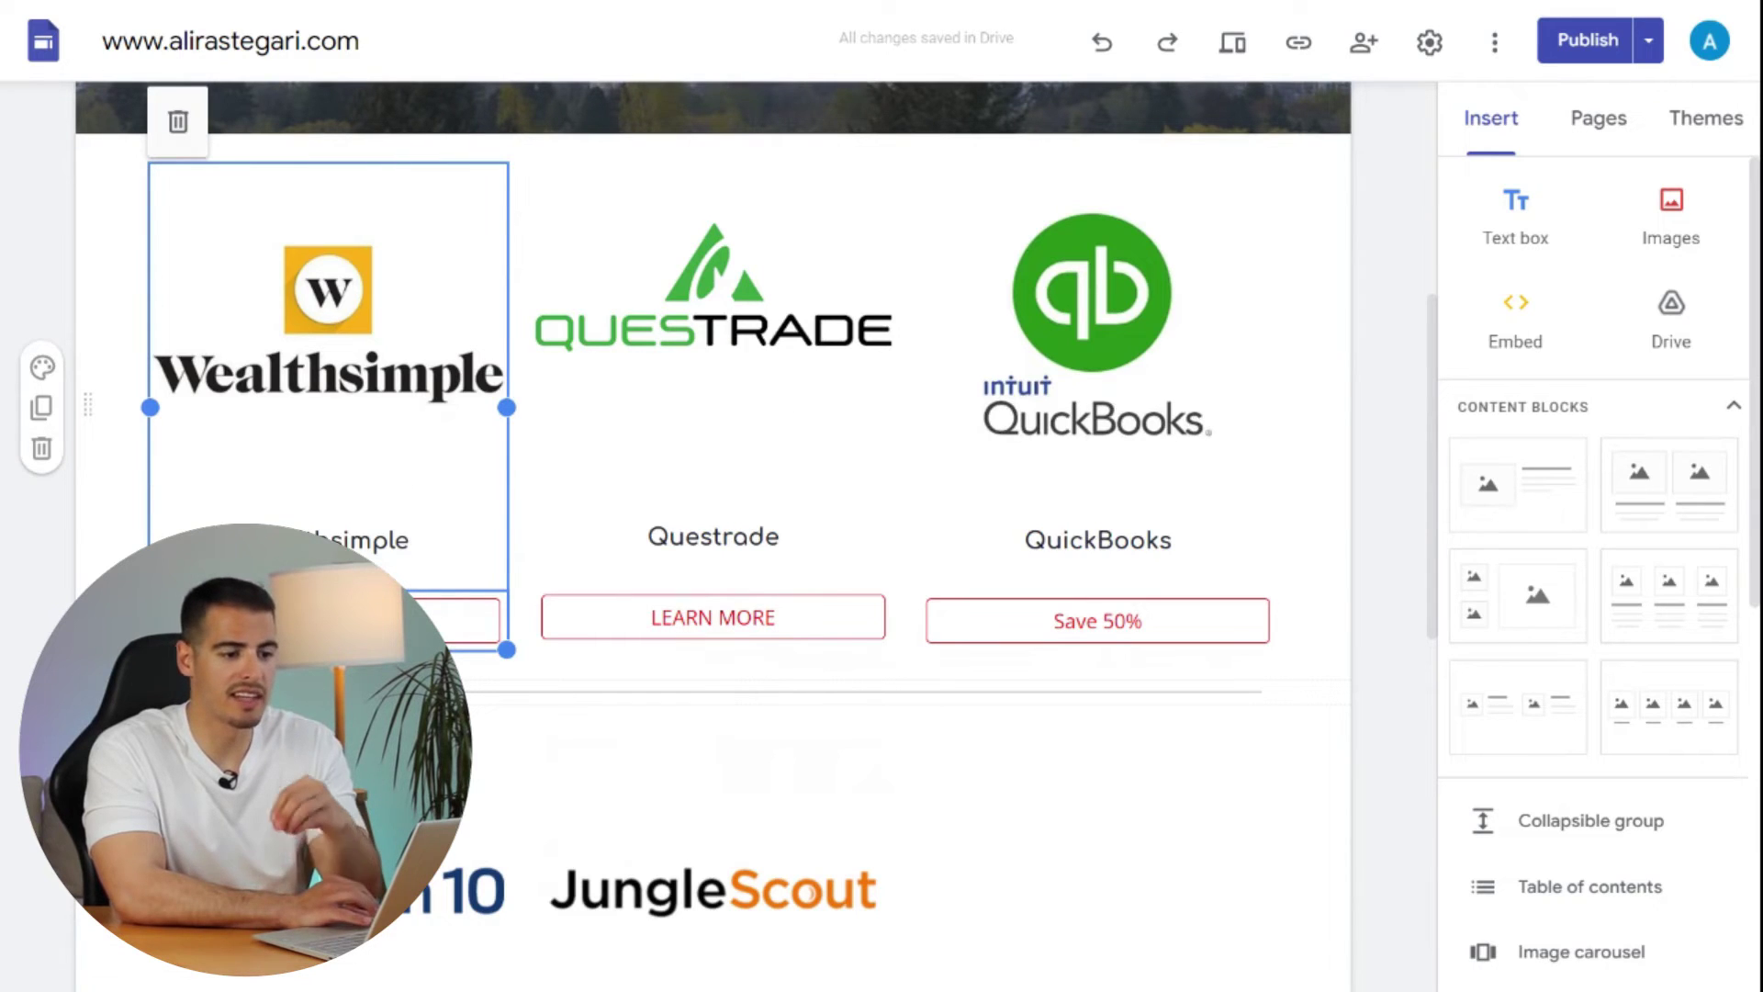
left_click(328, 620)
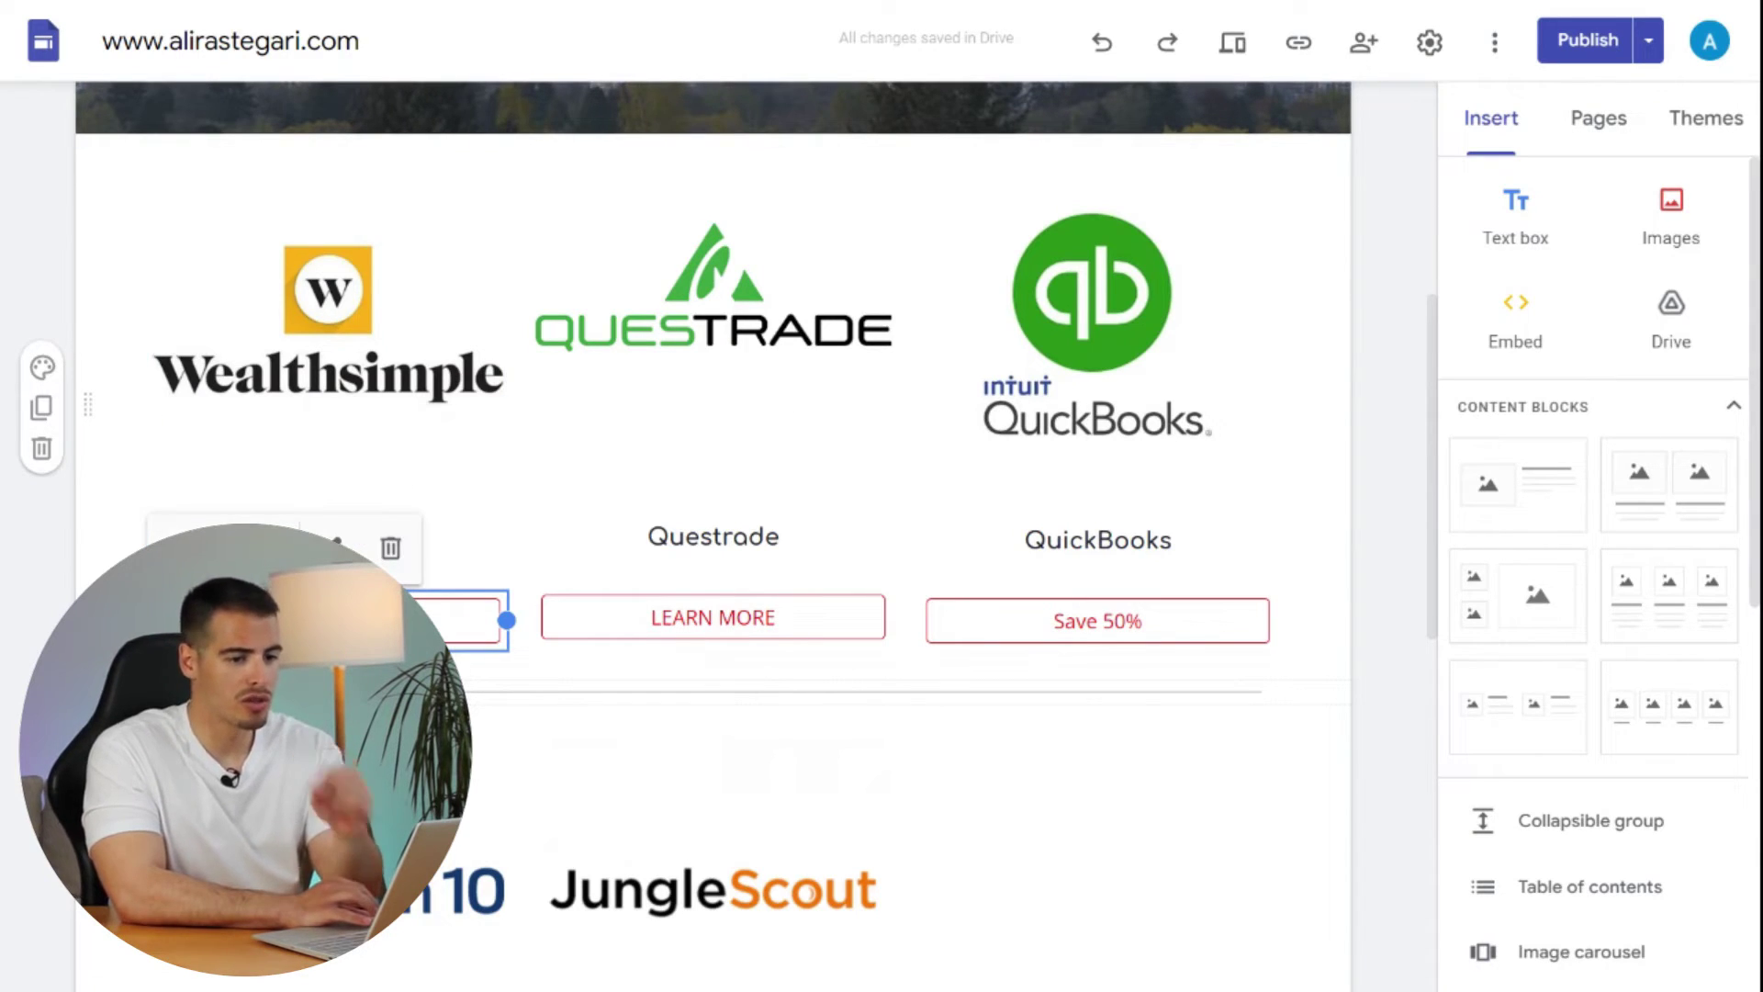
left_click(525, 723)
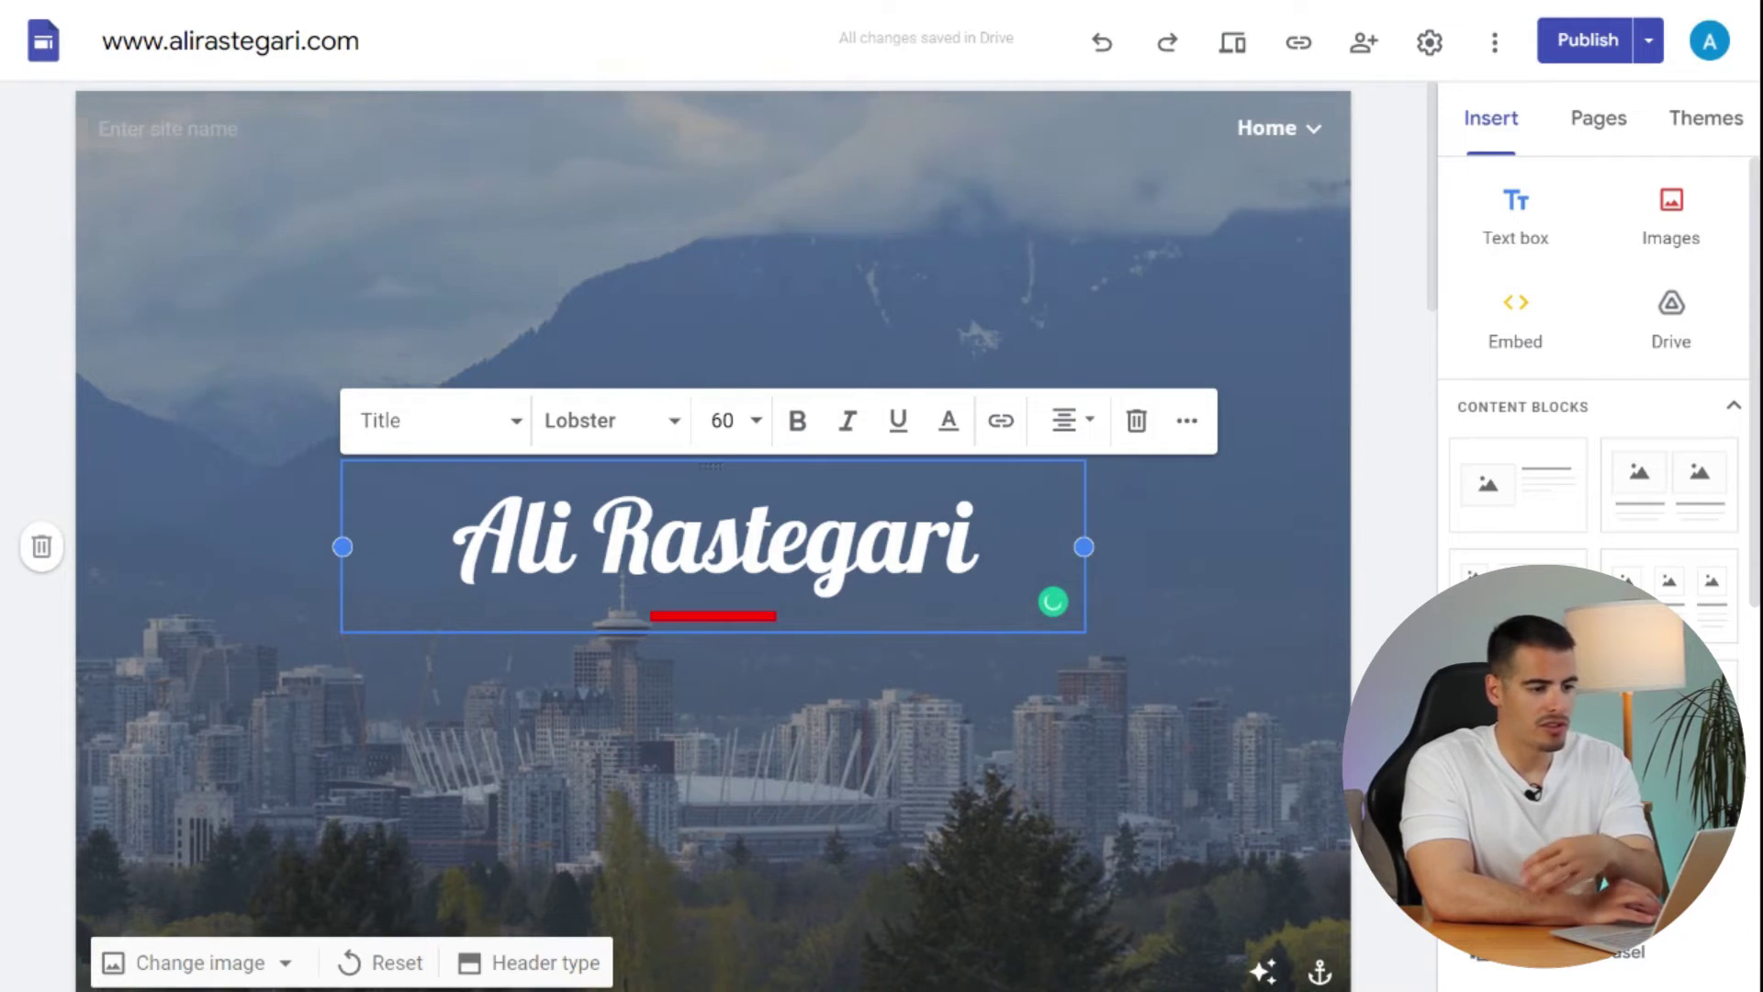
- Scroll the Home page past the title to the subscribe form and YouTube section
left_click(1248, 358)
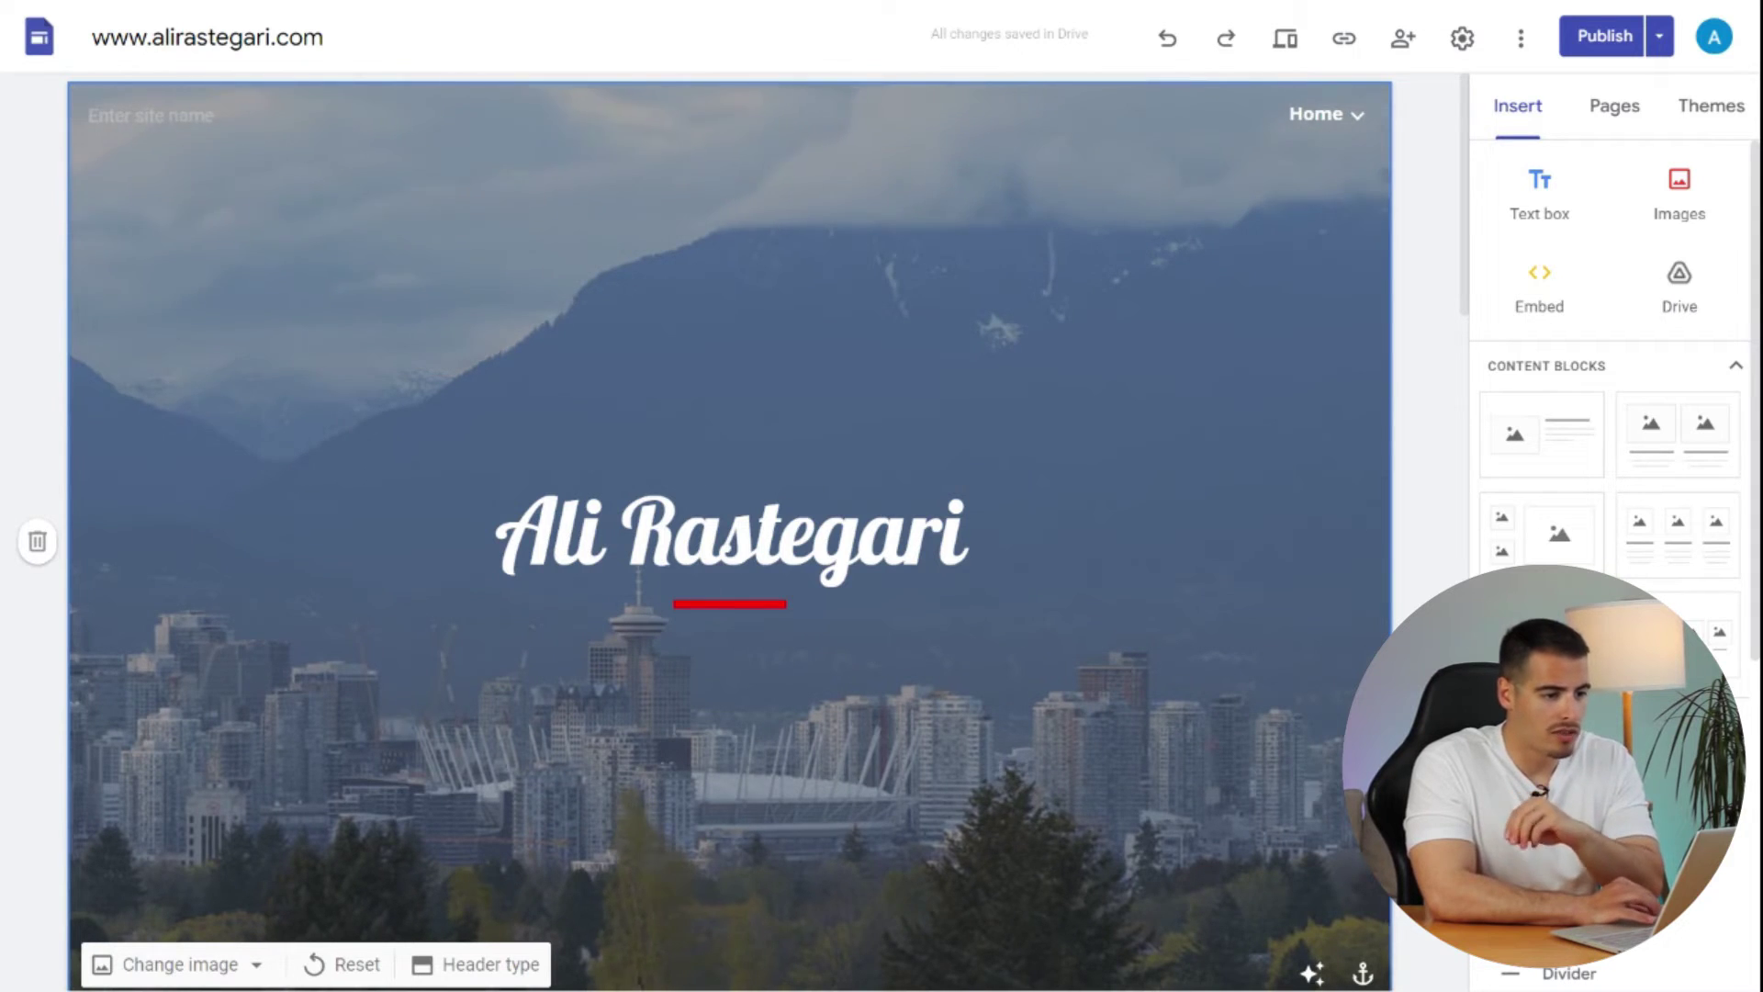
scroll(730, 533, "down", 1)
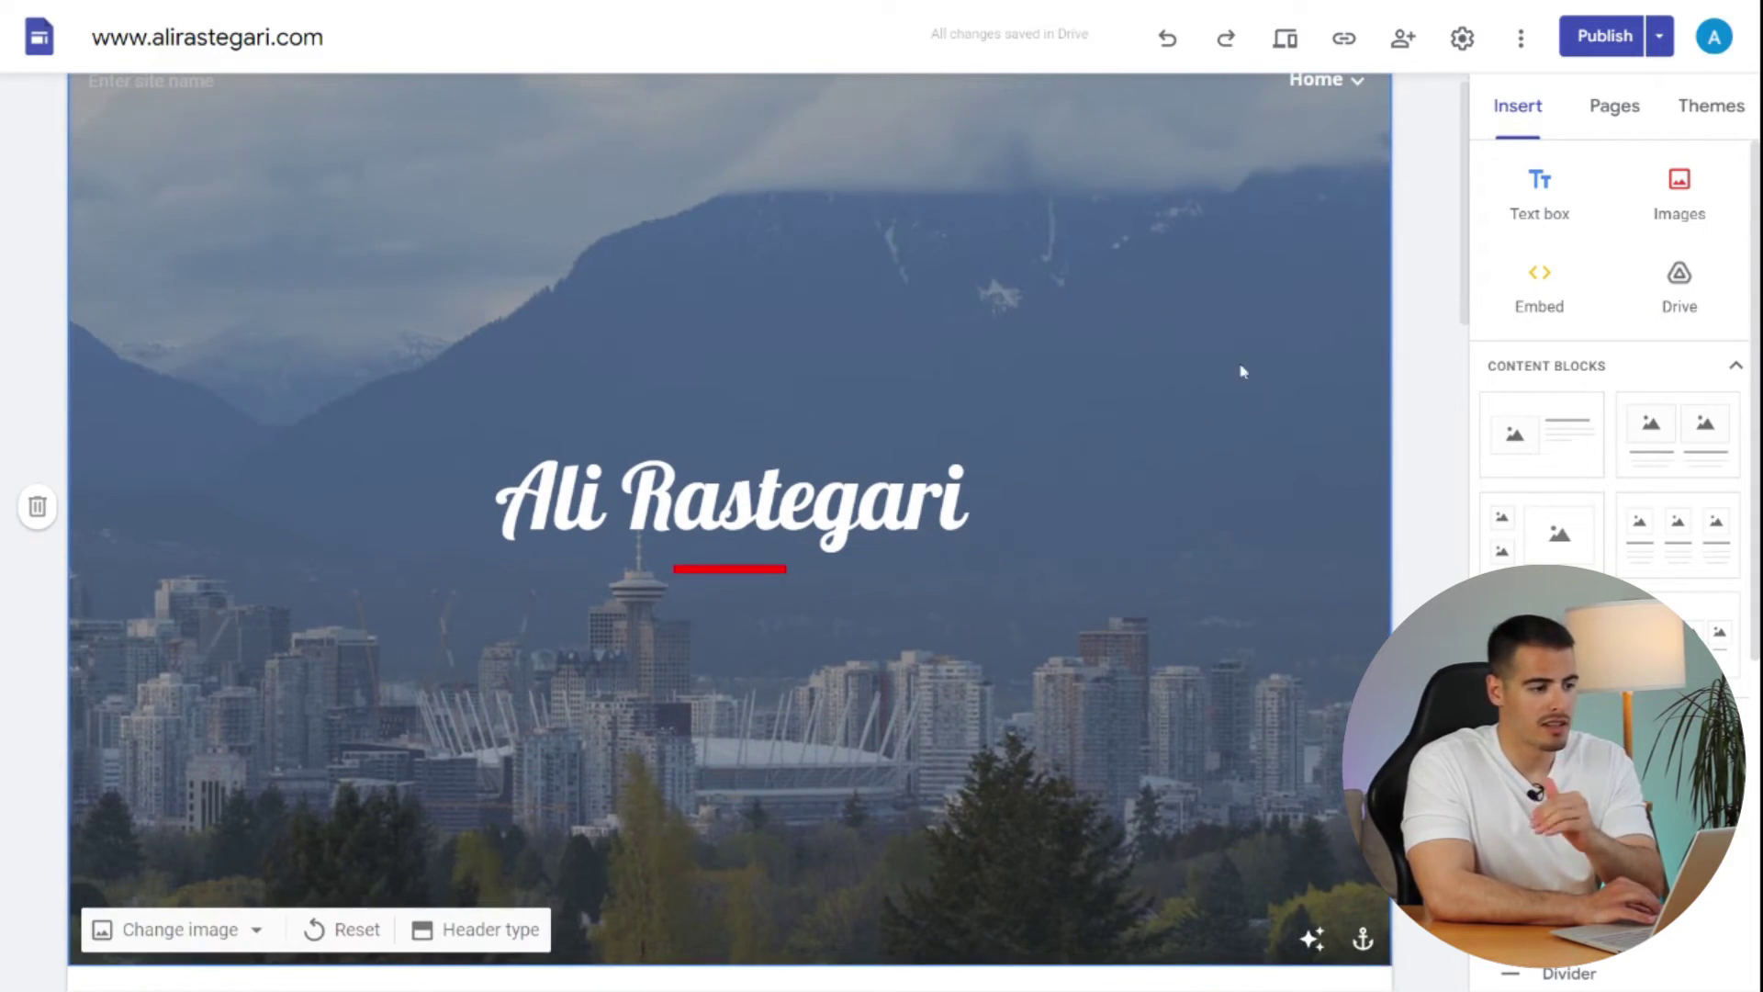
scroll(701, 582, "down", 8)
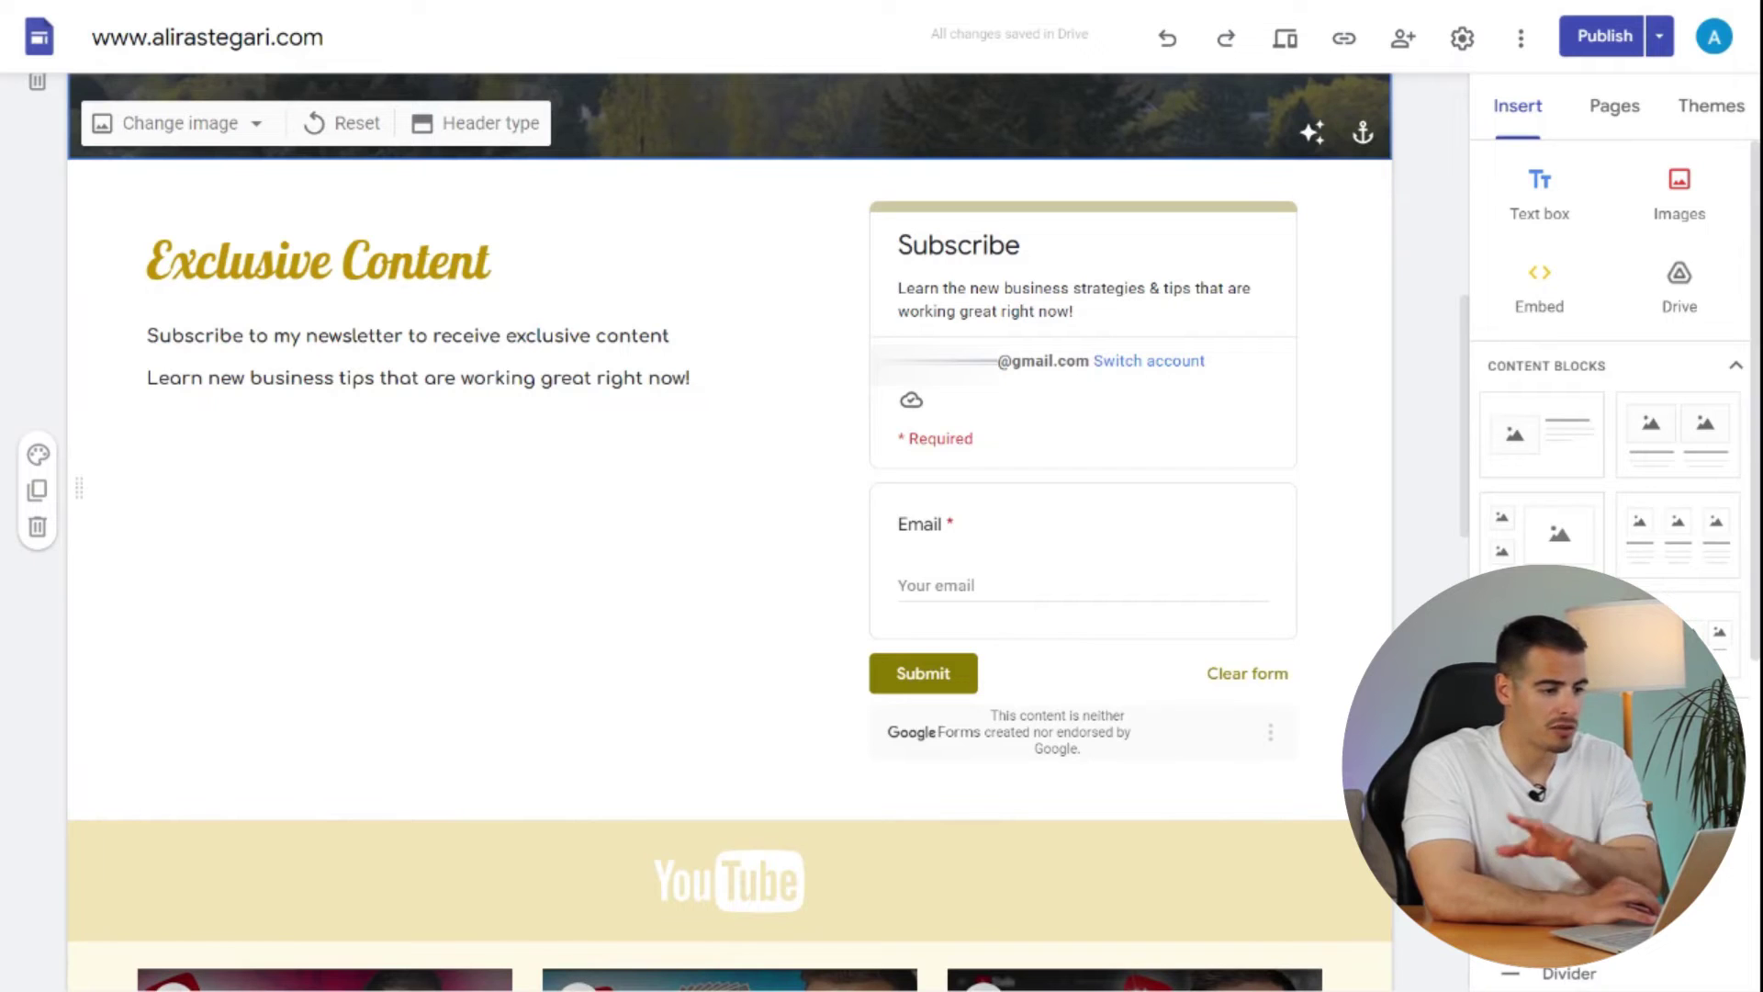
scroll(432, 197, "down", 7)
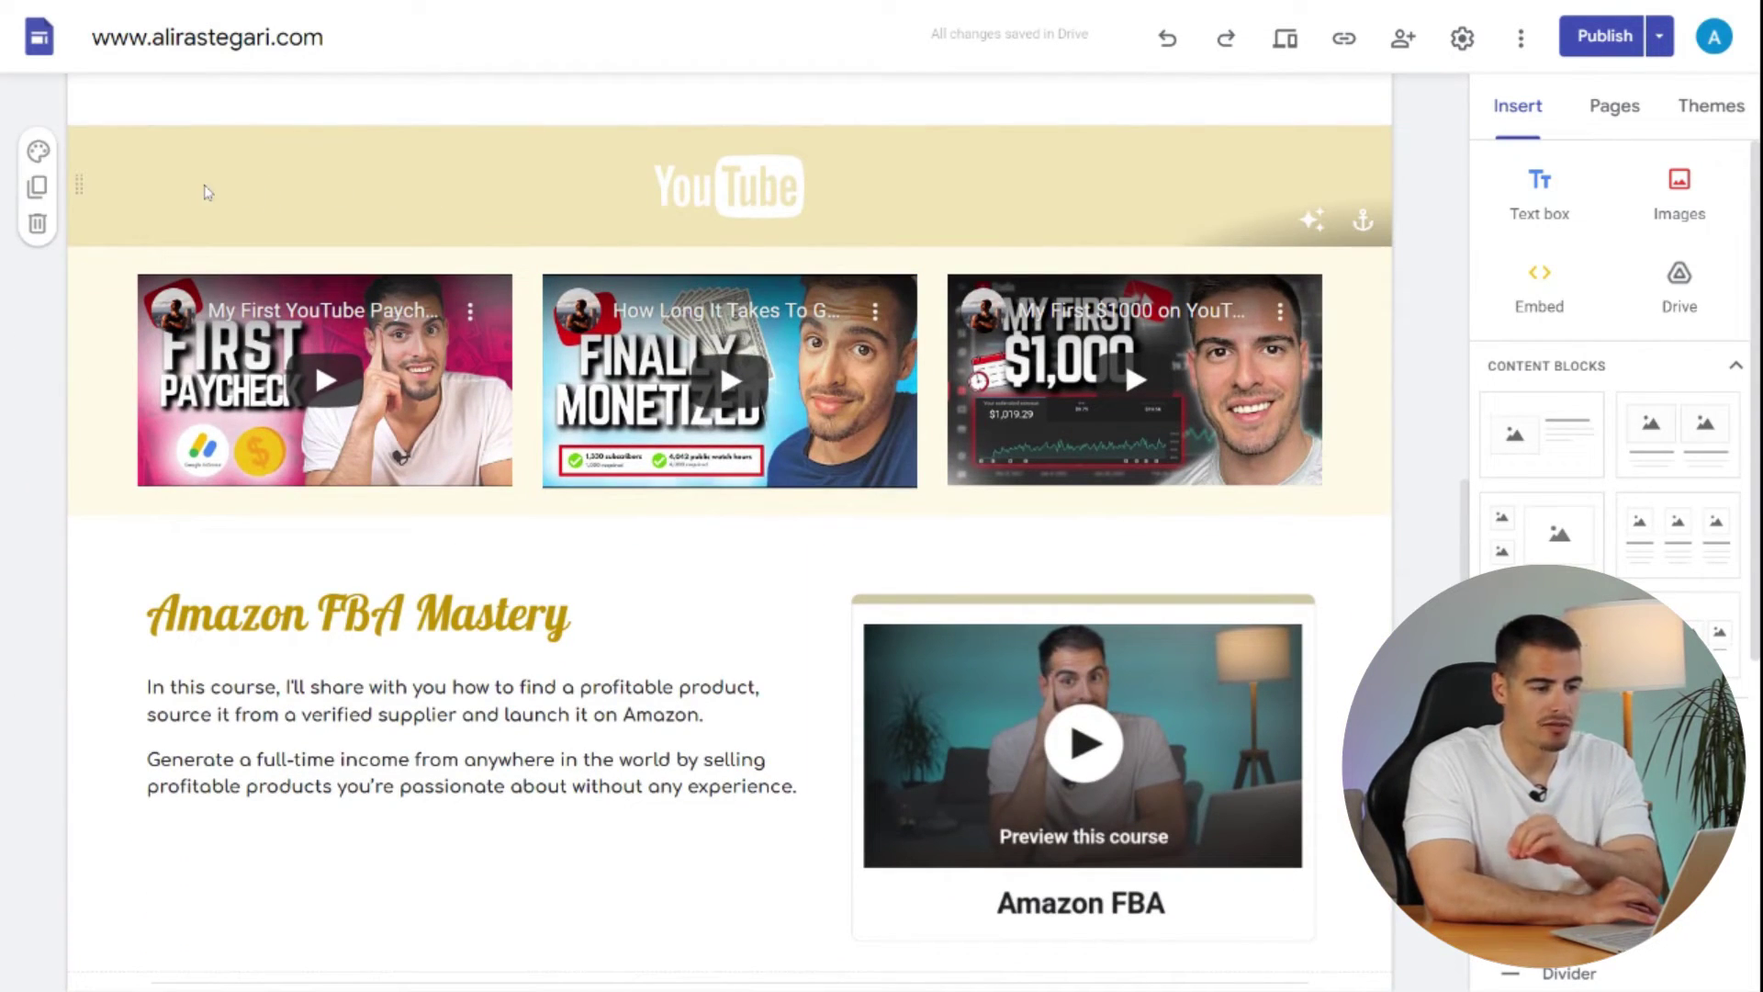
- Check the YouTube logo's link and banner, then review the course and consultation sections to the footer
left_click(702, 189)
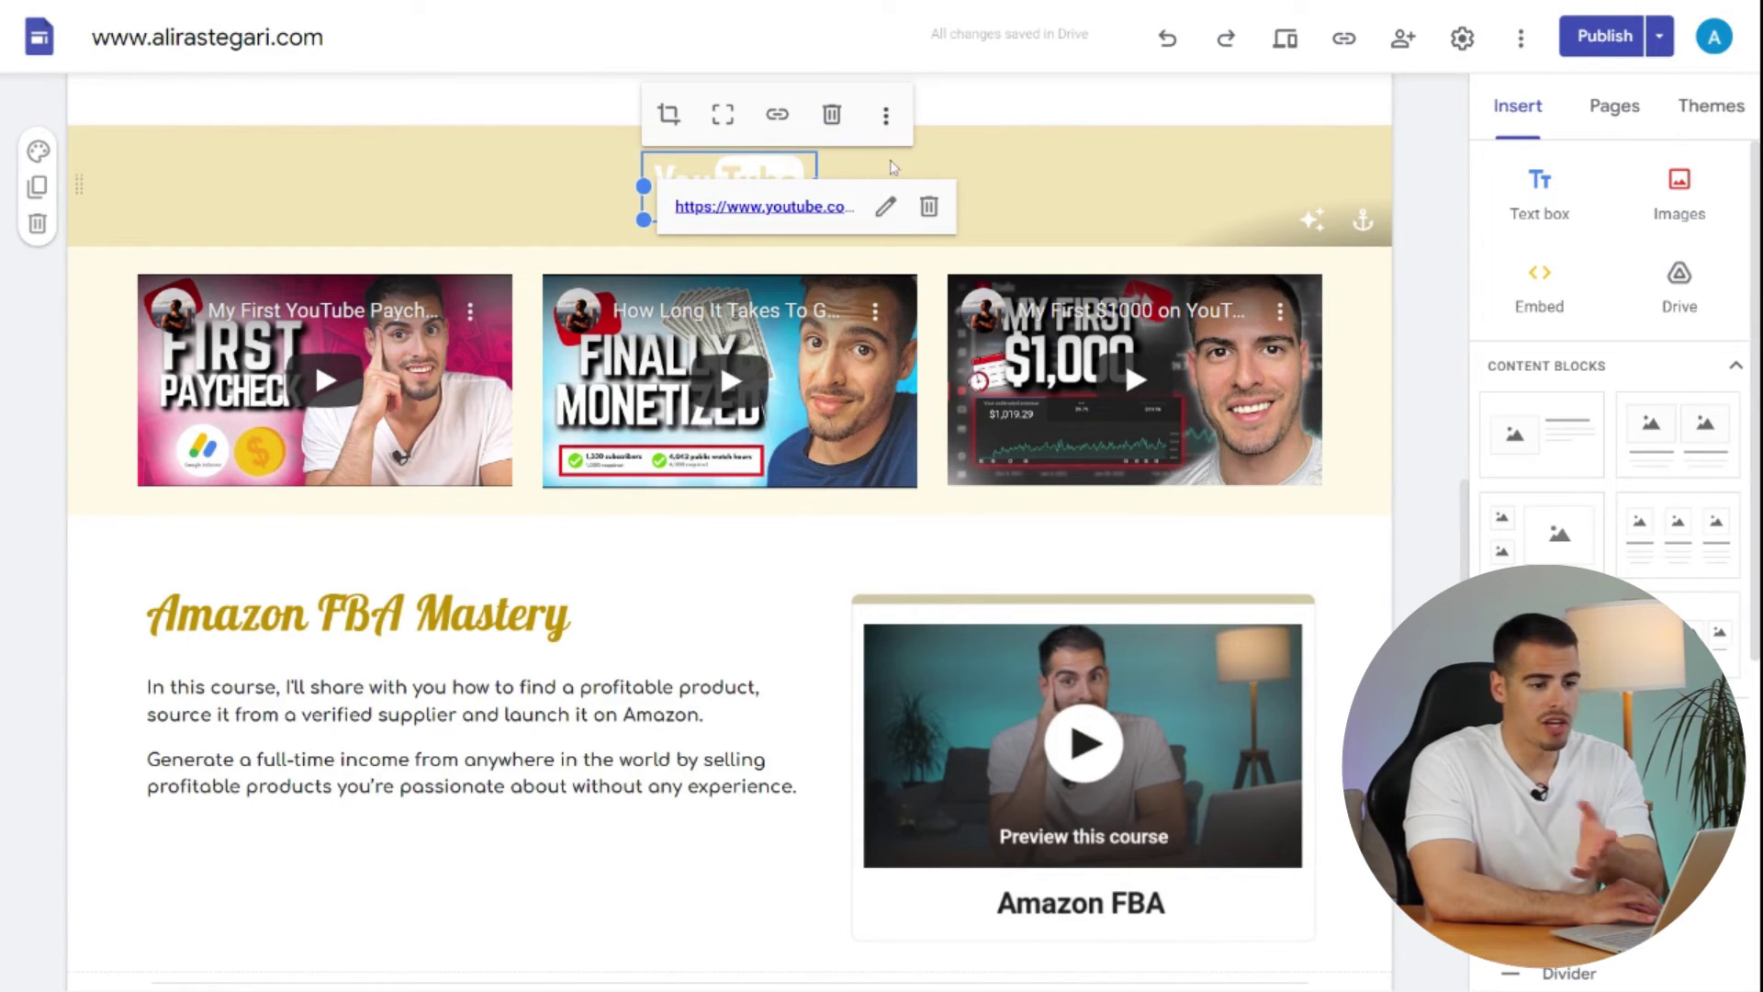
left_click(526, 175)
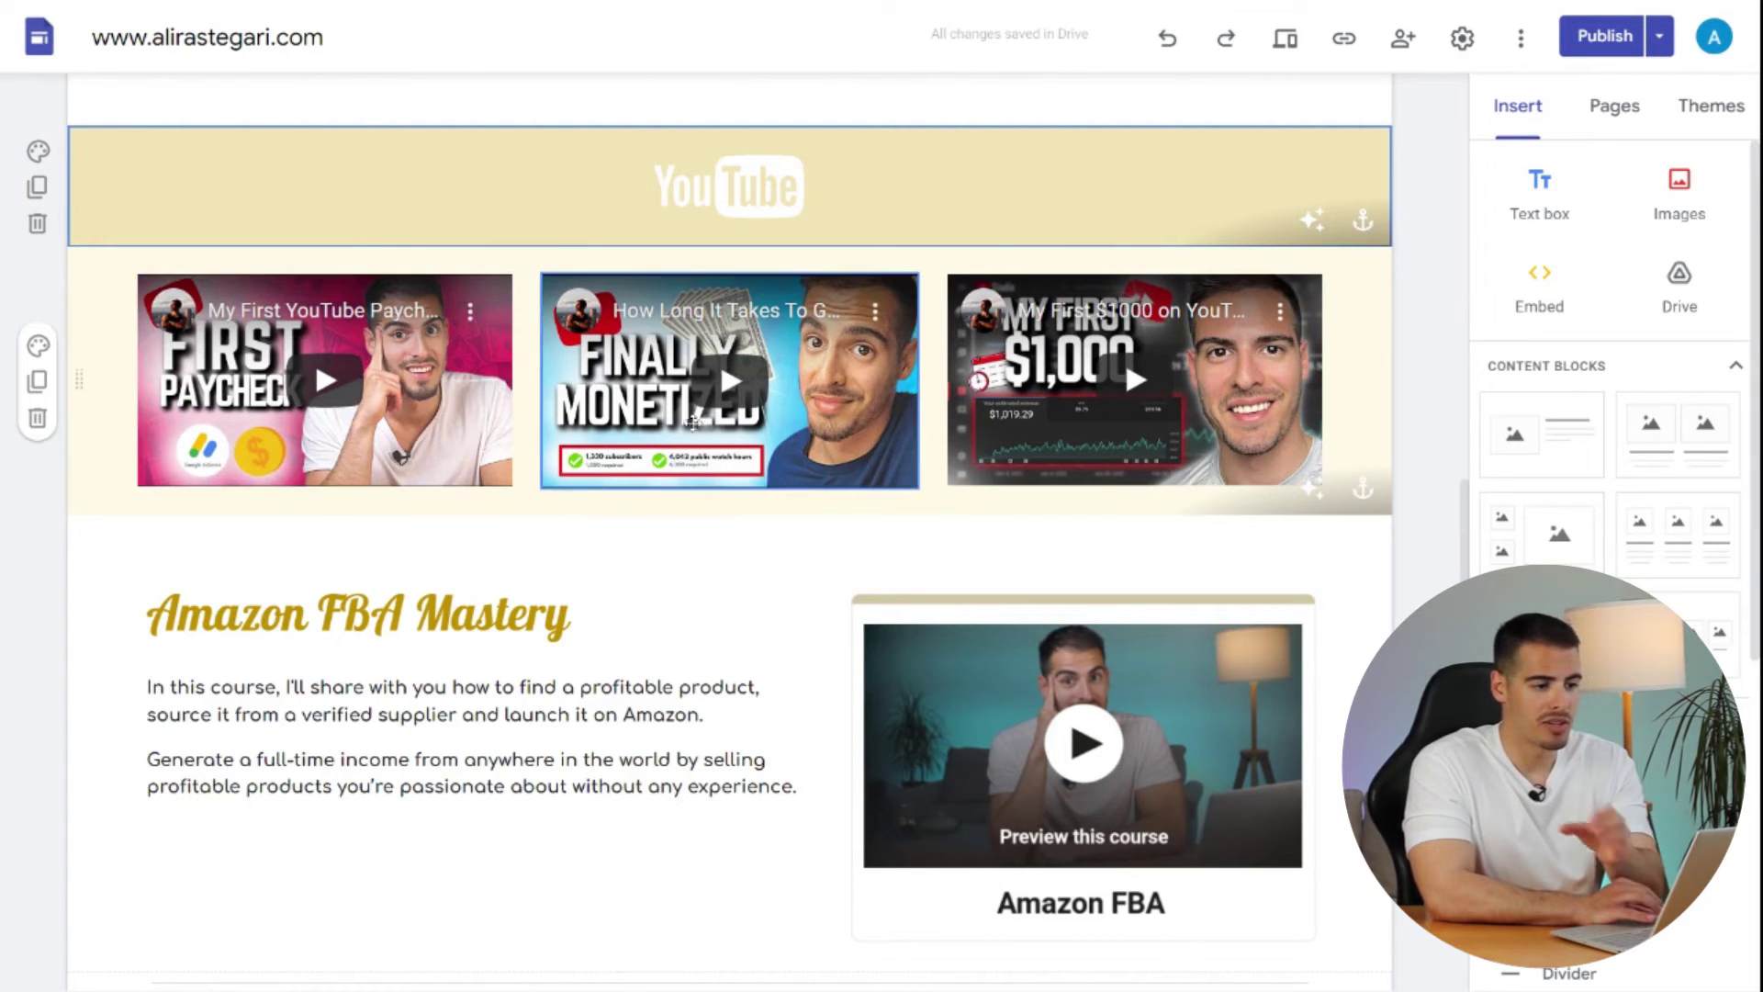
scroll(718, 290, "down", 2)
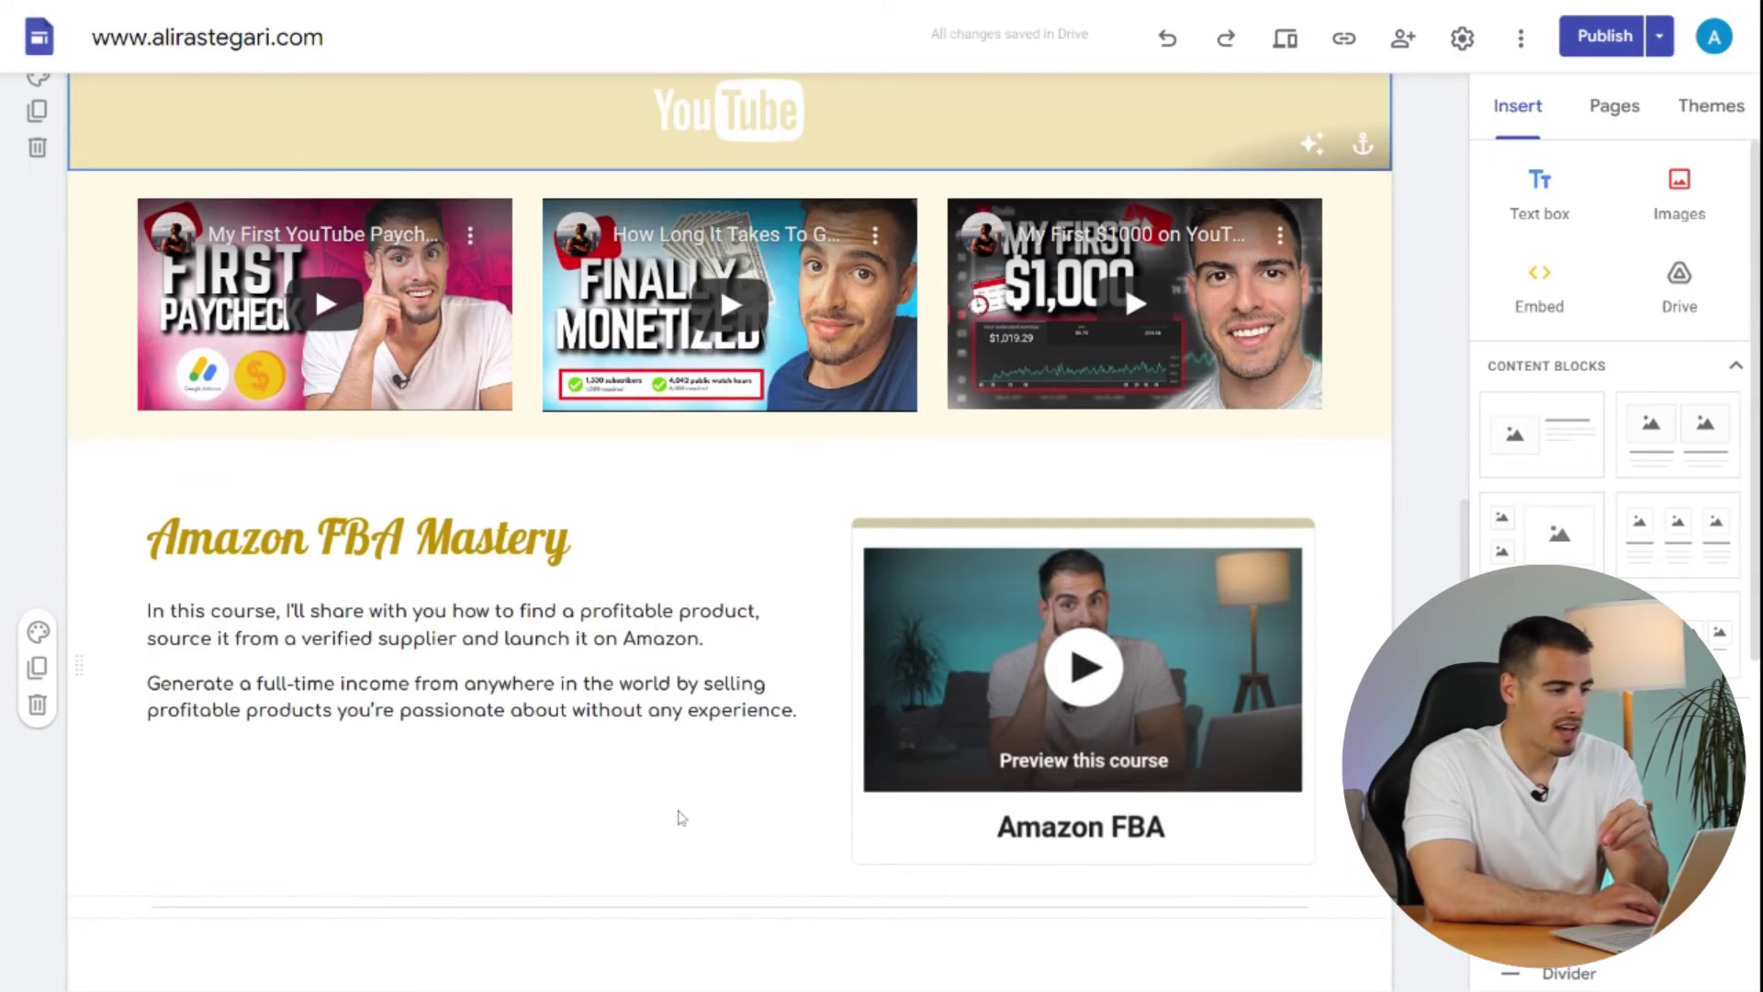
scroll(681, 817, "down", 5)
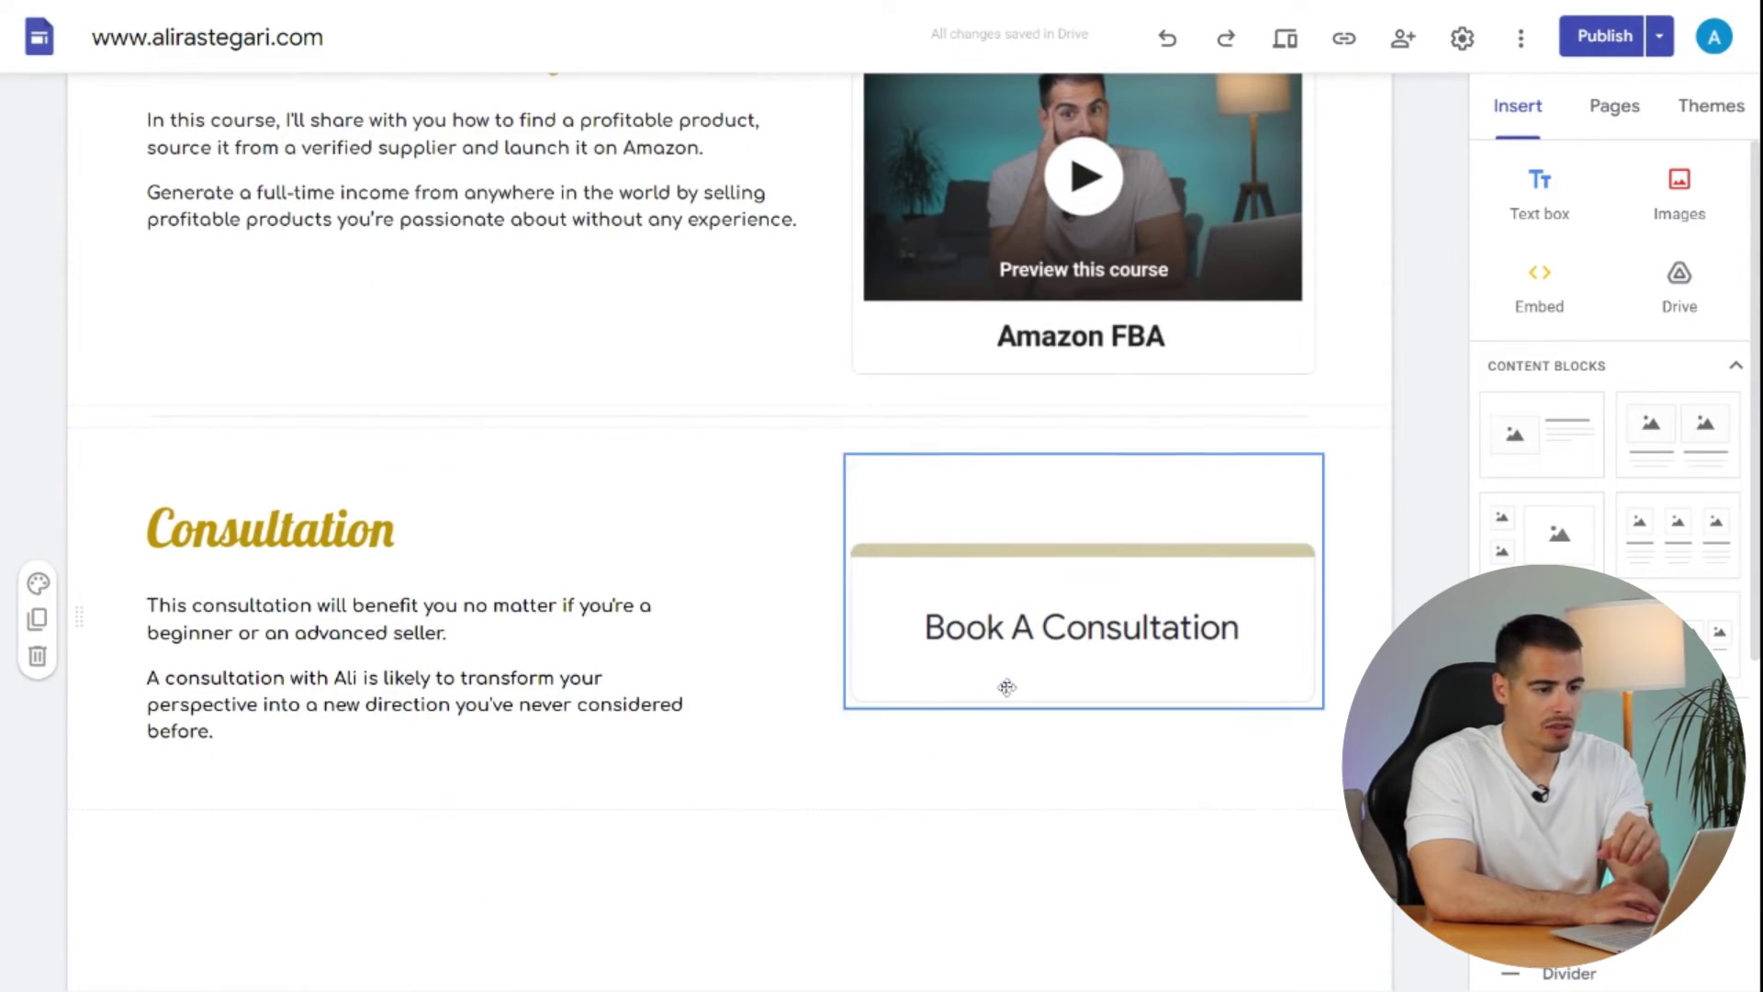
scroll(717, 811, "down", 3)
scroll(717, 811, "down", 1)
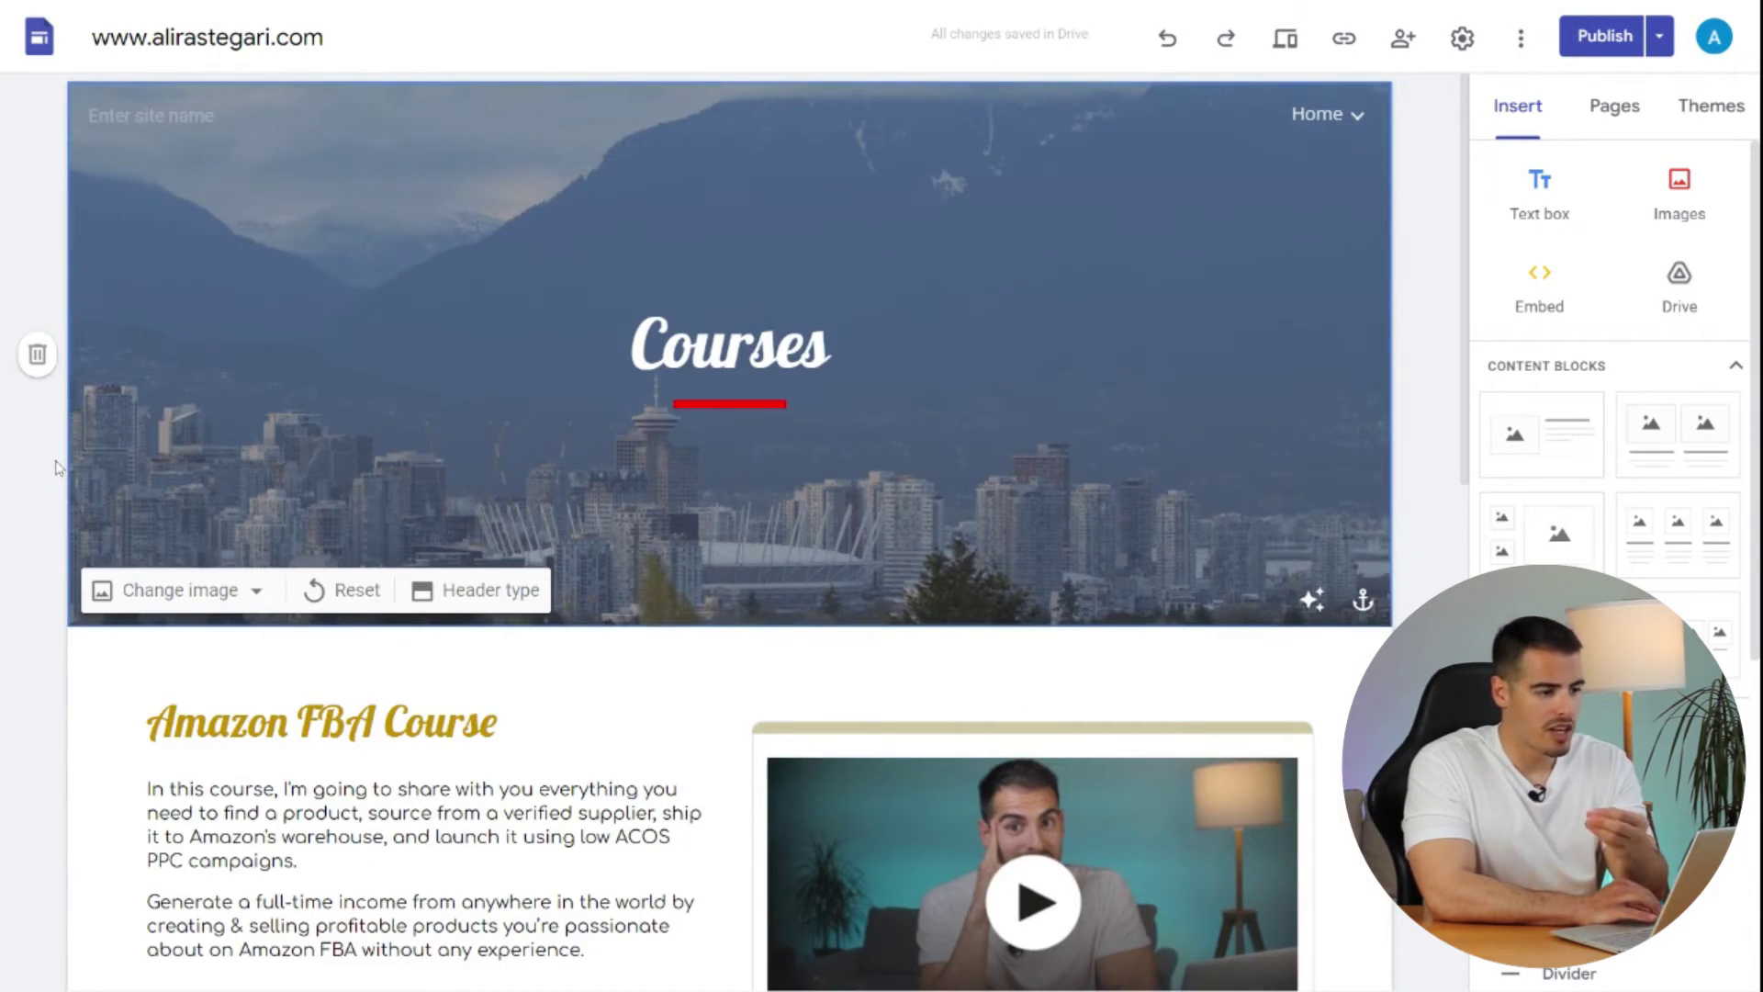
- Check the Amazon FBA preview's Udemy link, then look over the Consultation booking form
scroll(55, 468, "down", 5)
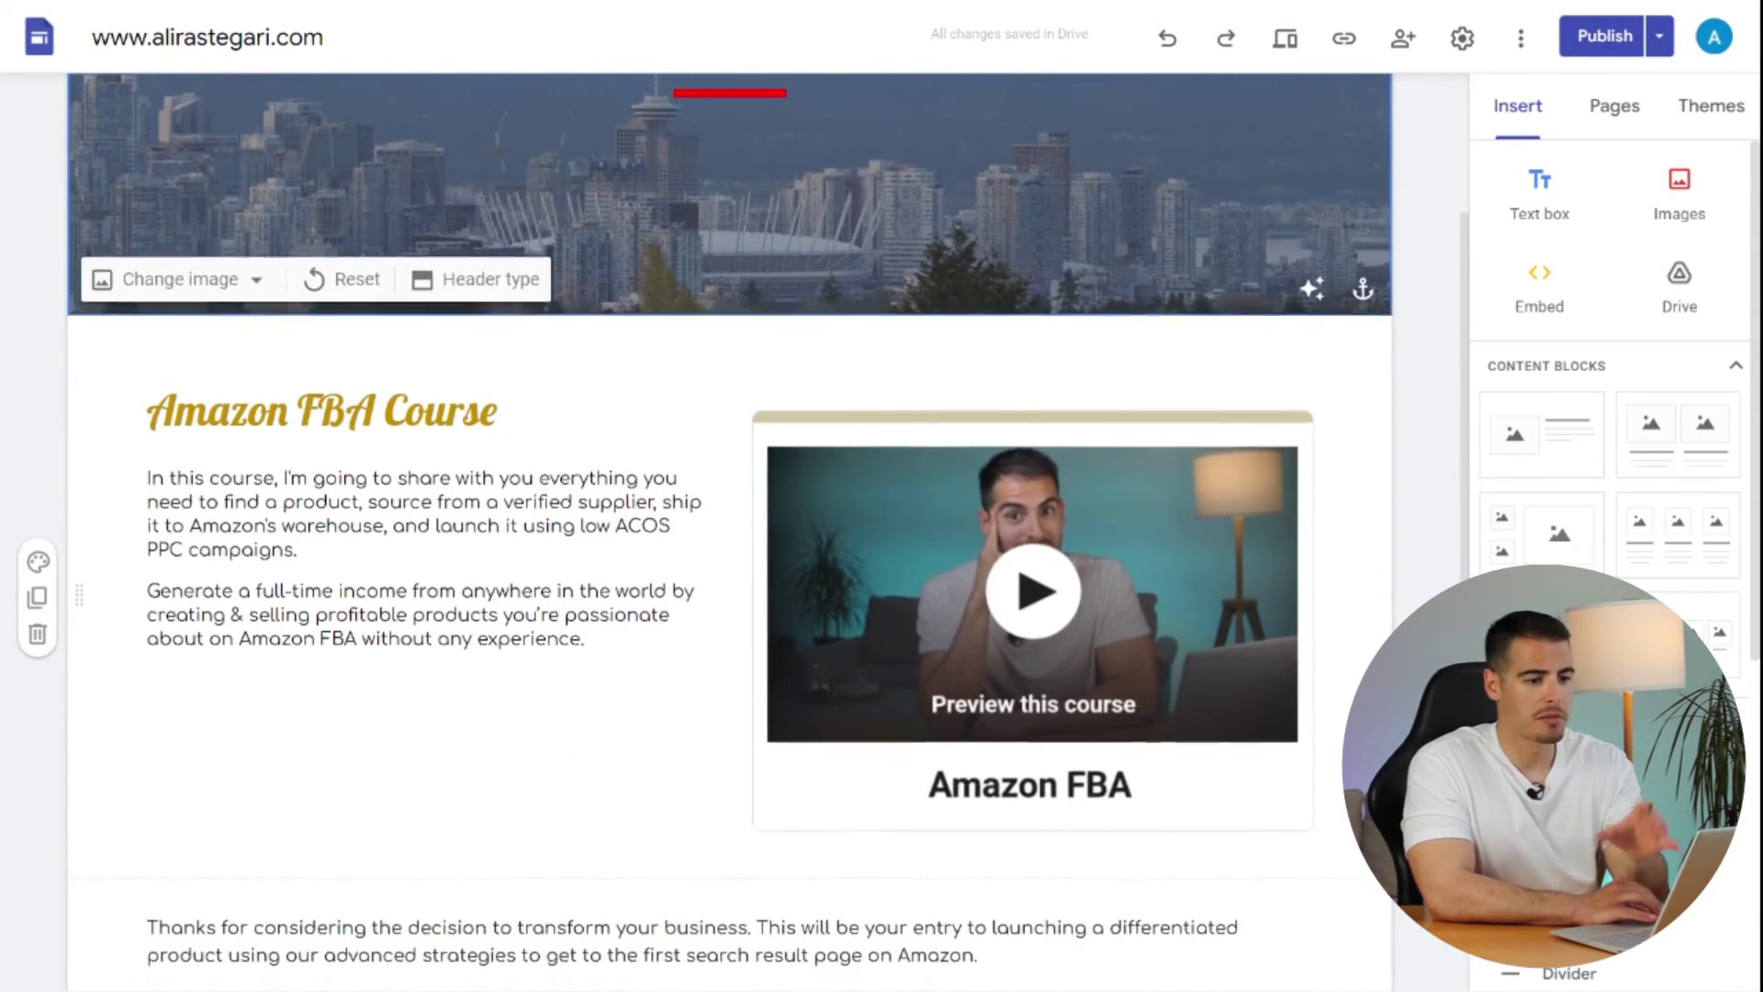
scroll(37, 468, "down", 1)
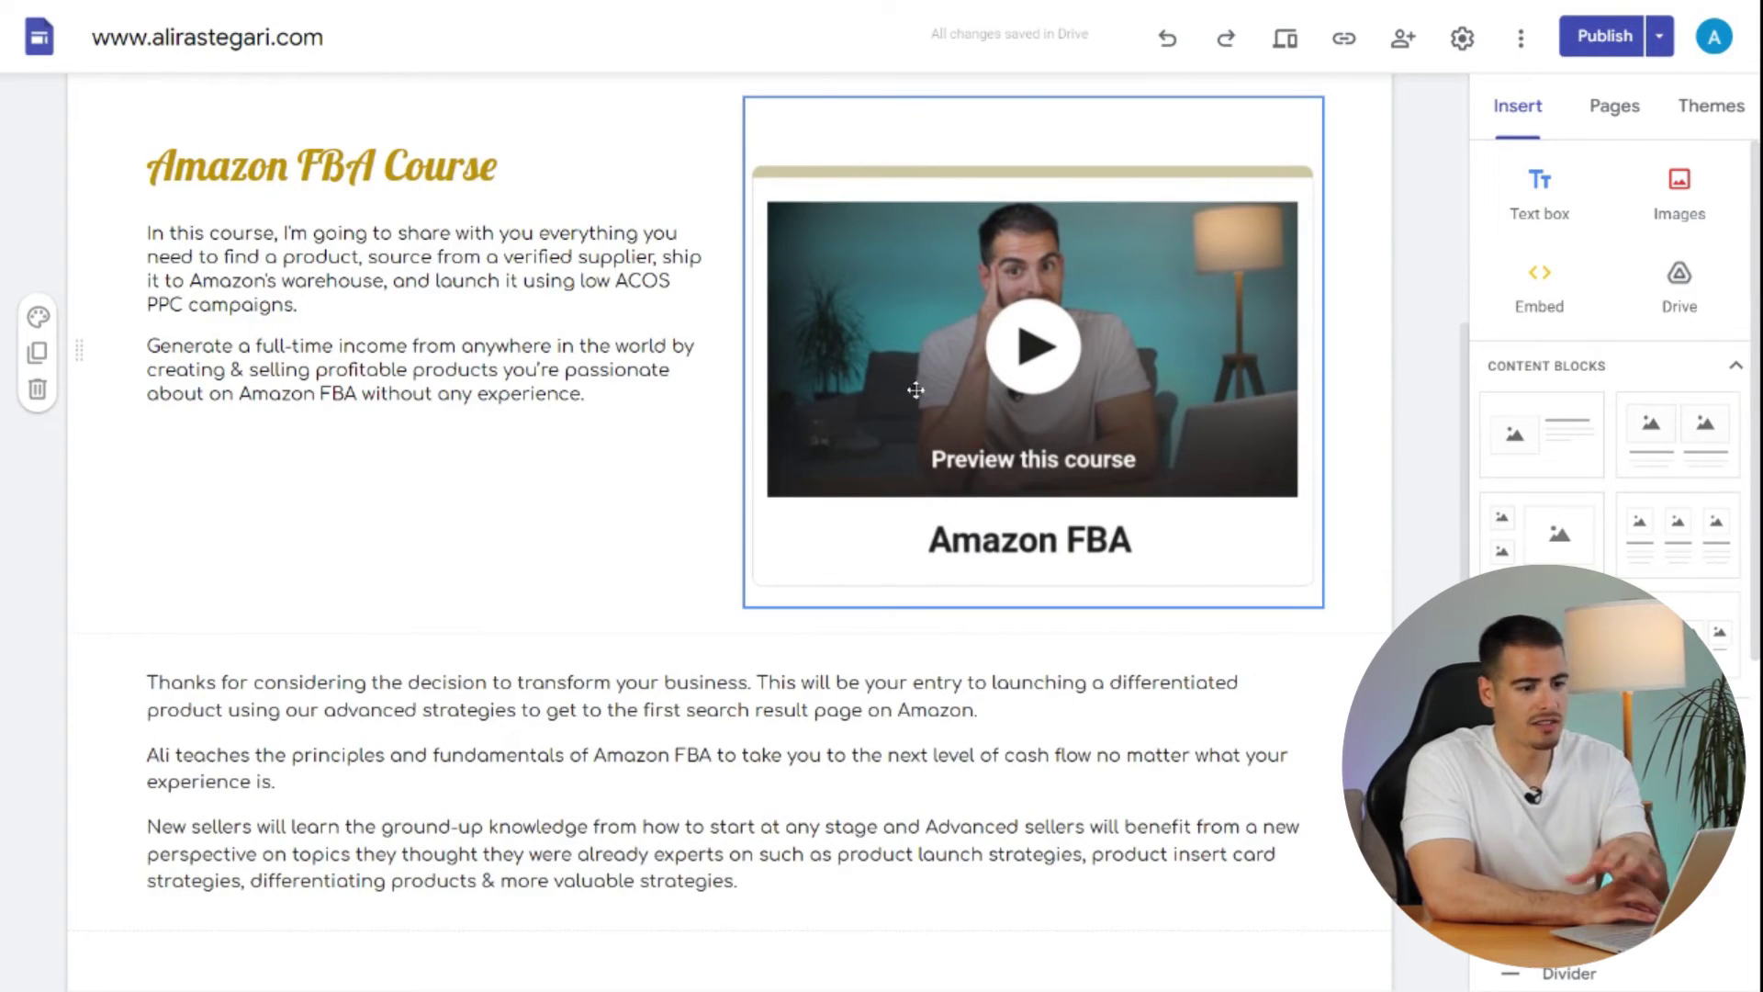
left_click(1103, 388)
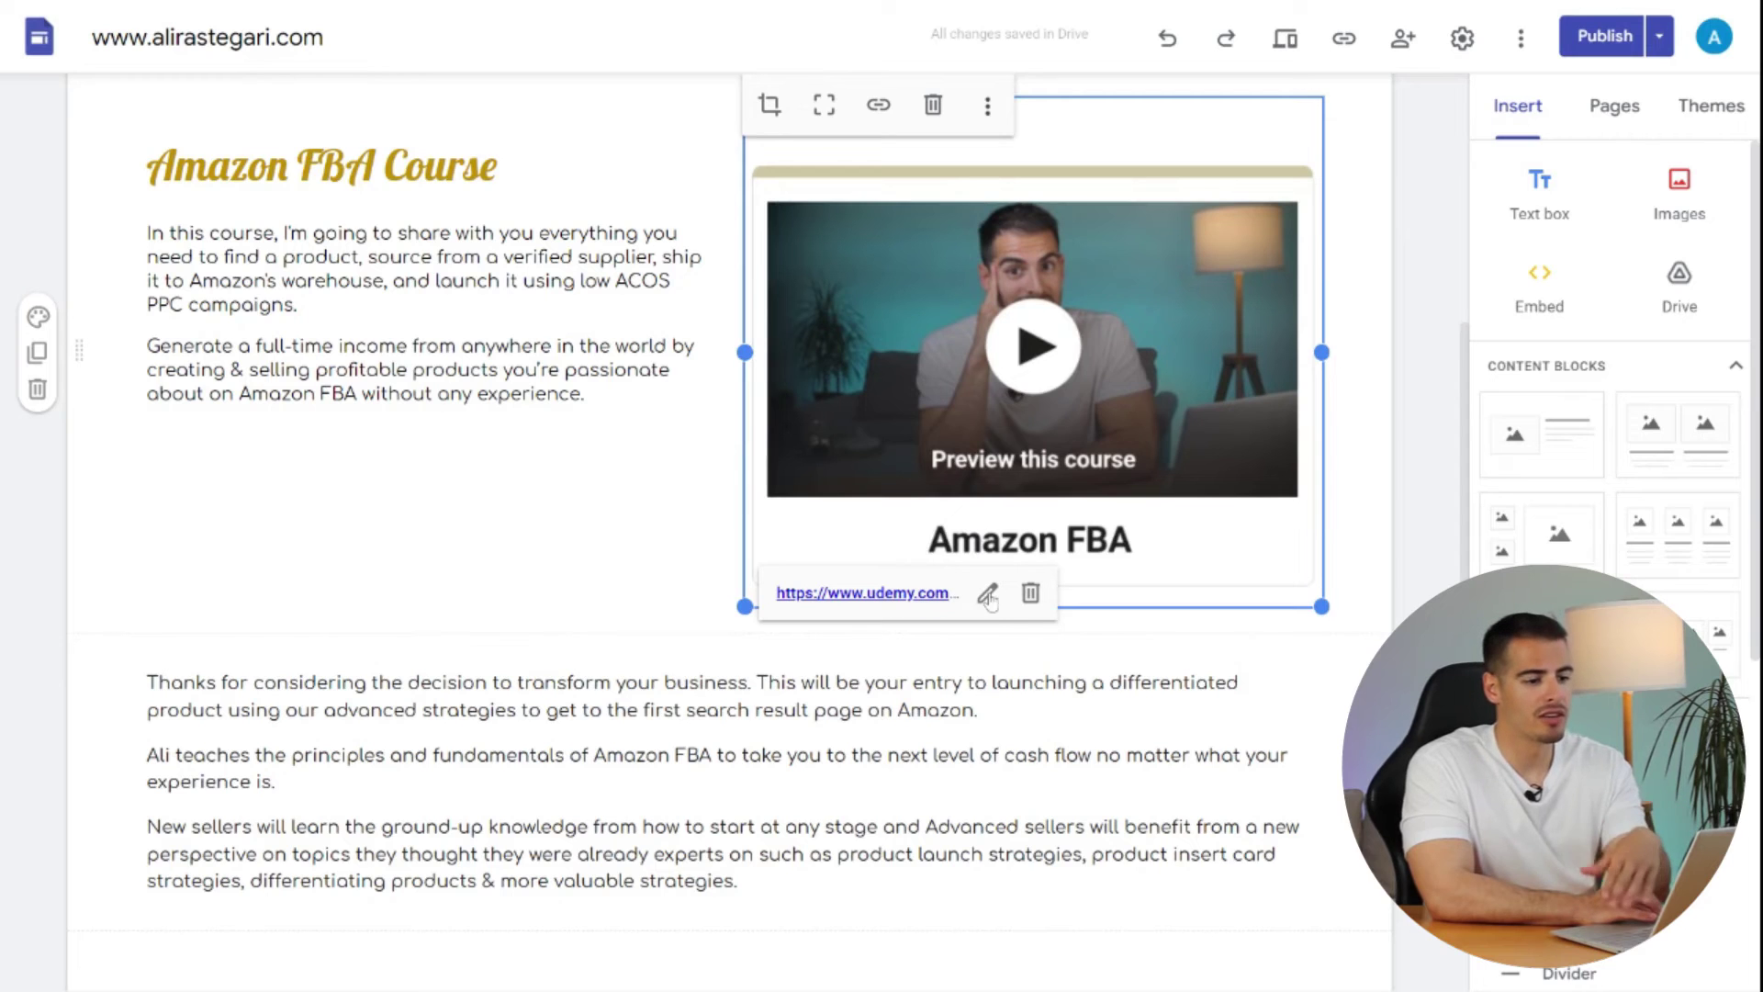
left_click(659, 539)
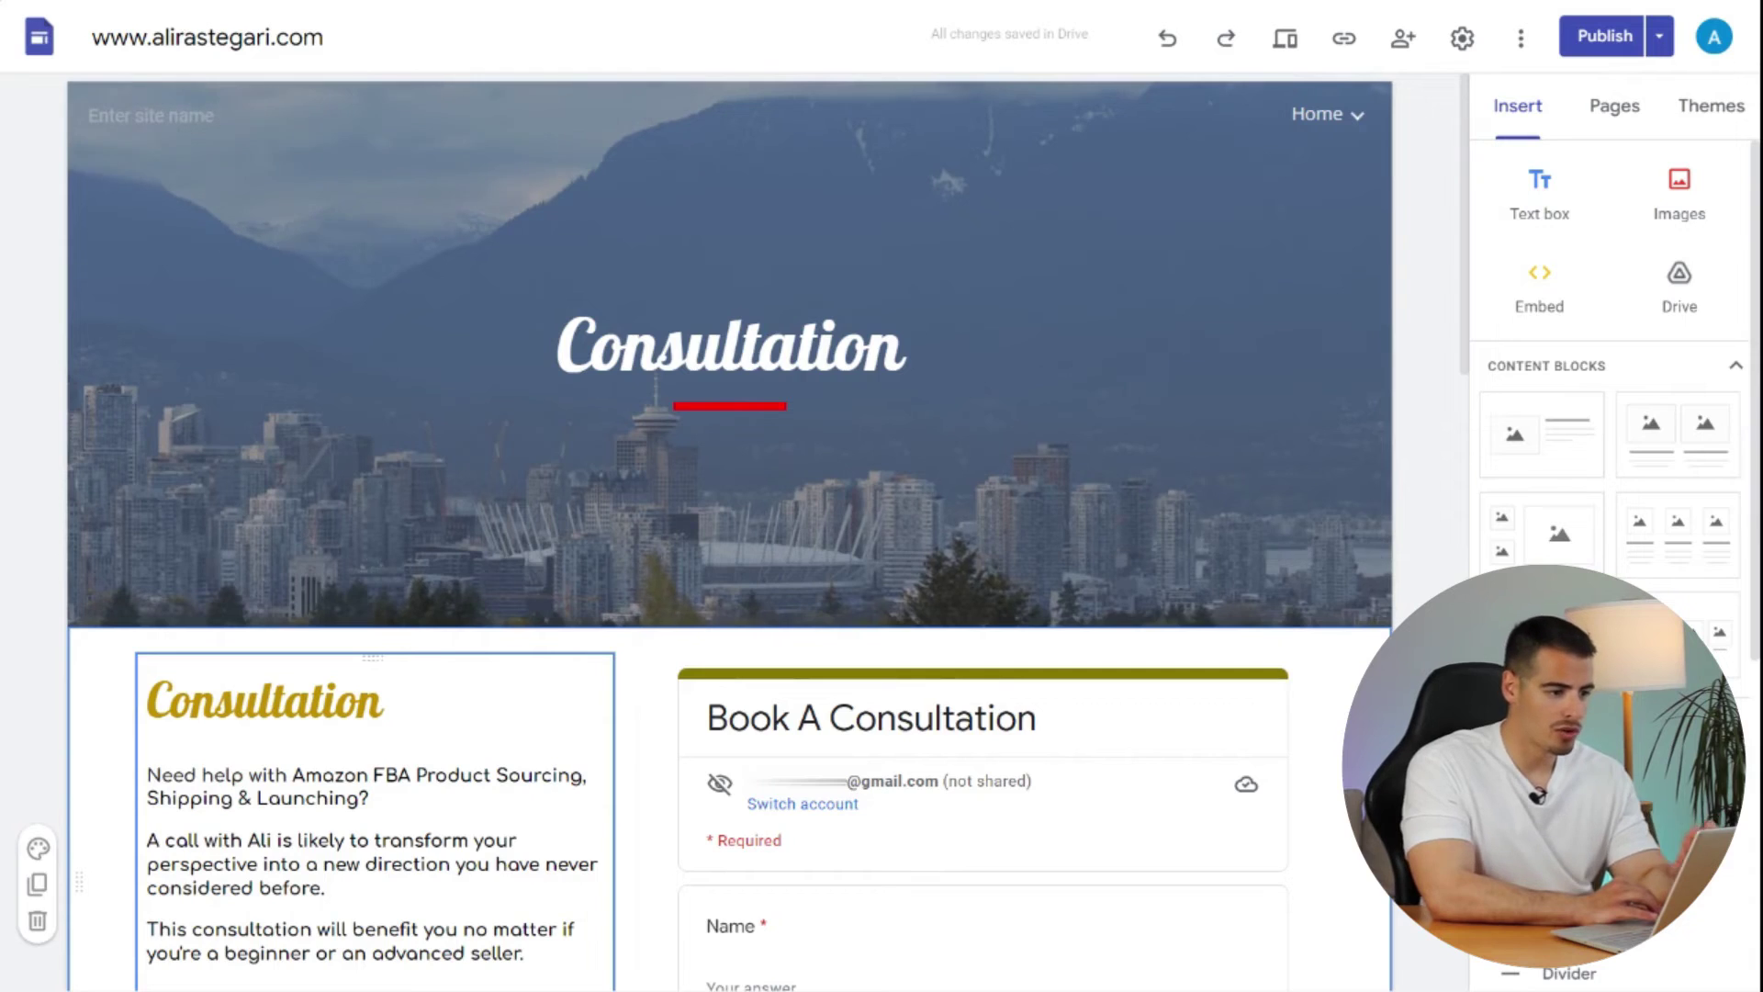
scroll(730, 533, "down", 6)
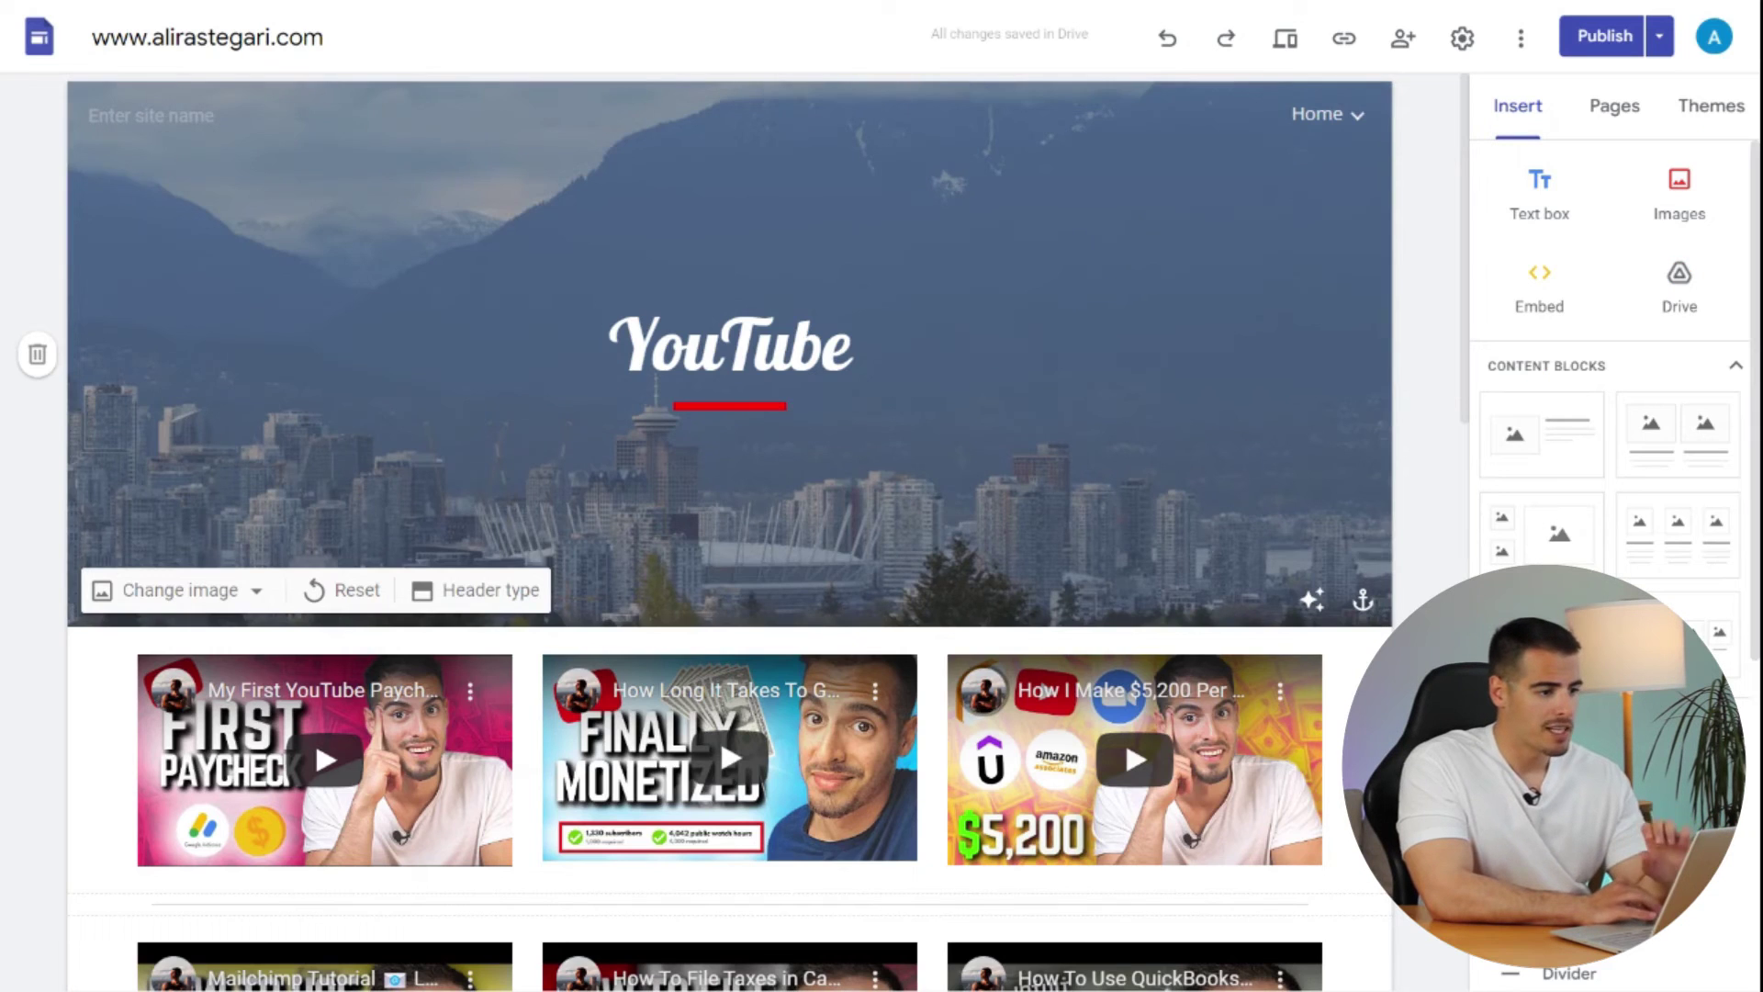
- Scroll through the YouTube videos and Tools pages, then open the Contact page
scroll(40, 603, "down", 5)
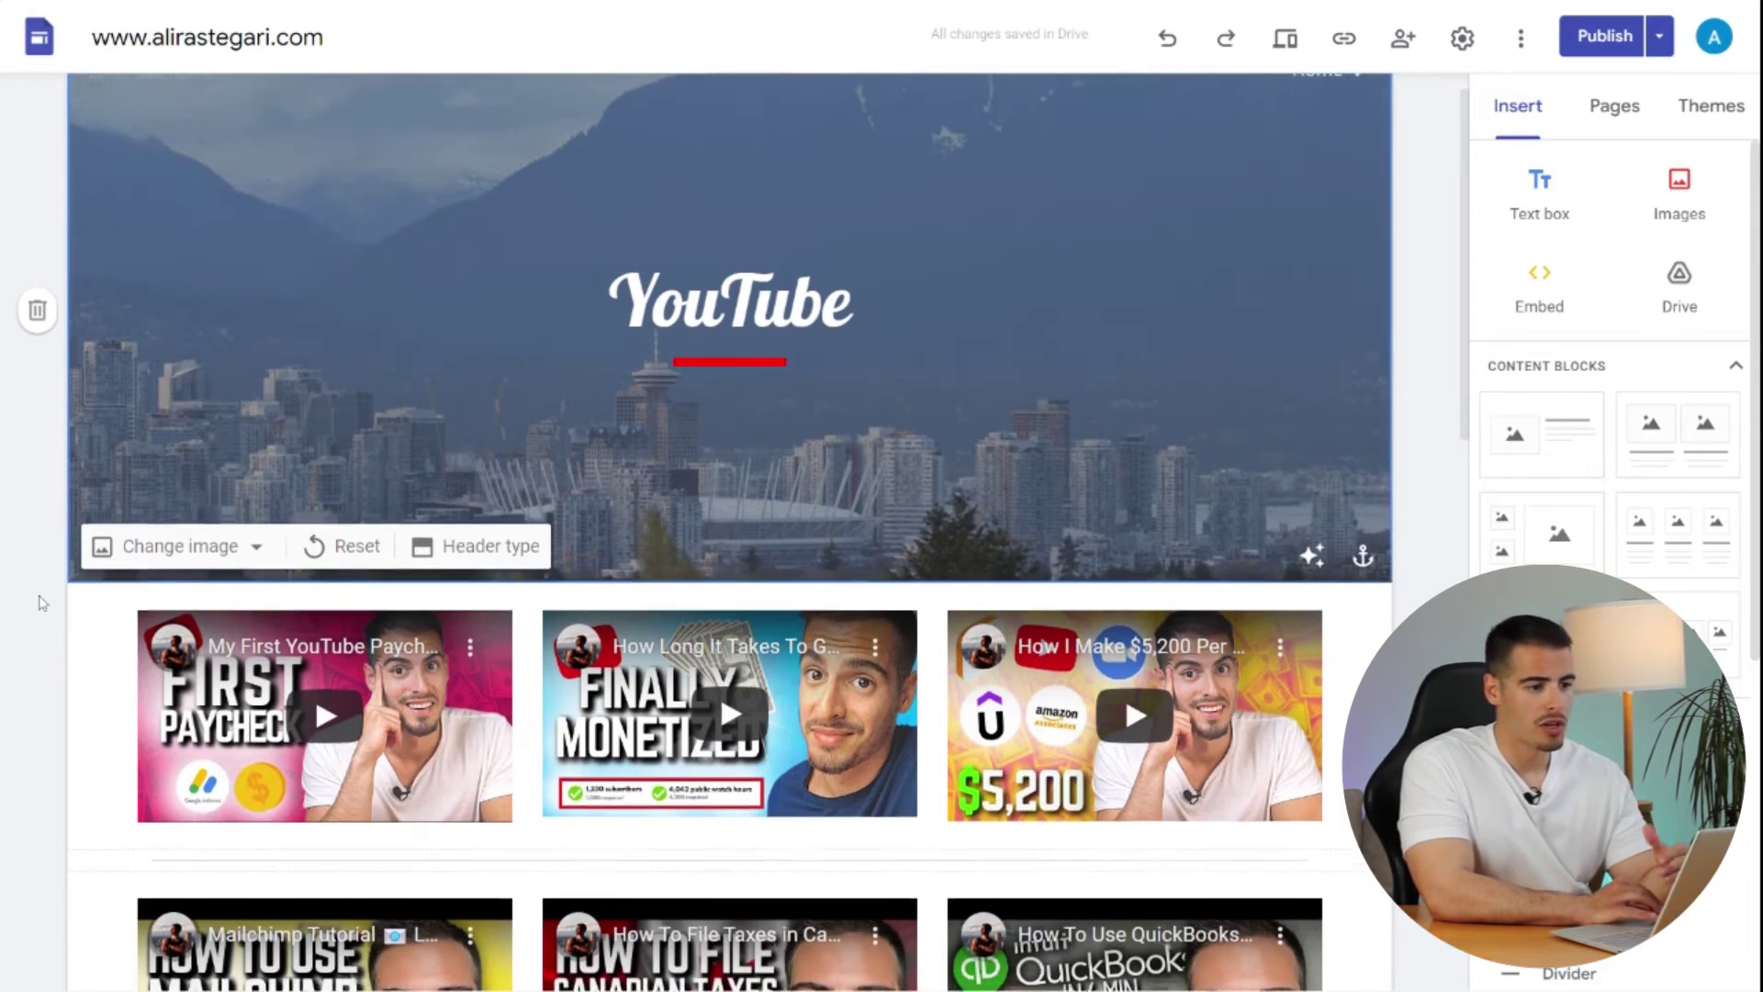
scroll(41, 602, "down", 4)
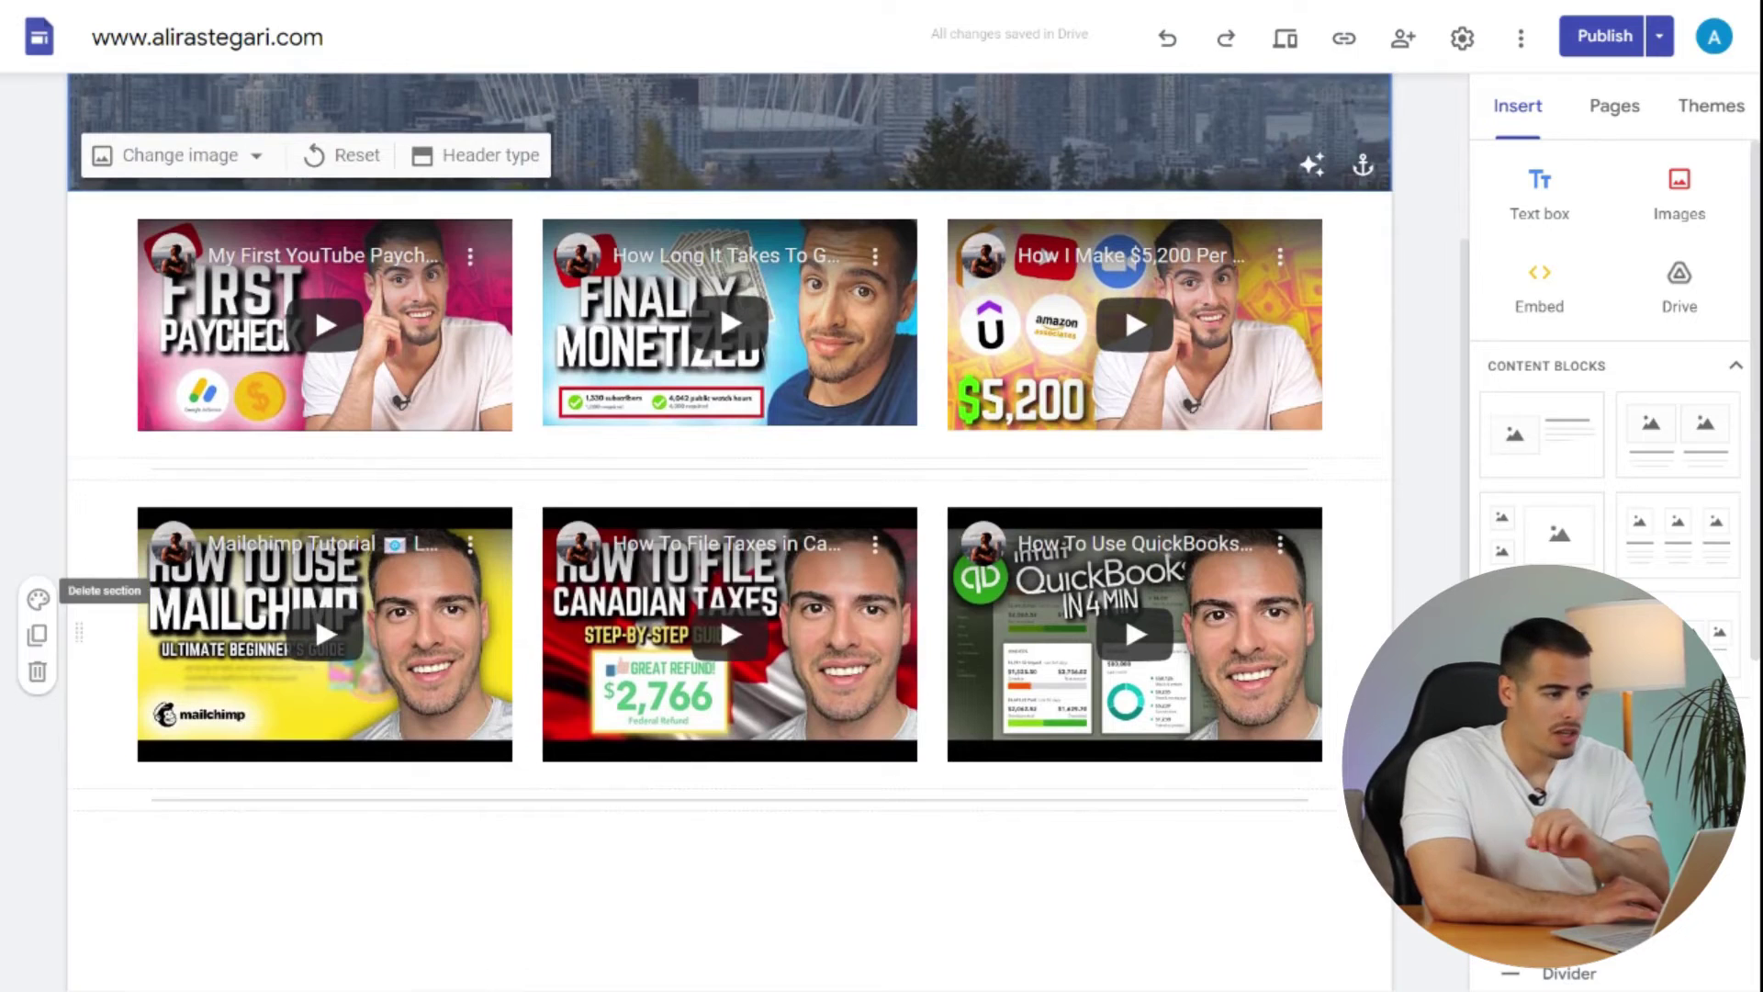
scroll(40, 602, "down", 3)
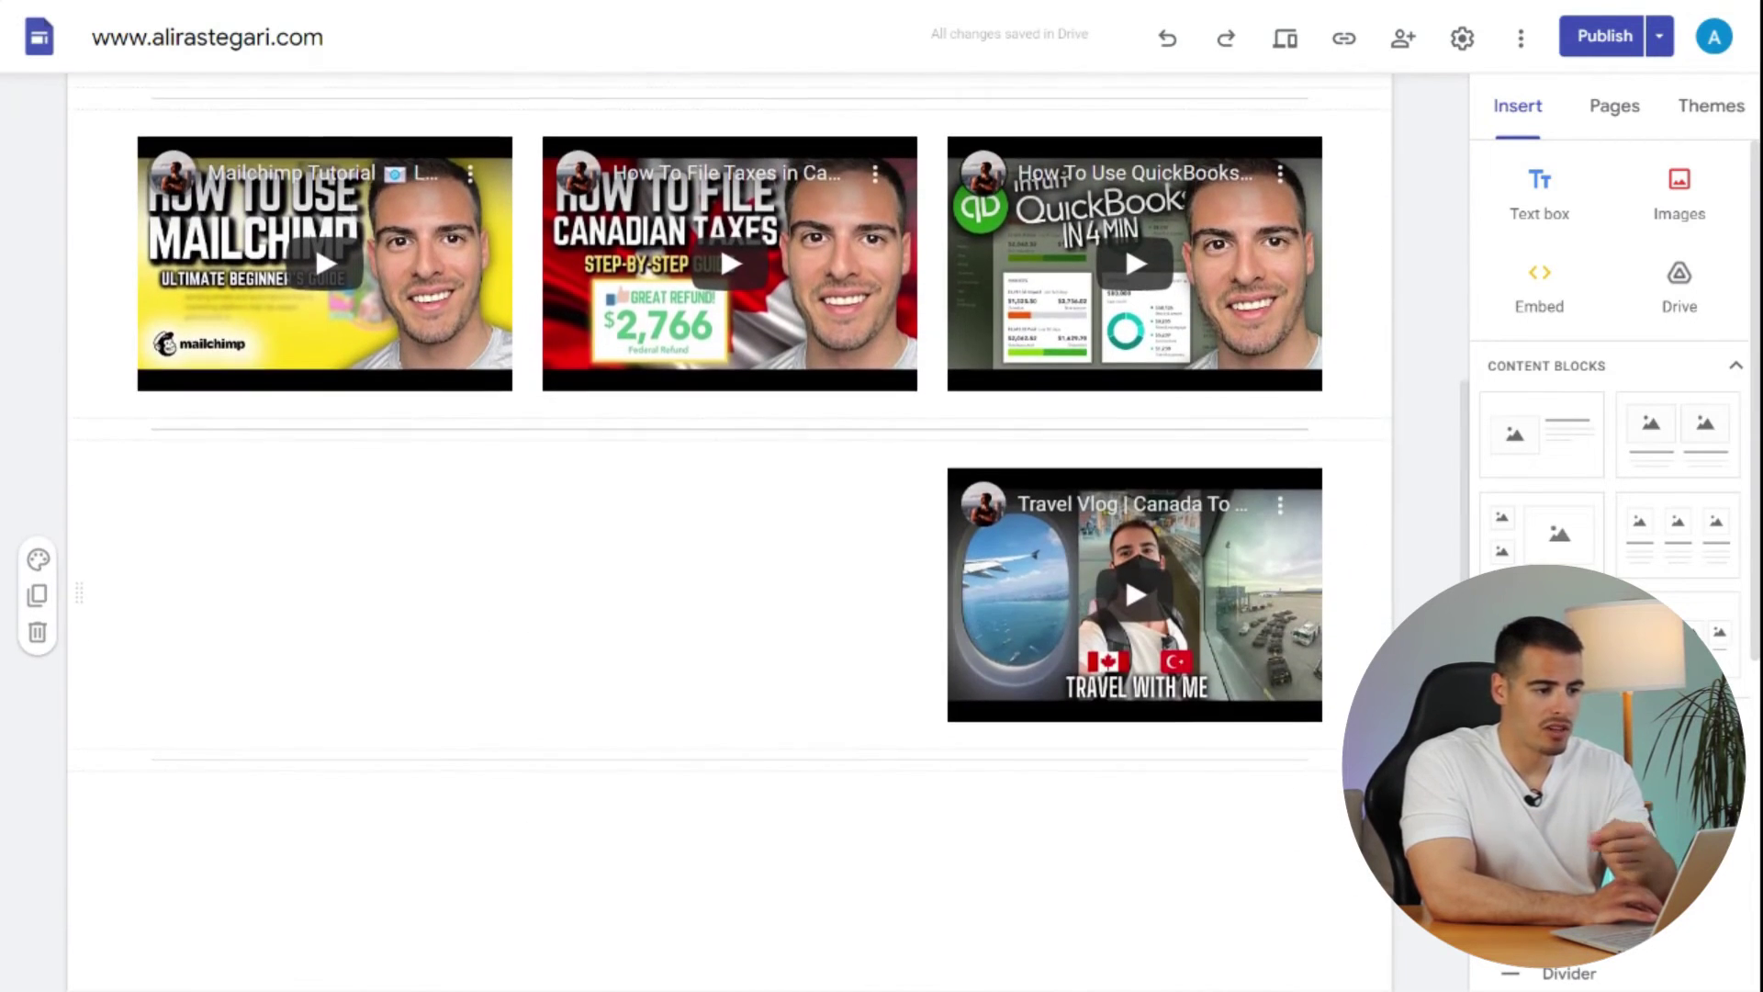
scroll(40, 602, "down", 3)
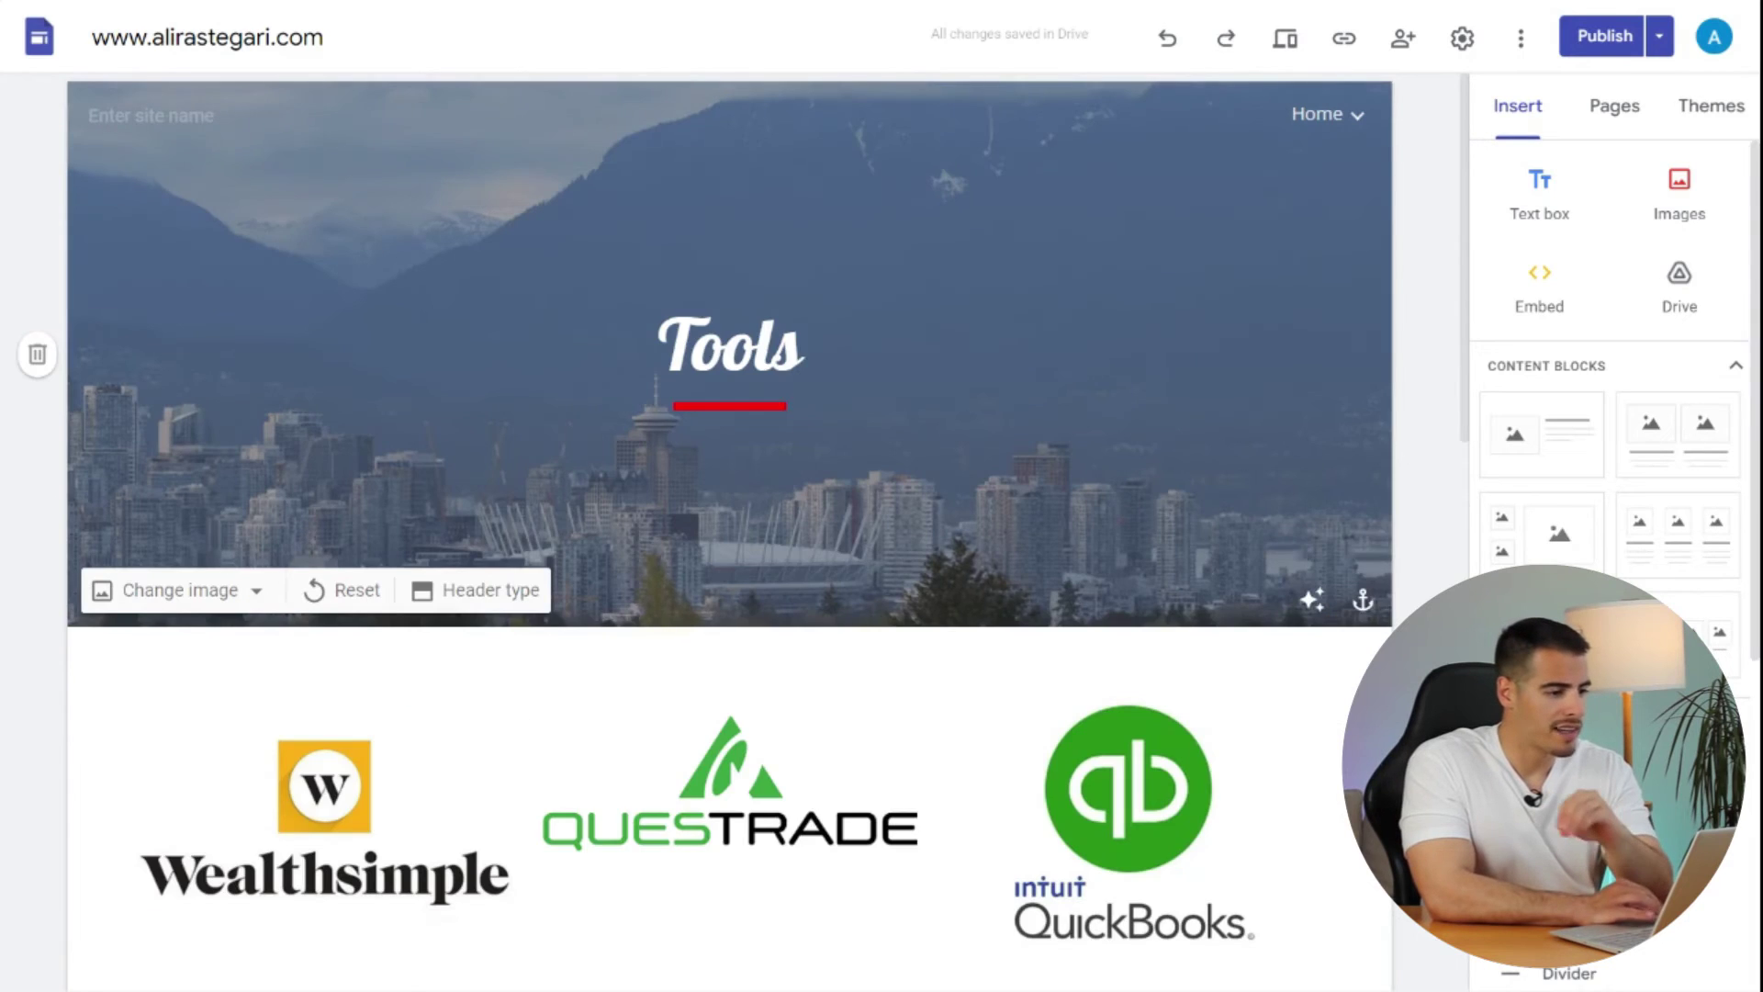
scroll(730, 514, "down", 3)
scroll(730, 514, "down", 5)
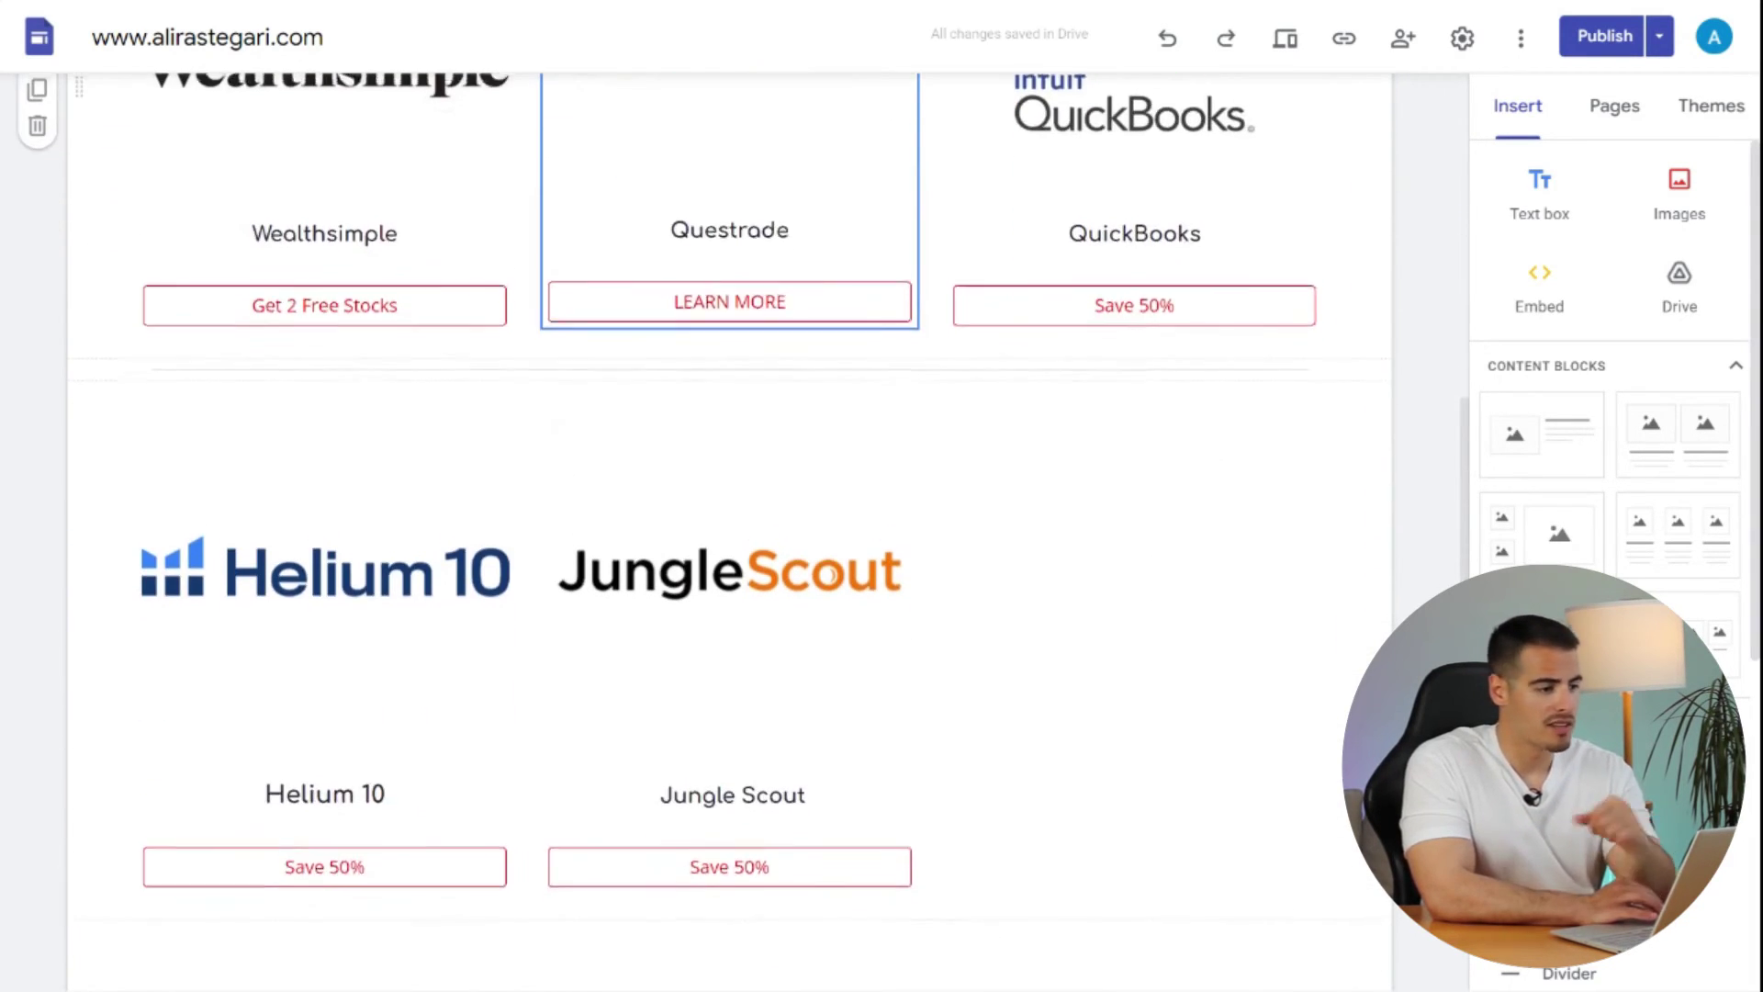
scroll(730, 514, "up", 5)
scroll(730, 514, "up", 1)
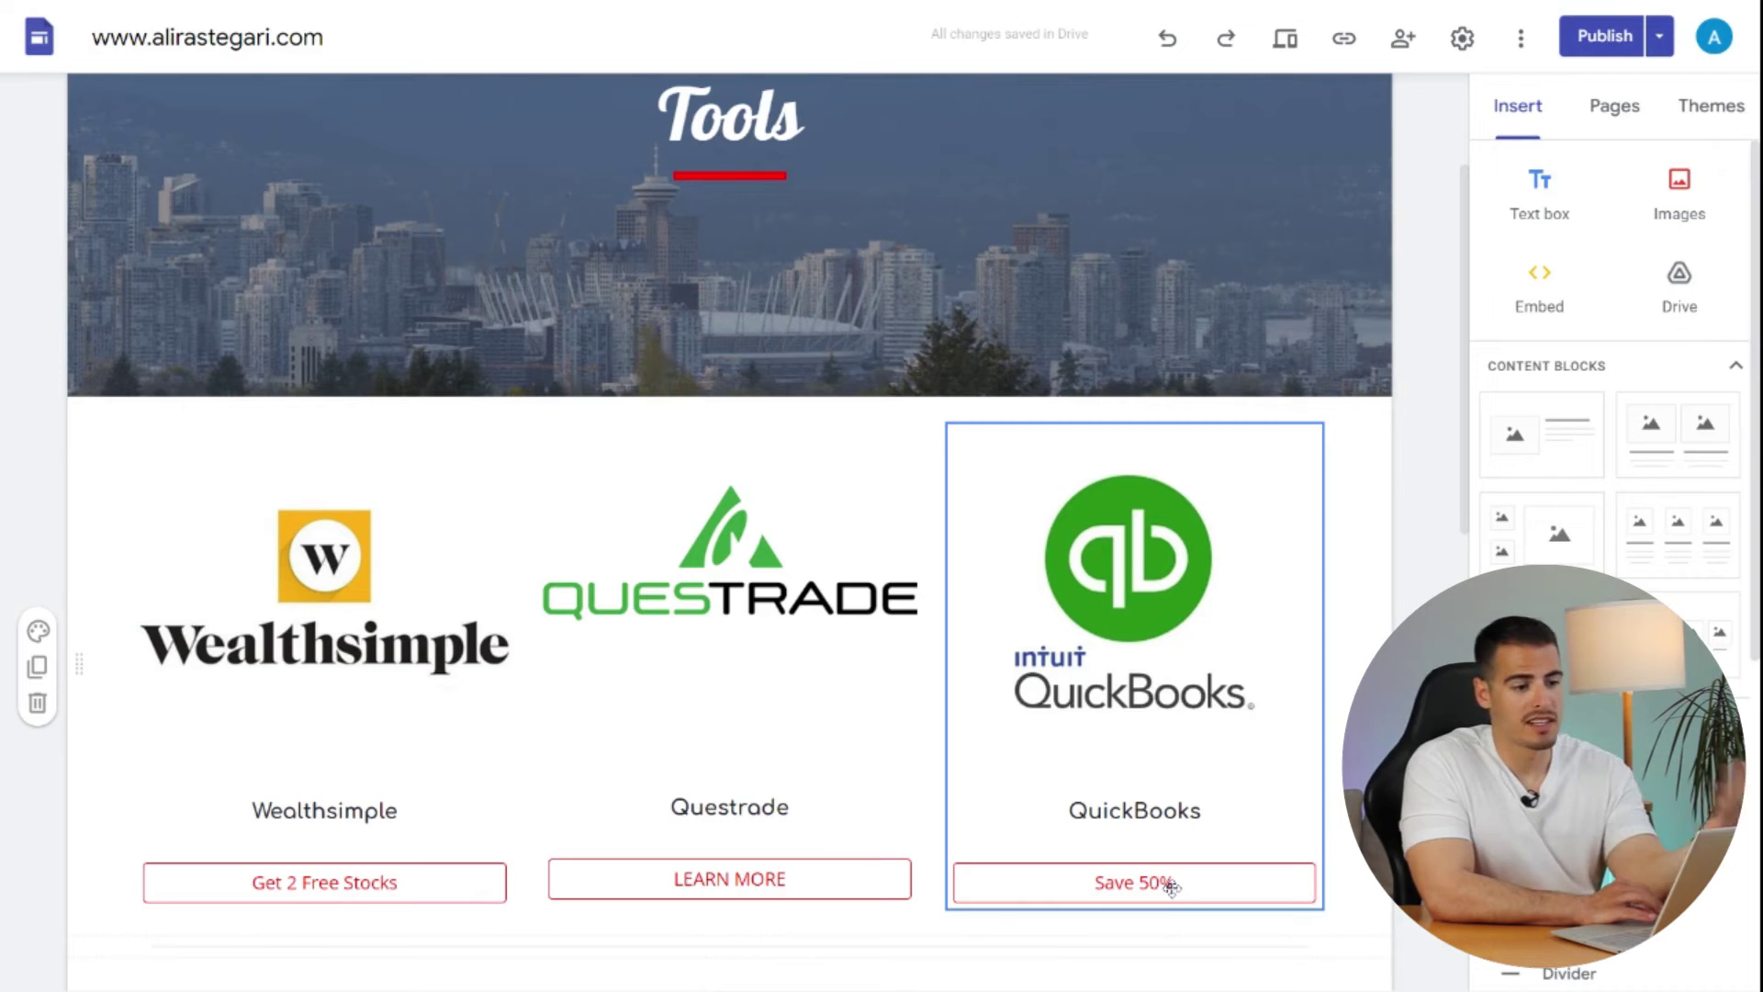
scroll(1295, 319, "up", 3)
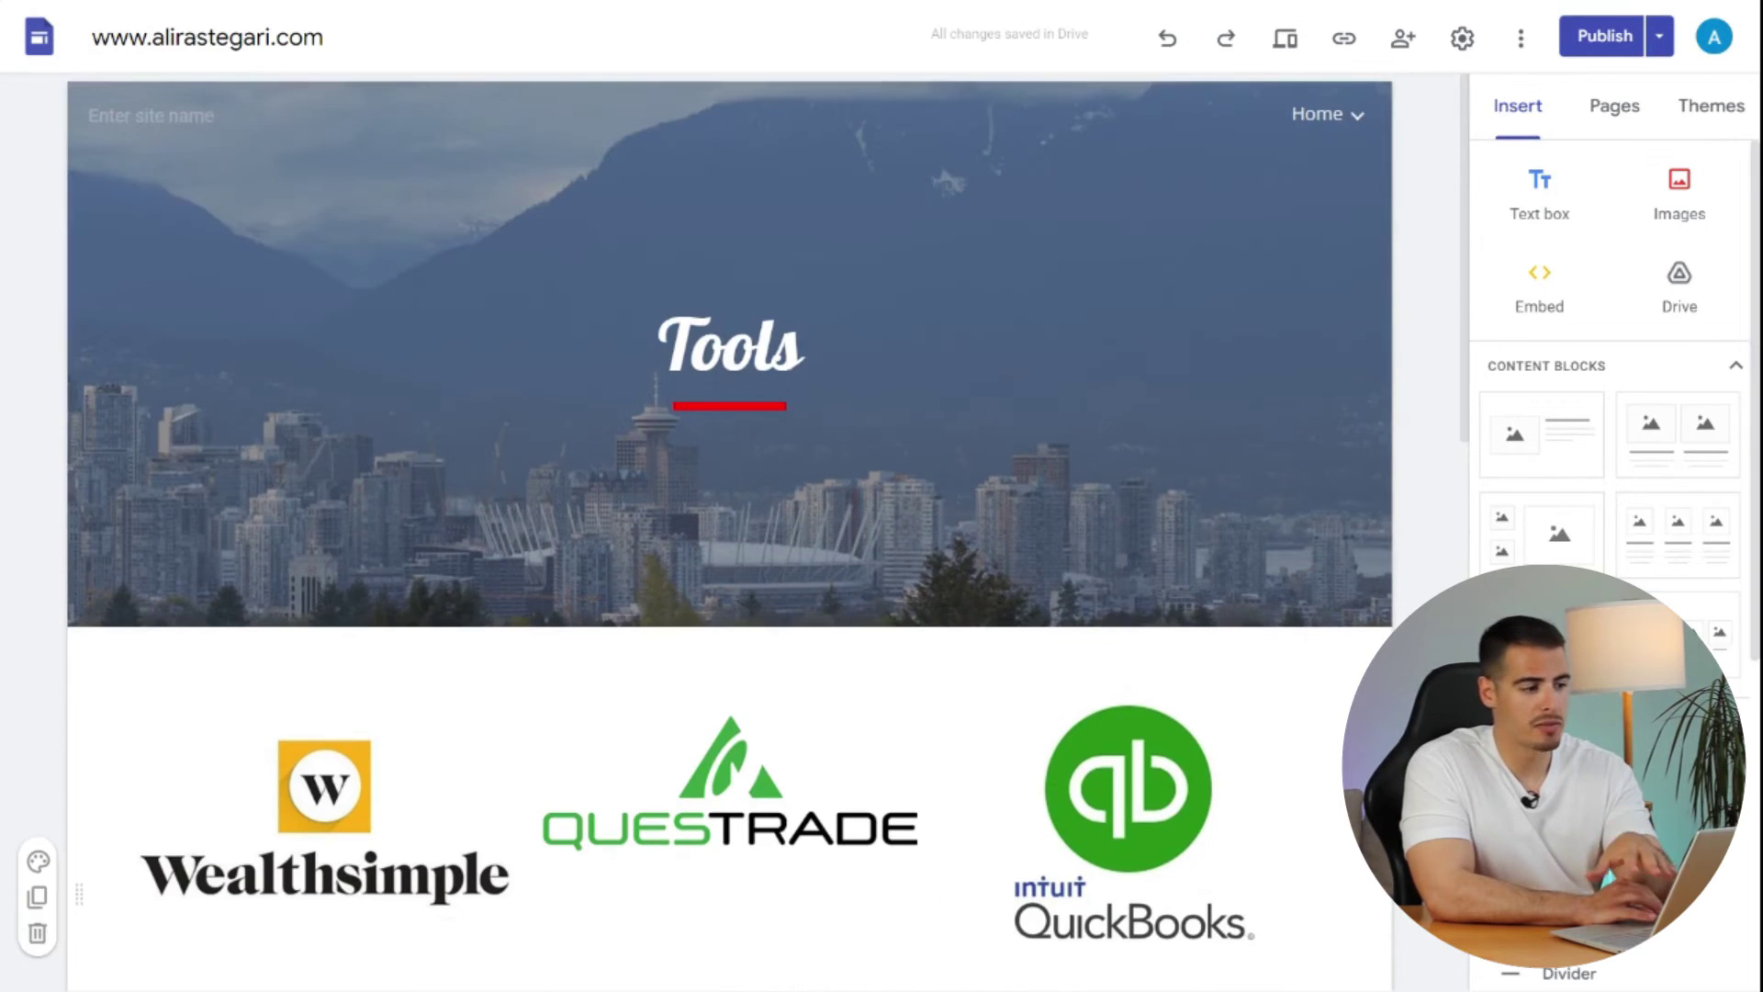
left_click(1327, 114)
left_click(1200, 357)
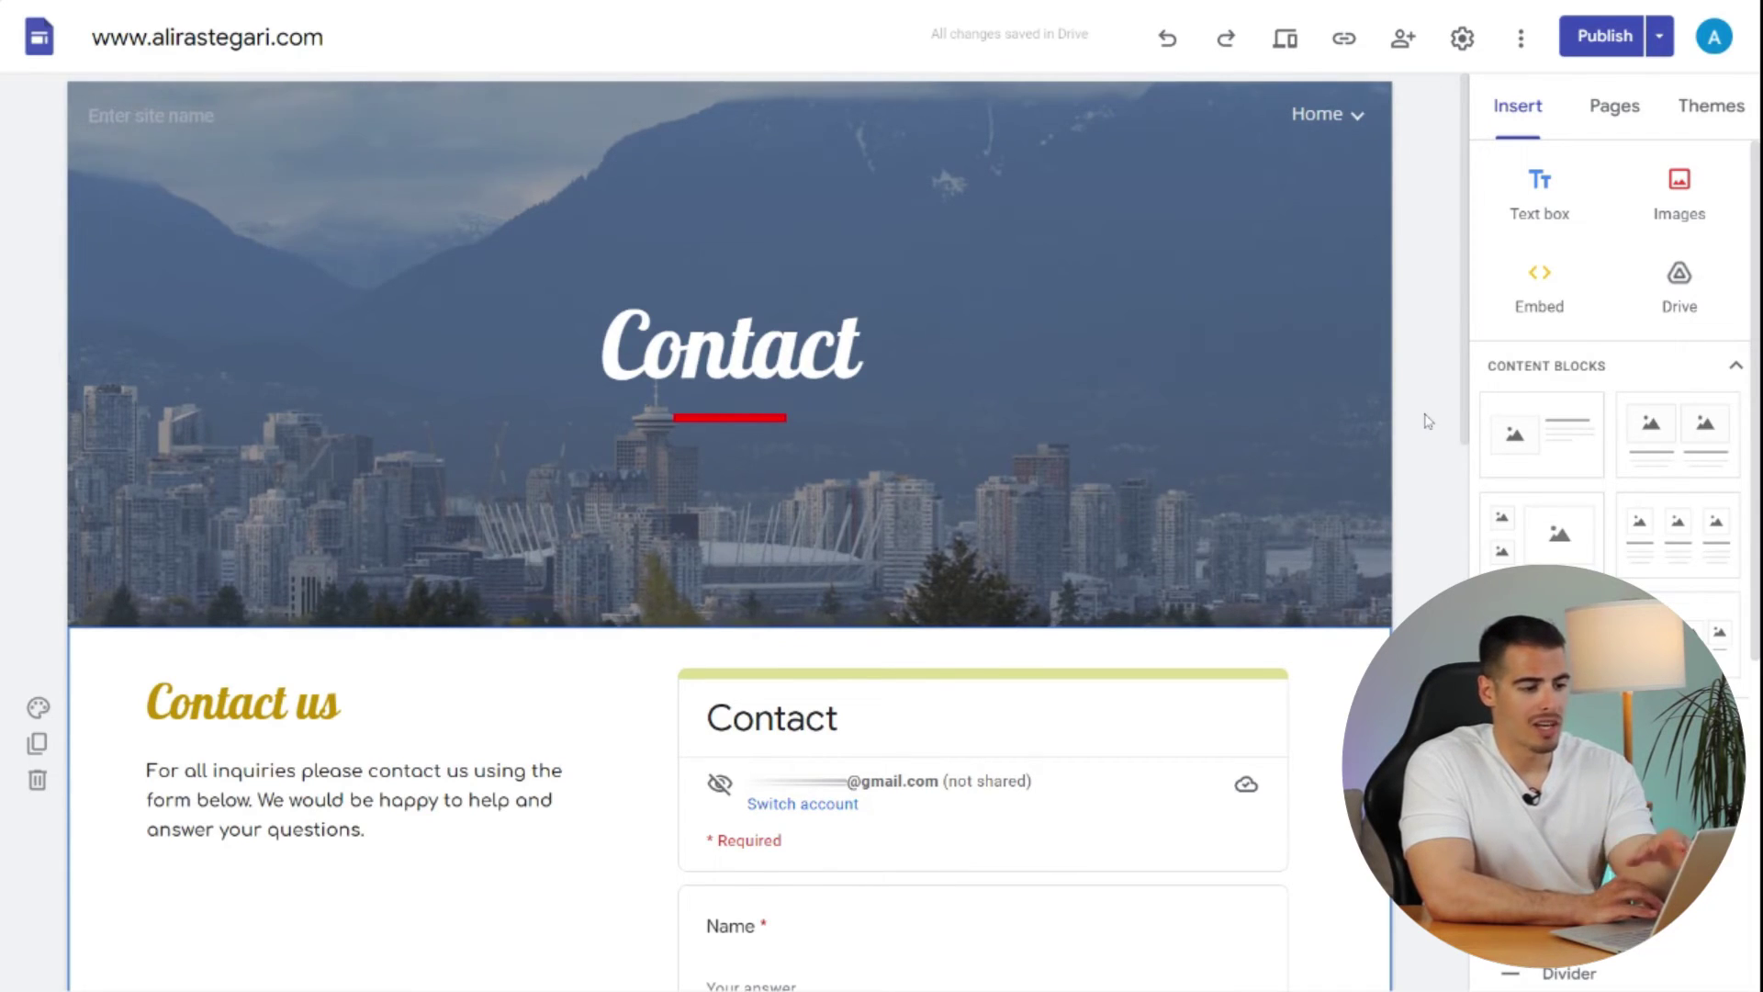
- Scroll down the Contact page with its embedded contact form
scroll(1427, 420, "down", 6)
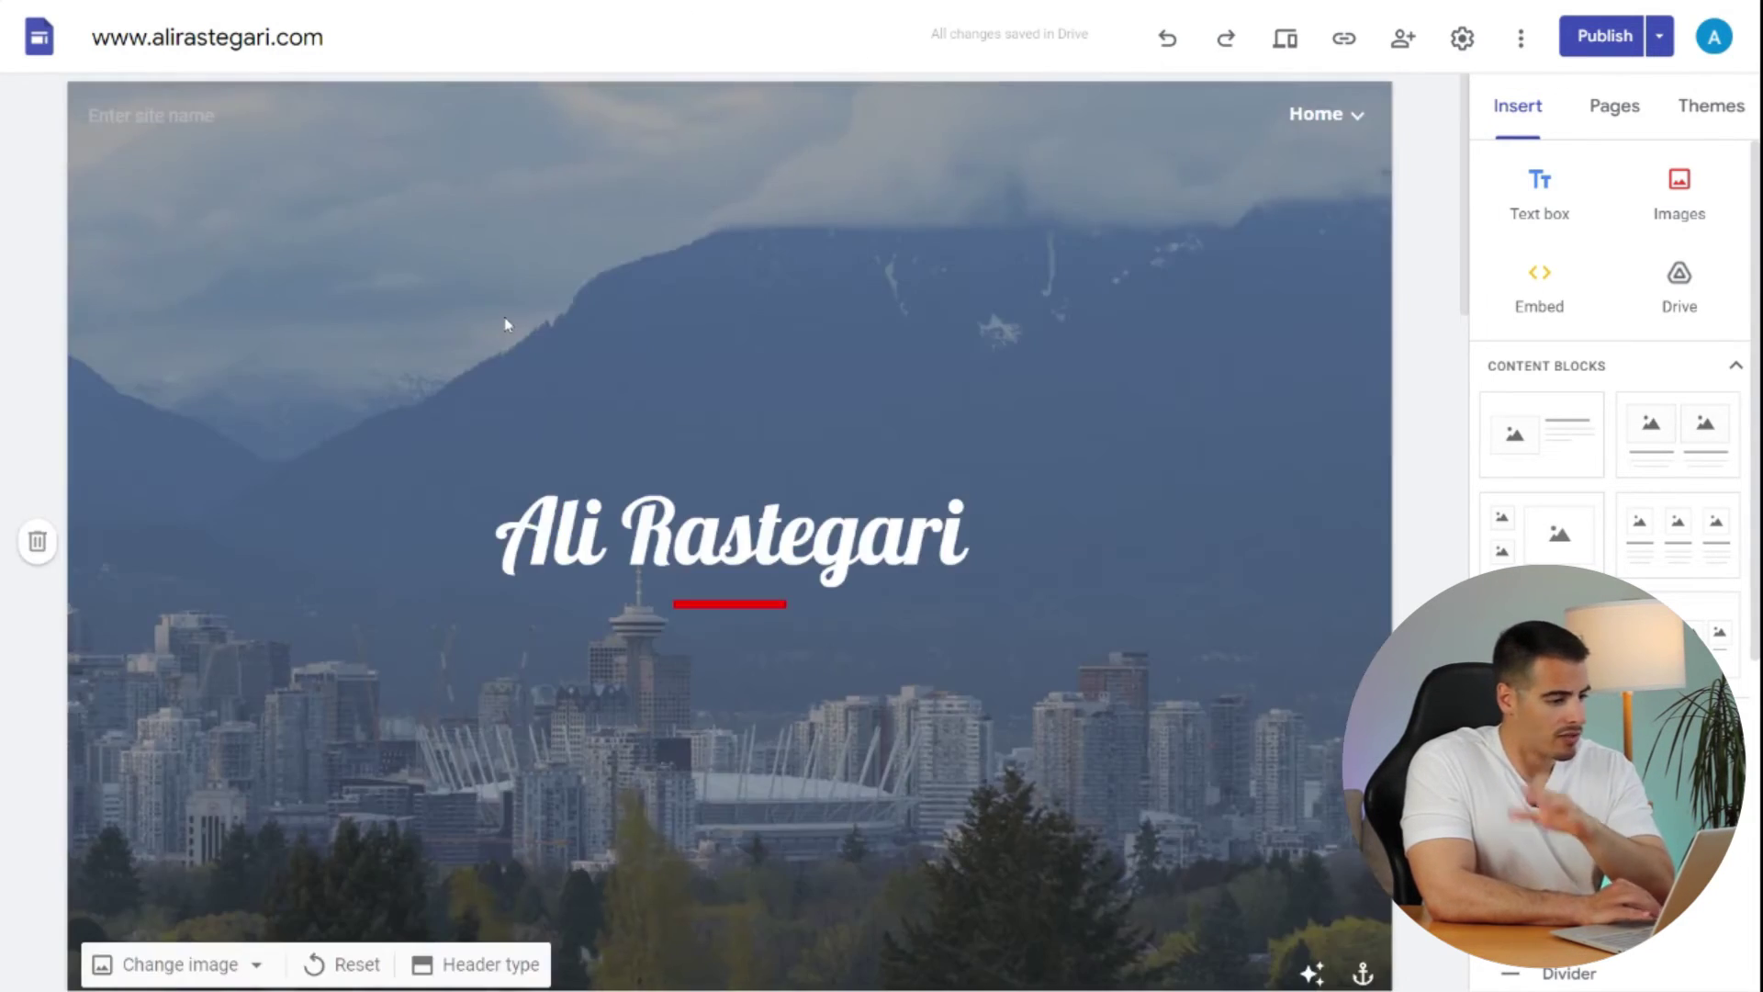
- Keep navigation in Top mode and, after trying White and Black, set its colour to Transparent
left_click(1459, 41)
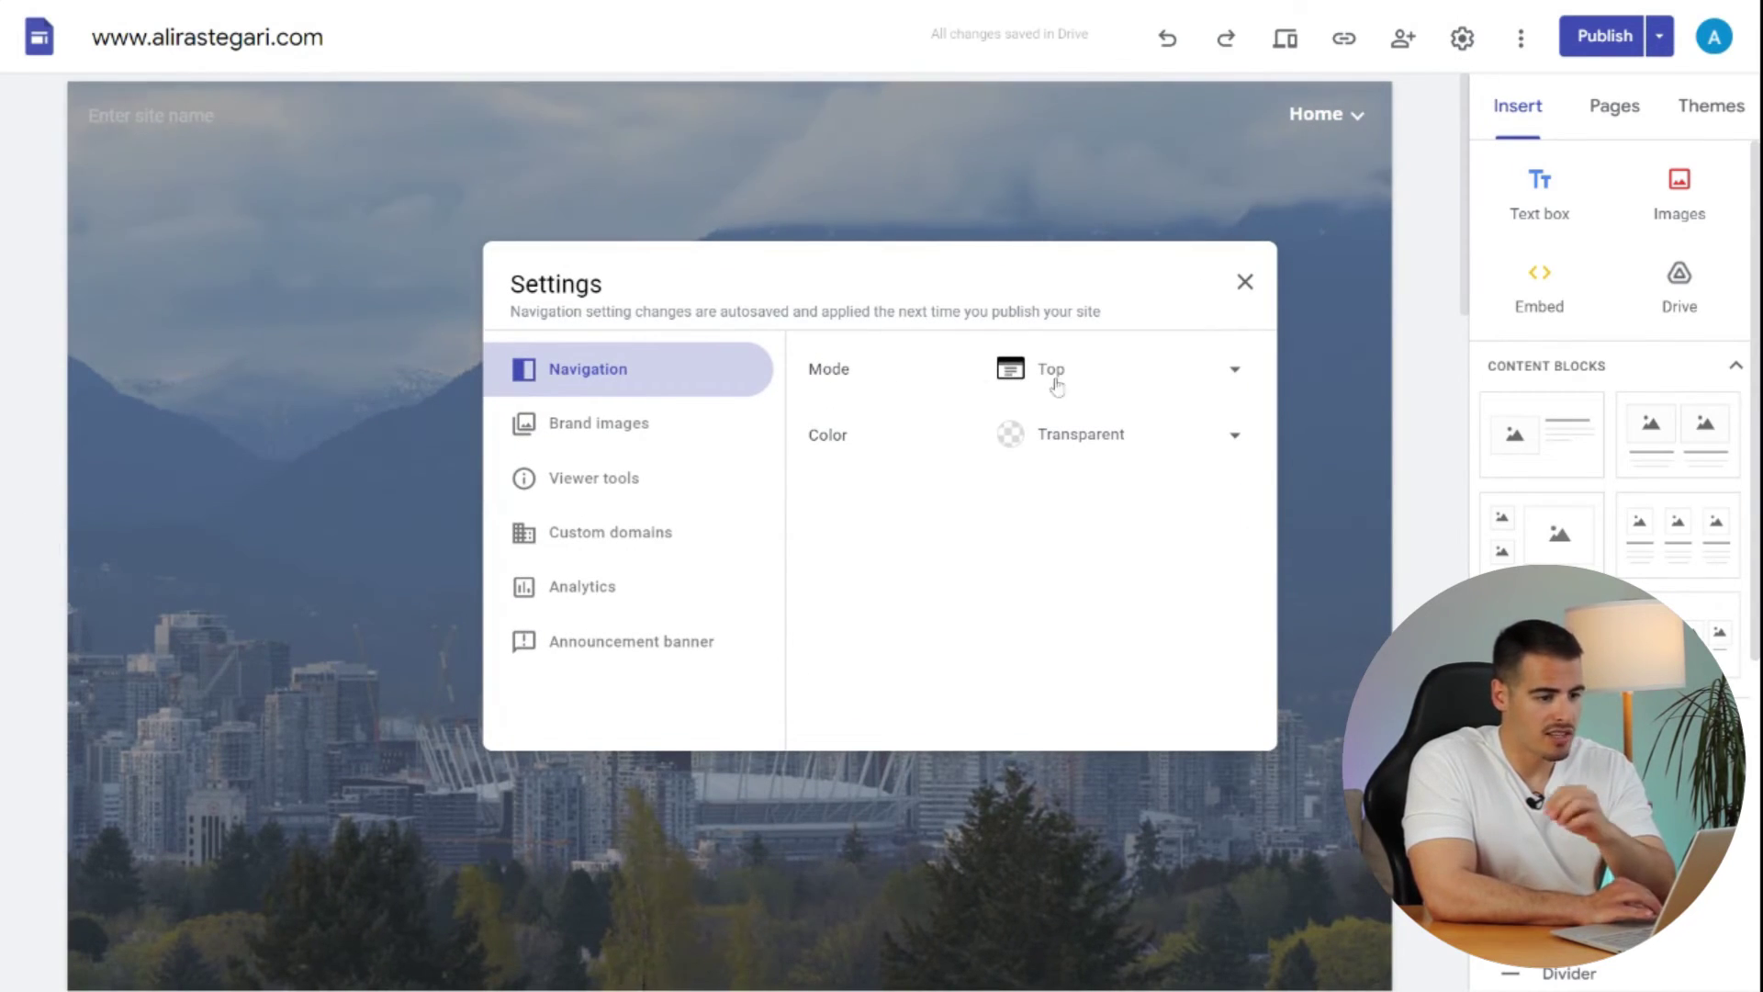
left_click(1136, 374)
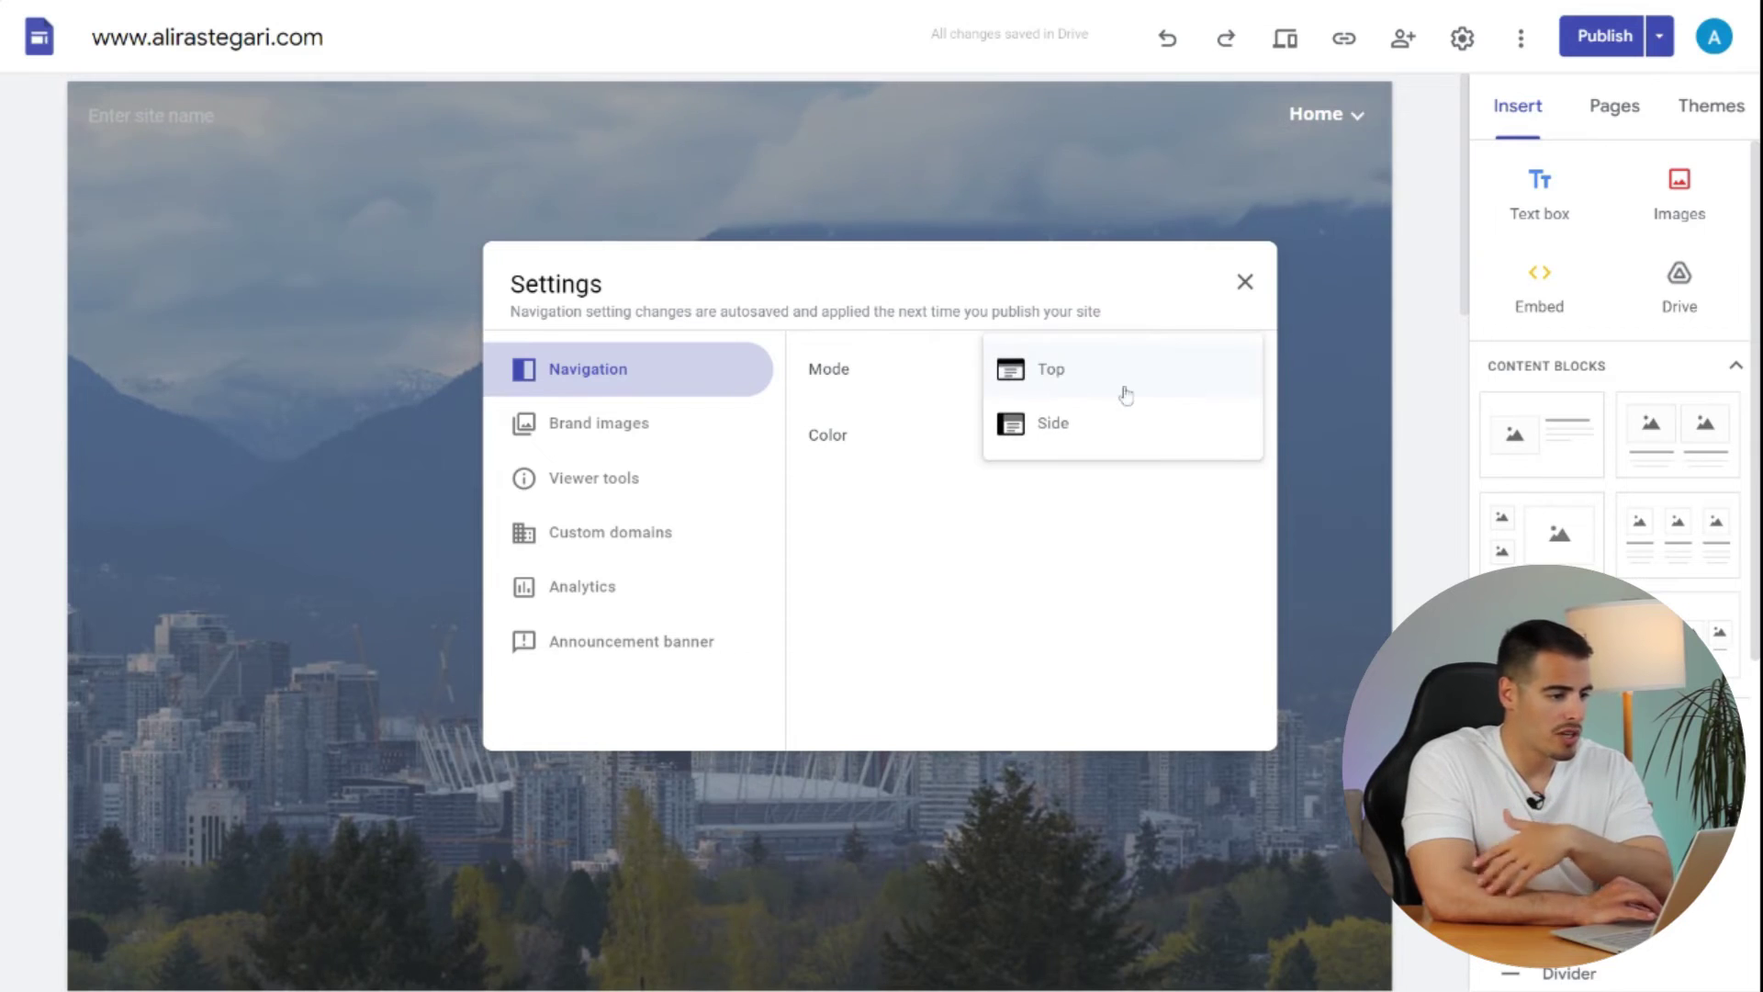
left_click(1005, 543)
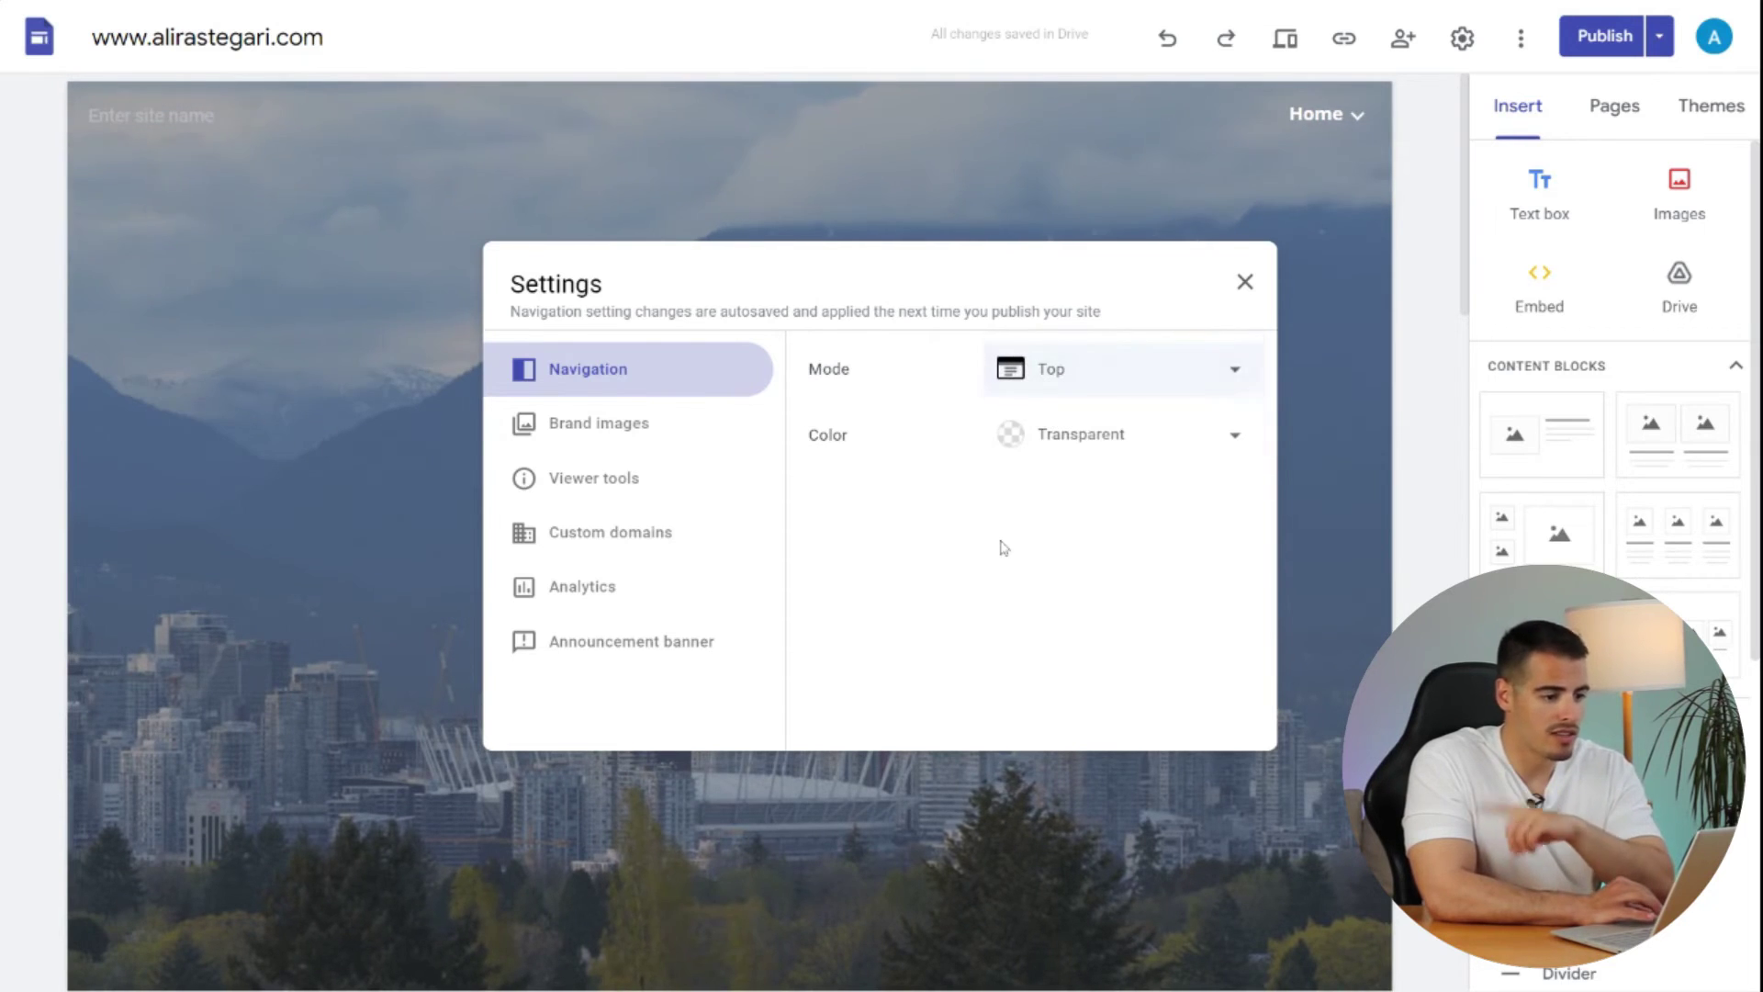
left_click(1109, 448)
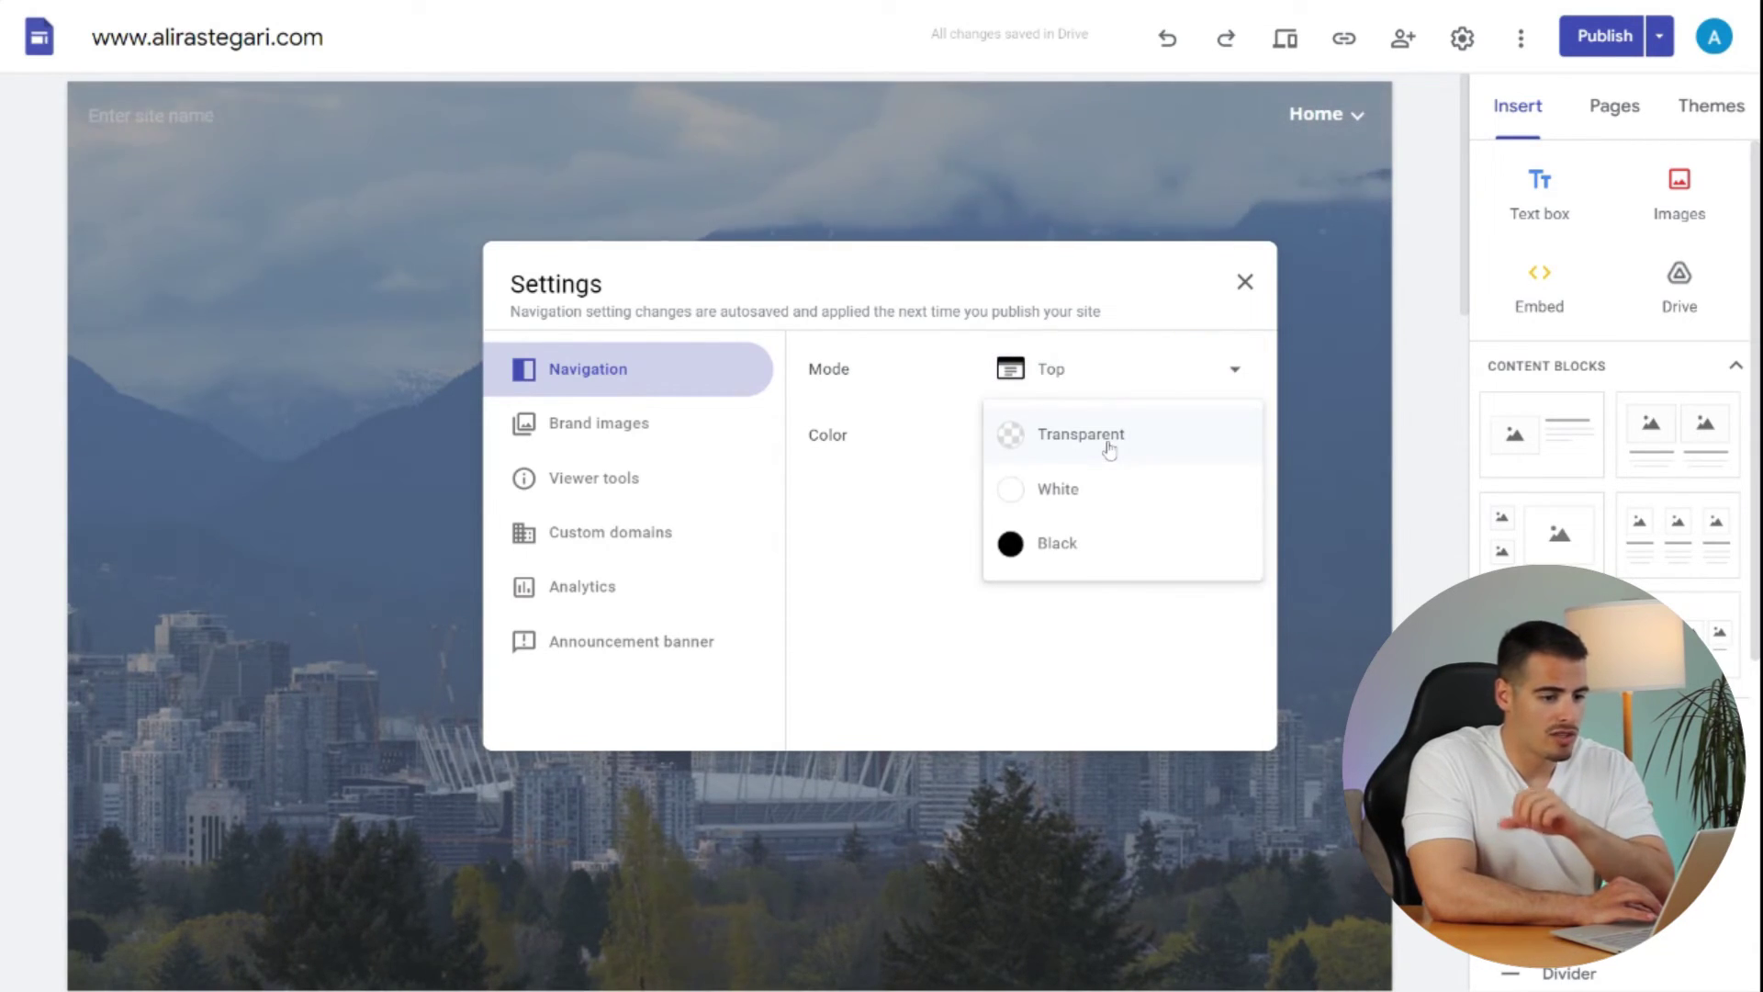
left_click(1079, 503)
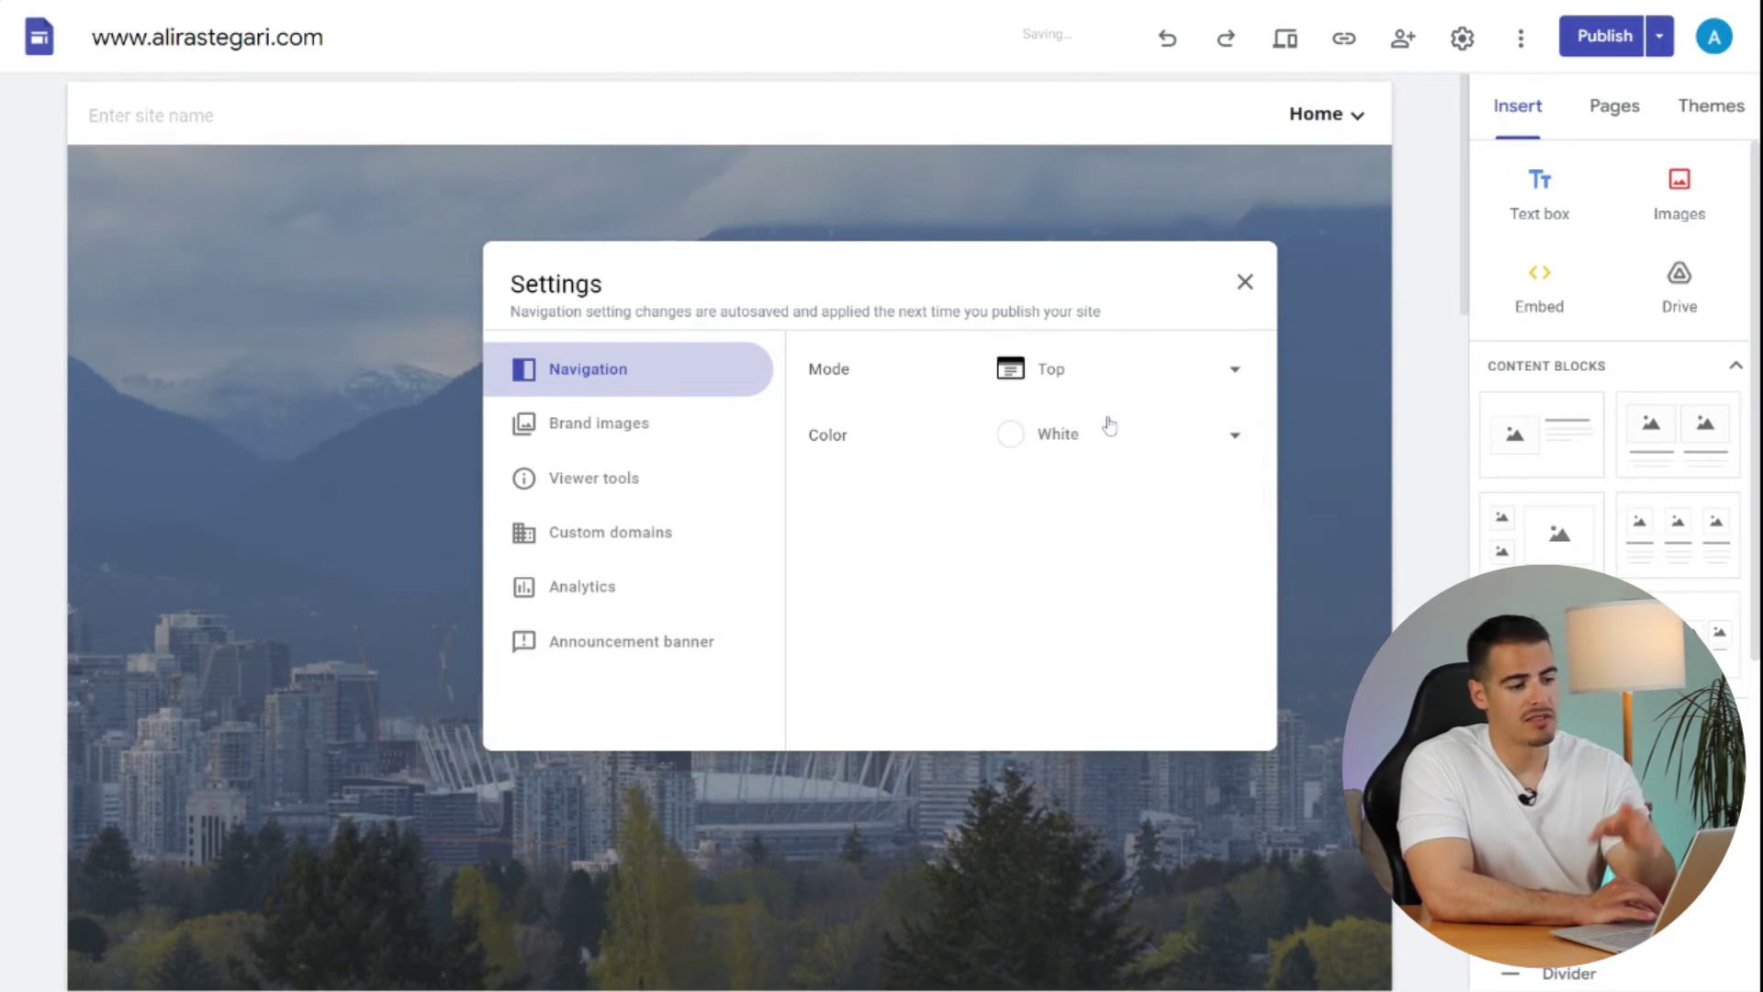
left_click(1105, 427)
left_click(1087, 498)
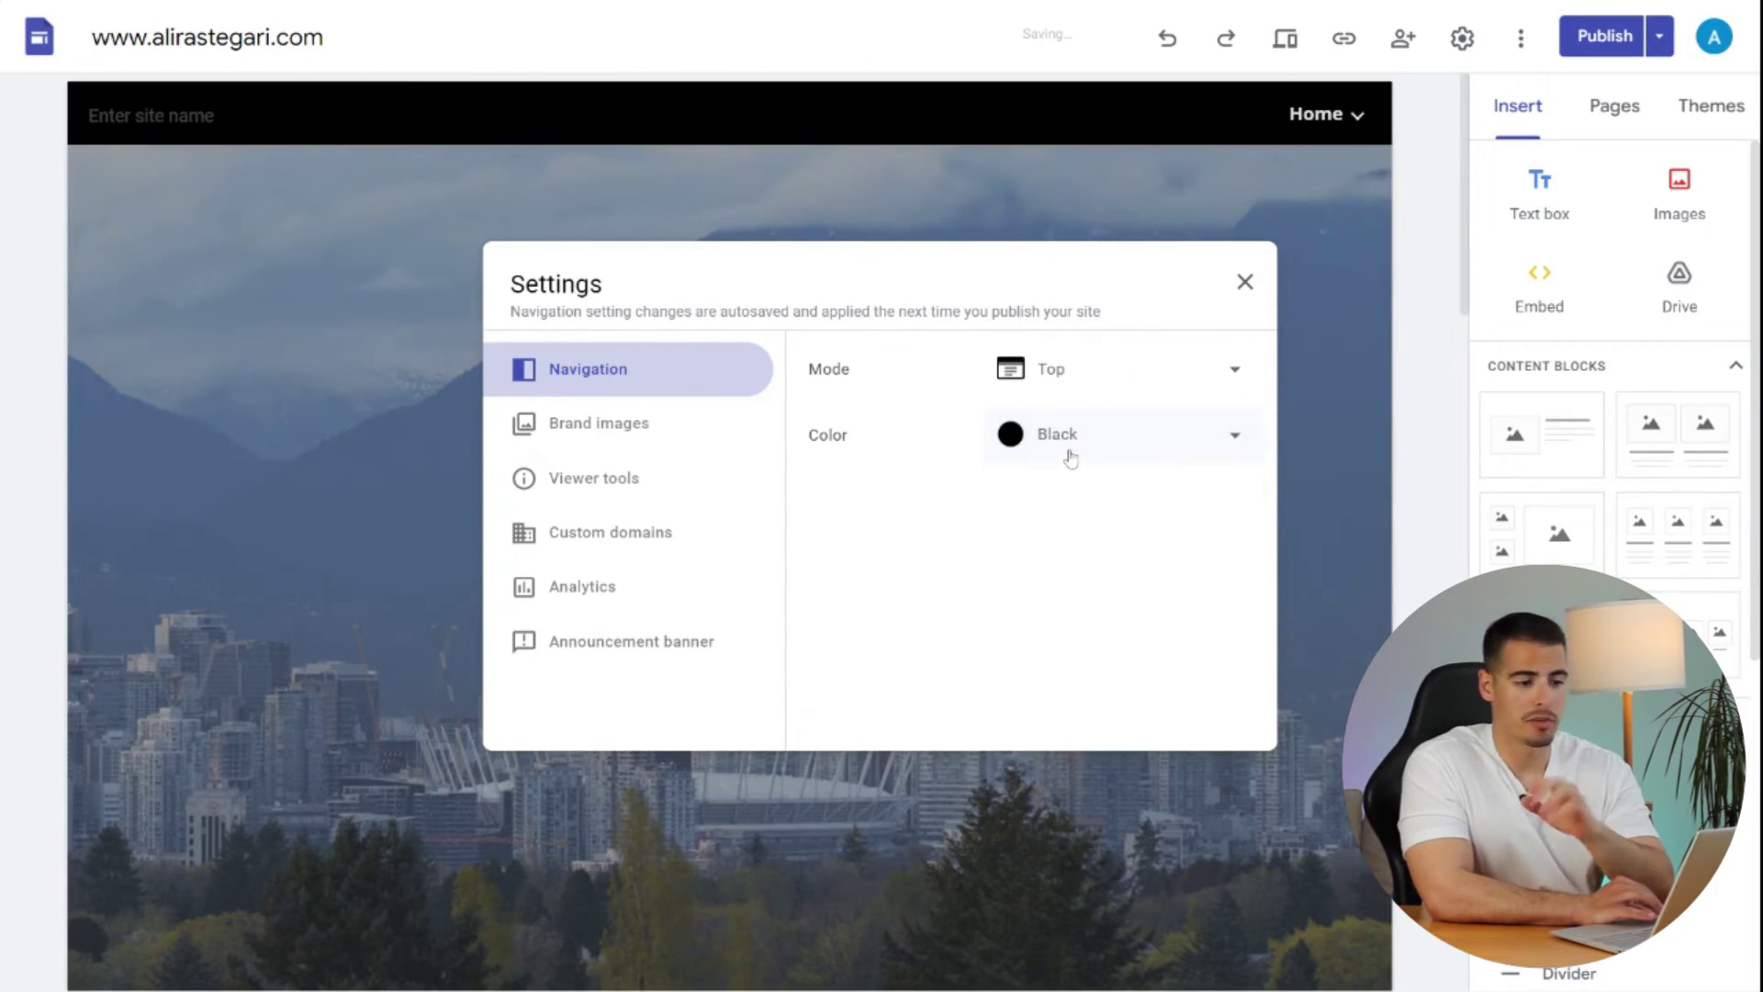
left_click(1063, 452)
left_click(1046, 336)
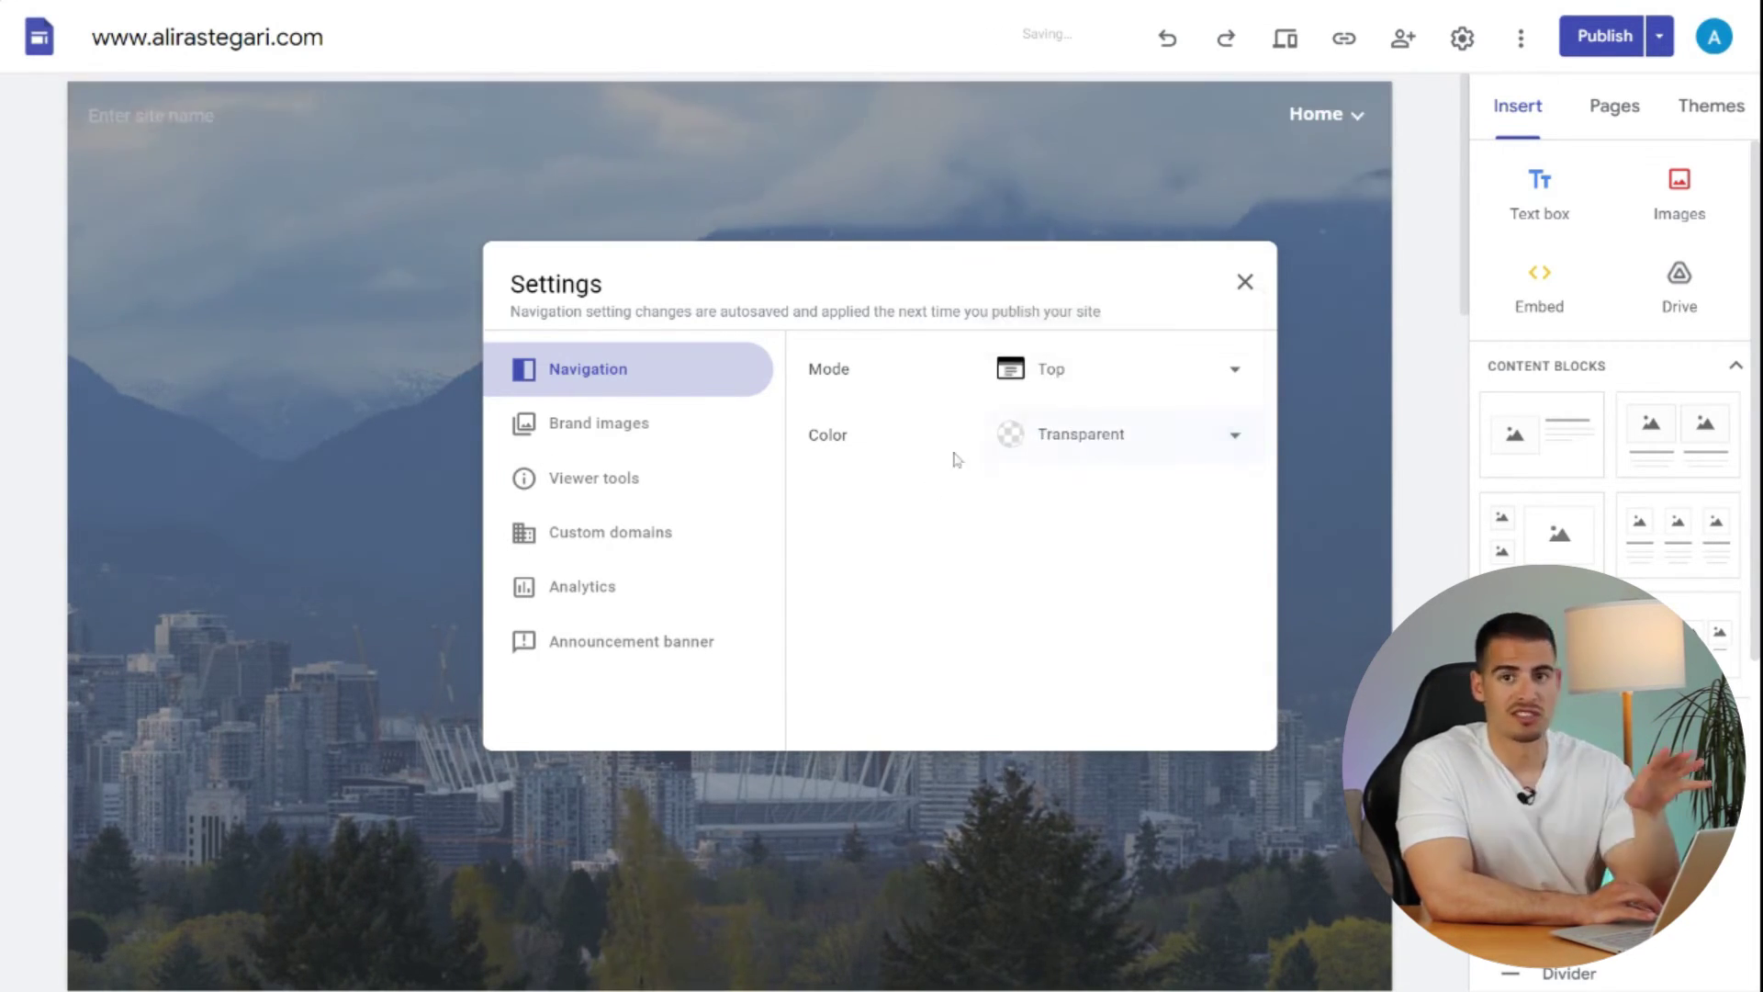
left_click(617, 431)
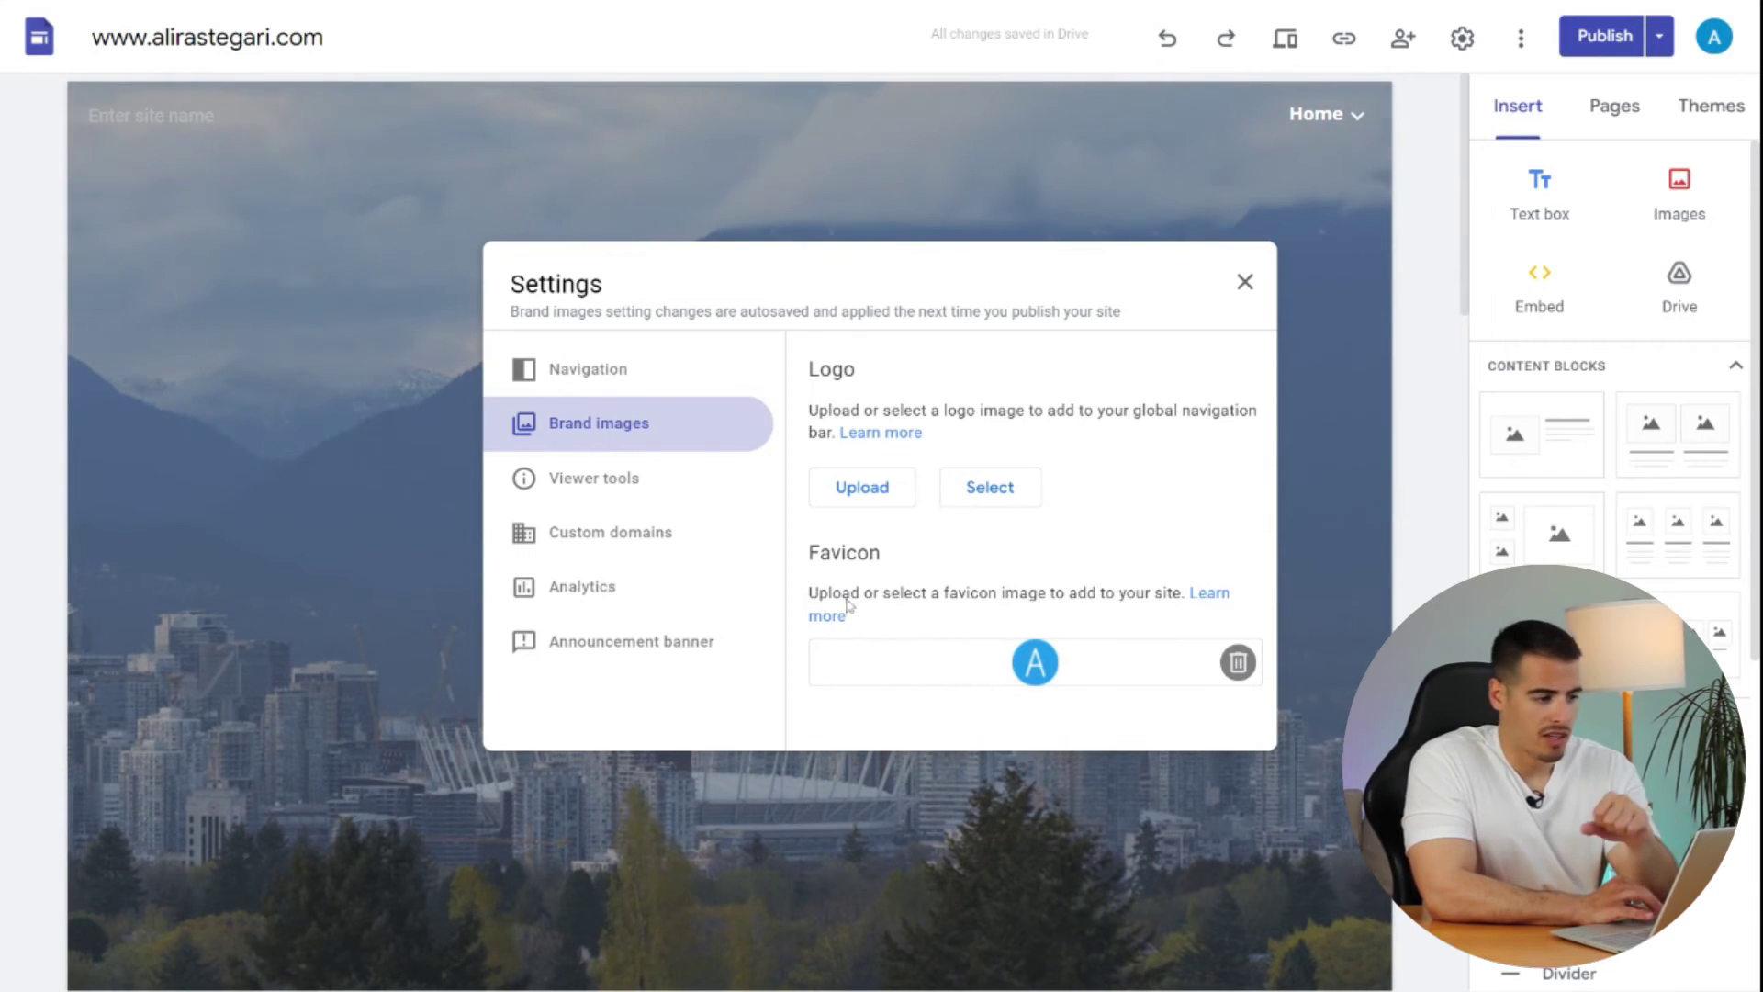
- Review Viewer tools and Custom domains settings, then start adding a new custom domain
left_click(675, 487)
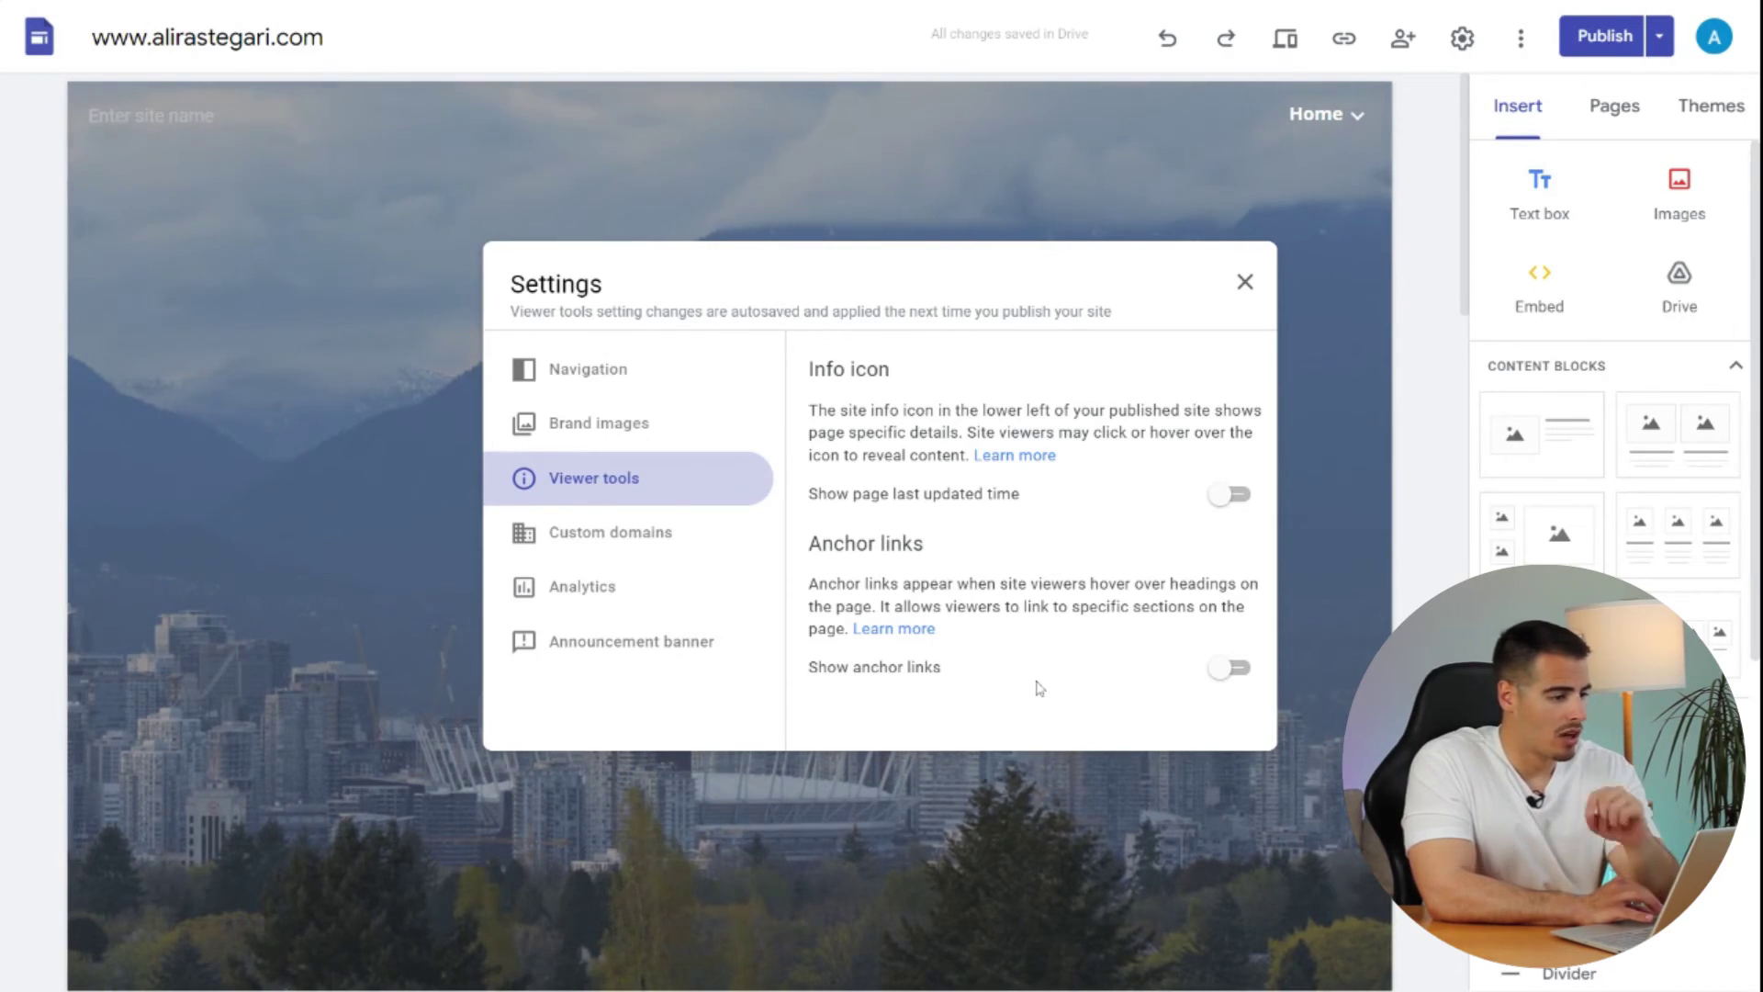
left_click(680, 535)
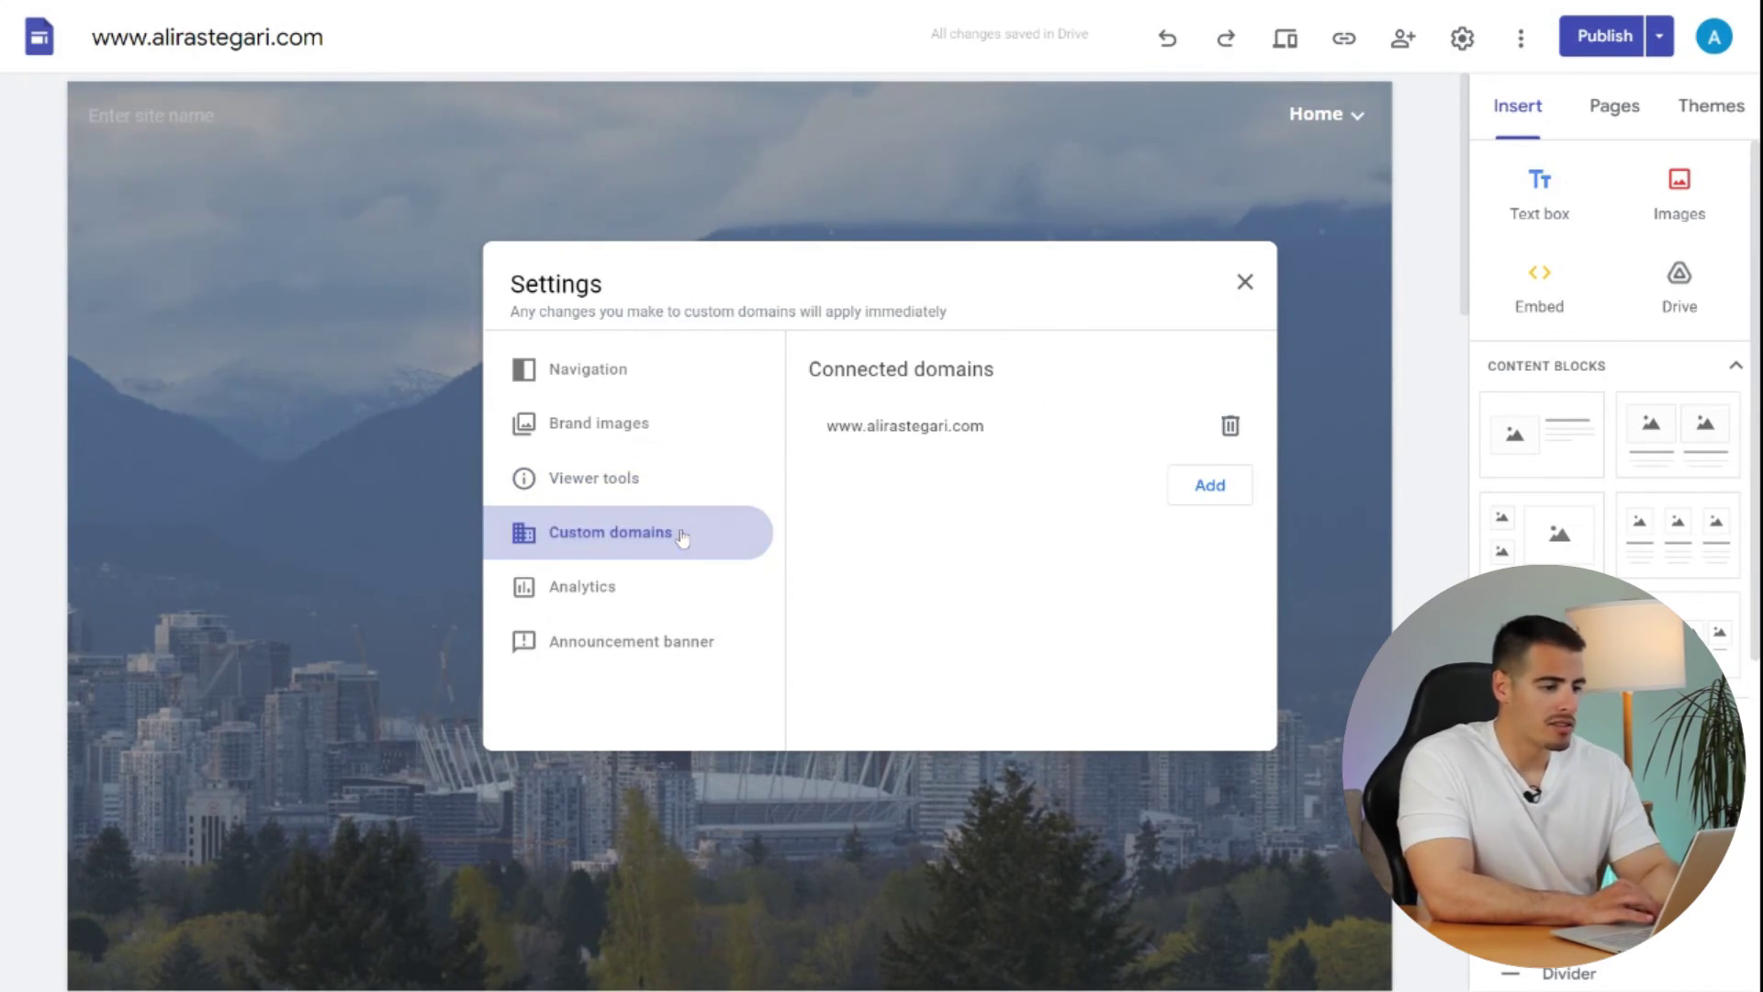
left_click(1194, 489)
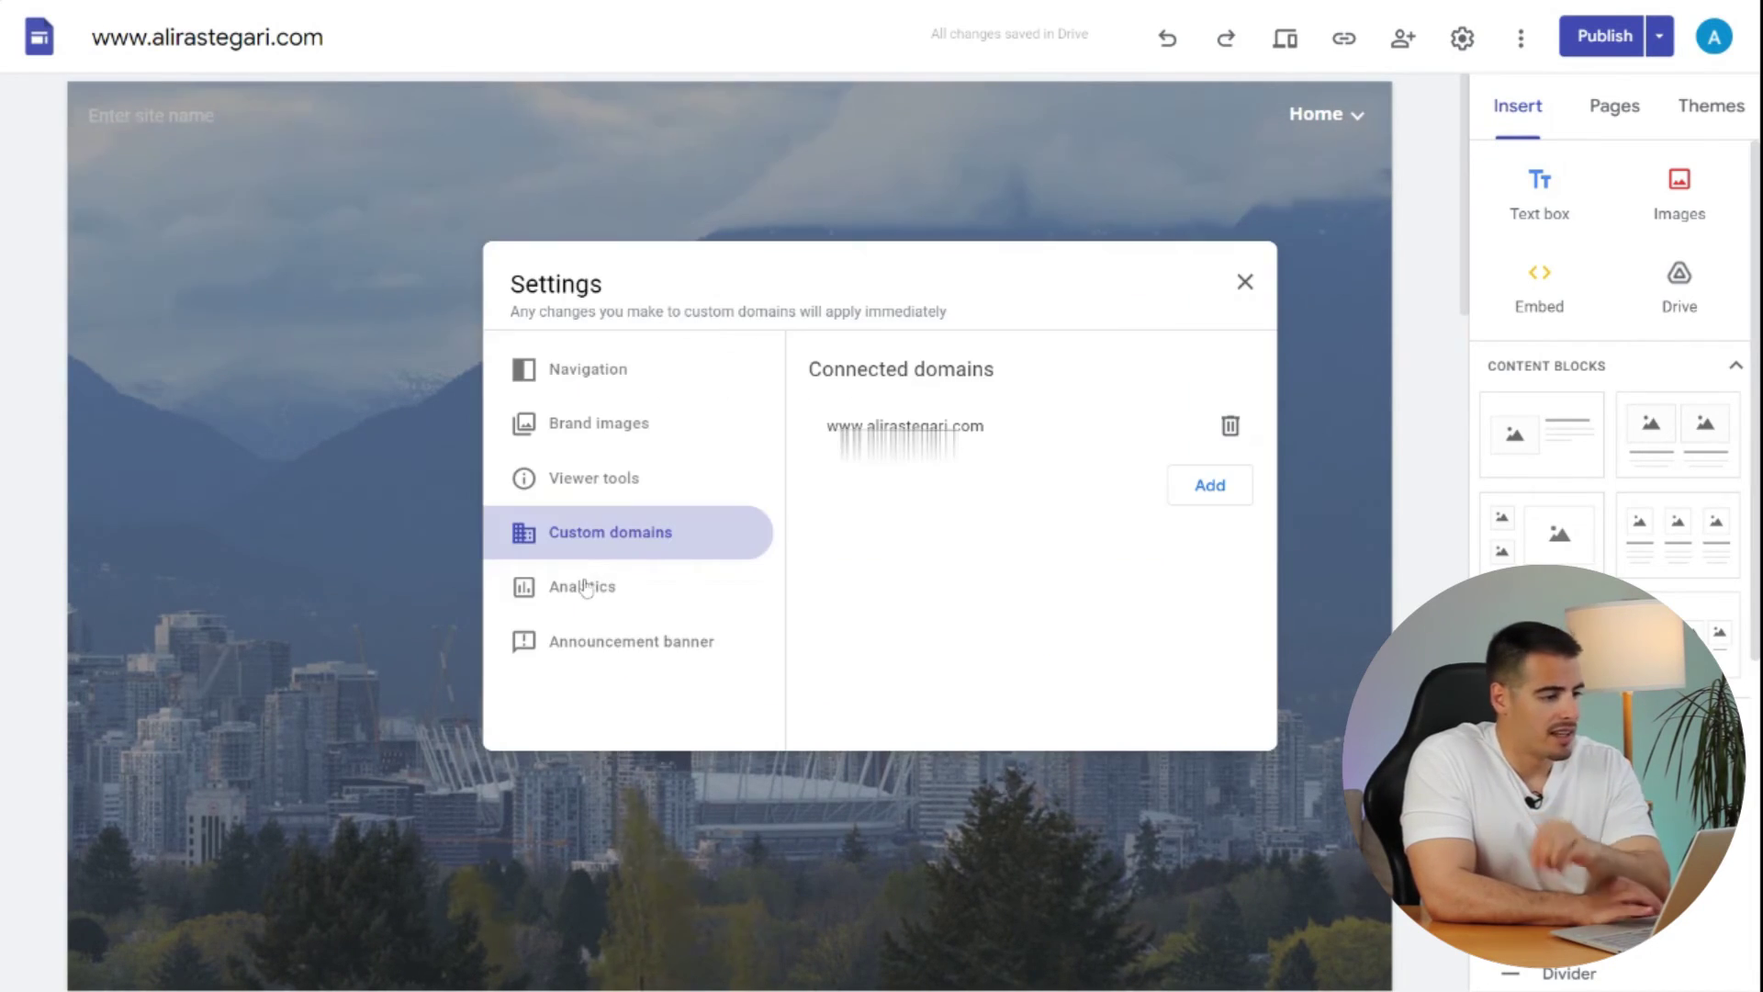
- Review the Analytics settings, then turn on the announcement banner and preview it above the site
left_click(585, 588)
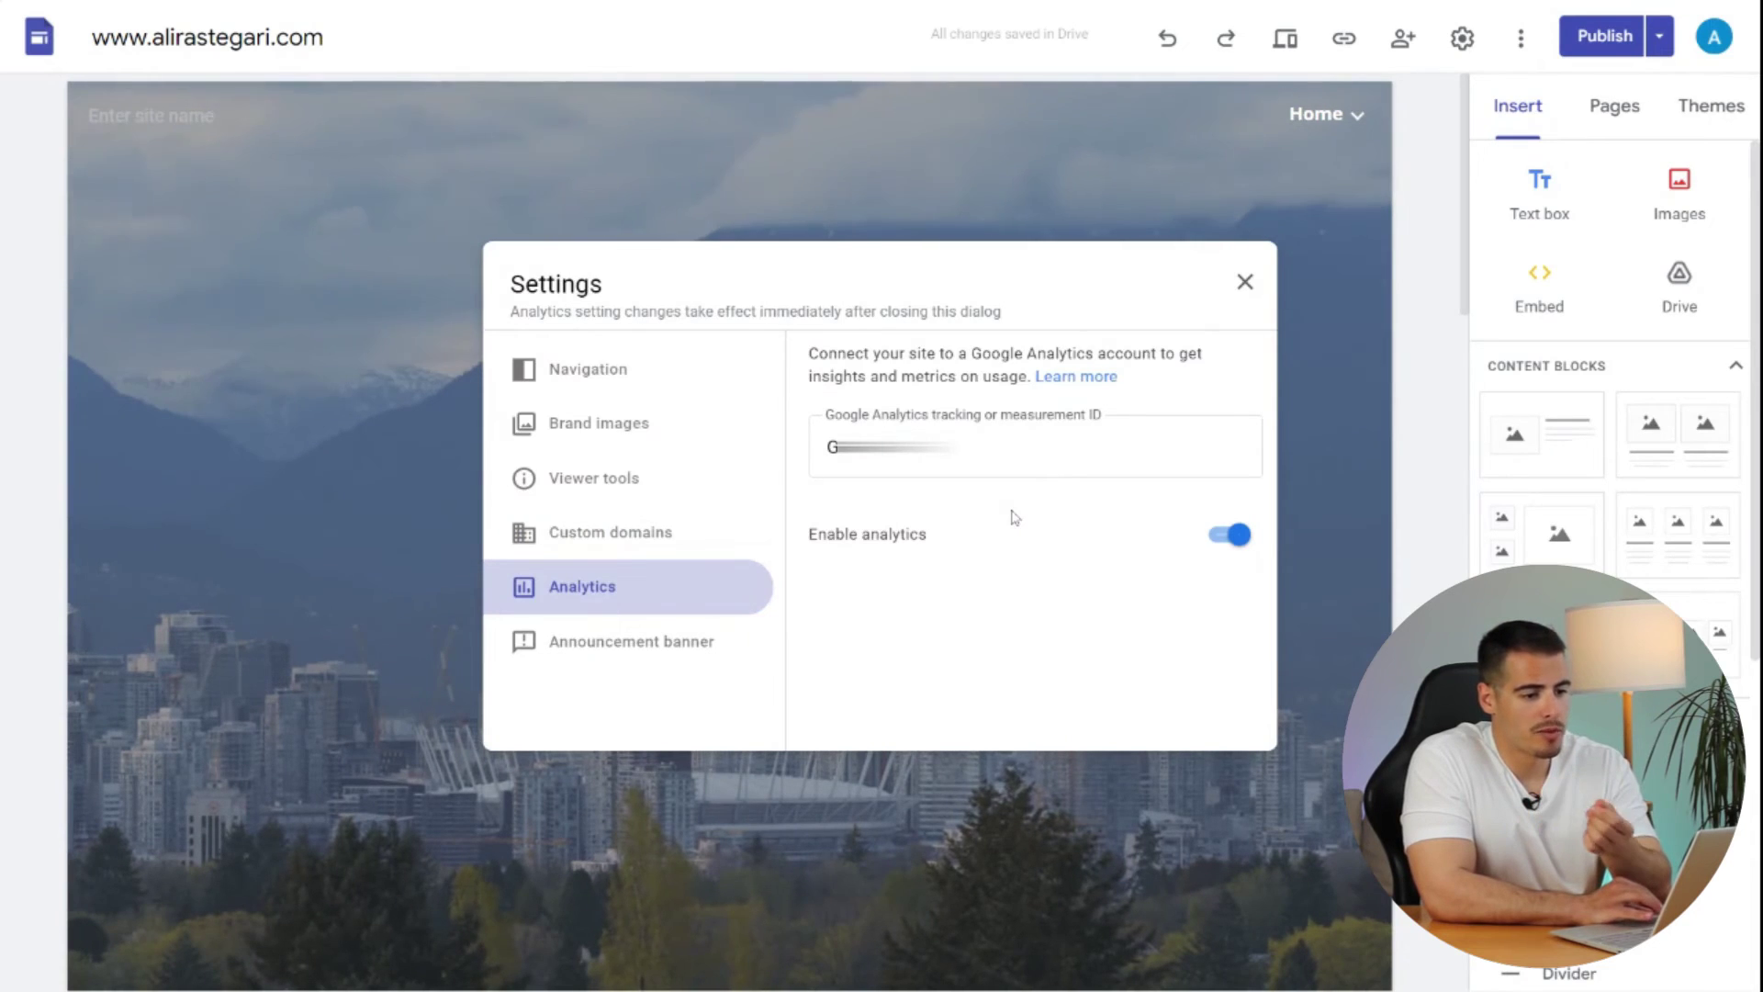
left_click(651, 647)
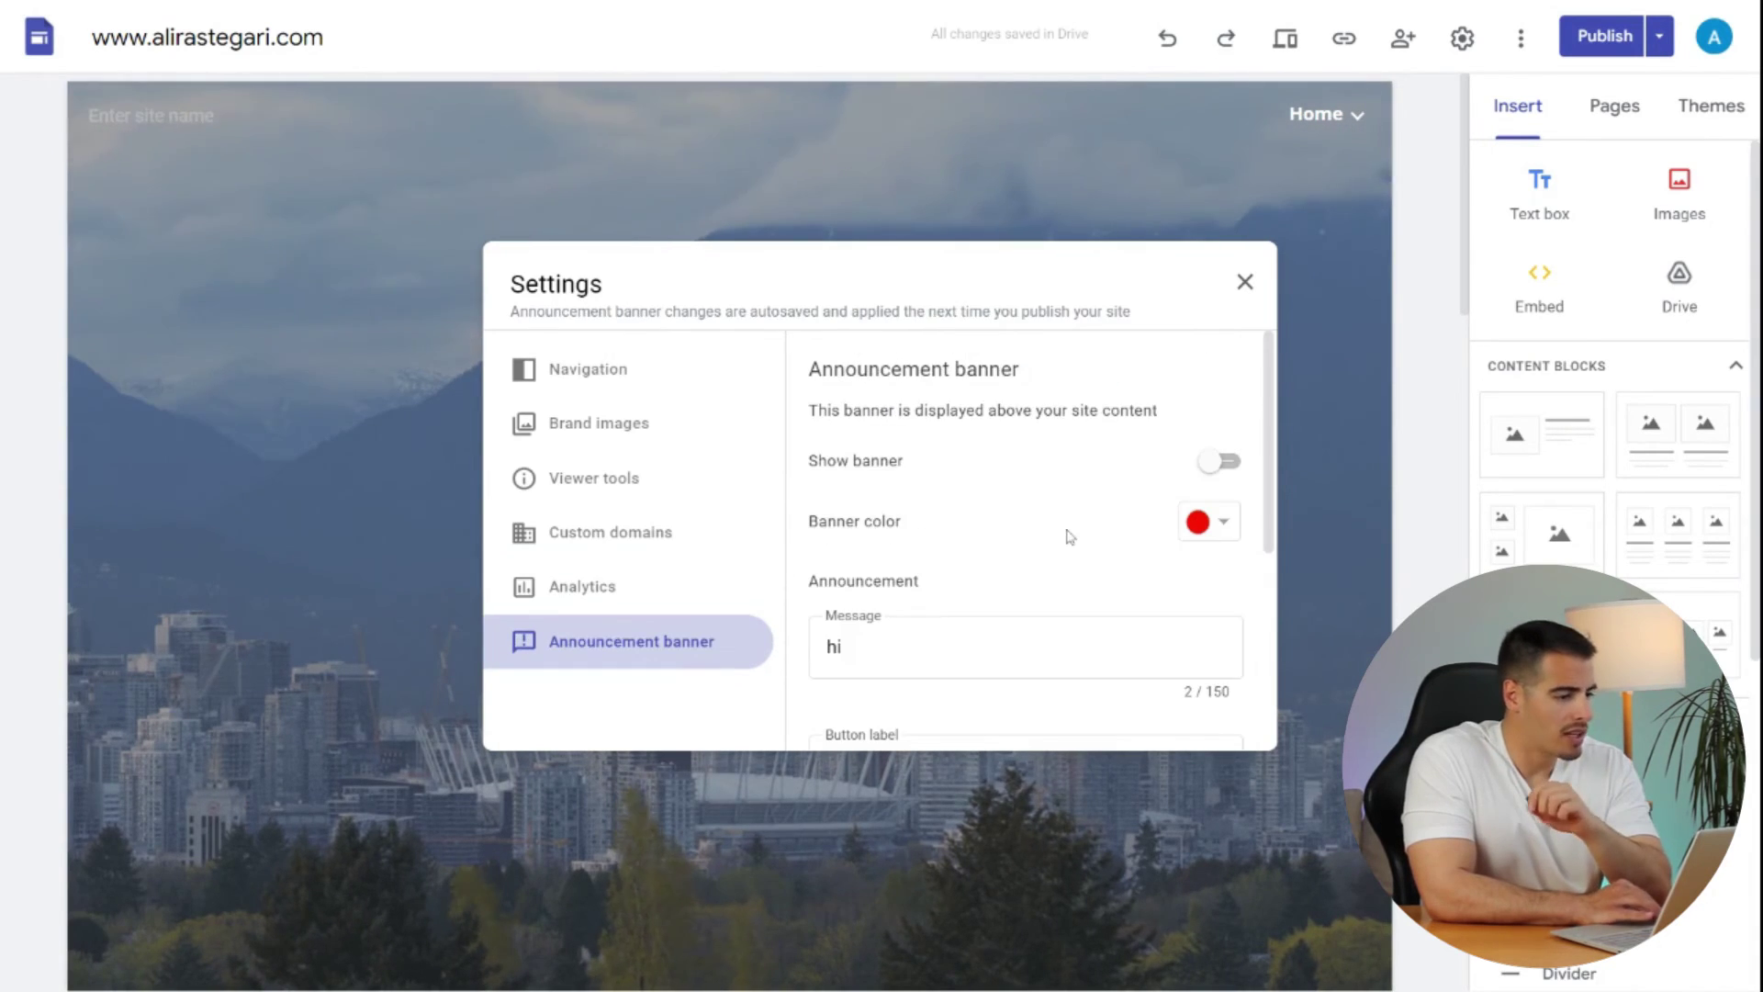
left_click(1221, 464)
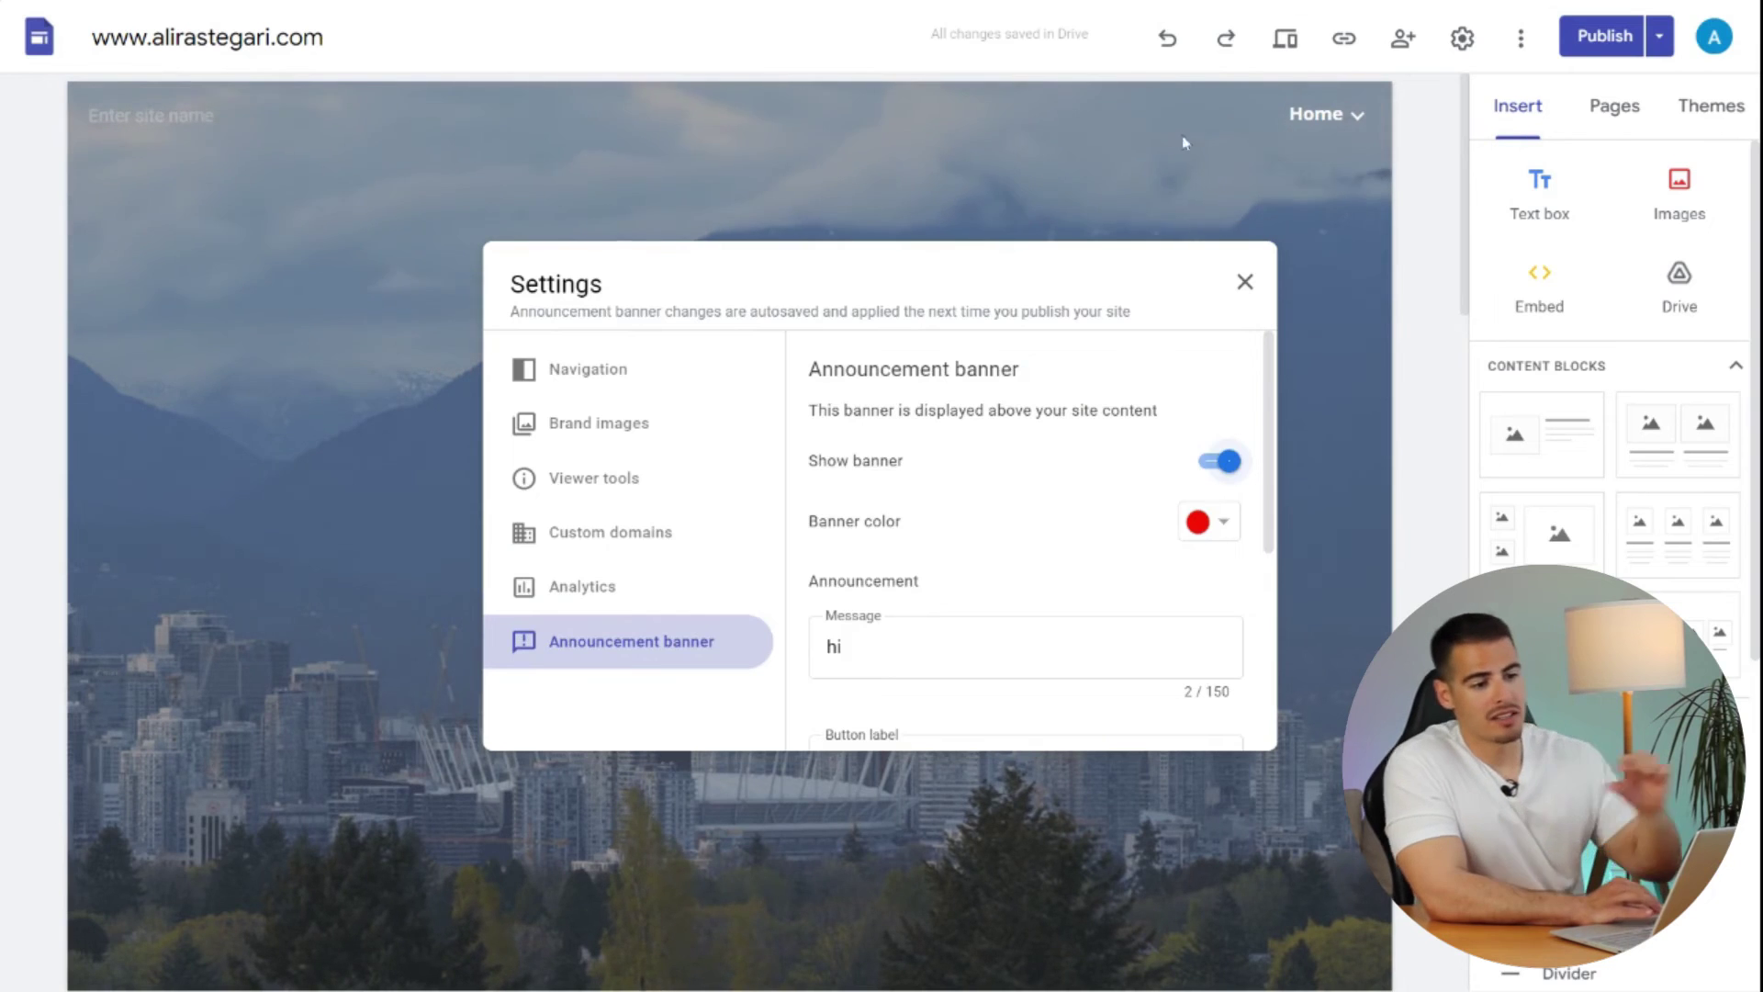
scroll(1042, 524, "down", 2)
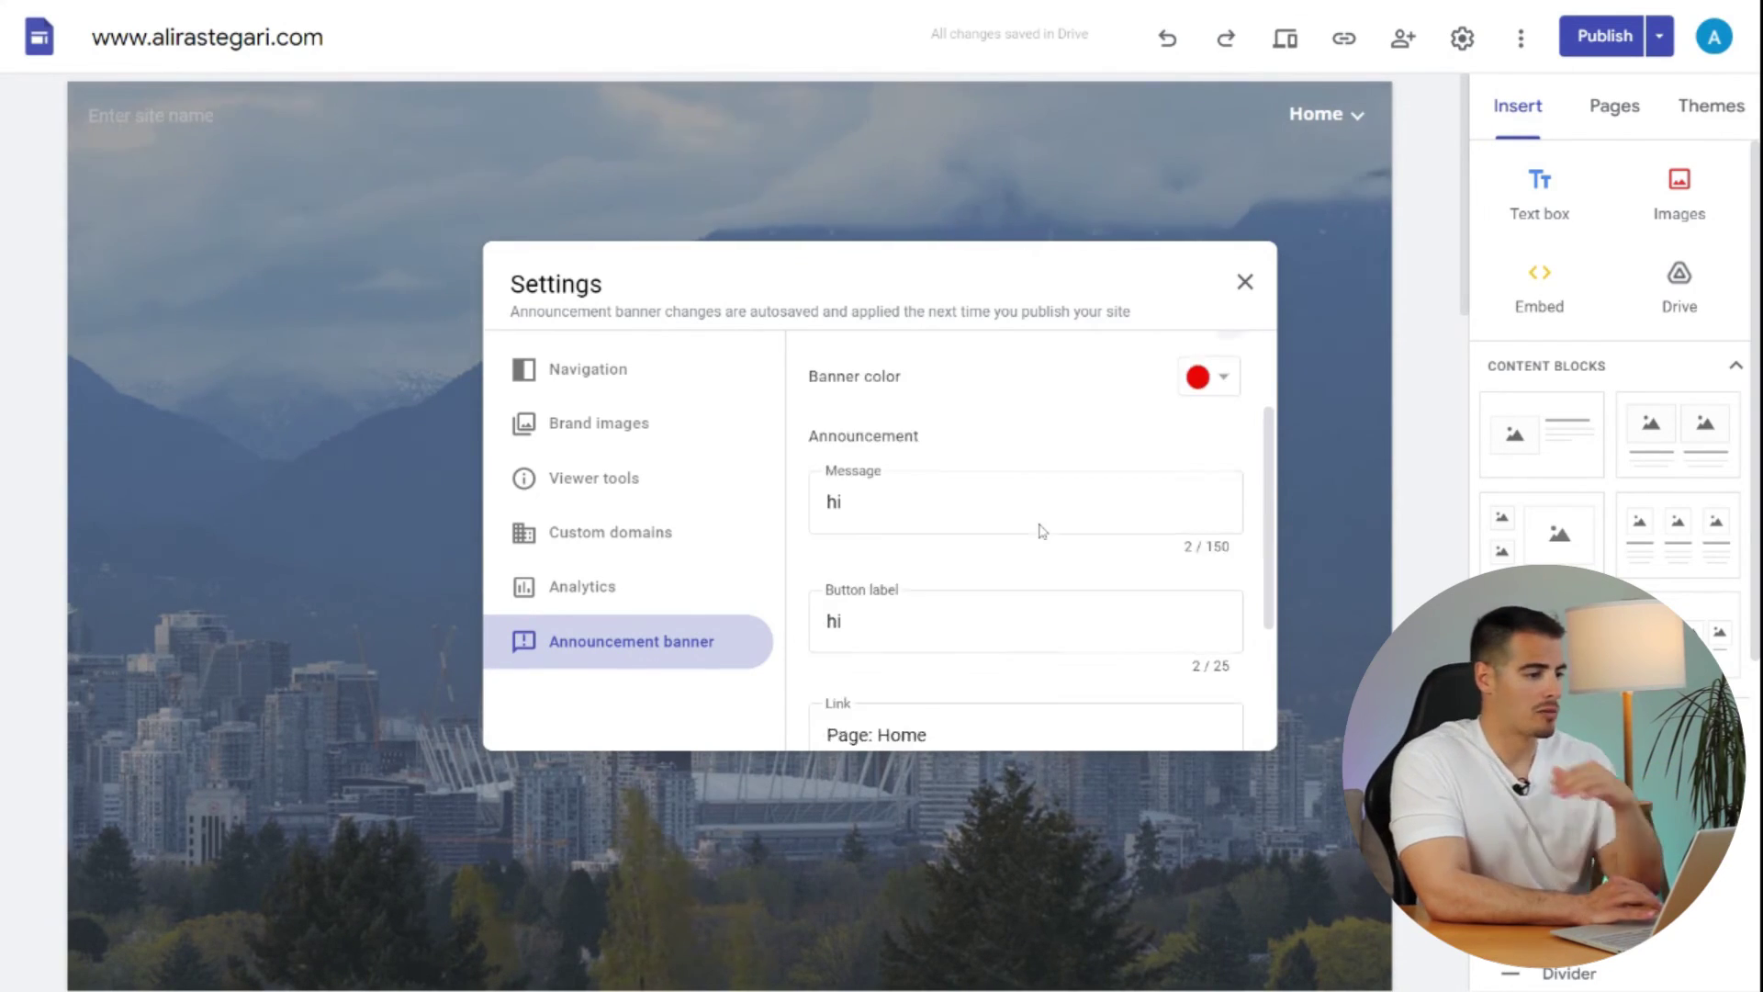
scroll(1042, 531, "up", 2)
left_click(982, 216)
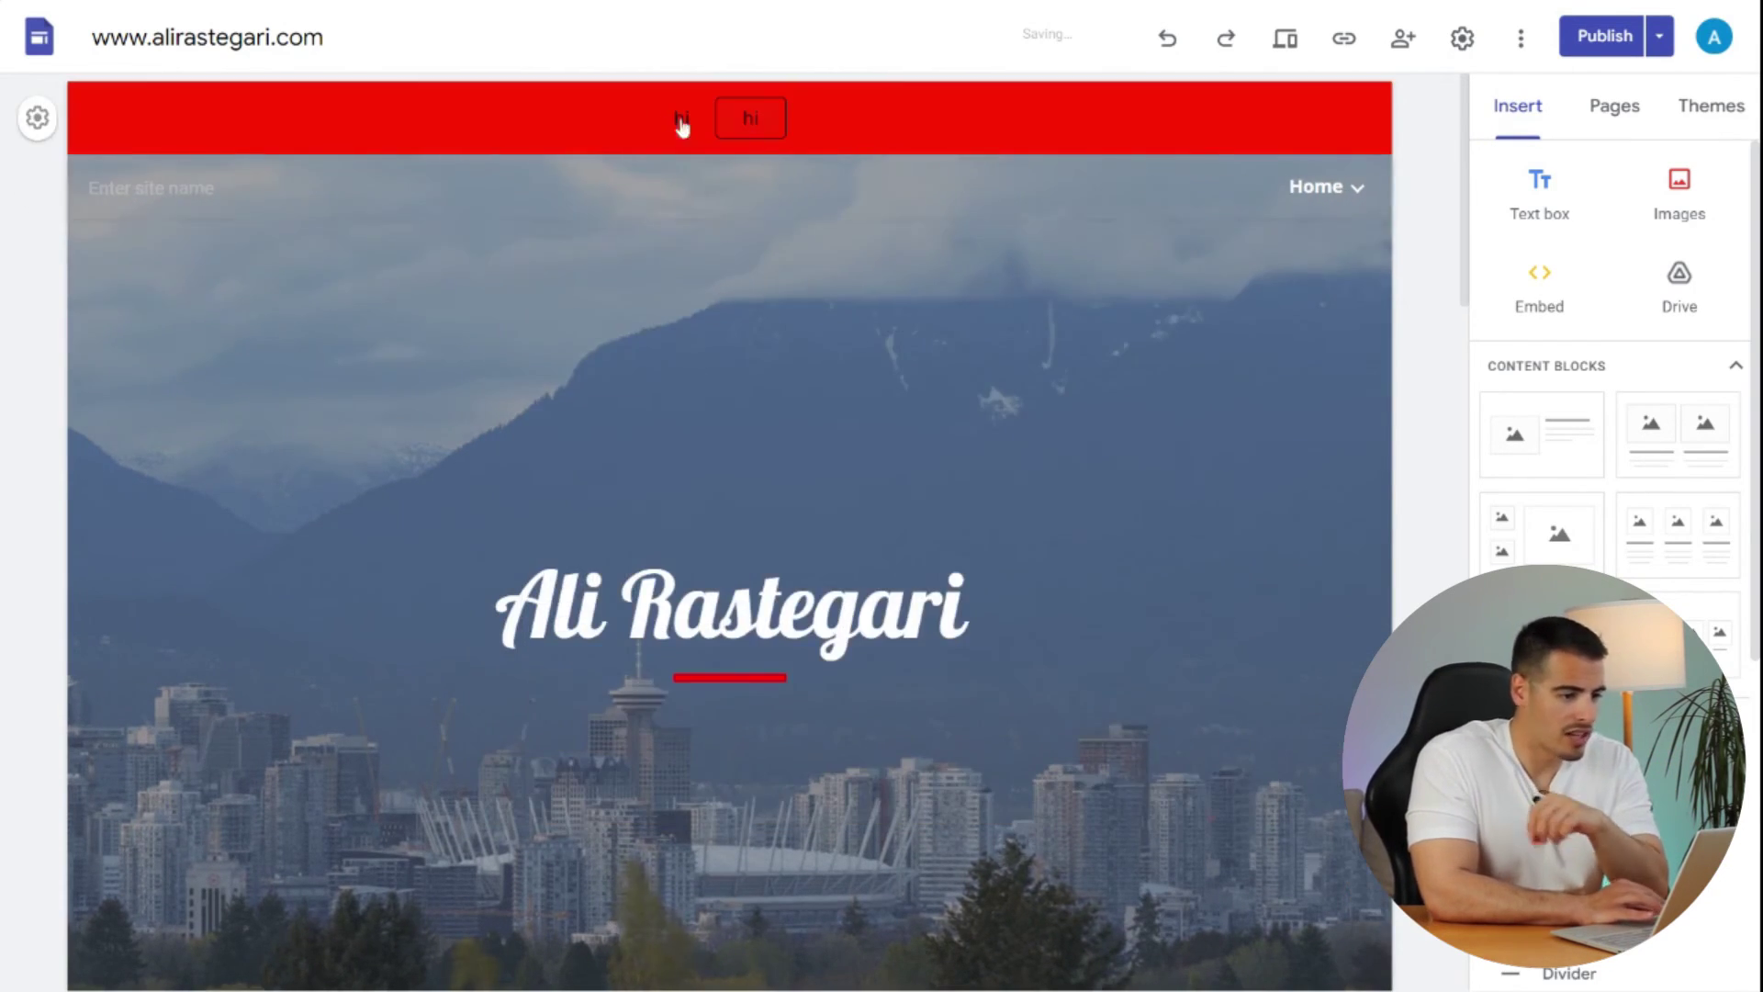
- Return to the announcement banner settings and switch Show banner back off
left_click(1462, 38)
left_click(580, 643)
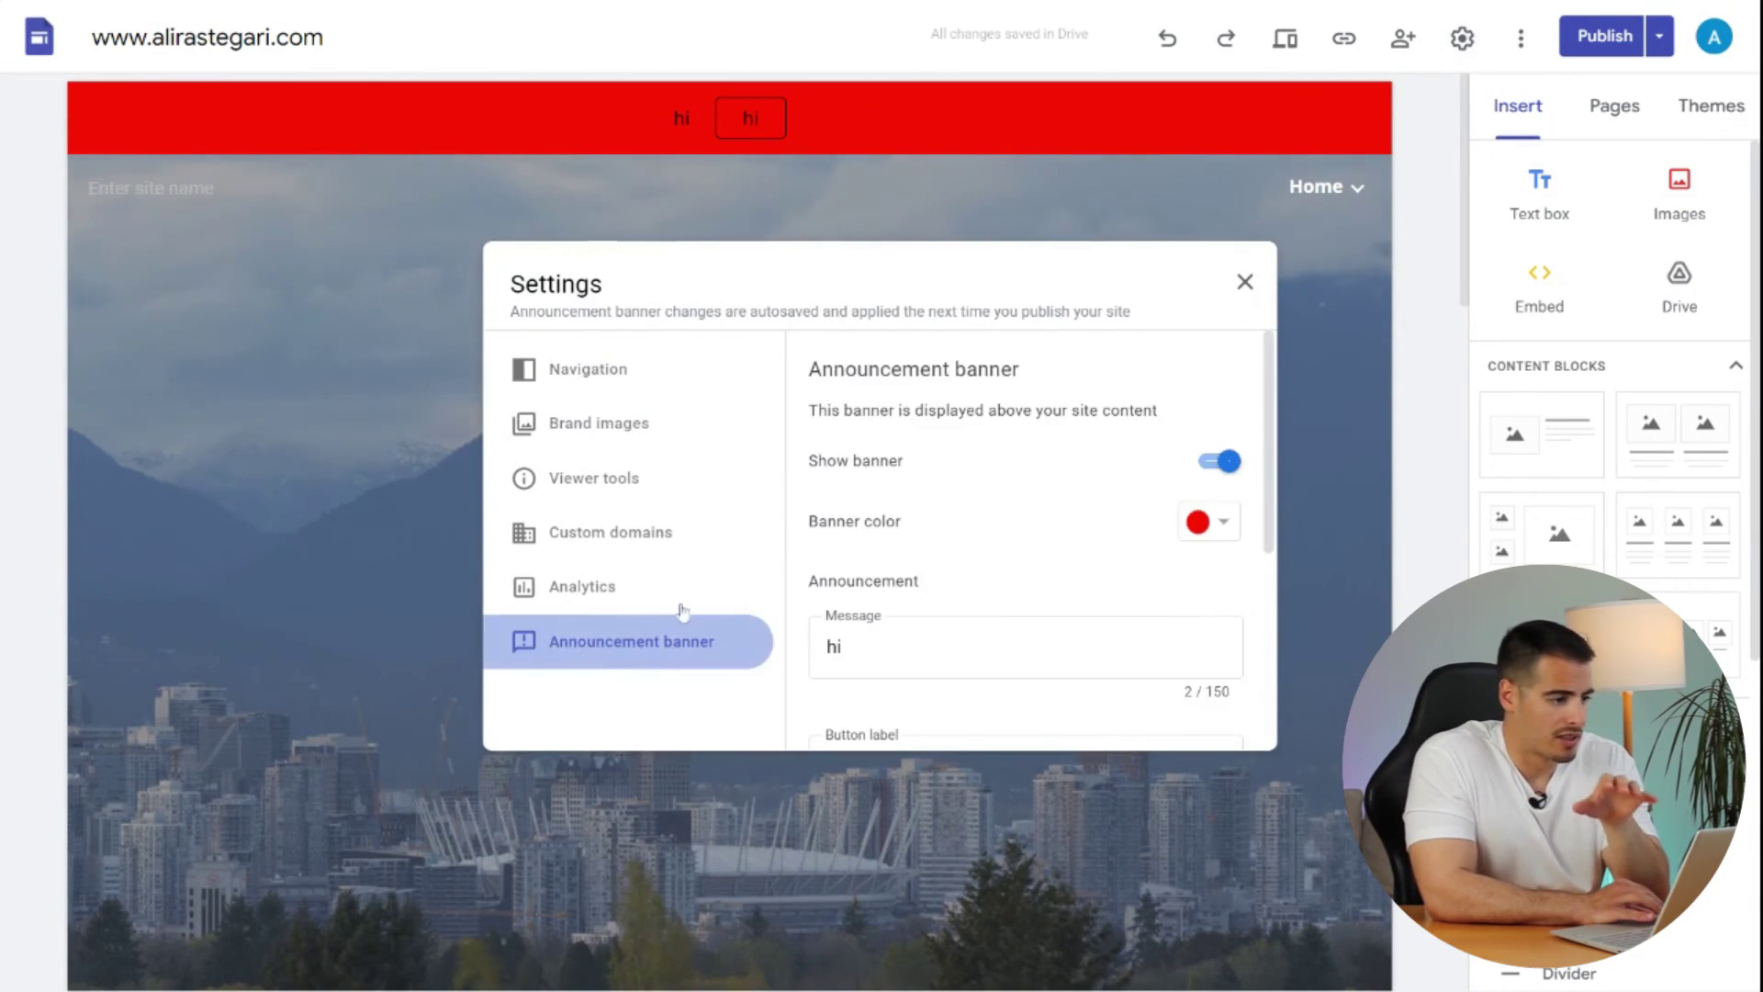
scroll(1112, 598, "down", 4)
scroll(1112, 597, "up", 4)
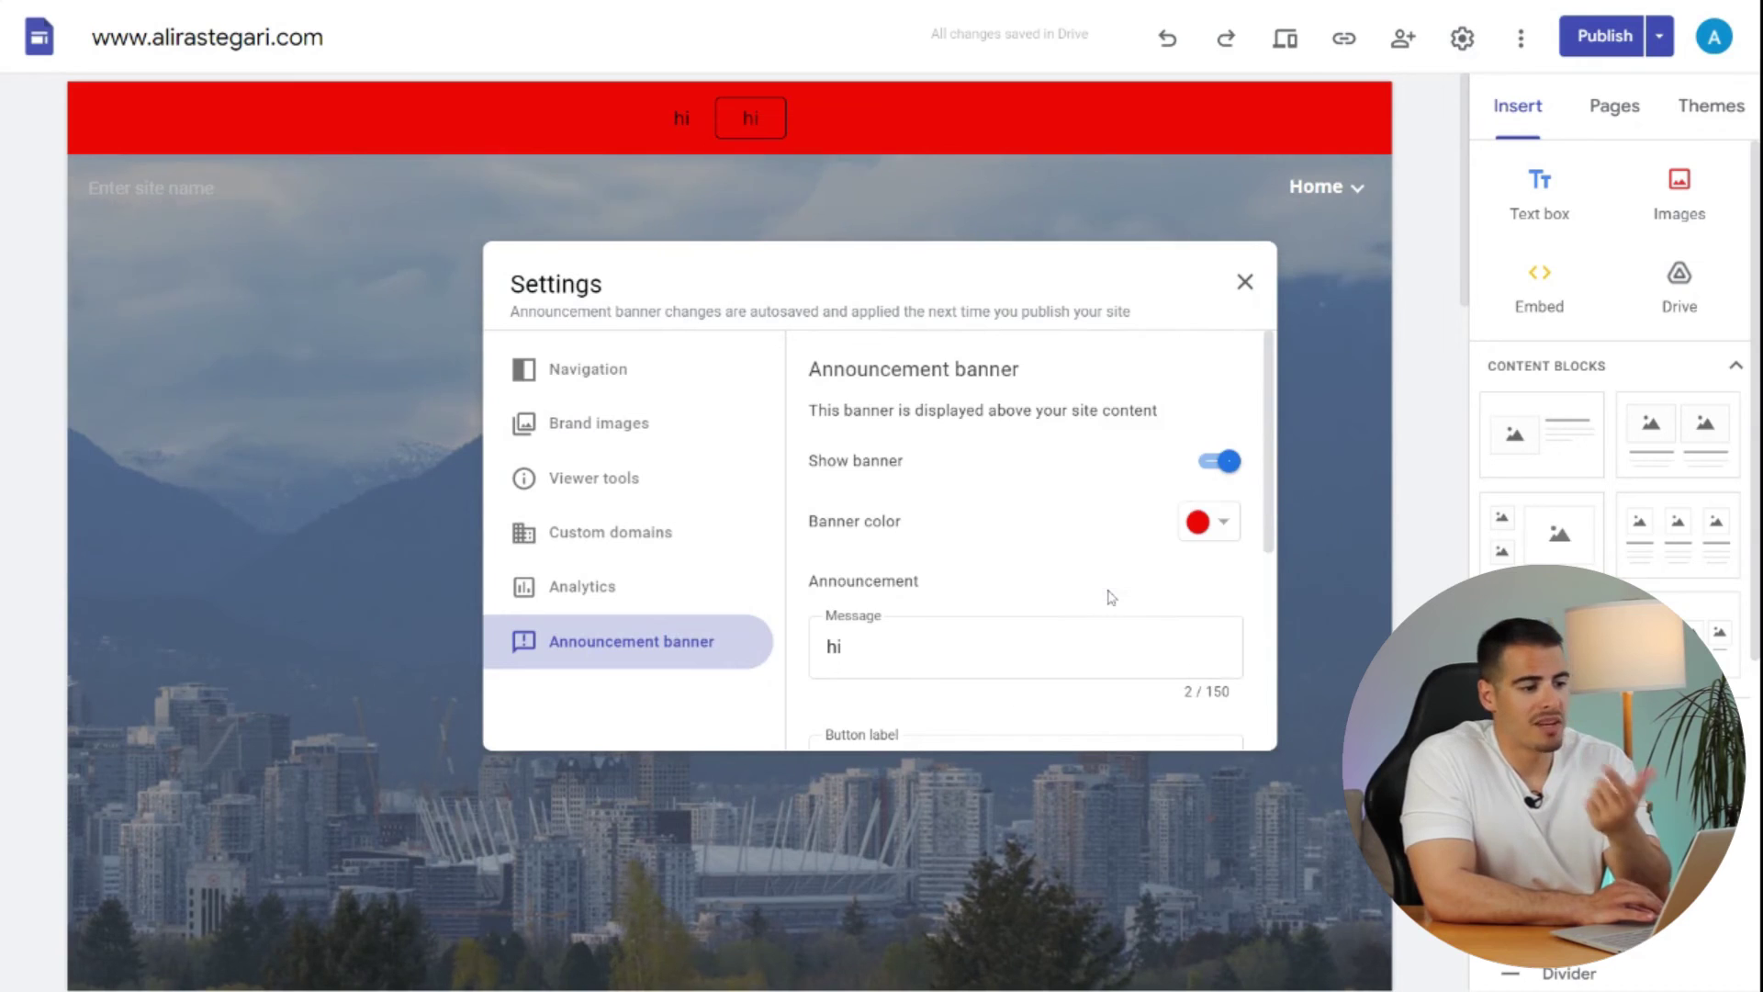
left_click(1217, 461)
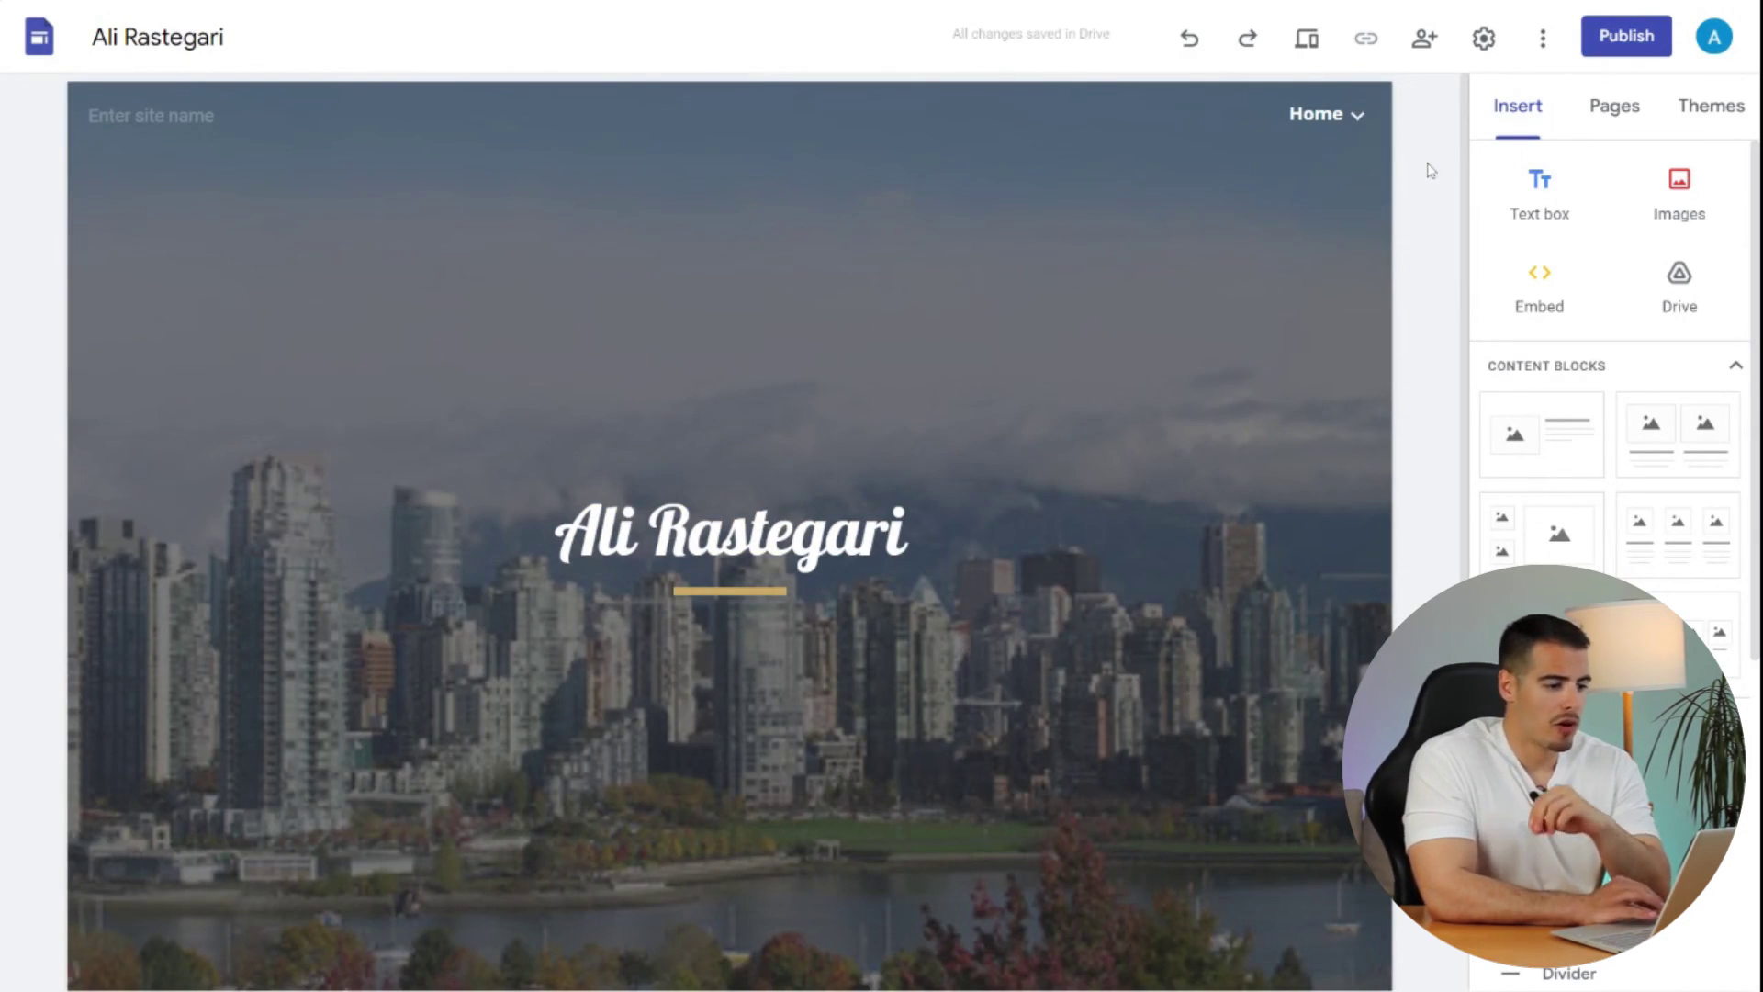
- Start publishing the site to the web at its prefilled address
left_click(1643, 50)
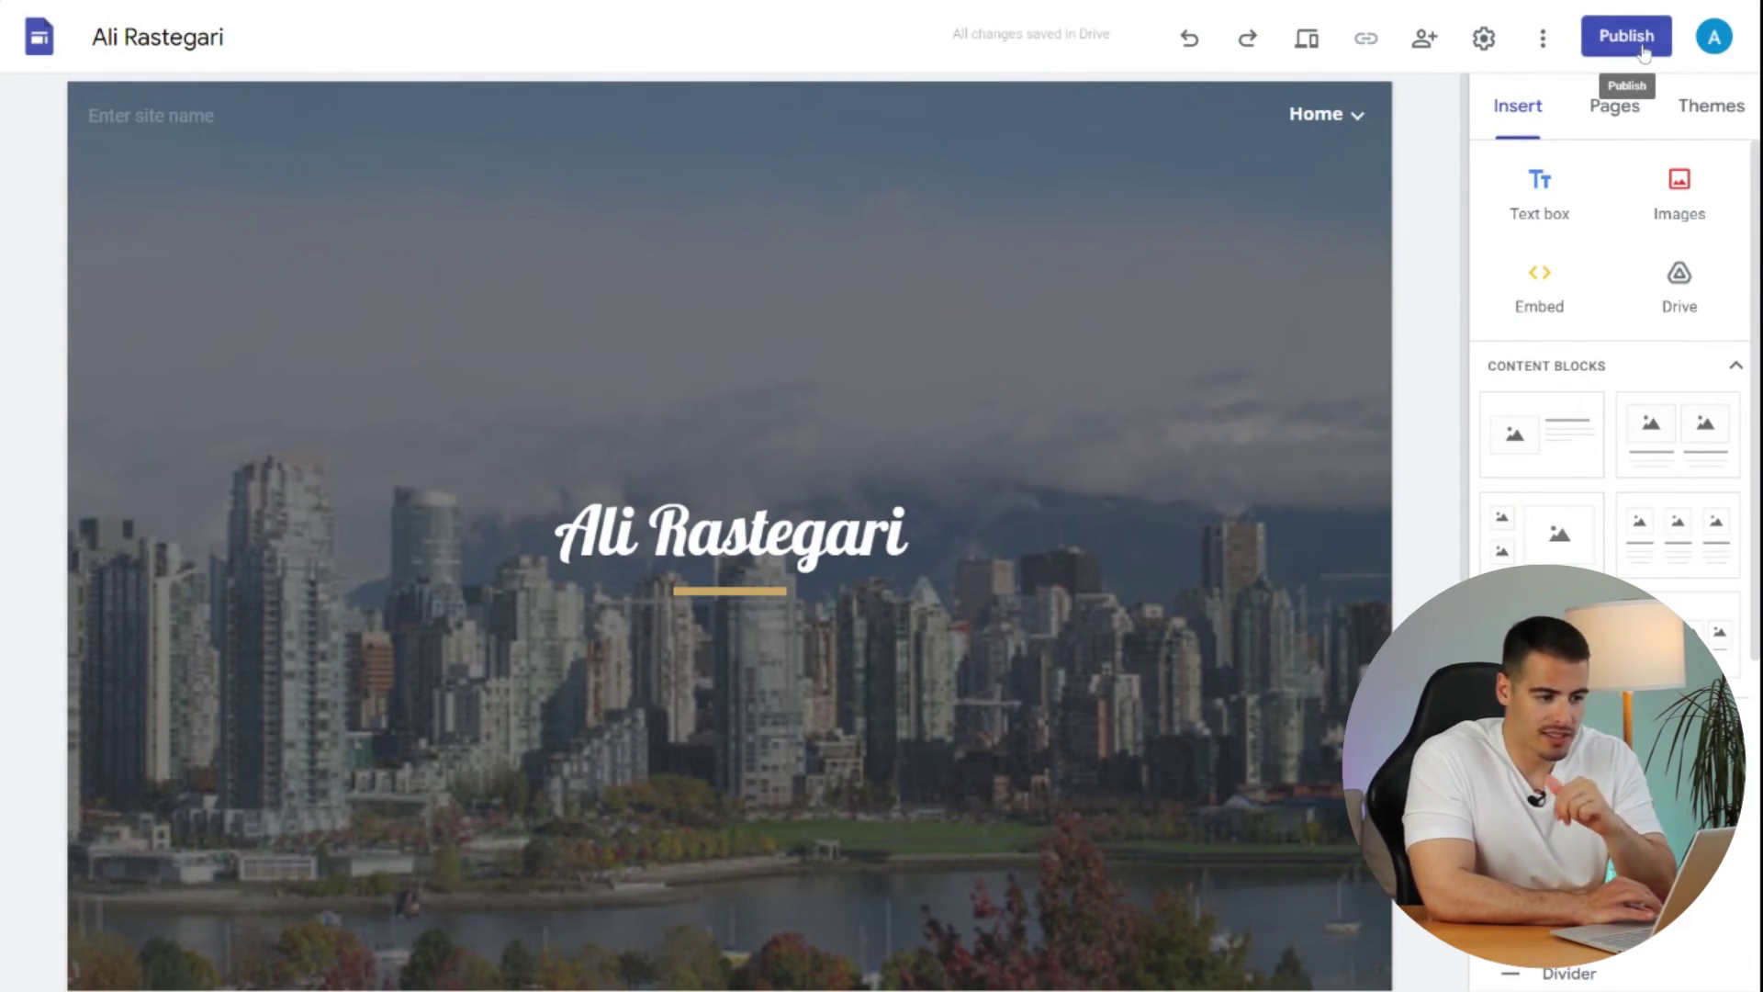